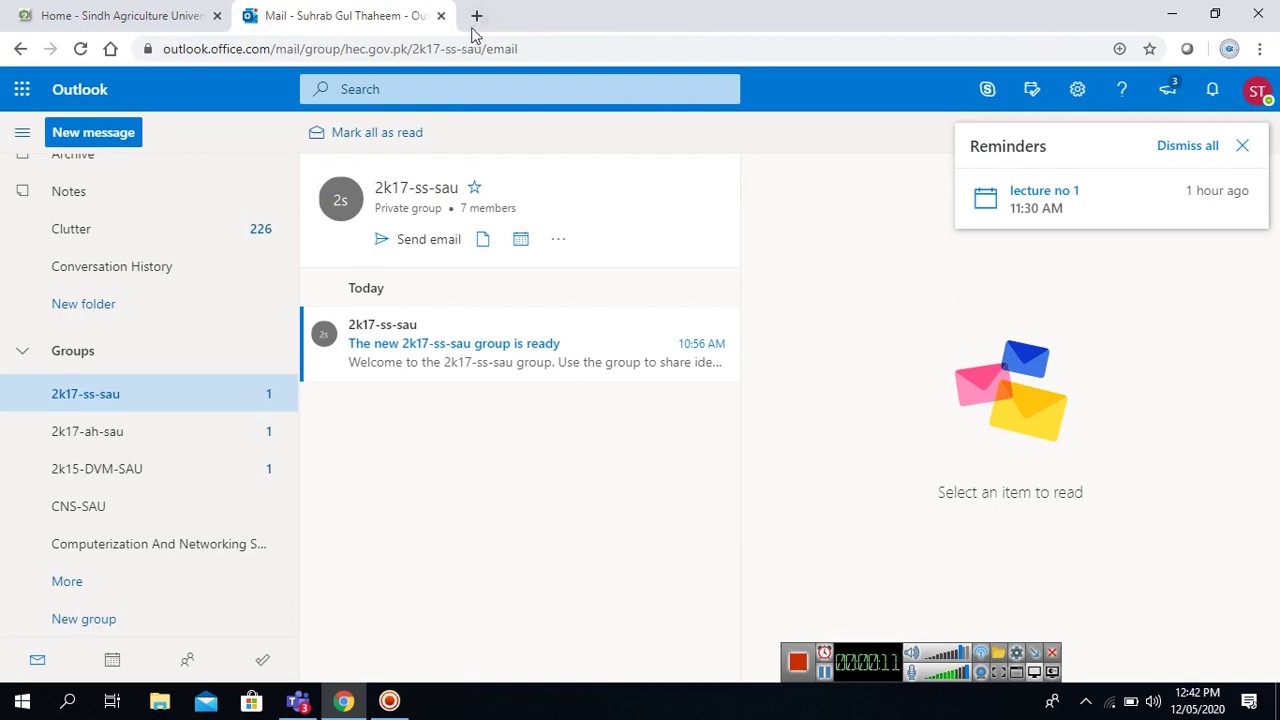
Step: Close the Outlook mail page and open the Online Teaching at SAU page from the university website's quick links
left_click(441, 17)
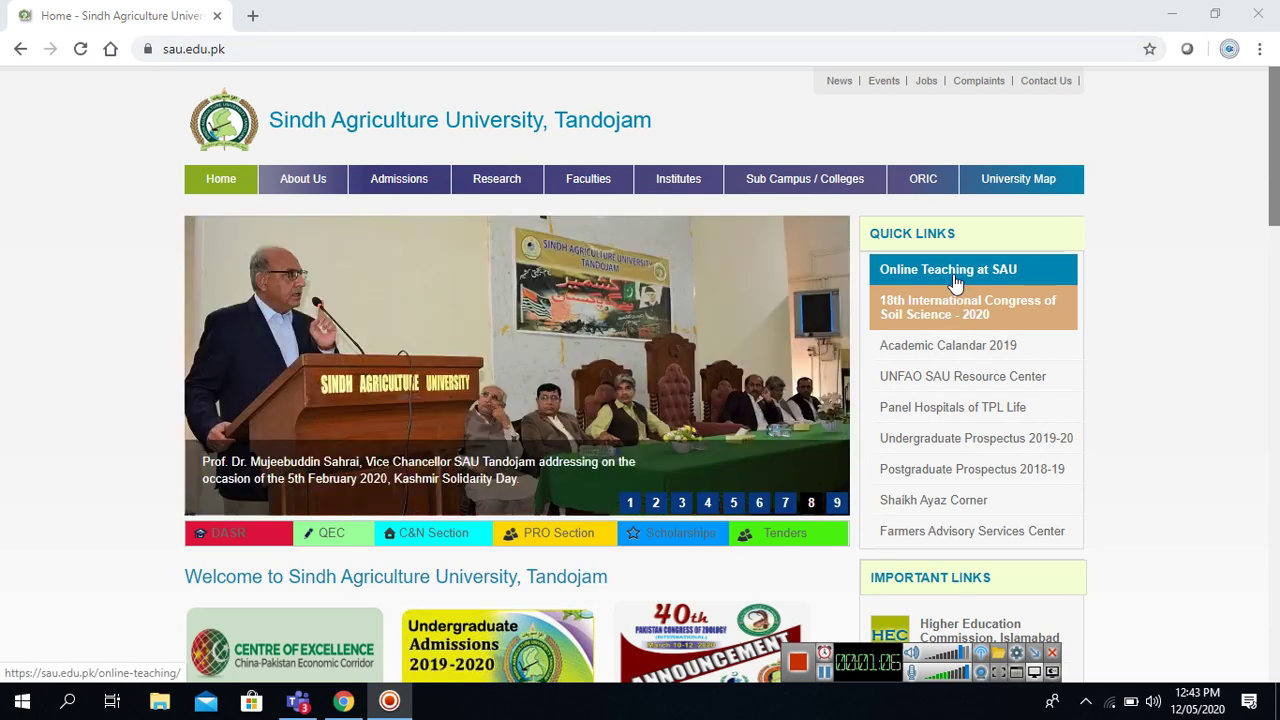
left_click(957, 279)
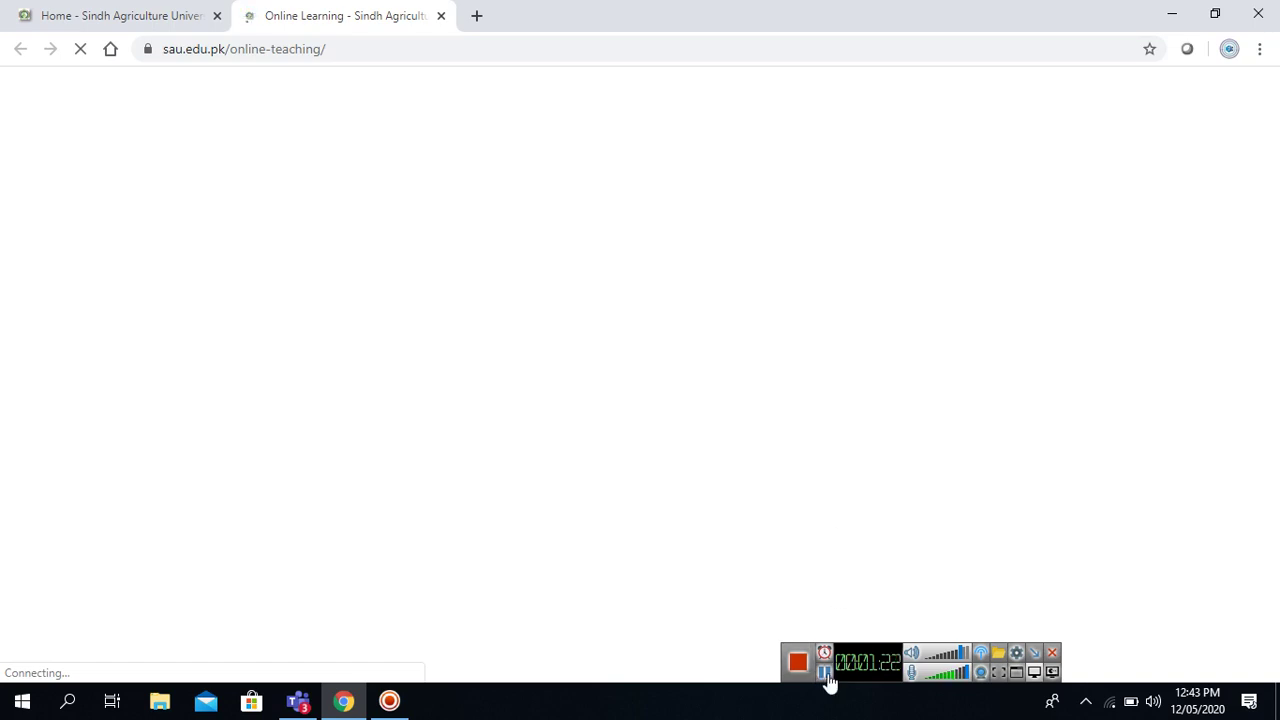
left_click(826, 674)
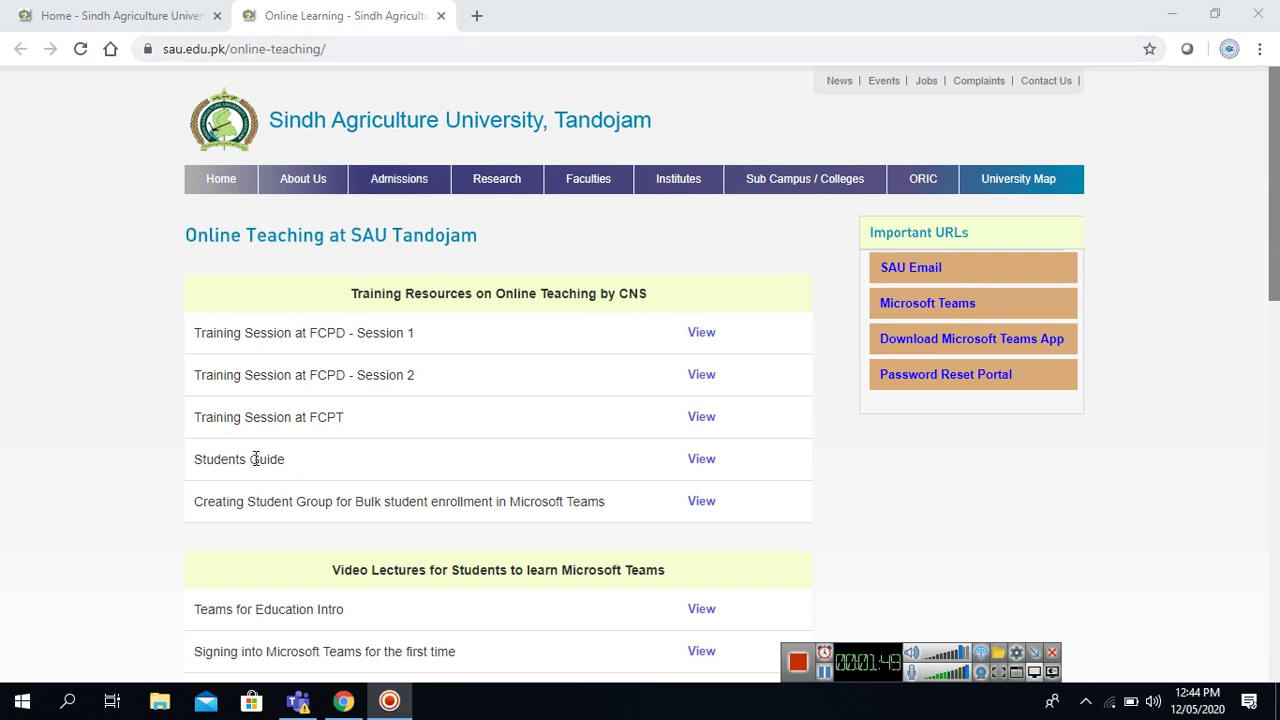
Step: View the Students Guide training video, return to the Online Teaching page, and open Microsoft Teams from its important URLs
left_click(699, 464)
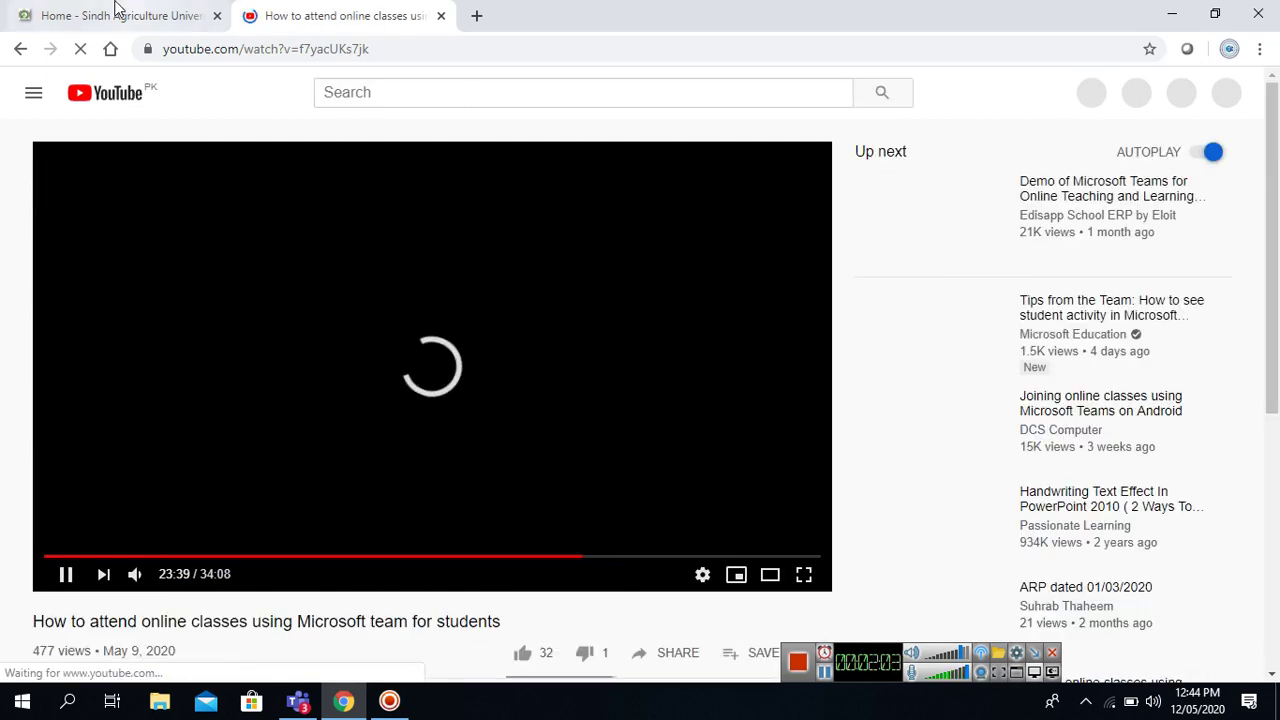
left_click(12, 54)
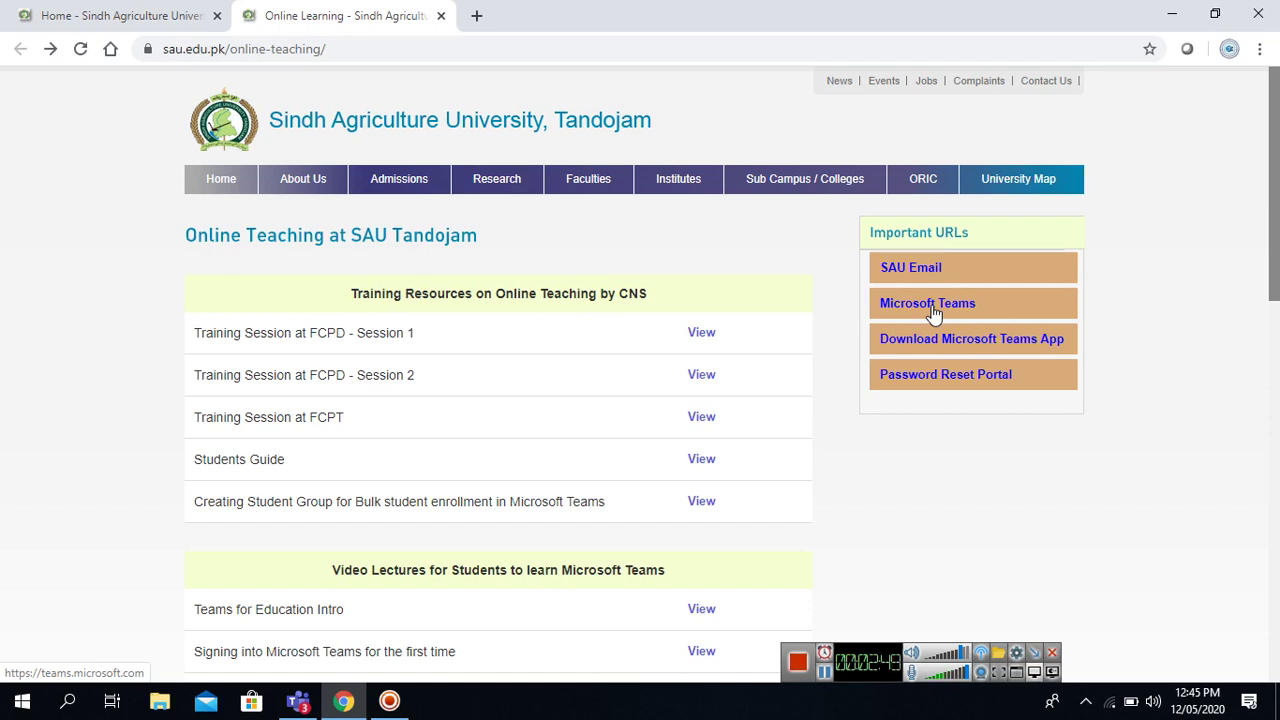
left_click(826, 677)
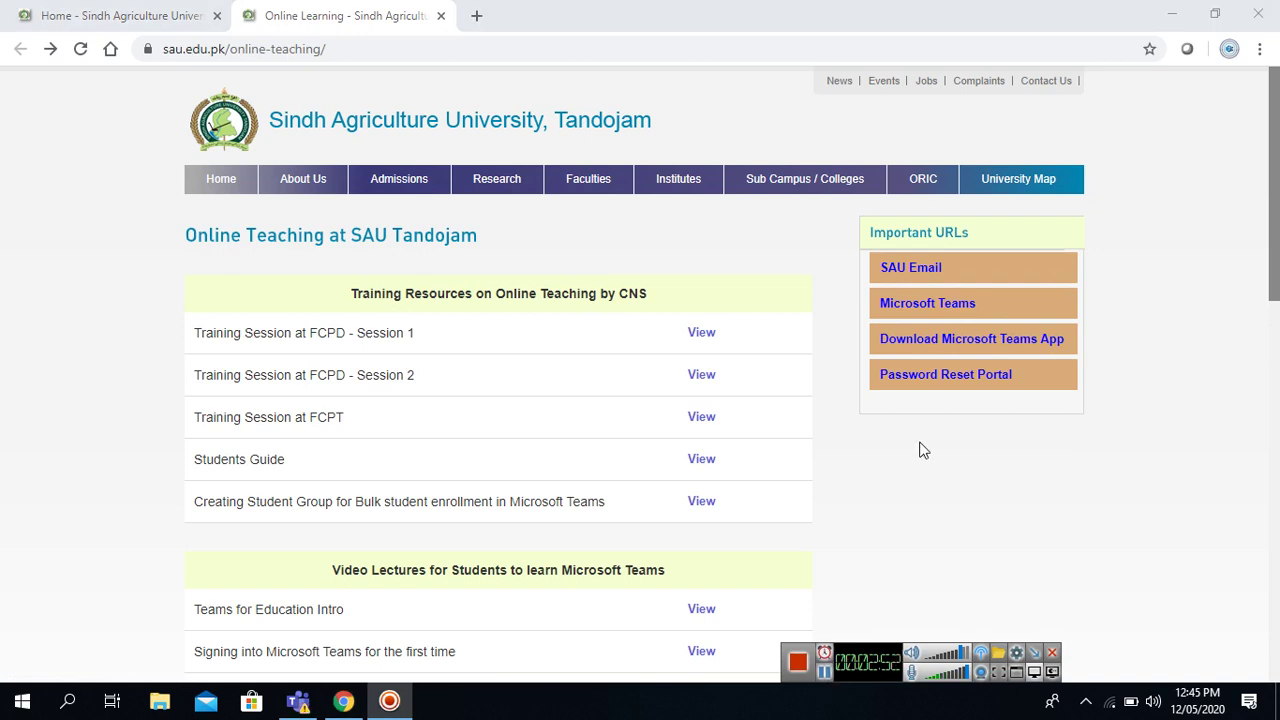
left_click(925, 305)
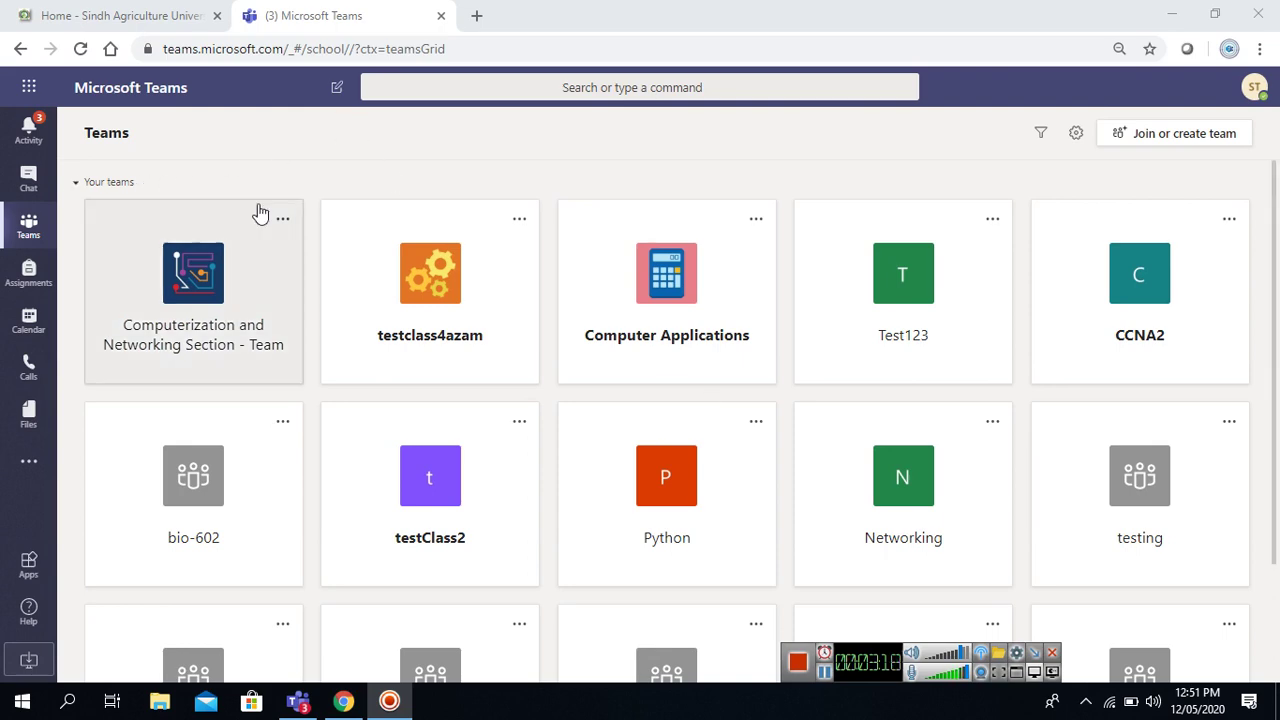
Step: Reopen the Online Teaching page from the university homepage and go to the Microsoft Teams app download page, dismissing the region prompt
left_click(138, 15)
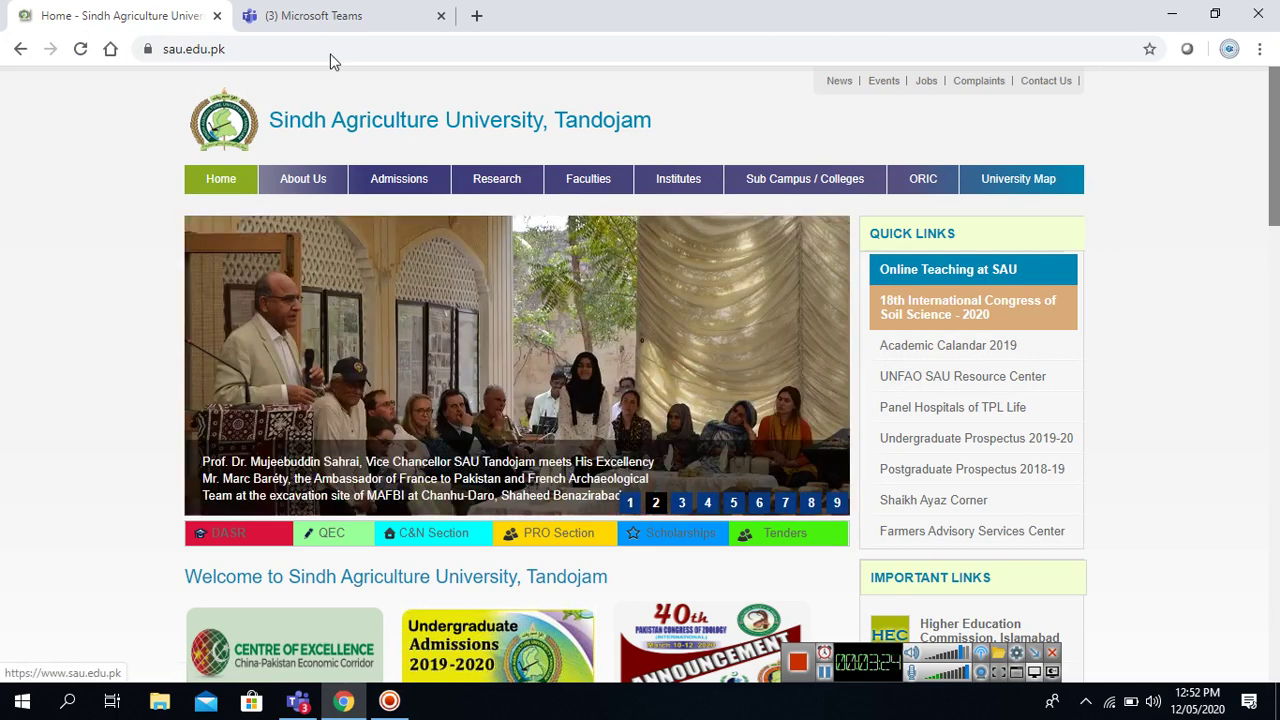
left_click(310, 16)
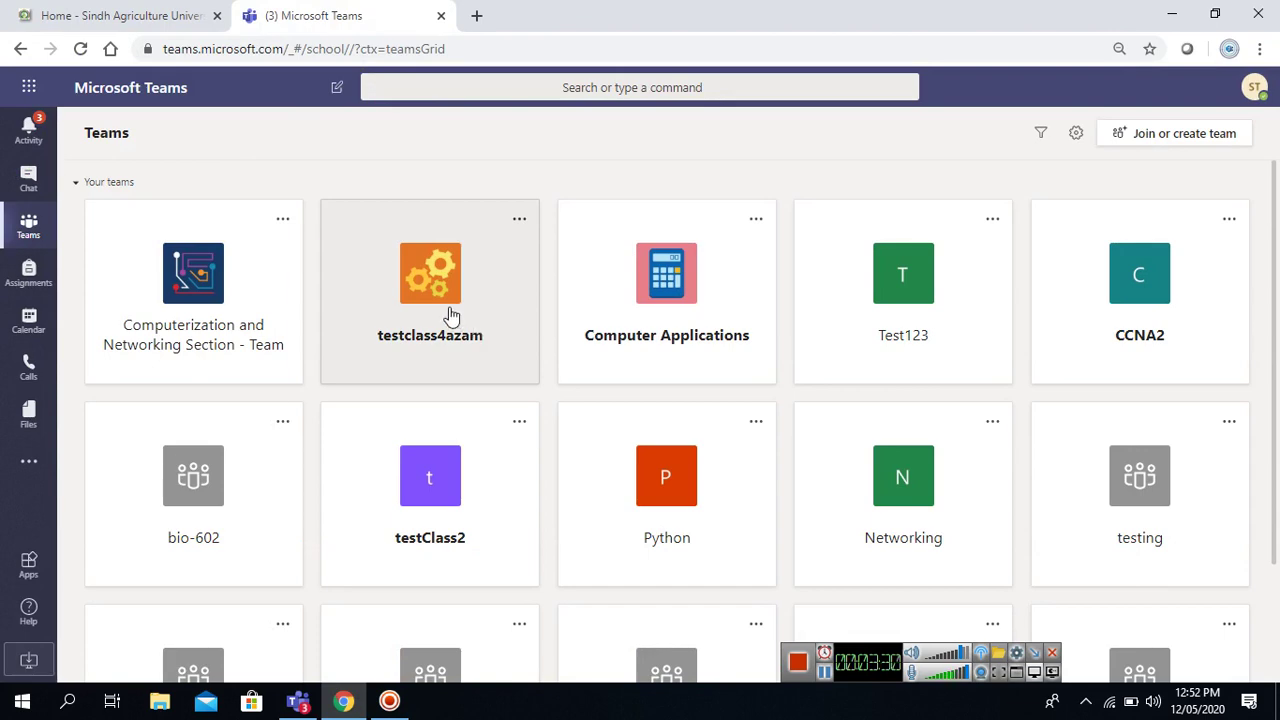
left_click(103, 12)
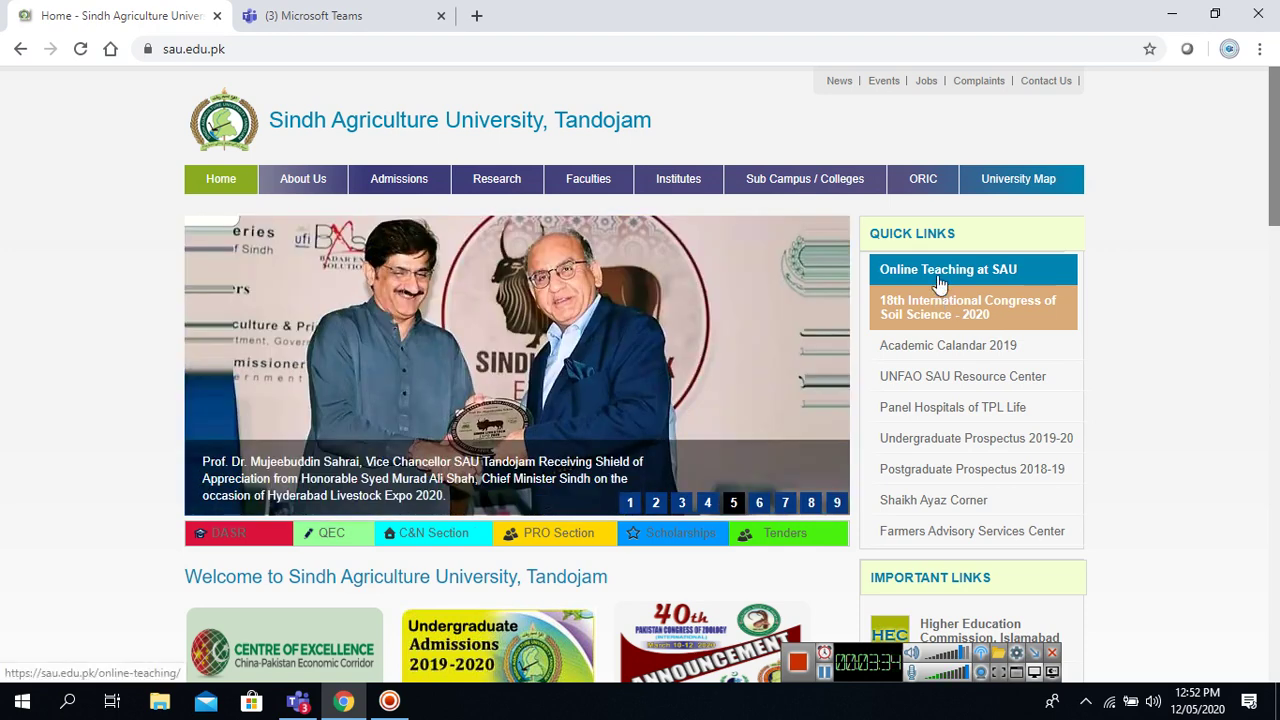
left_click(939, 280)
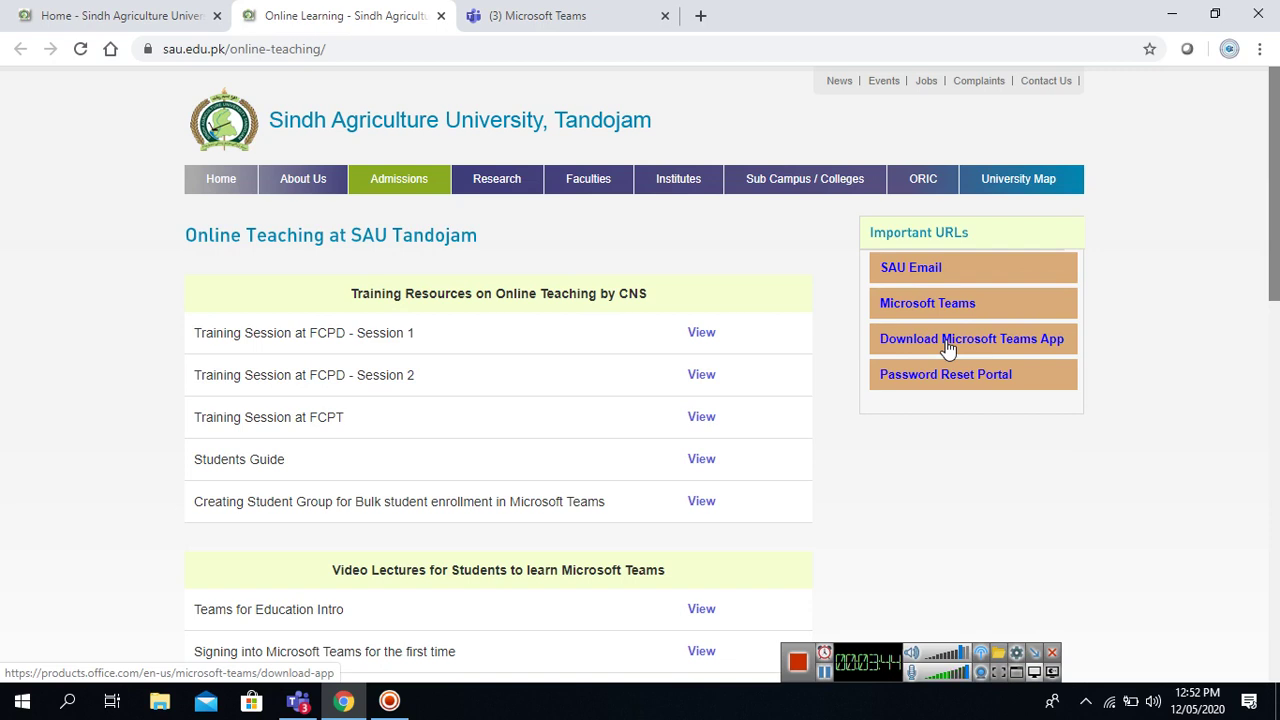
left_click(947, 345)
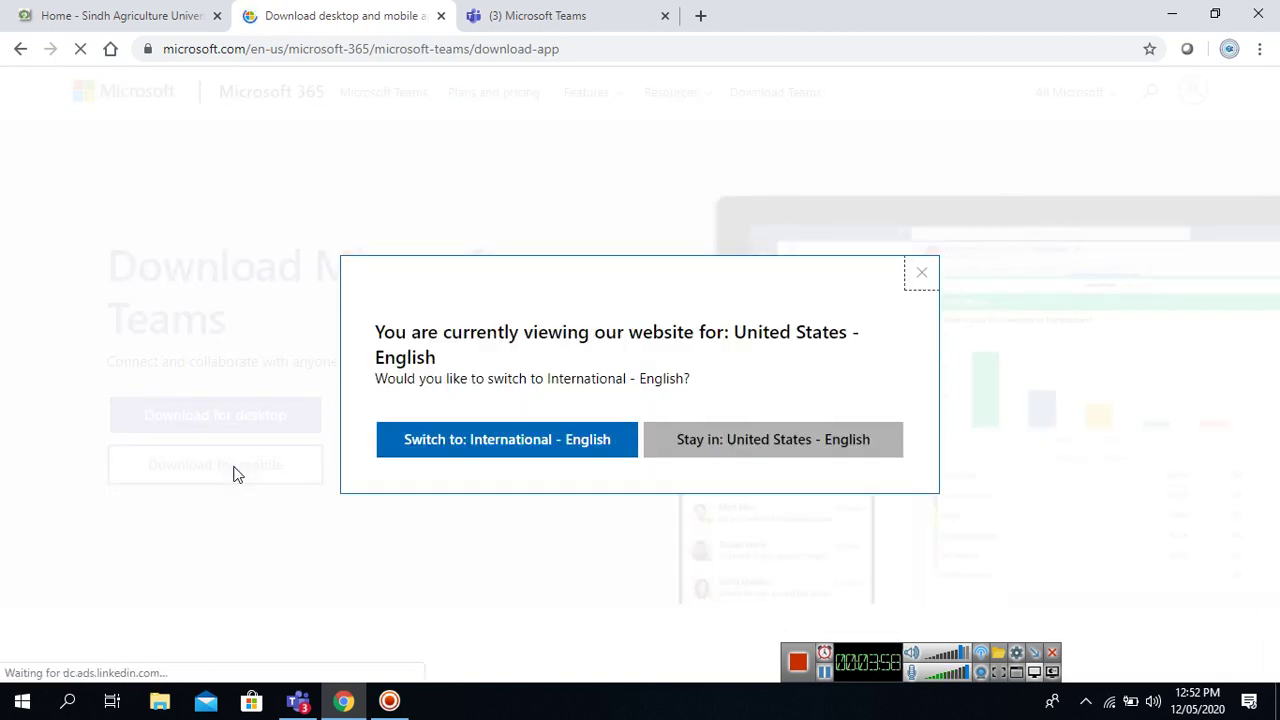
left_click(921, 276)
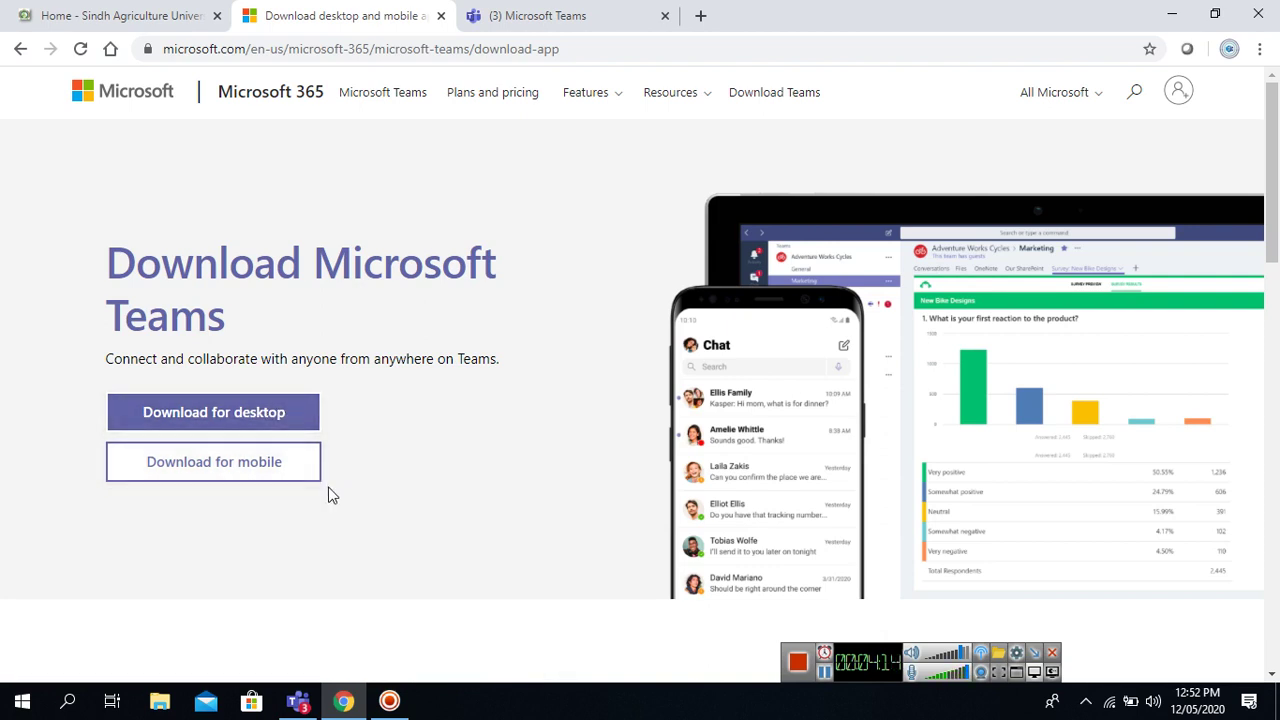
Step: Close the Microsoft Teams desktop window and minimize the browser to reach the Windows desktop
left_click(300, 703)
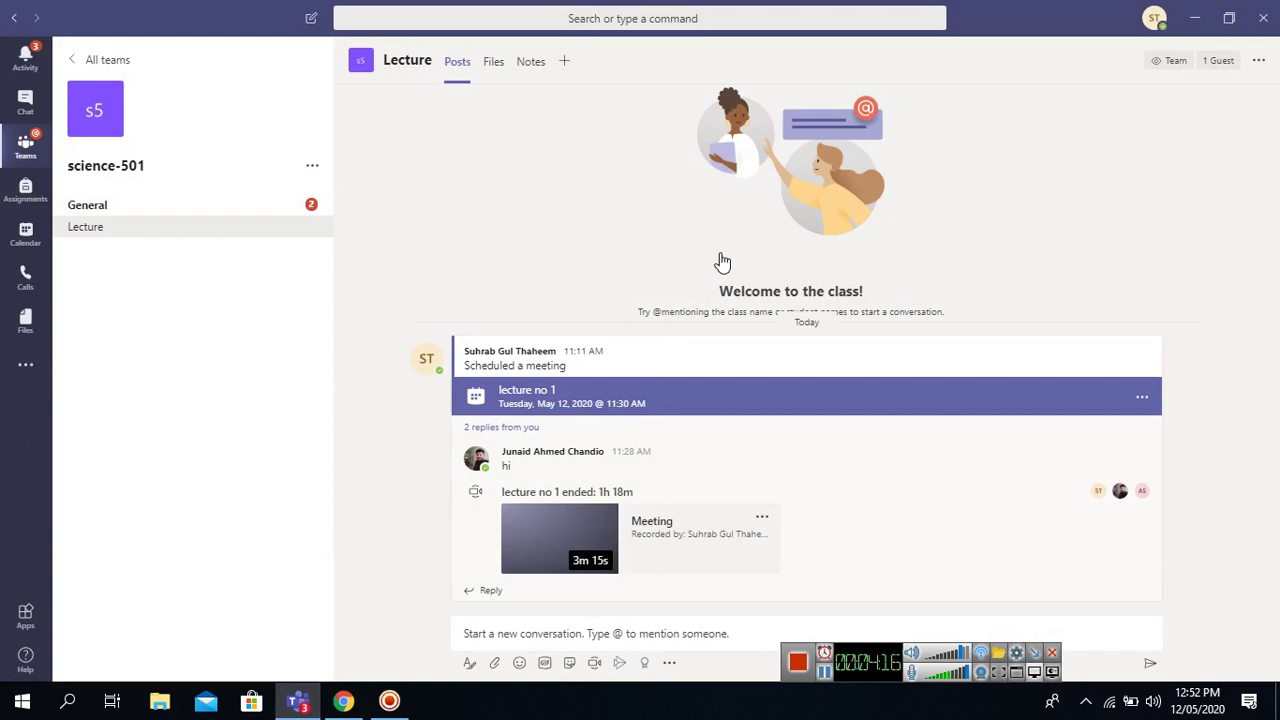
left_click(1264, 18)
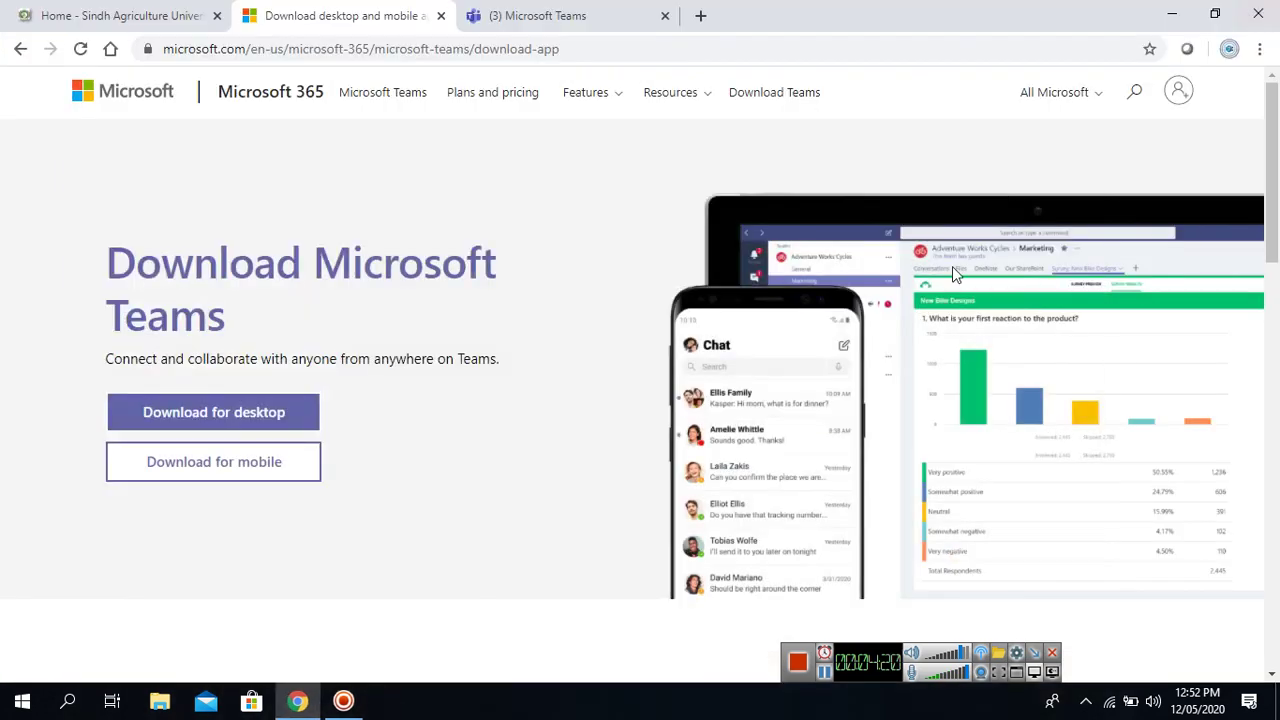
left_click(1172, 14)
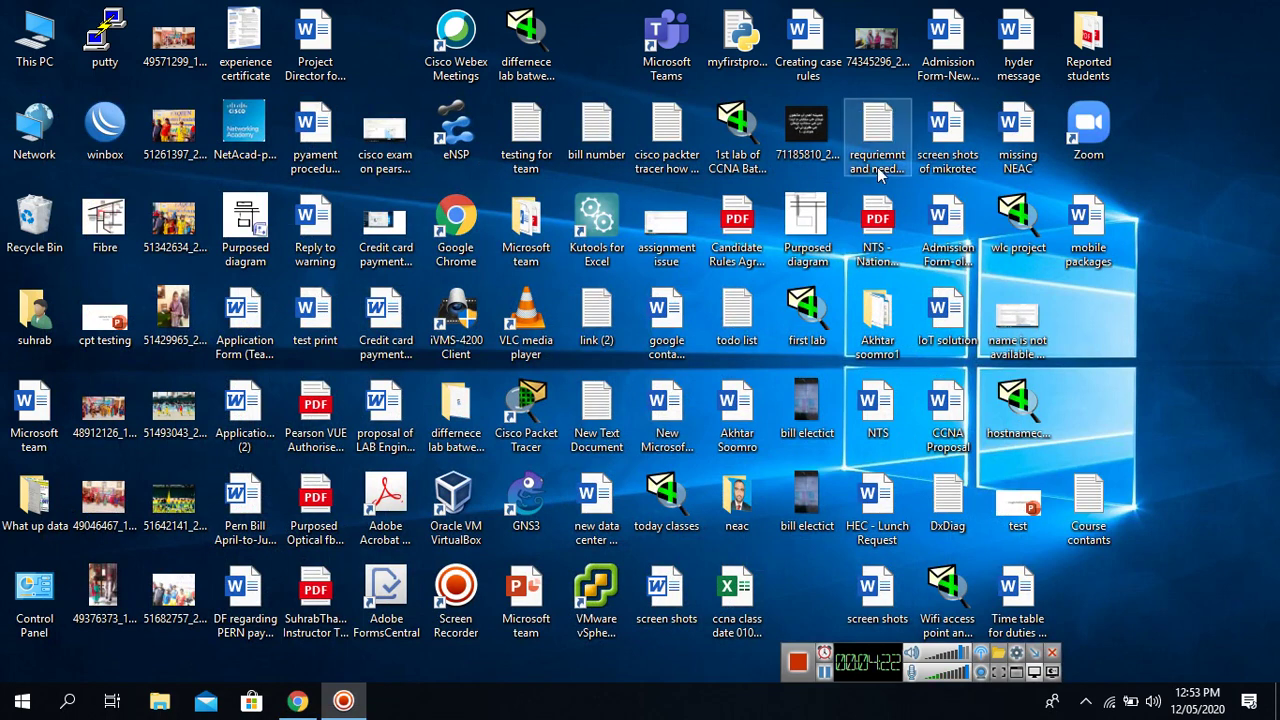
Step: Search Windows for "team" and launch the Microsoft Teams desktop app
left_click(677, 42)
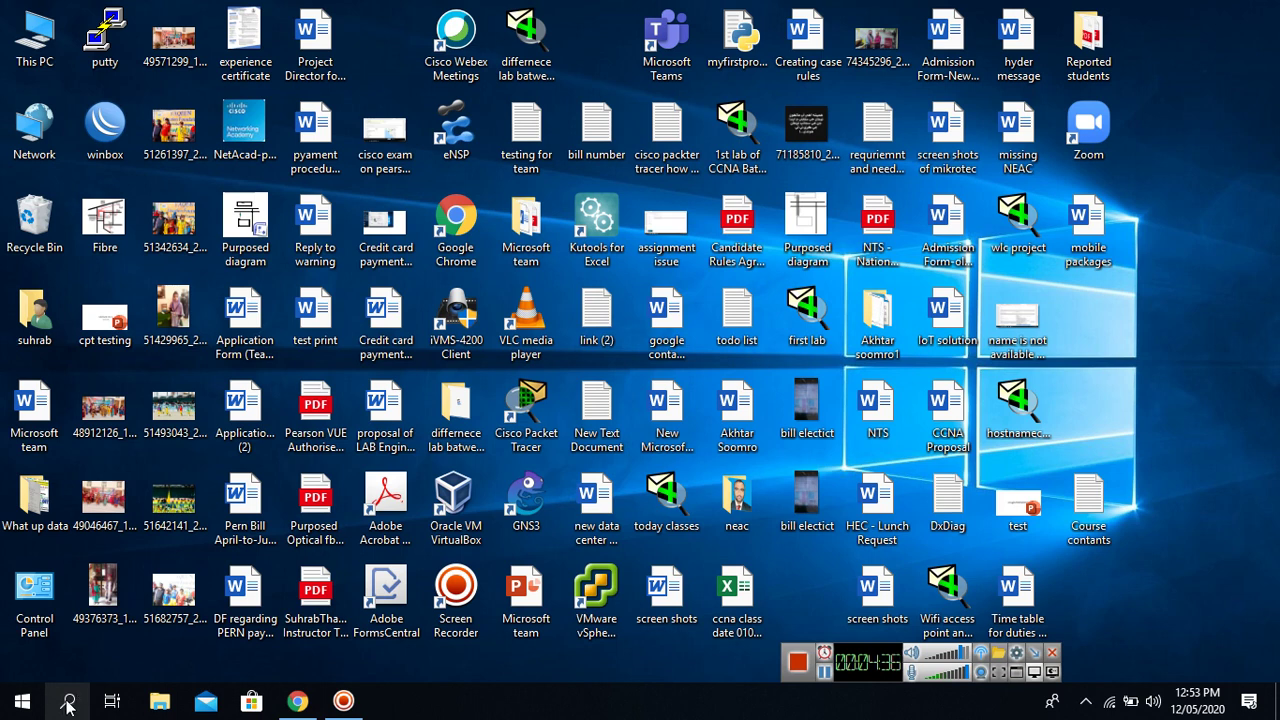
left_click(68, 704)
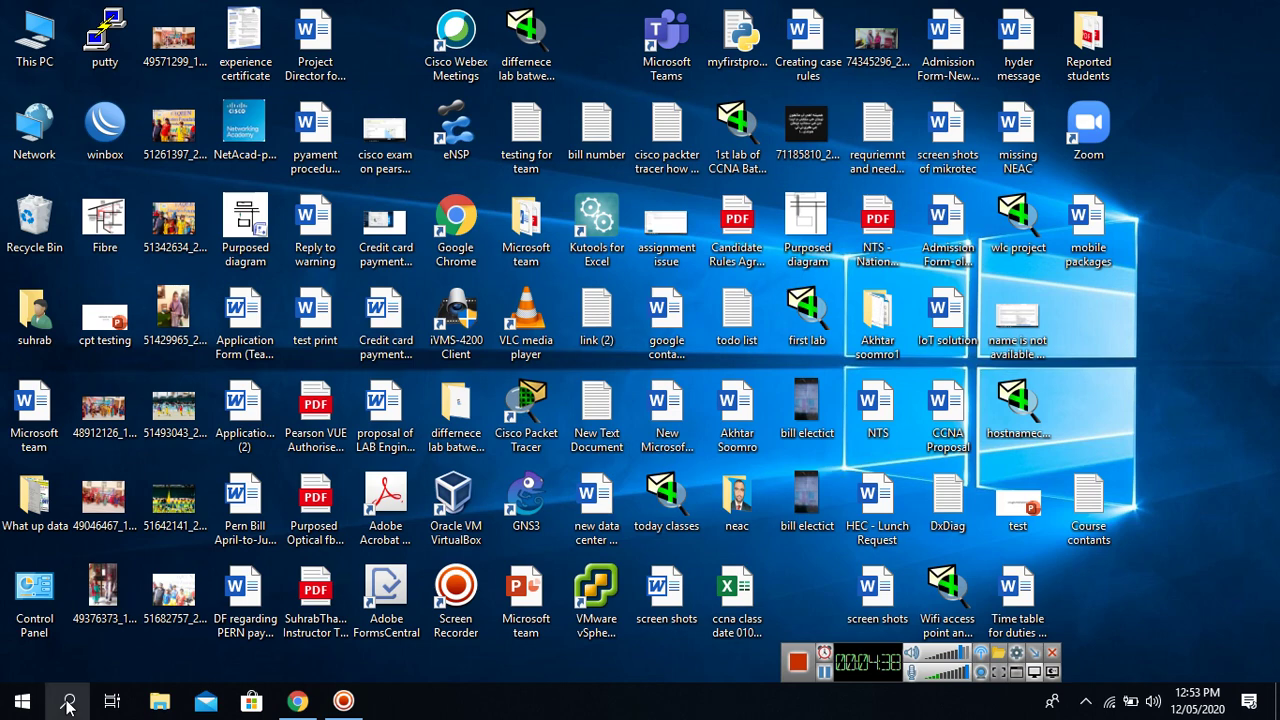
type("t")
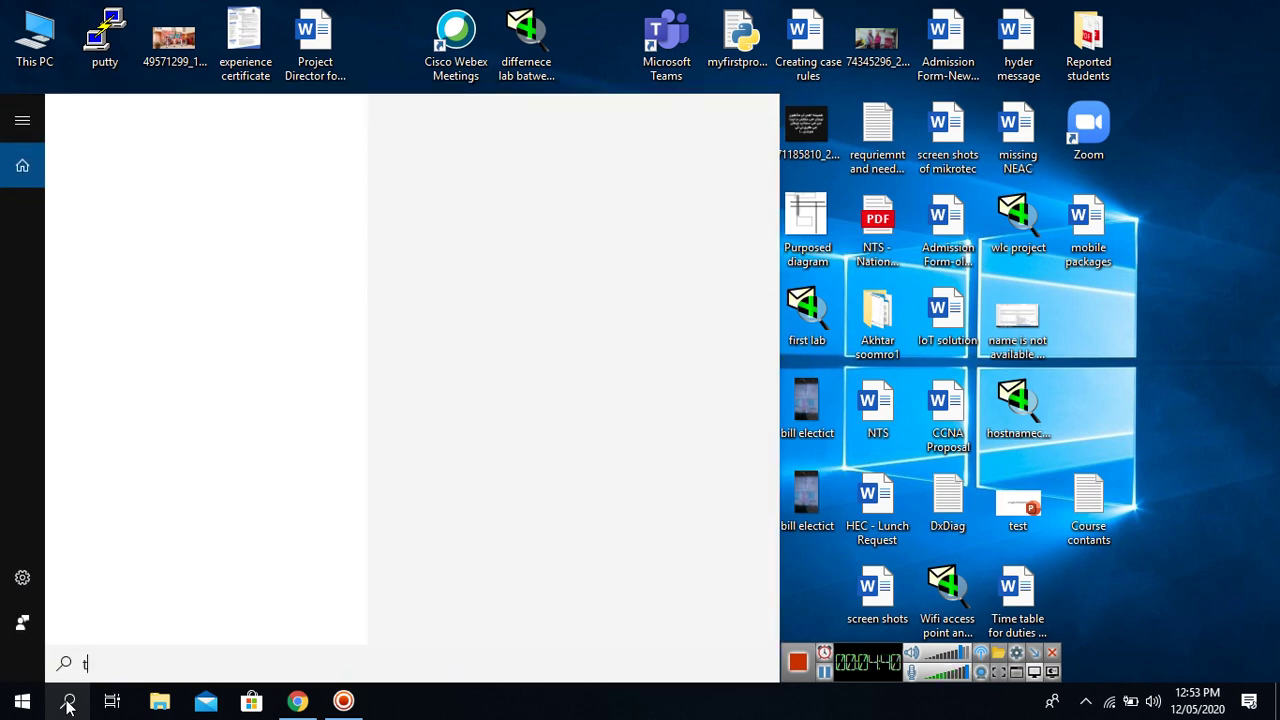
type("eam")
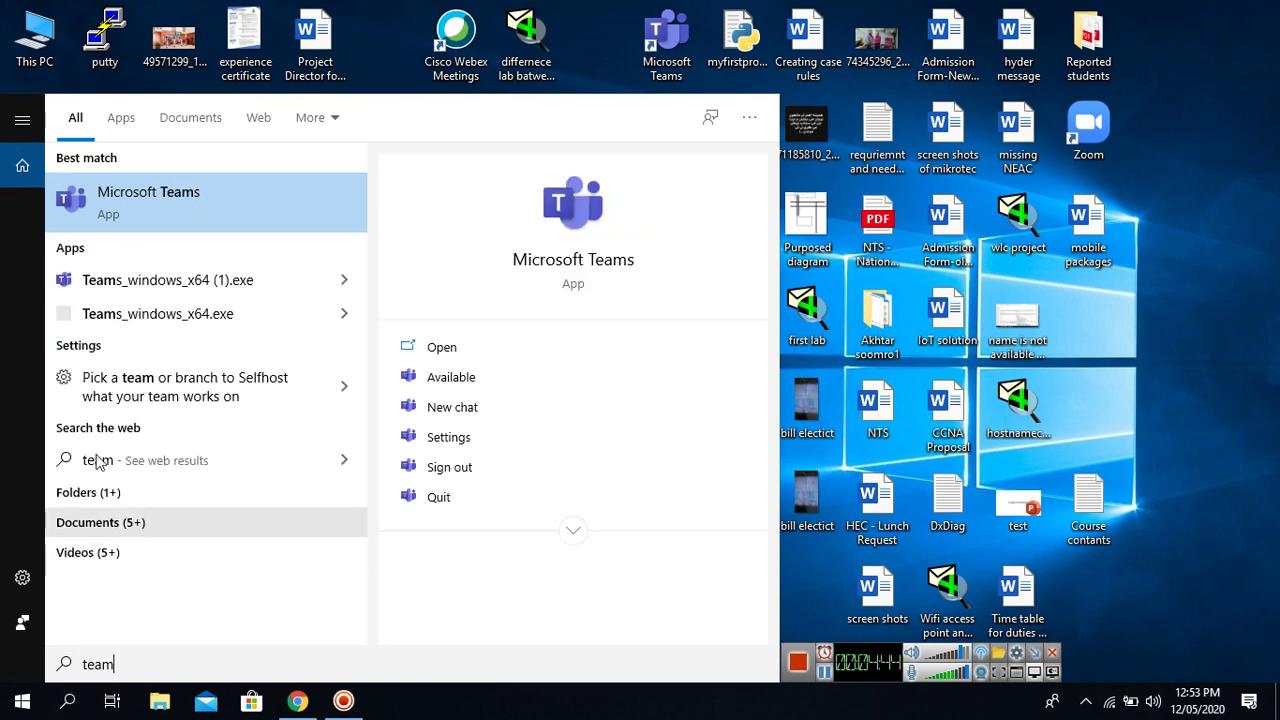
left_click(154, 202)
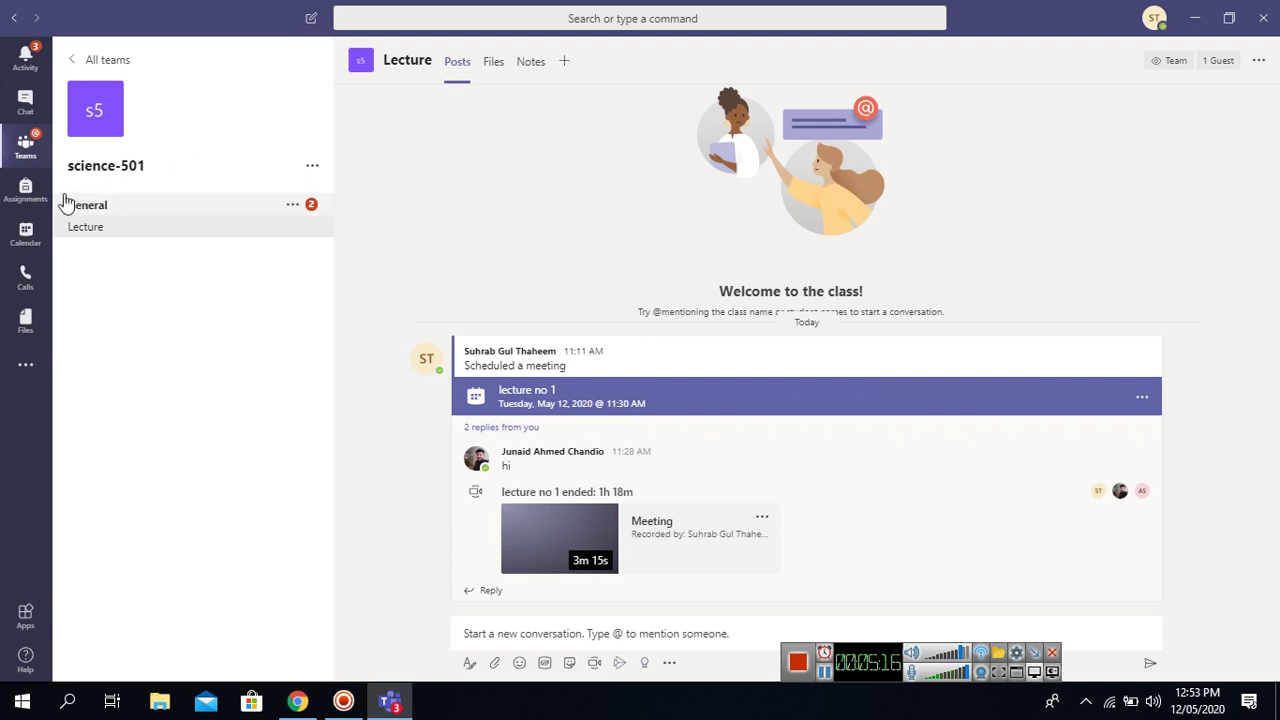
Step: Start creating a new team of the Class type from the overview of all teams
left_click(25, 145)
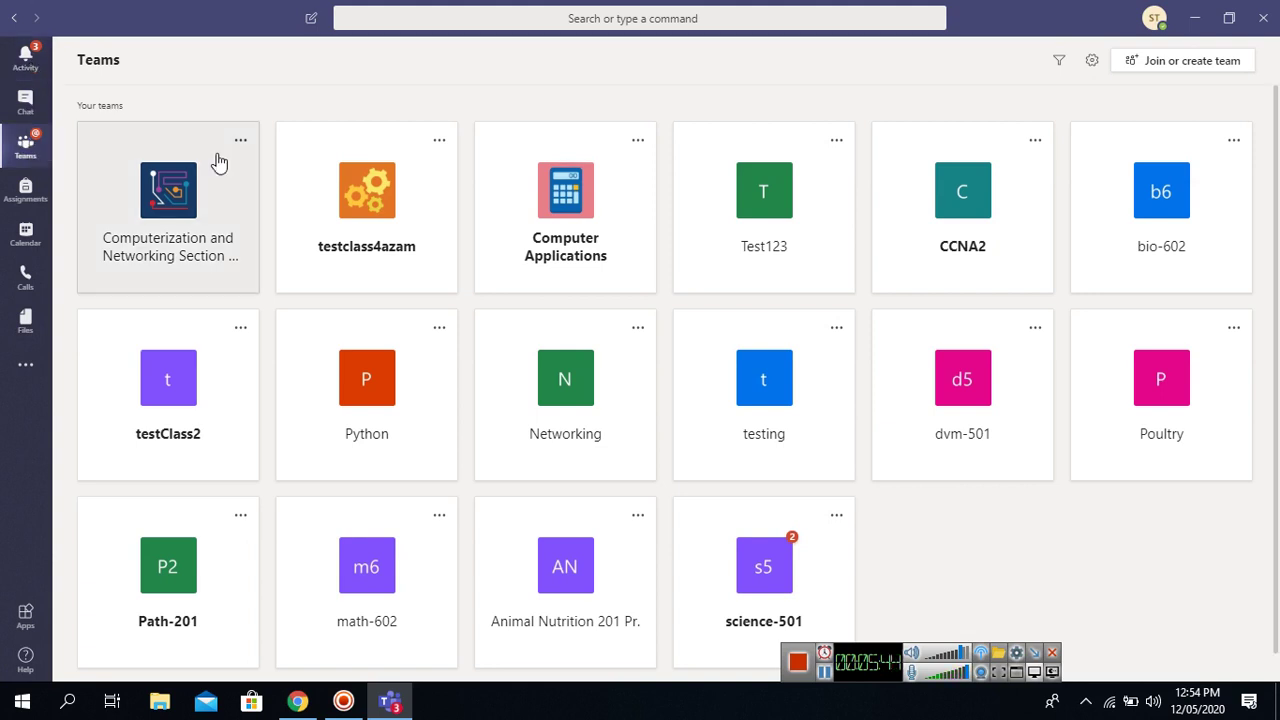
left_click(1187, 62)
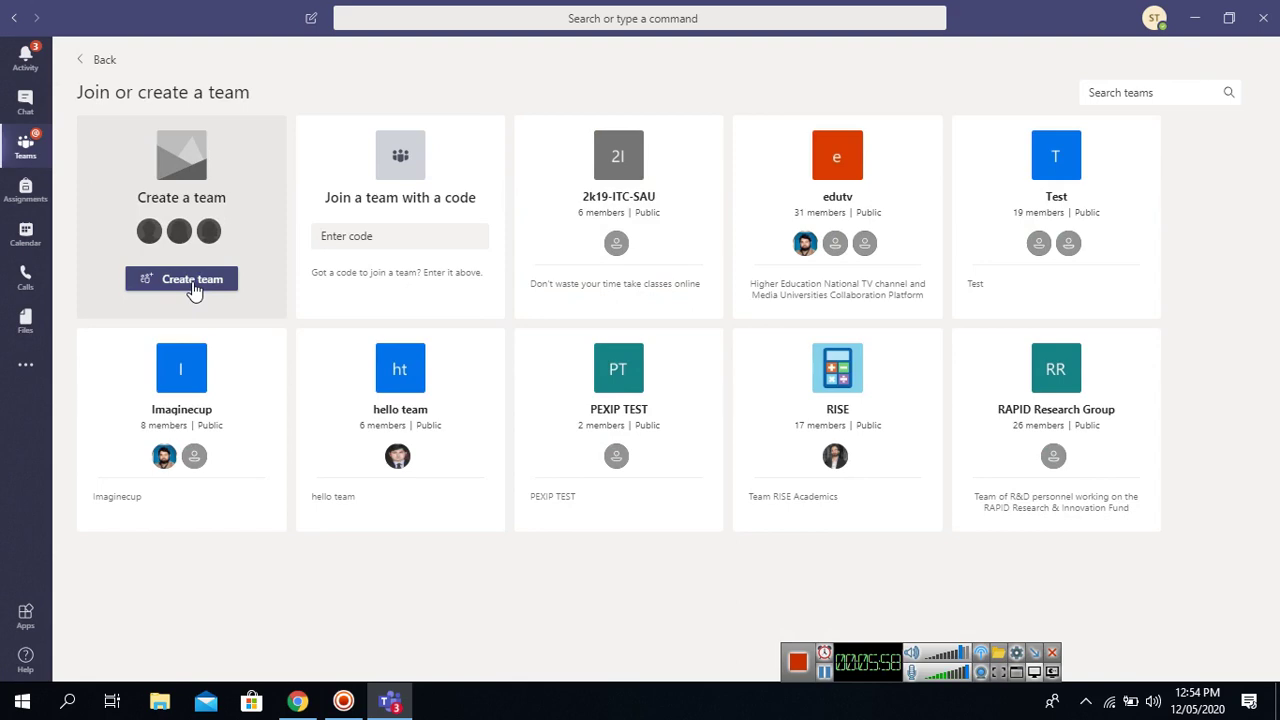
left_click(193, 284)
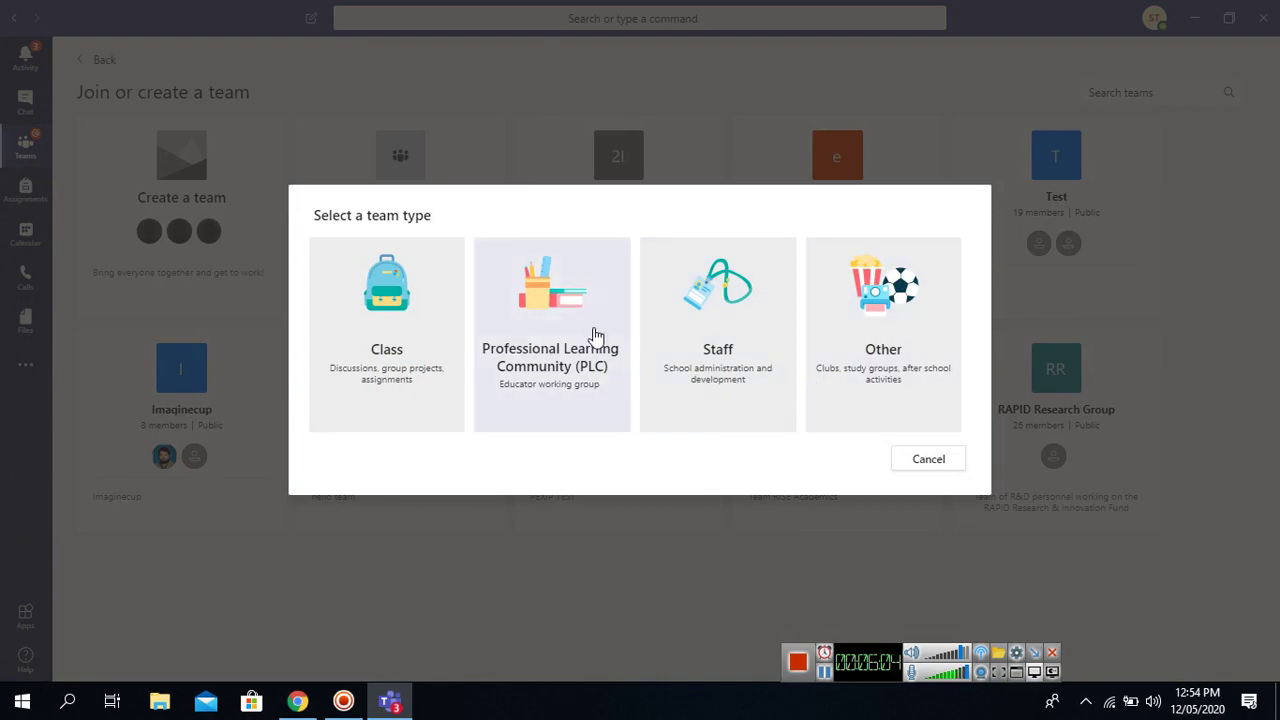
left_click(386, 316)
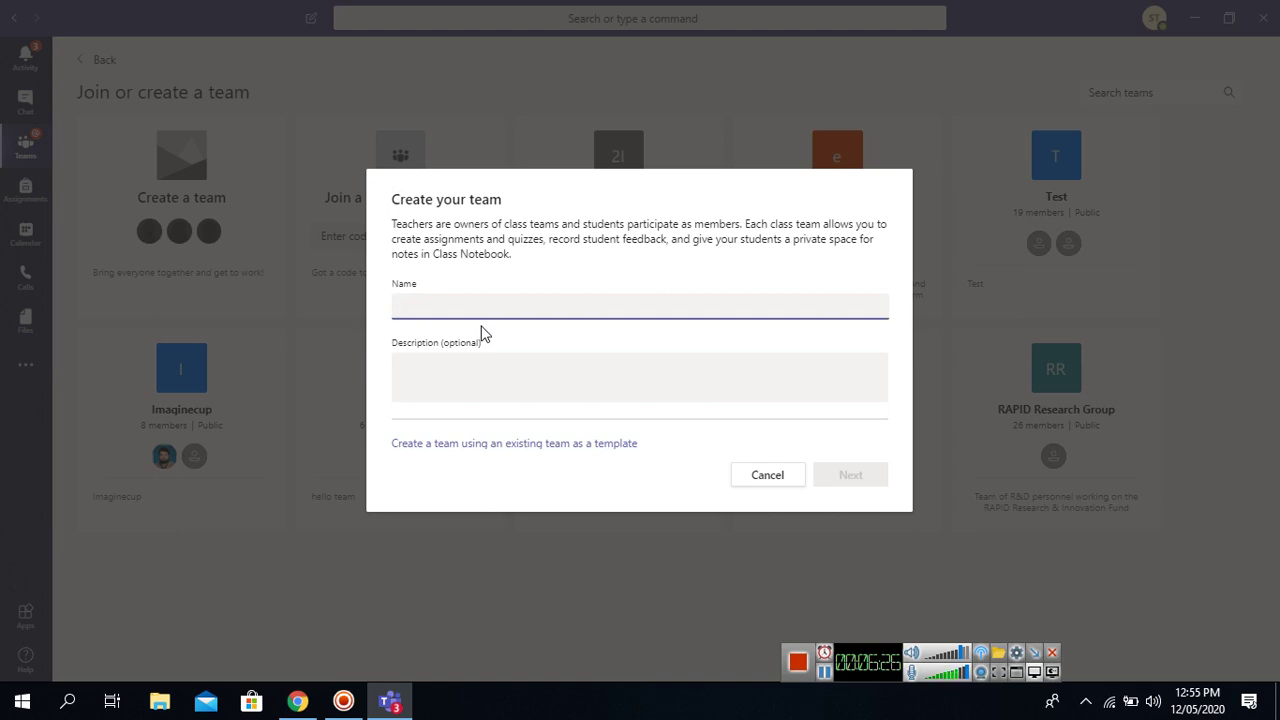
Step: Name the class team "pak st-702", leave its description empty, and create it
type("pak st")
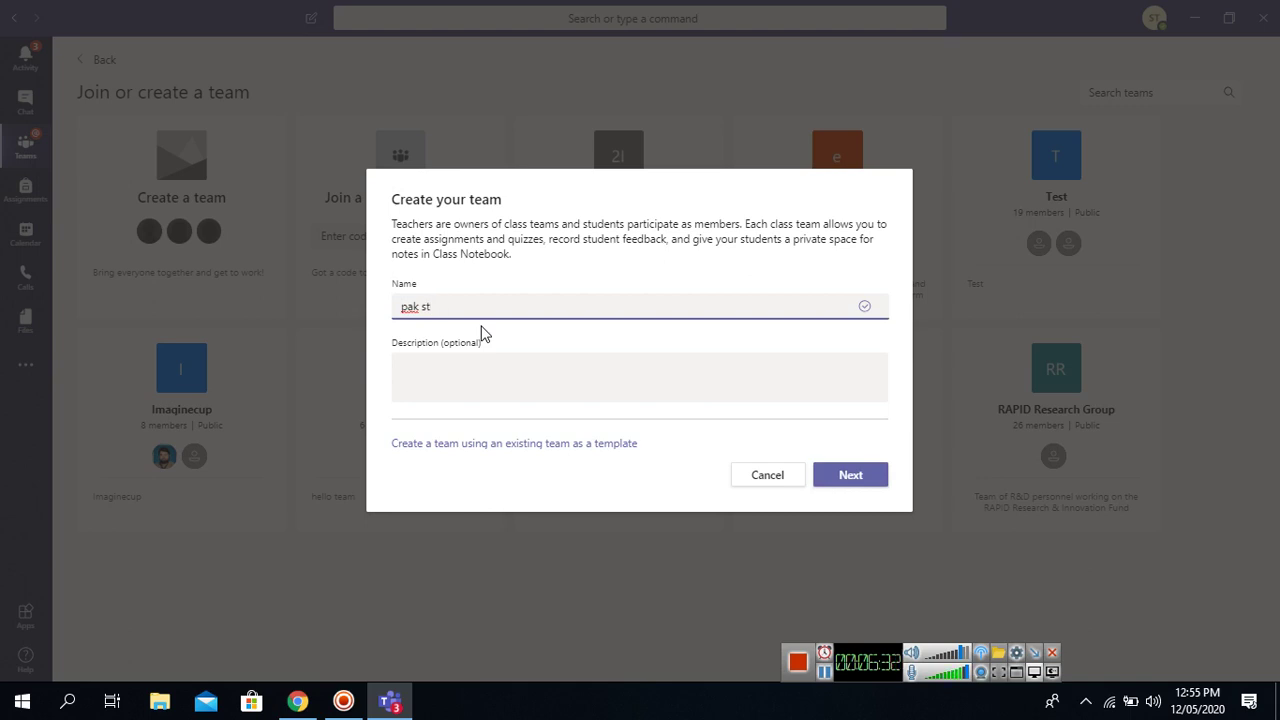
type(" -702")
left_click(484, 386)
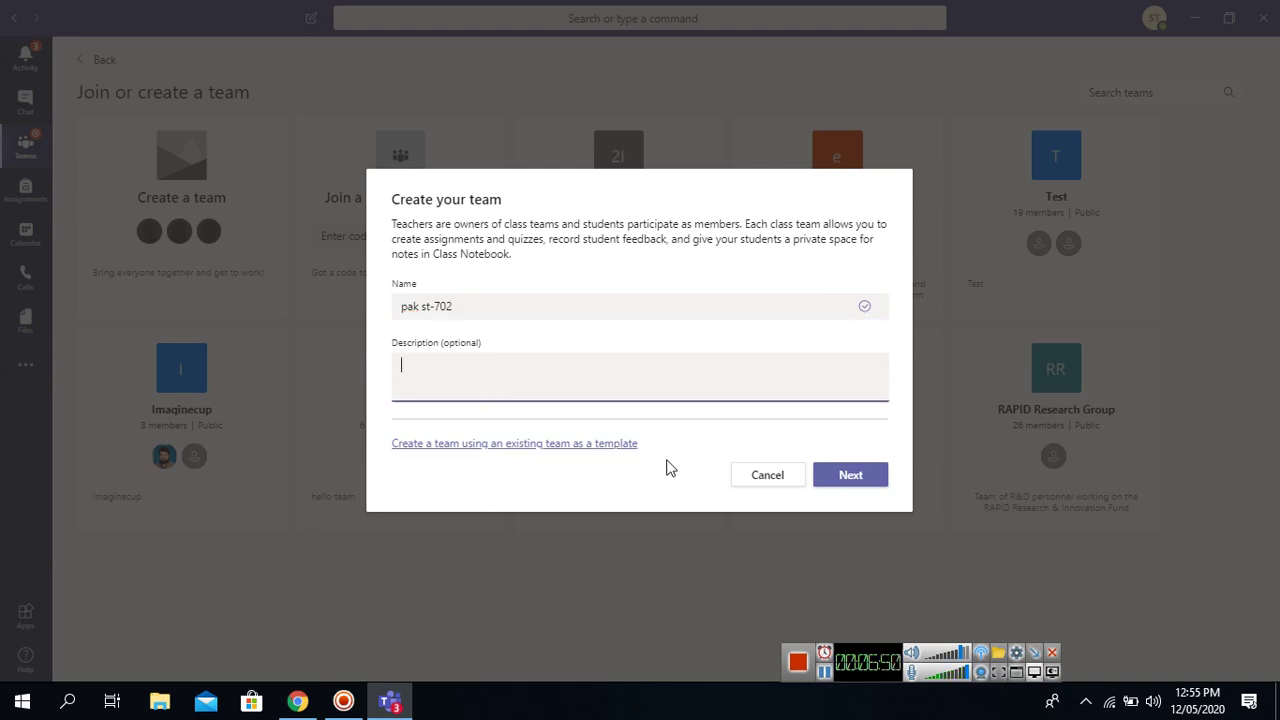
left_click(852, 478)
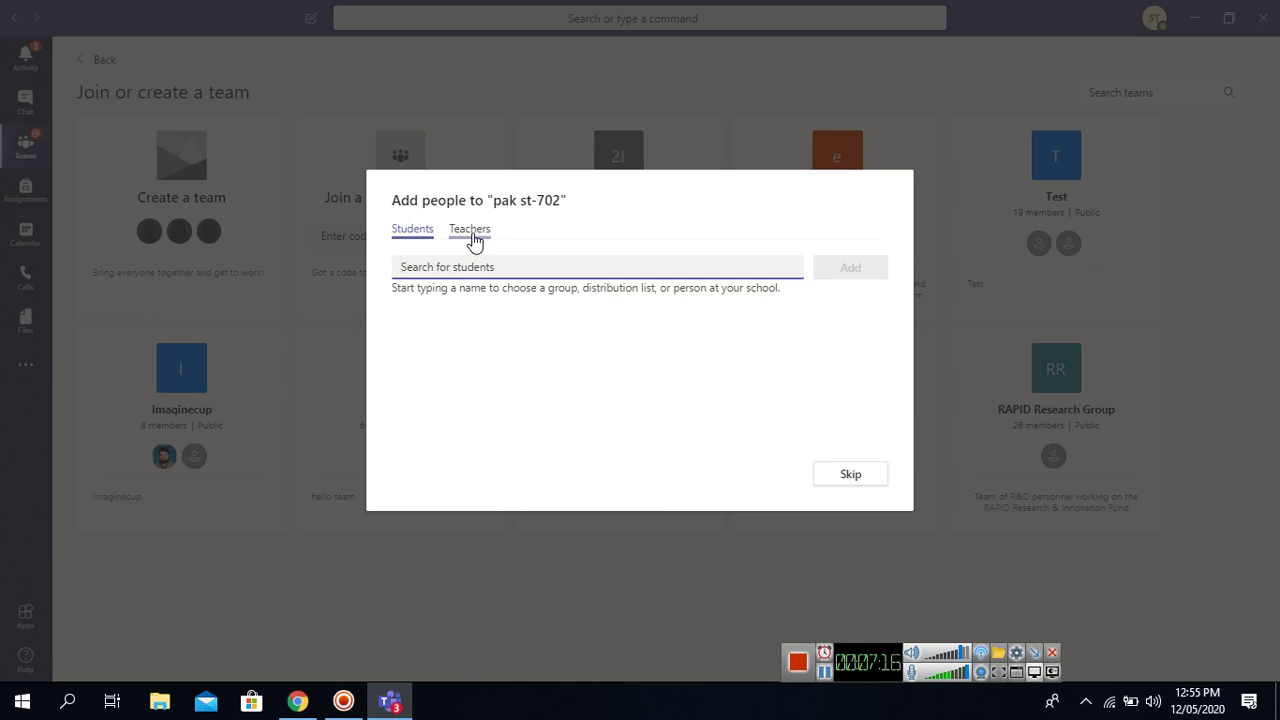
Step: Check the teacher and student search options for pak st-702 and skip adding people
left_click(474, 238)
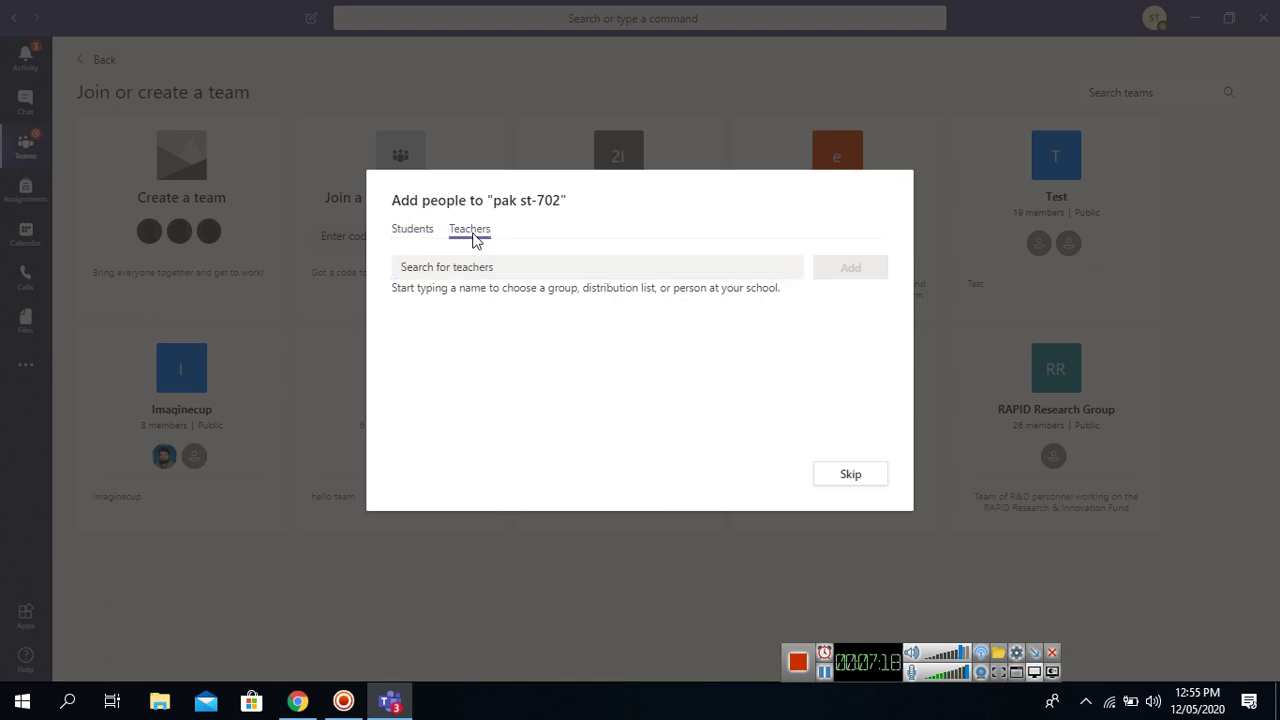
left_click(466, 268)
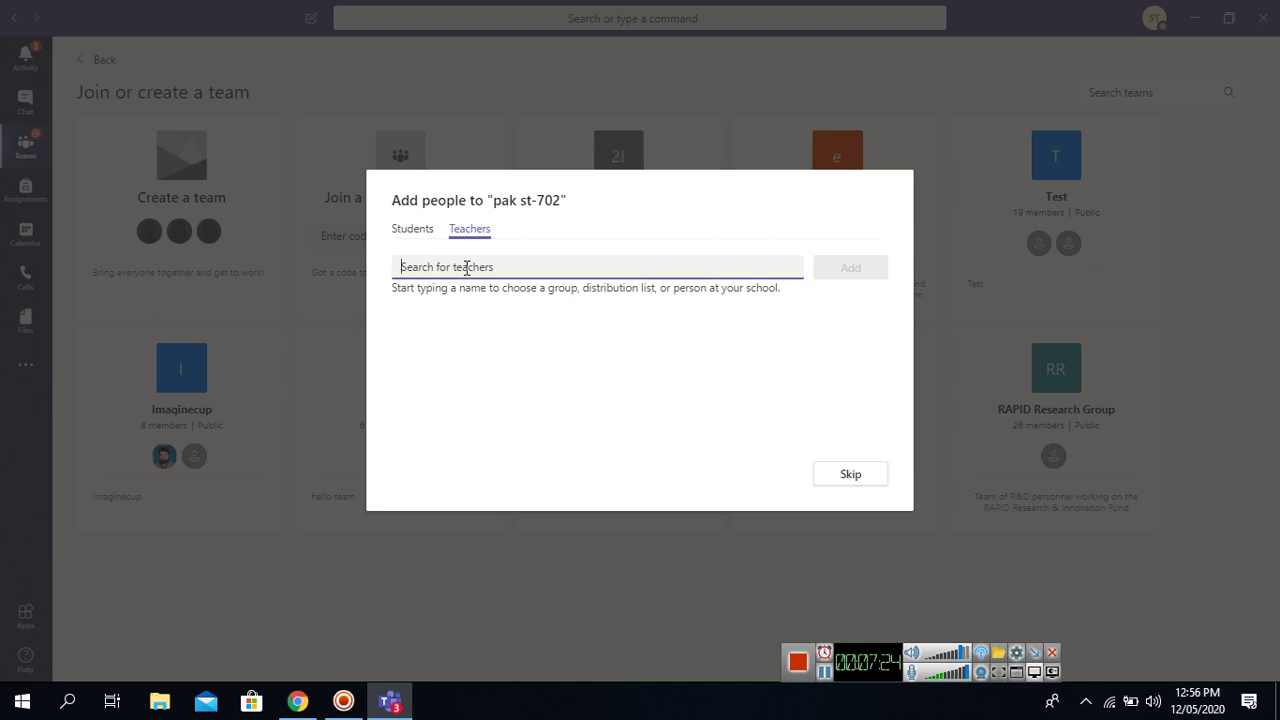
left_click(414, 232)
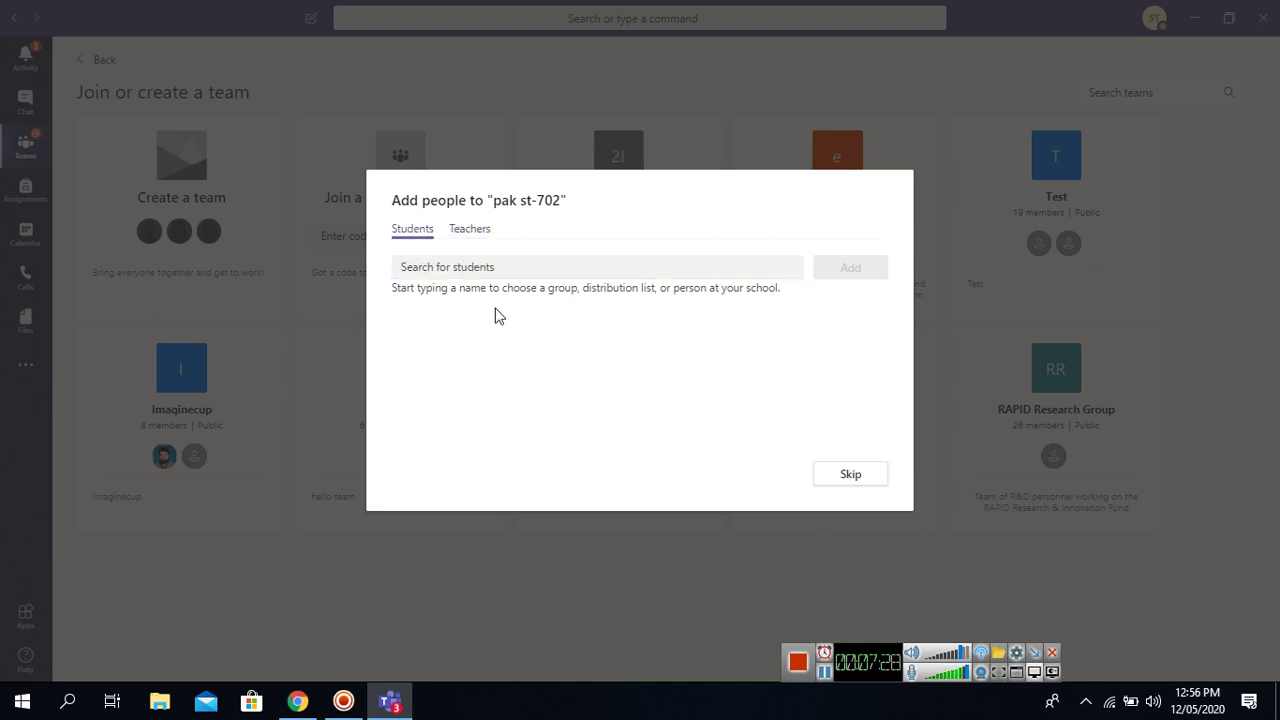
left_click(842, 478)
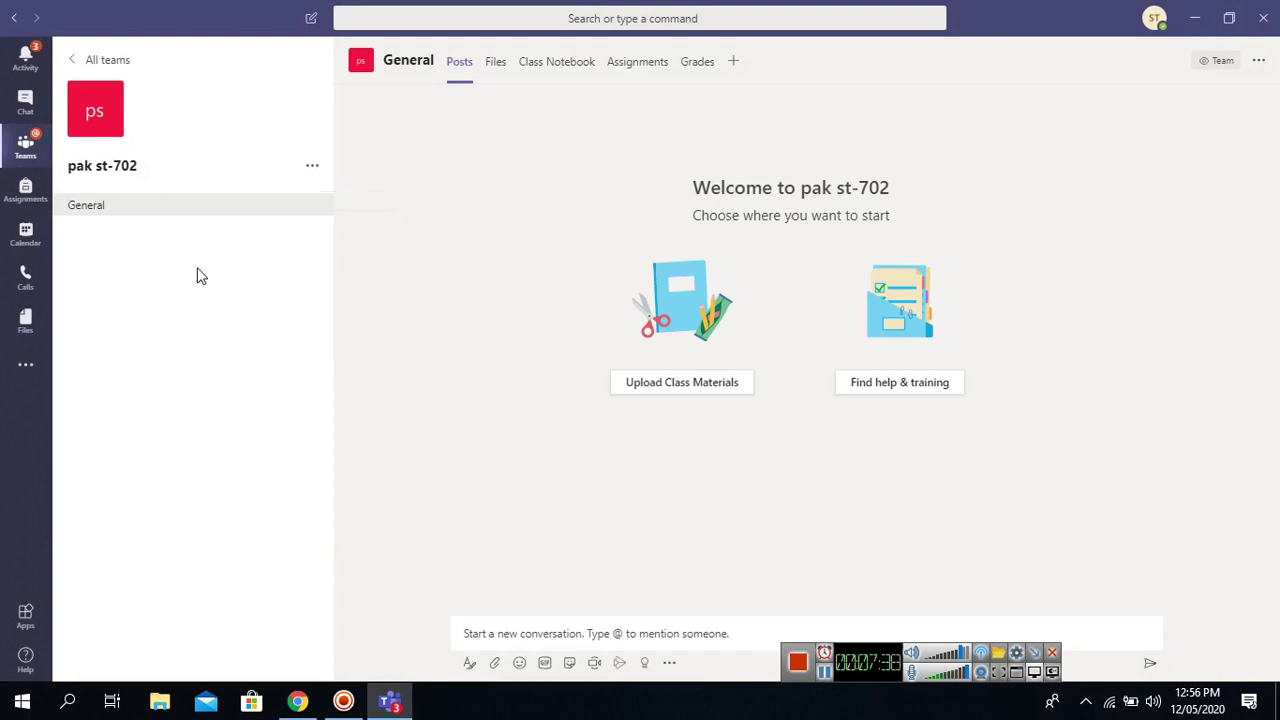
Step: Examine the management options of pak st-702 within the team and in the overview of all teams, then reopen the team
left_click(313, 168)
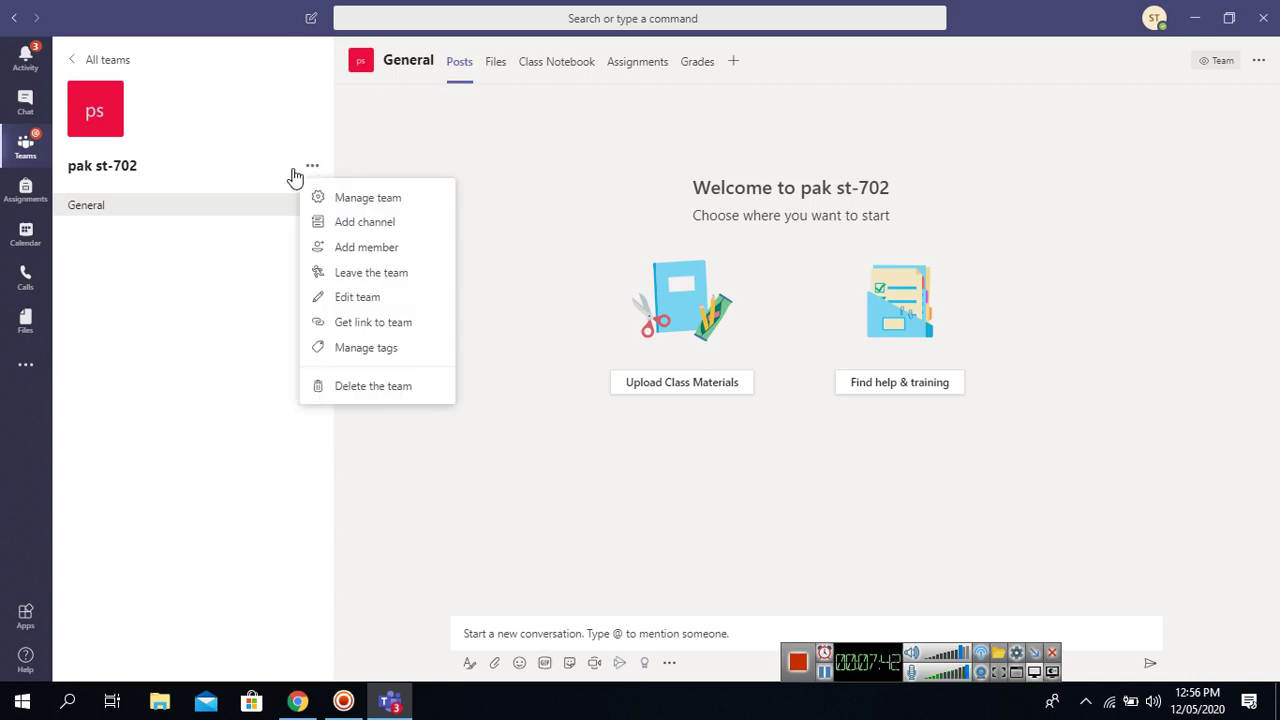
left_click(24, 150)
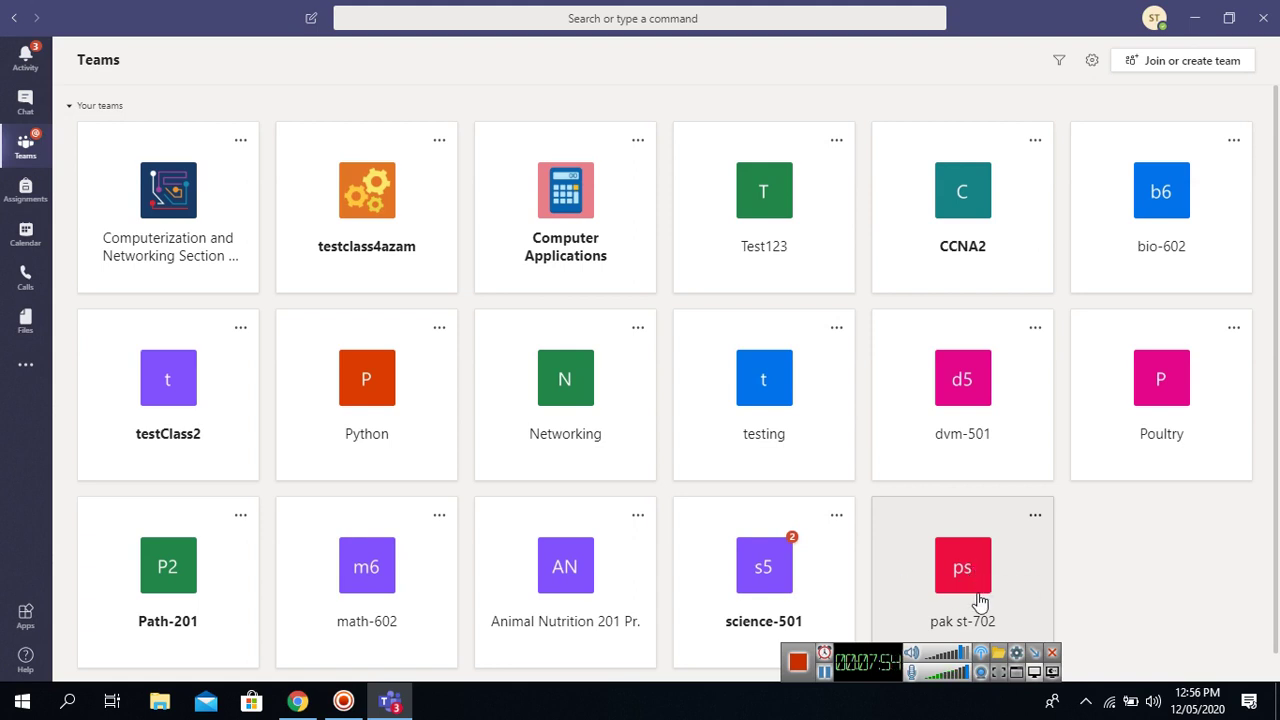
left_click(1035, 518)
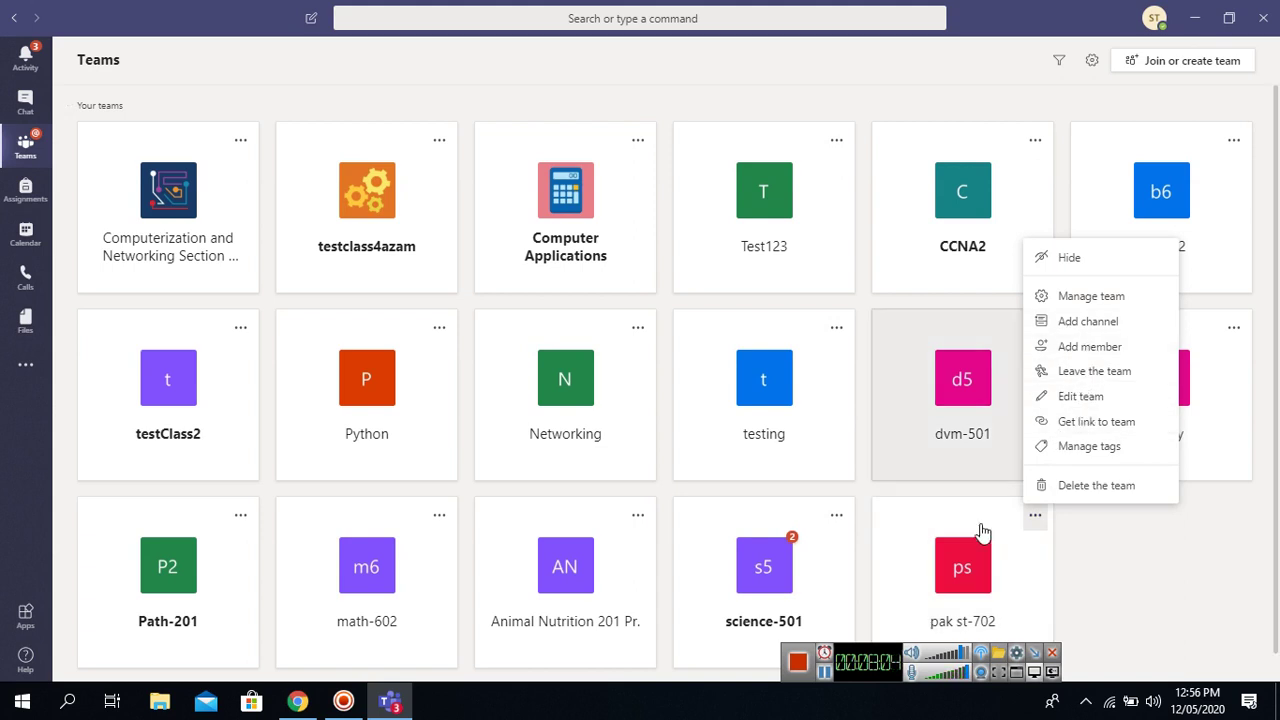
left_click(966, 560)
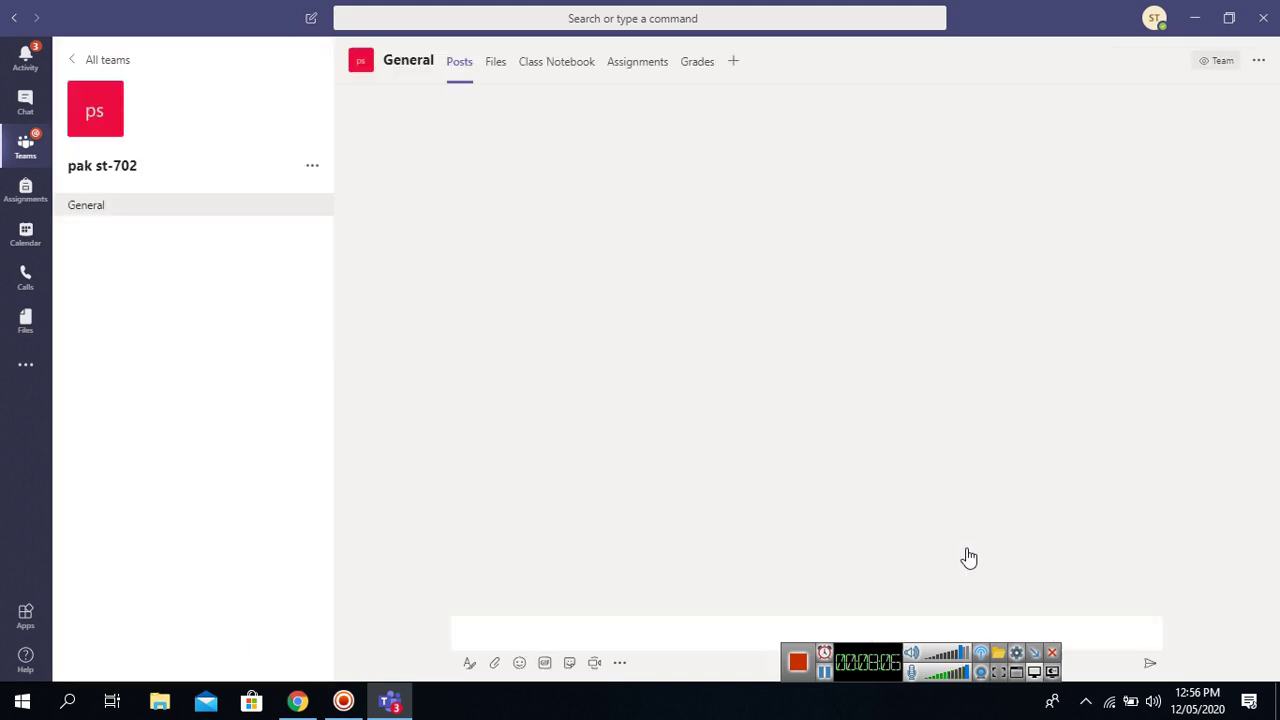
Step: Search for students matching "2k17-ss-" to add to pak st-702, and close the member dialog without adding anyone
left_click(314, 167)
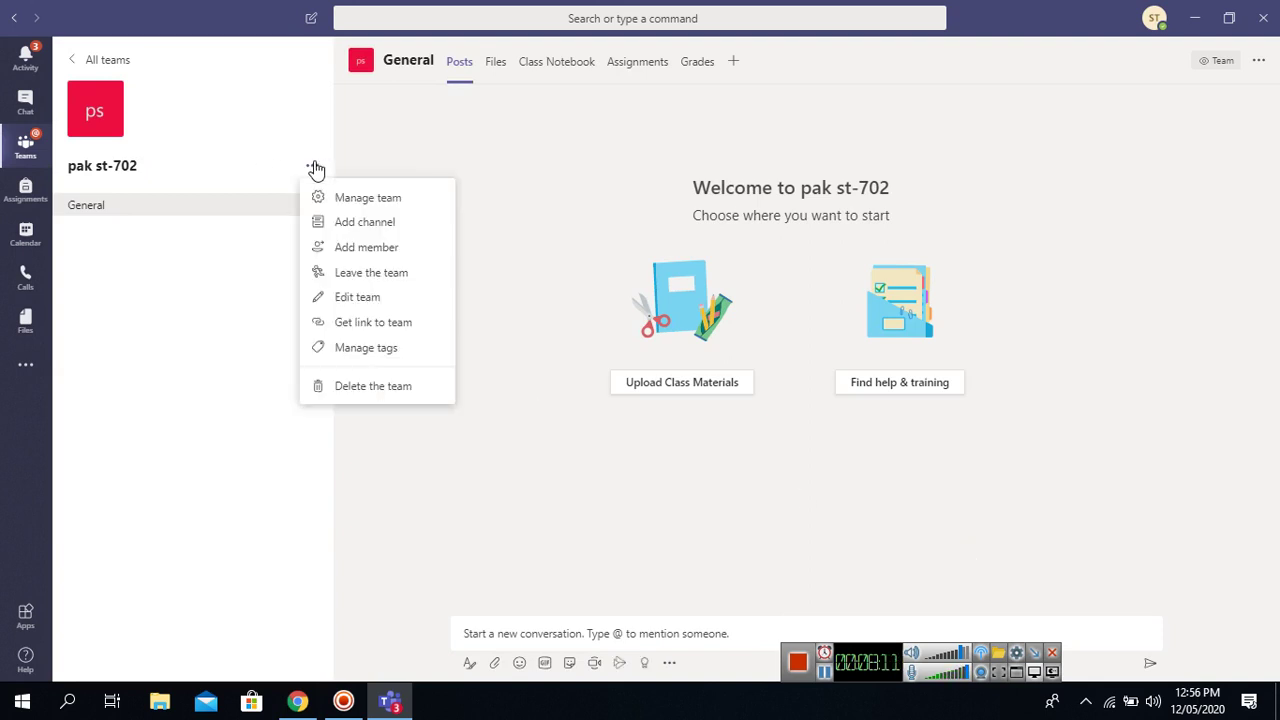
left_click(364, 249)
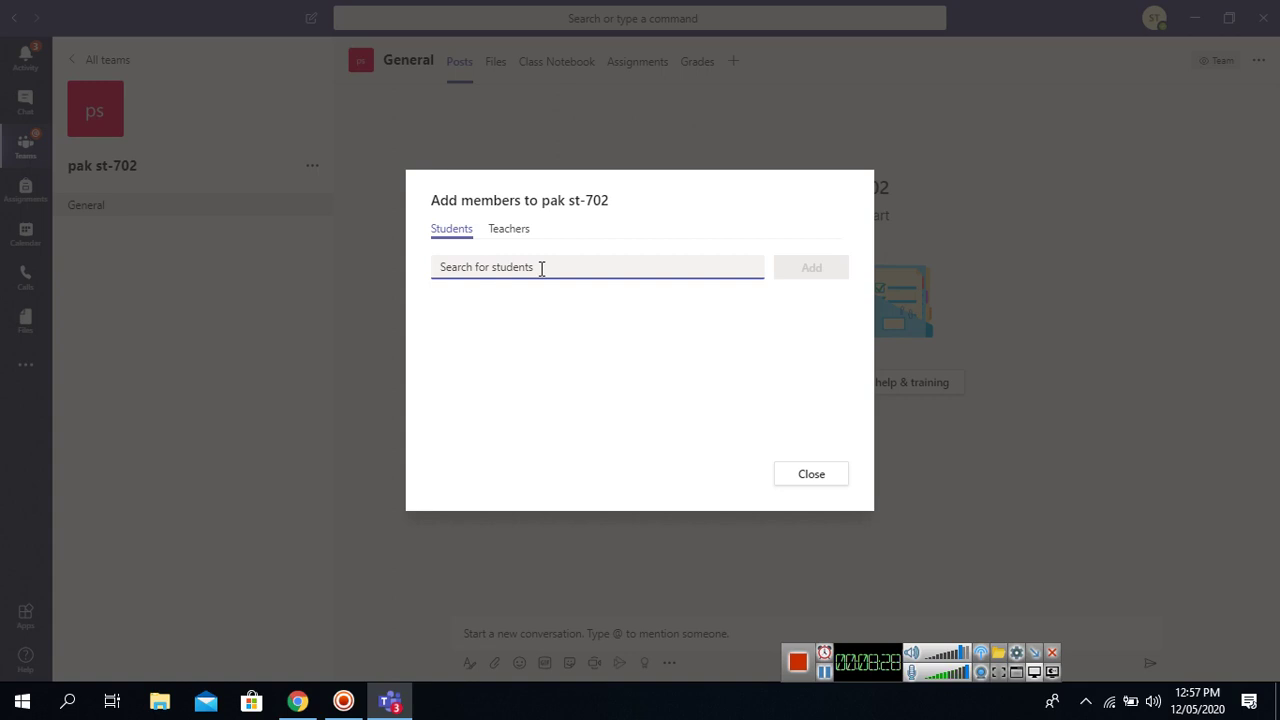
type("2k17")
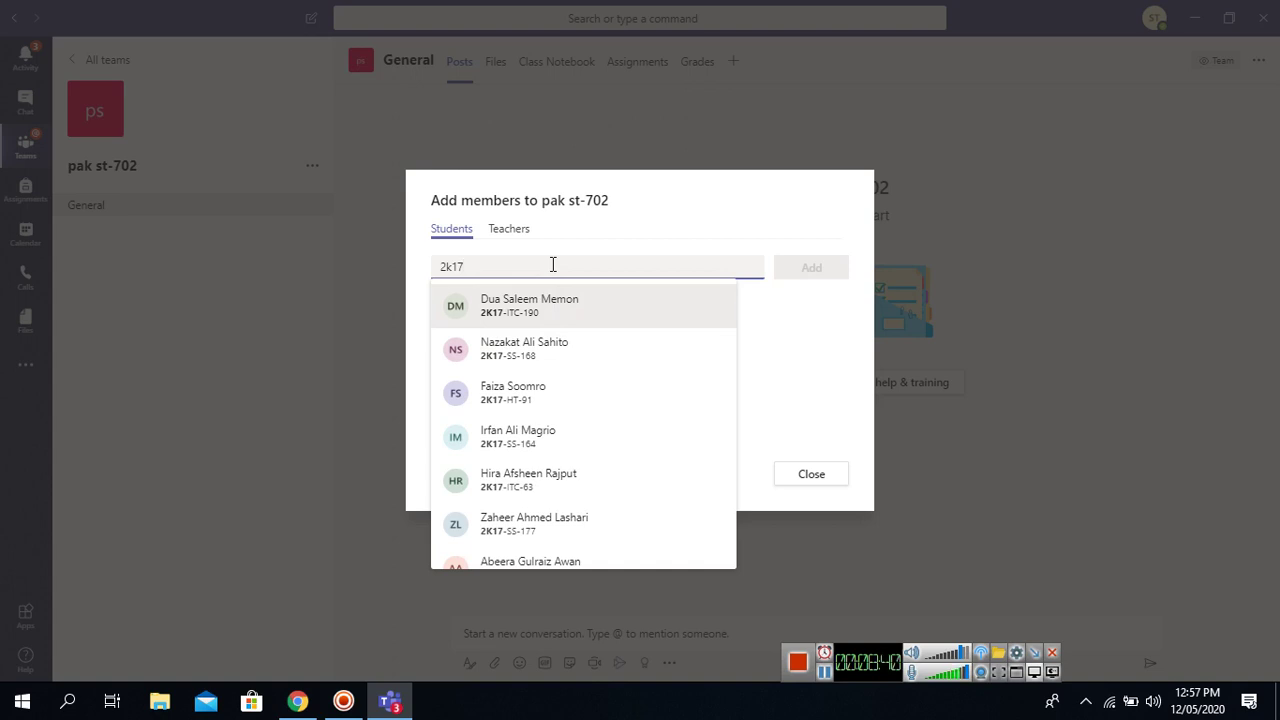
type("-ss")
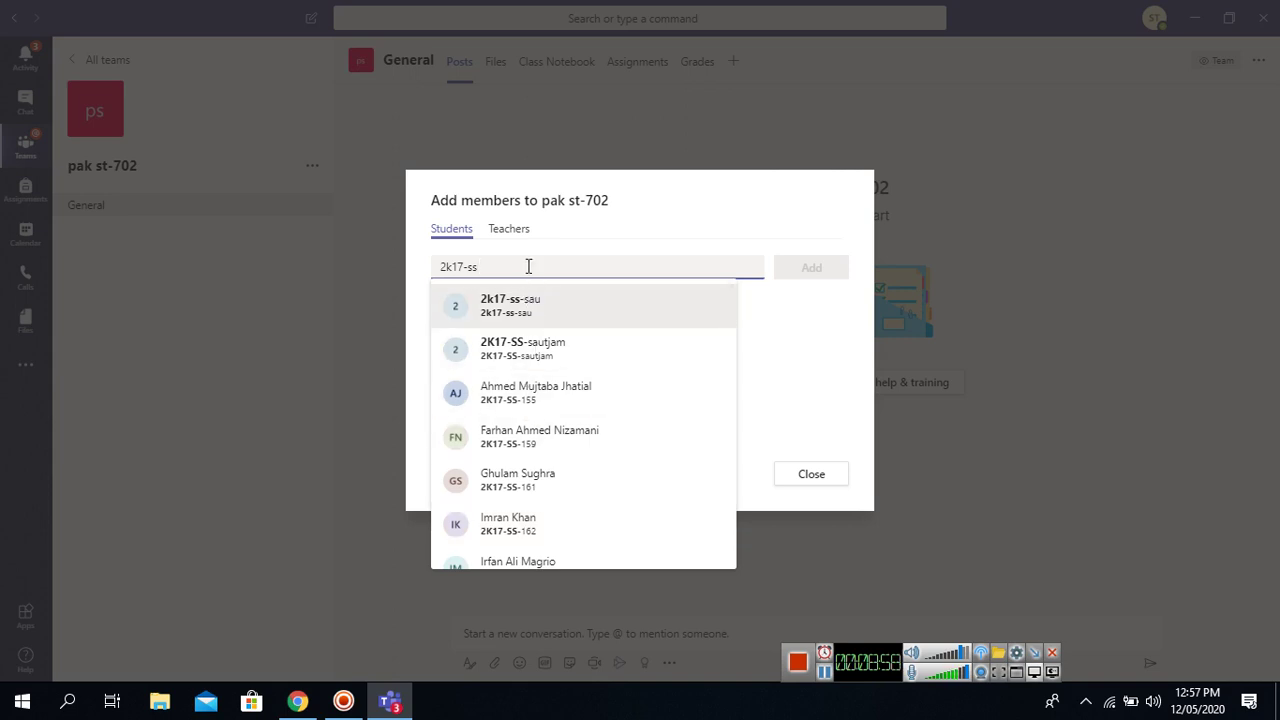
type("-")
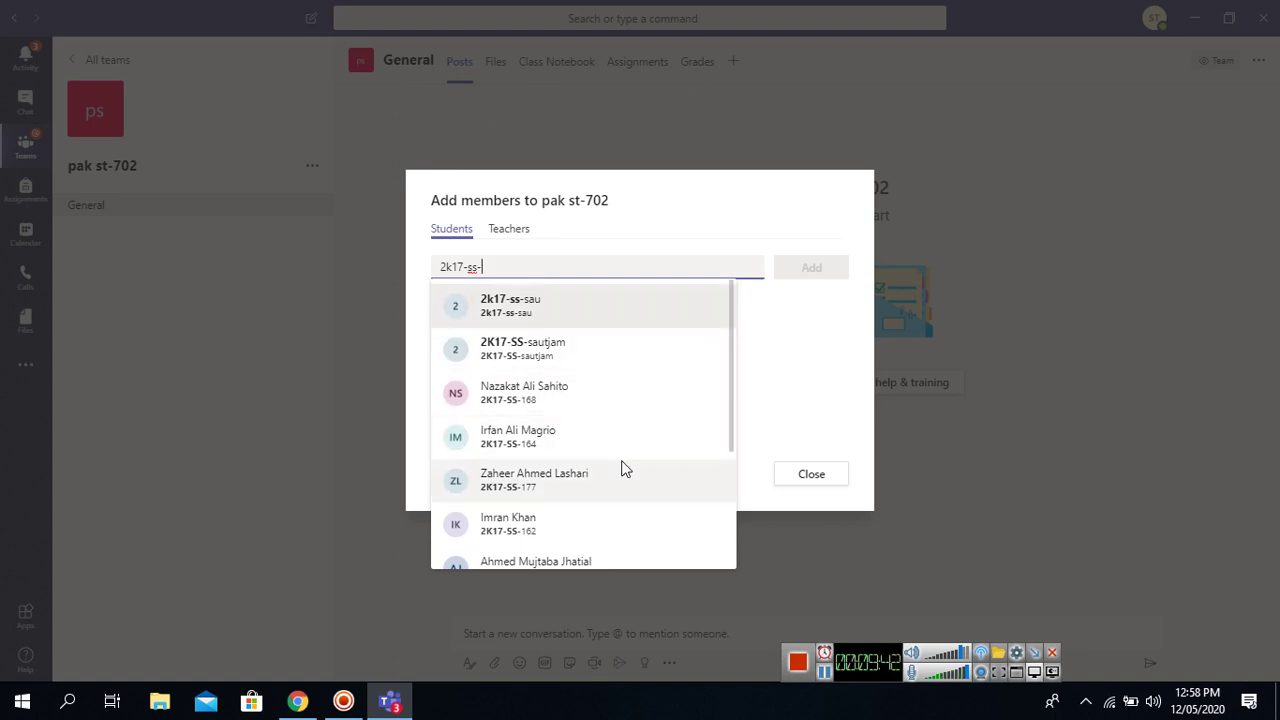
left_click(782, 393)
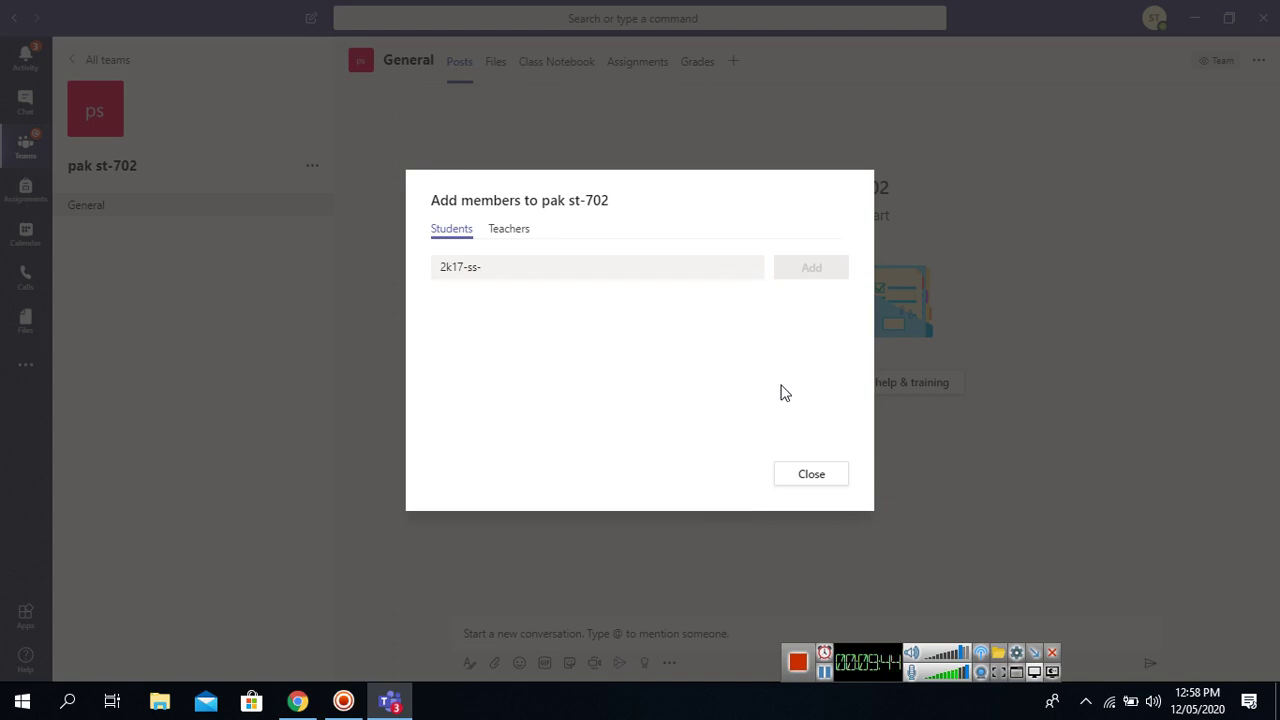
left_click(817, 485)
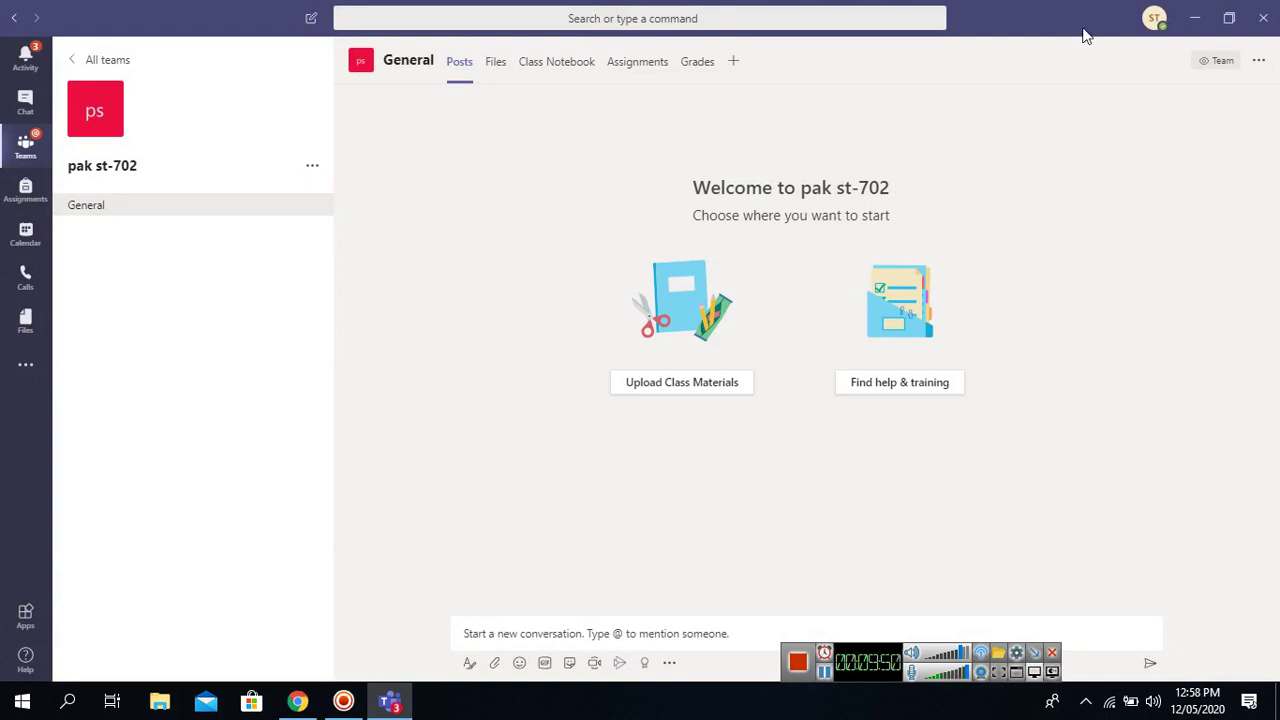
Step: Switch to Chrome and open SAU Email from the Sindh Agriculture University home page
left_click(1195, 20)
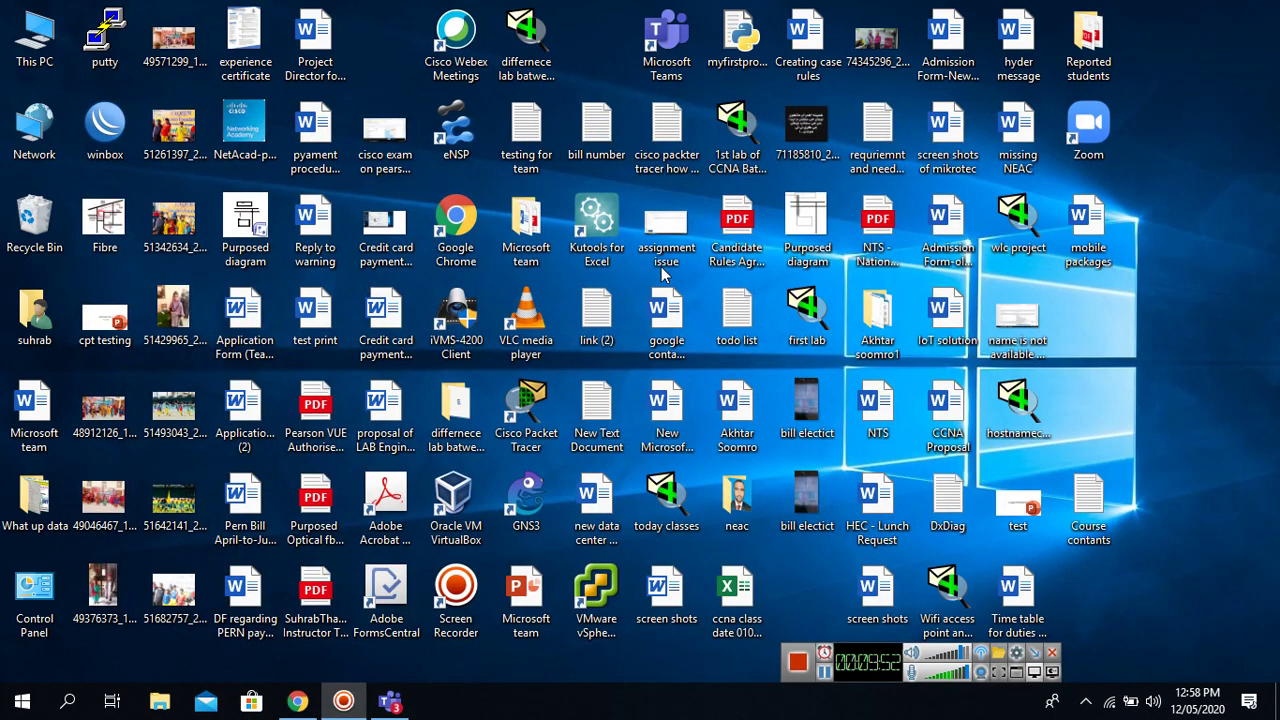
mouse_move(297, 700)
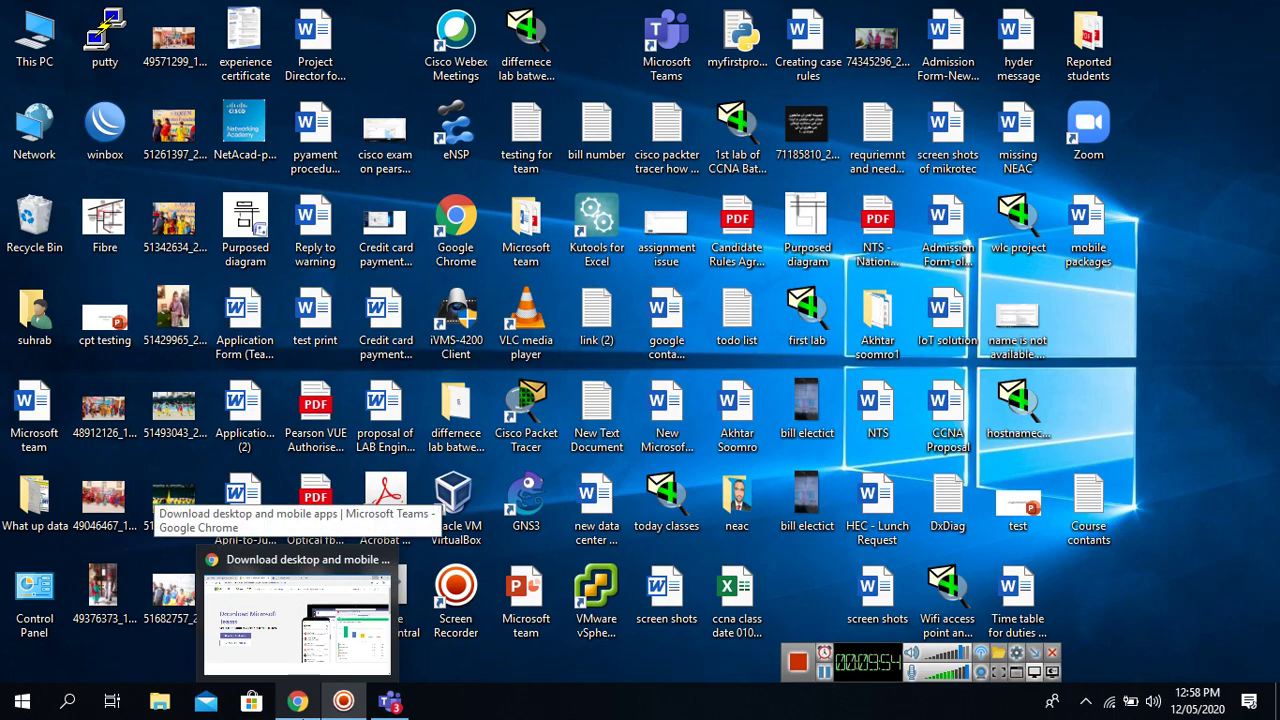
left_click(310, 705)
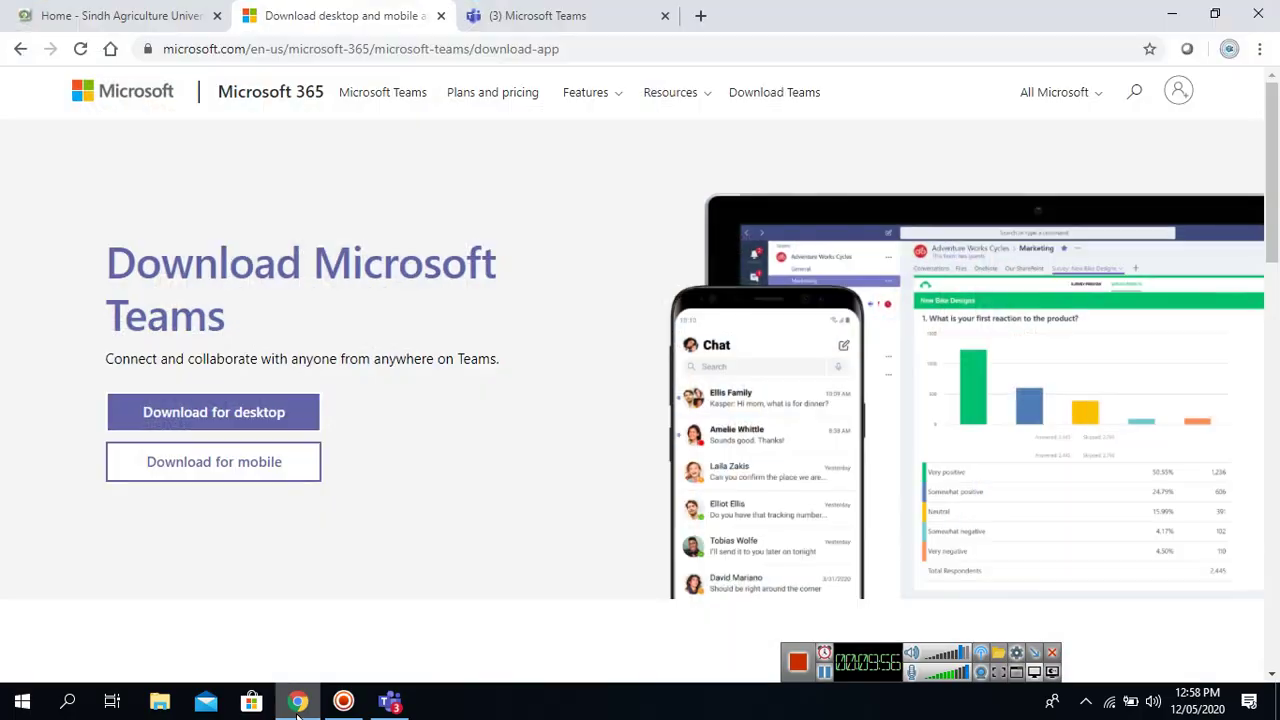
key("alt+Tab")
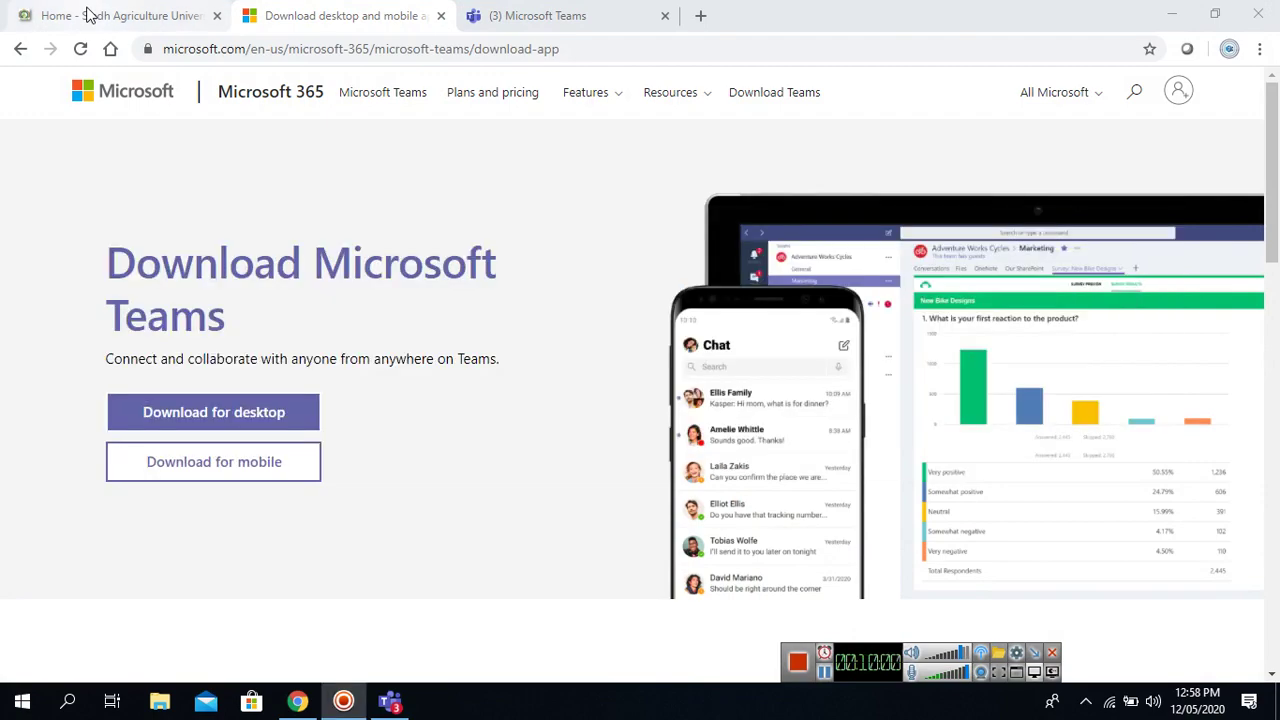
left_click(88, 15)
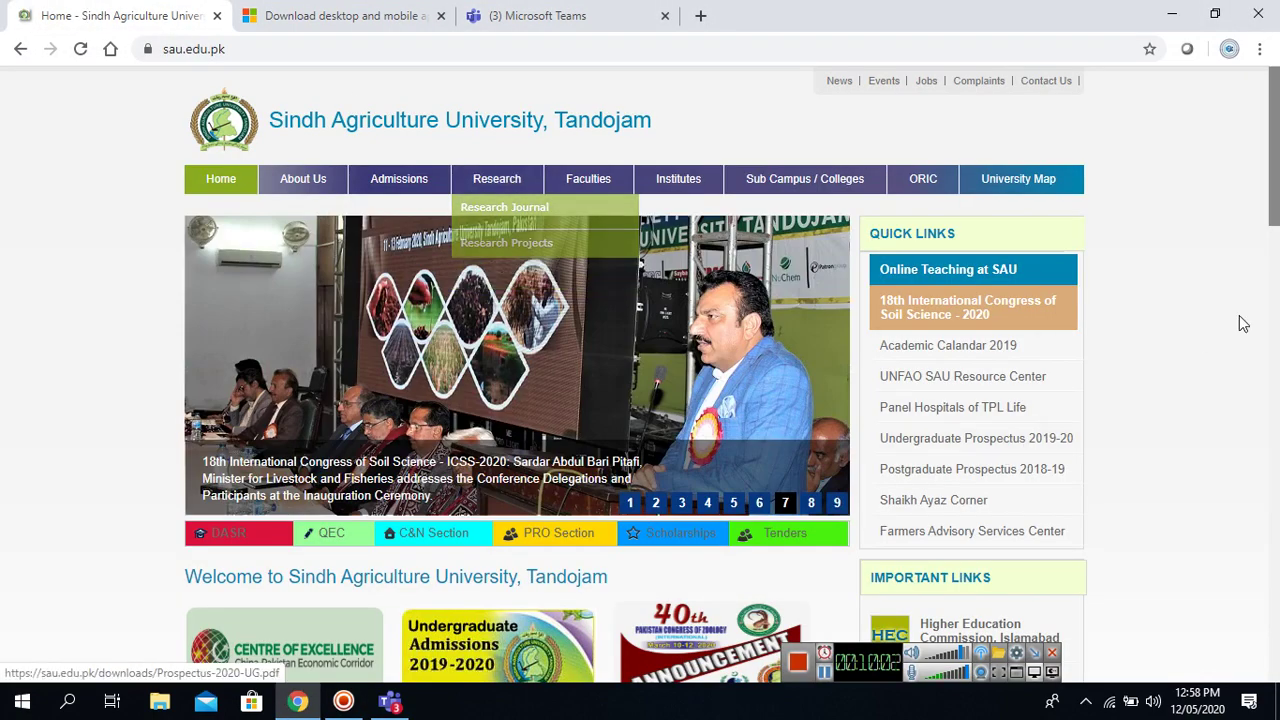
left_click_drag(1276, 197, 1276, 343)
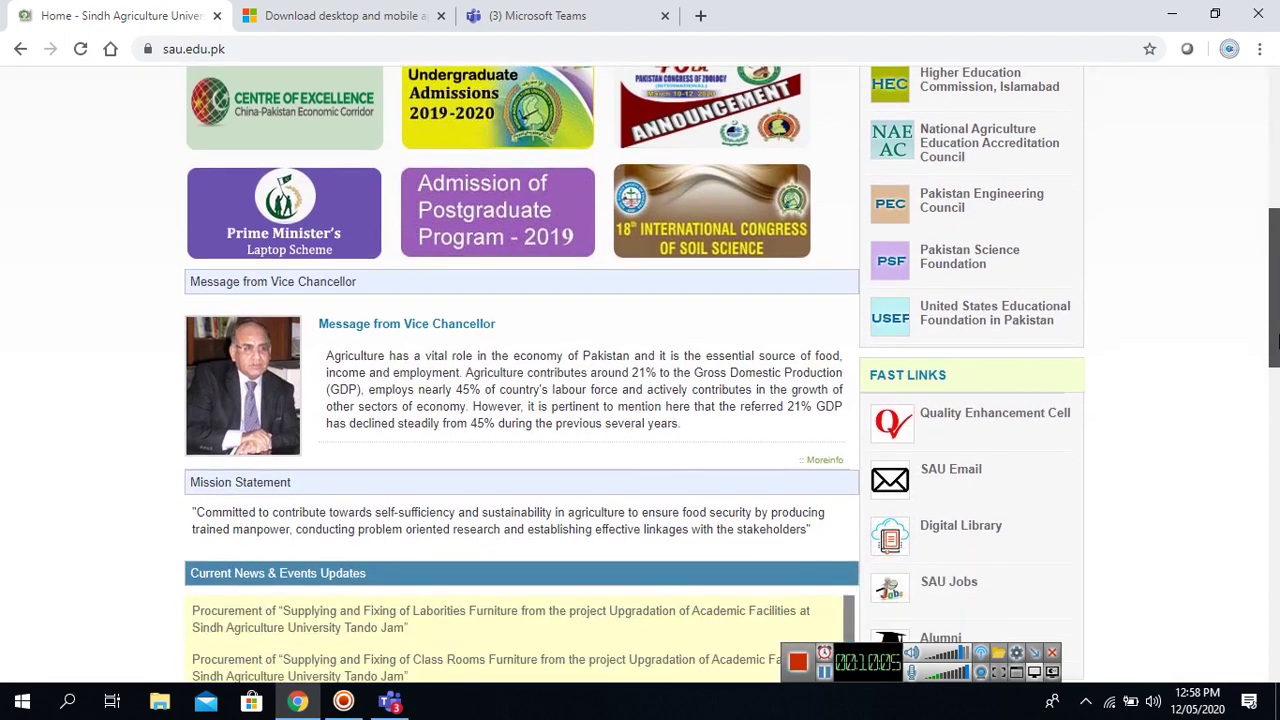
left_click(966, 473)
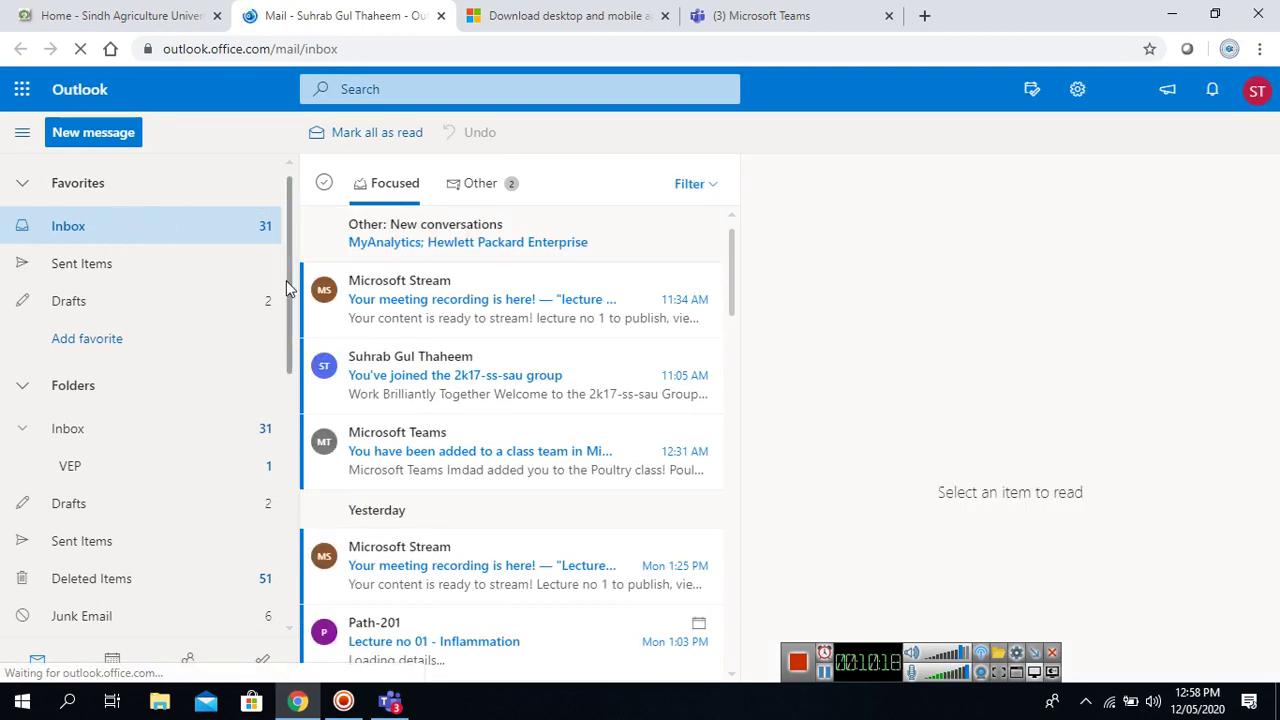
Step: Start a new group in the Outlook mailbox and enter "2k19-ss-SAU" as its name
left_click_drag(285, 303, 289, 509)
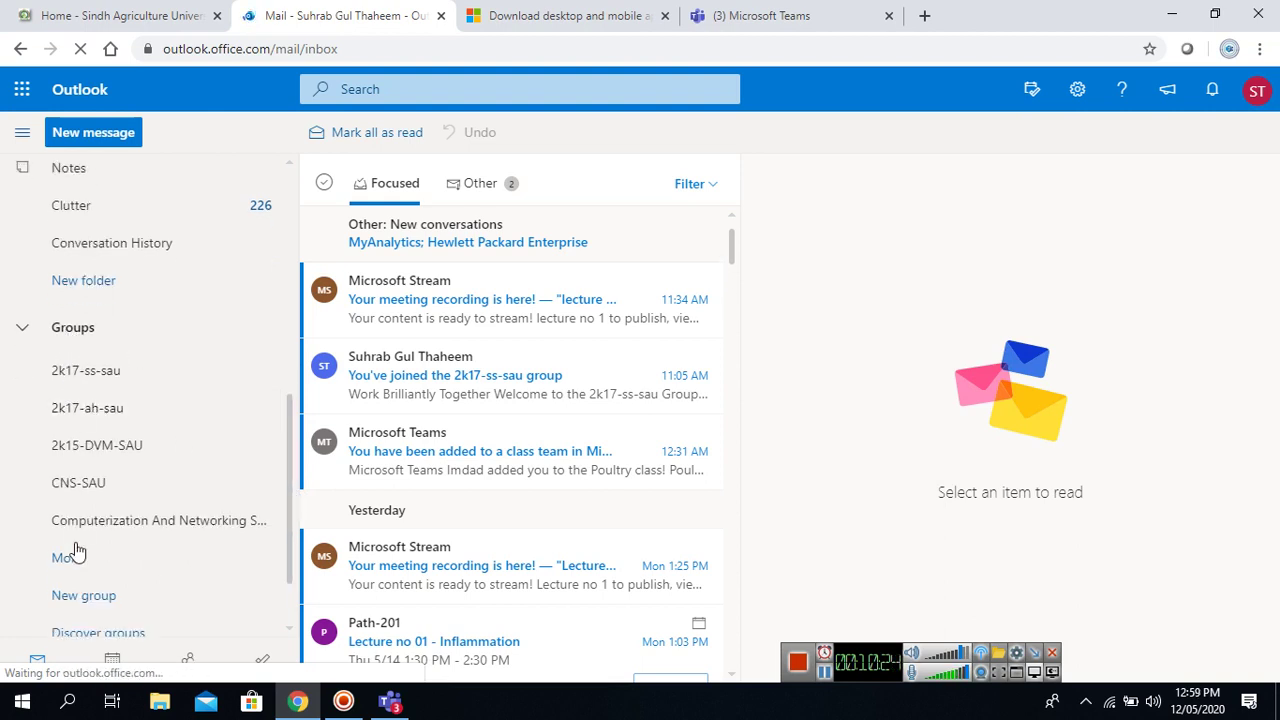
left_click(84, 598)
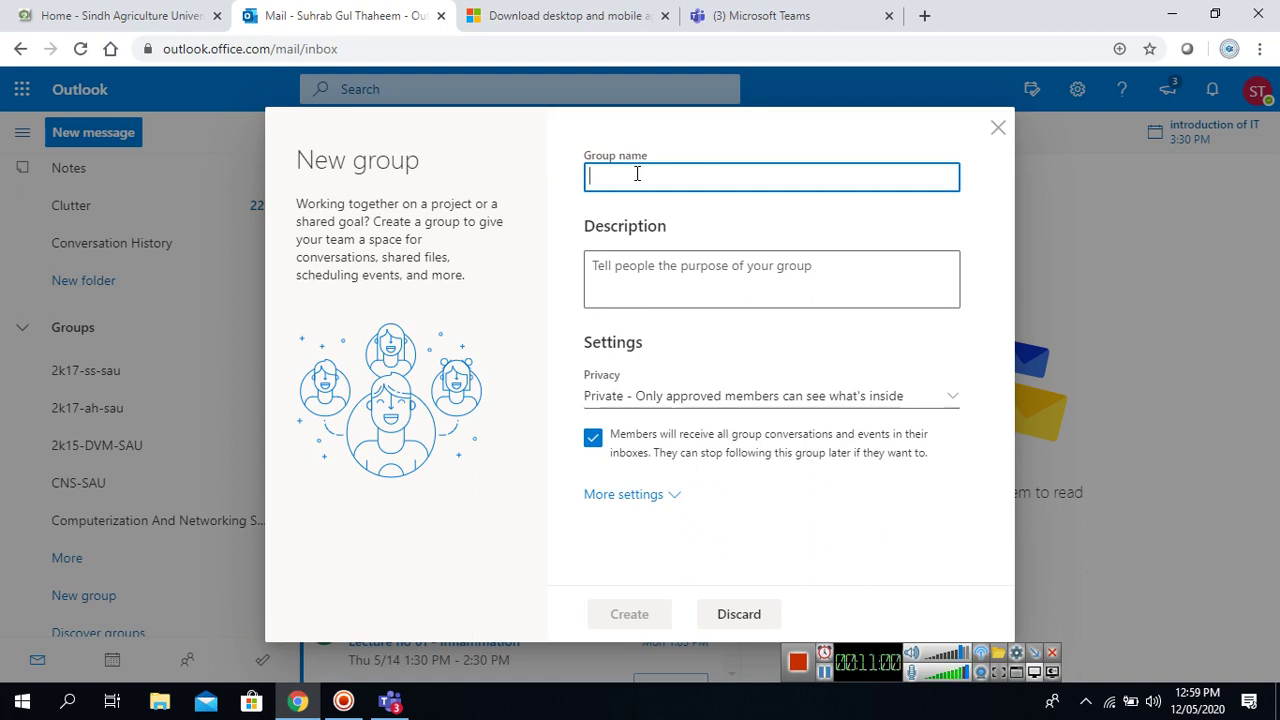
type("2")
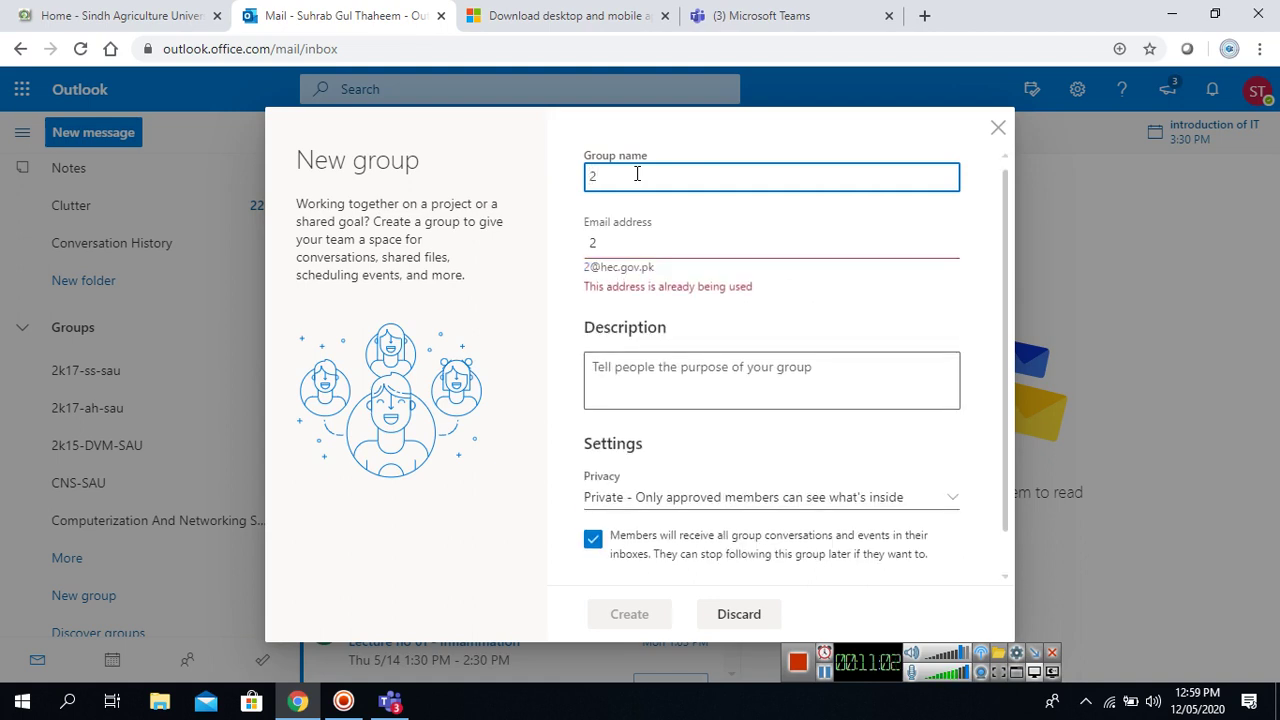
type("k17")
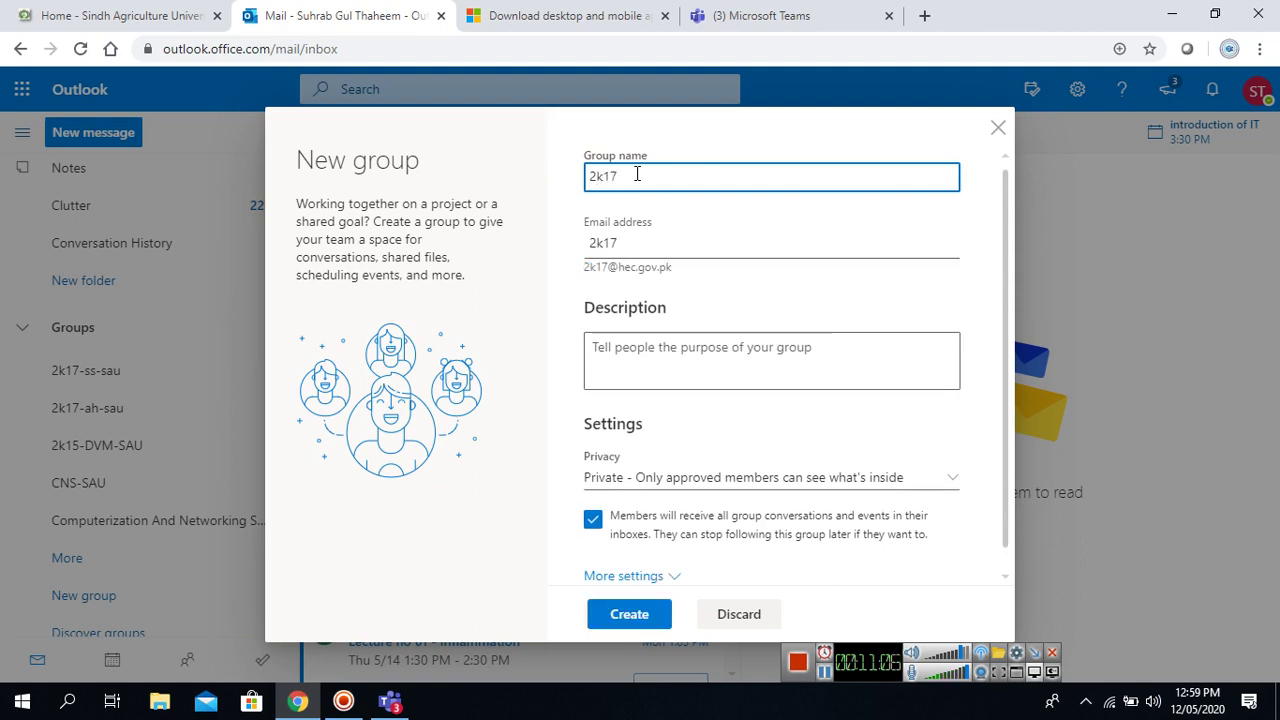
key("BackSpace")
type("9-ss")
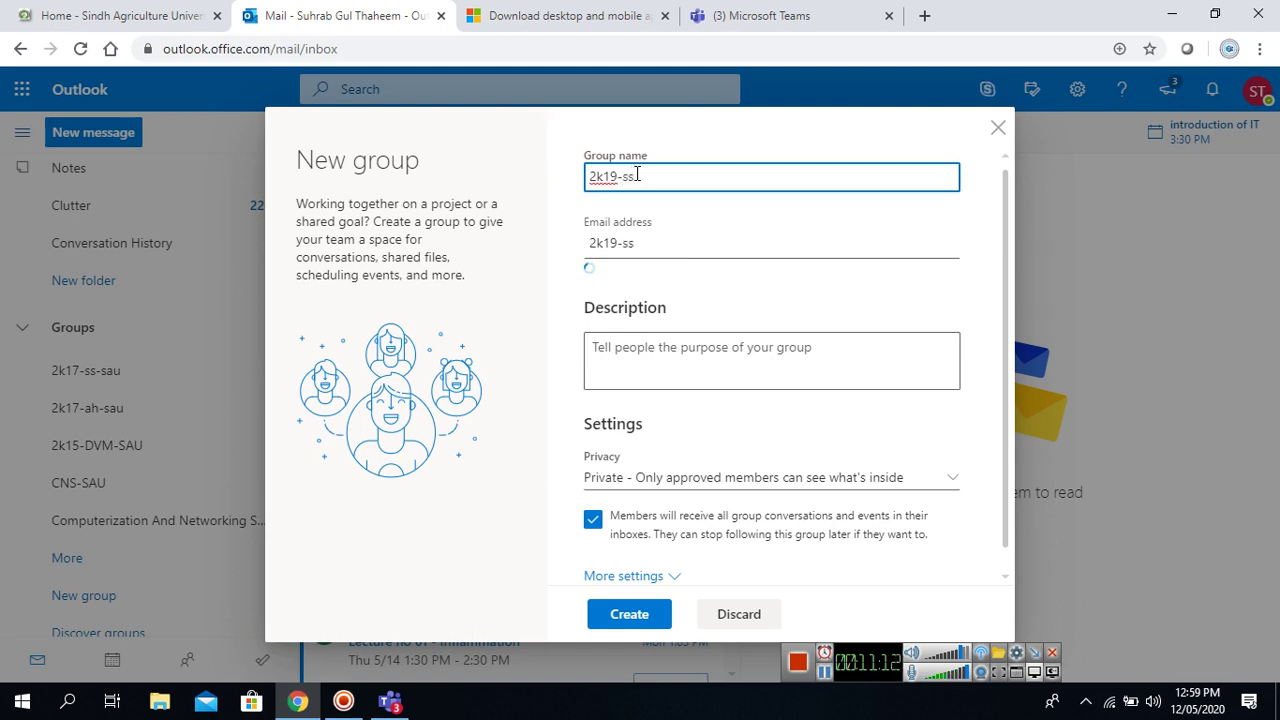
type("-")
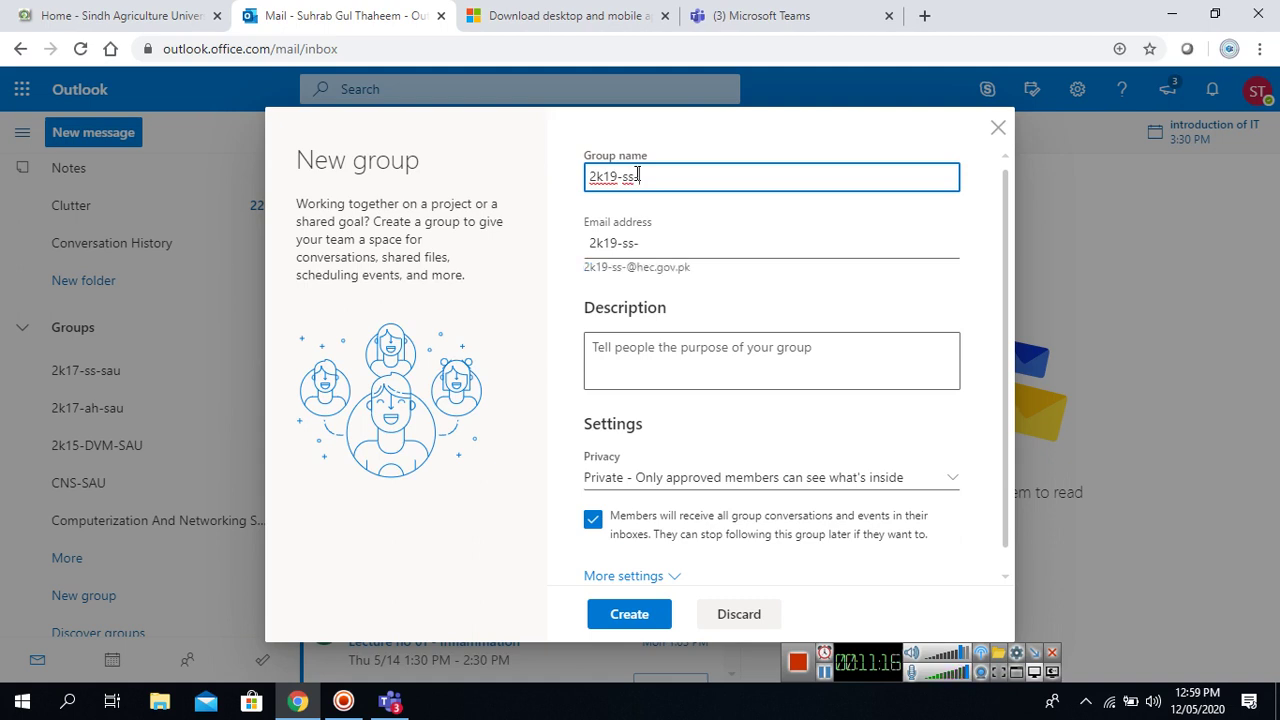
type("SAU")
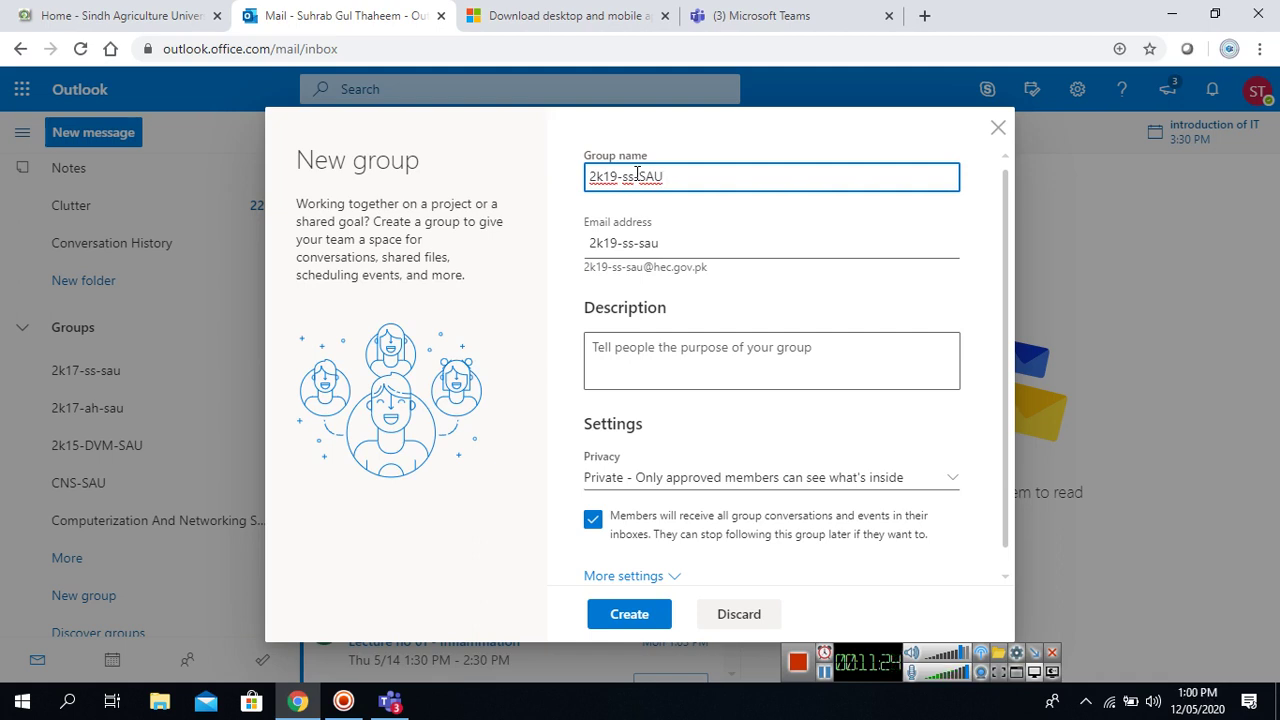
Step: Re-enter the "SAU" ending of the group name, leave the description empty, and create the group with its default private setting
key("BackSpace")
key("BackSpace")
key("BackSpace")
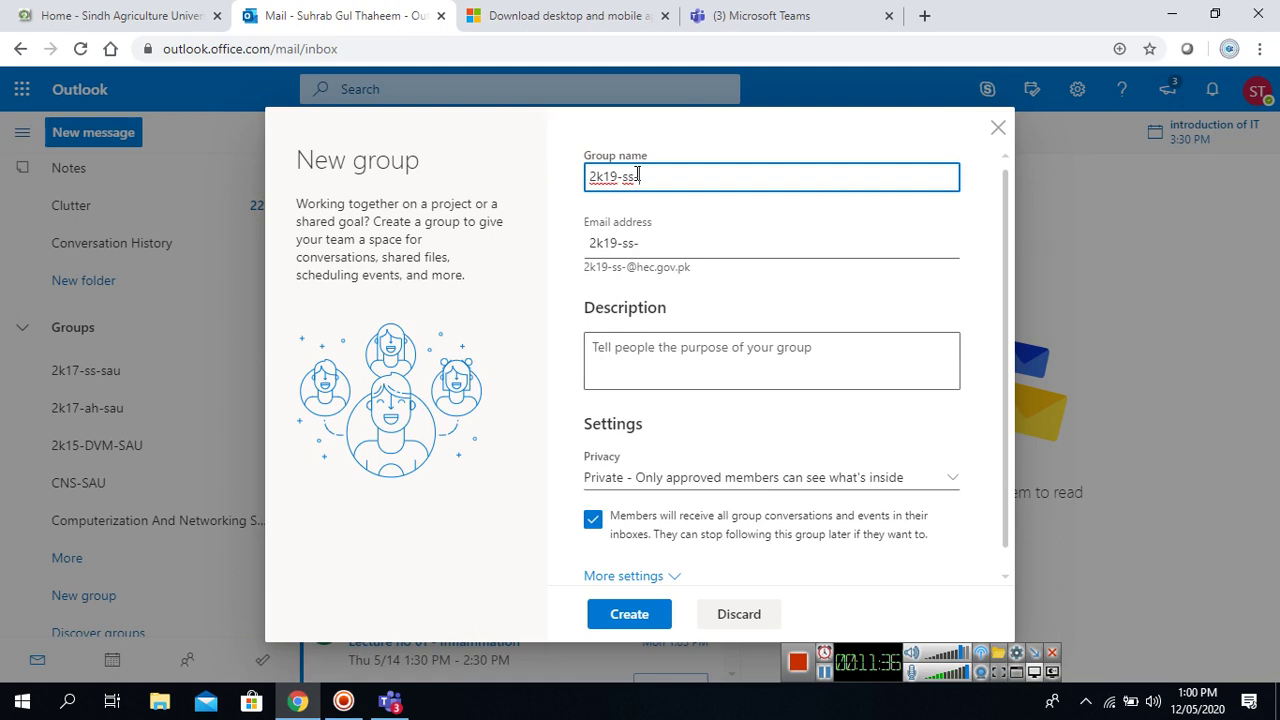
type("SA")
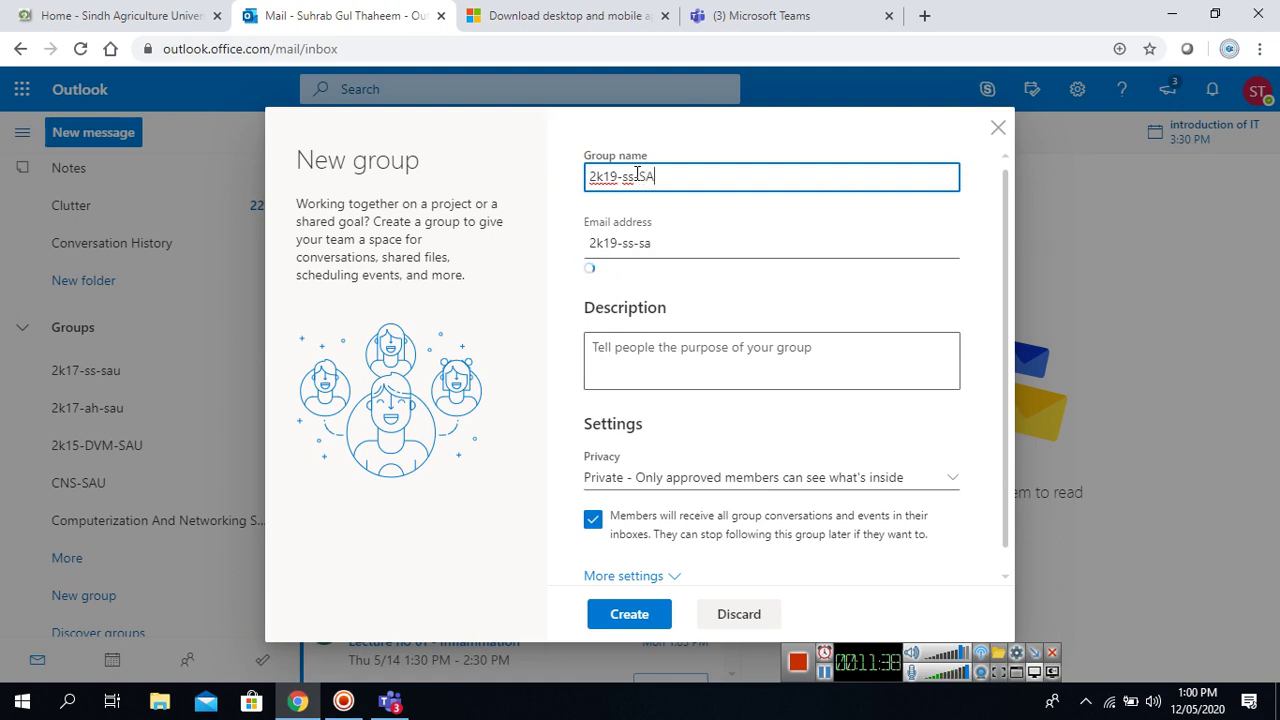
type("U")
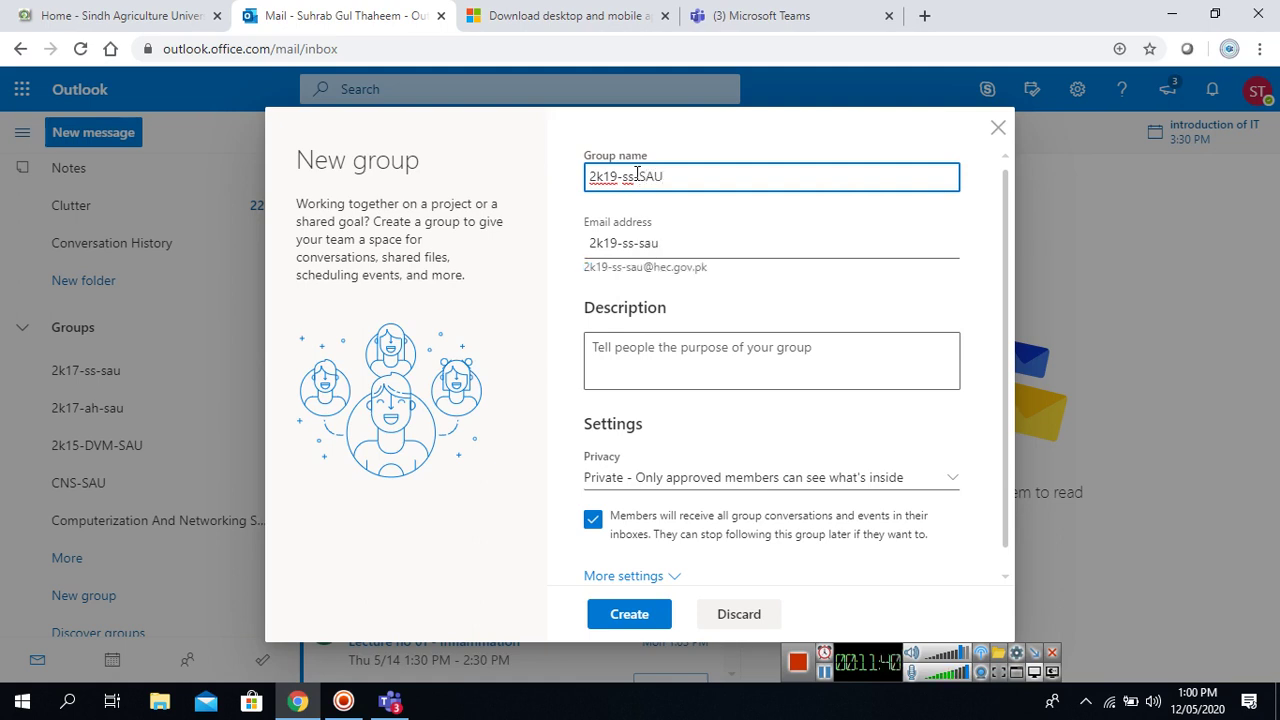
left_click(673, 360)
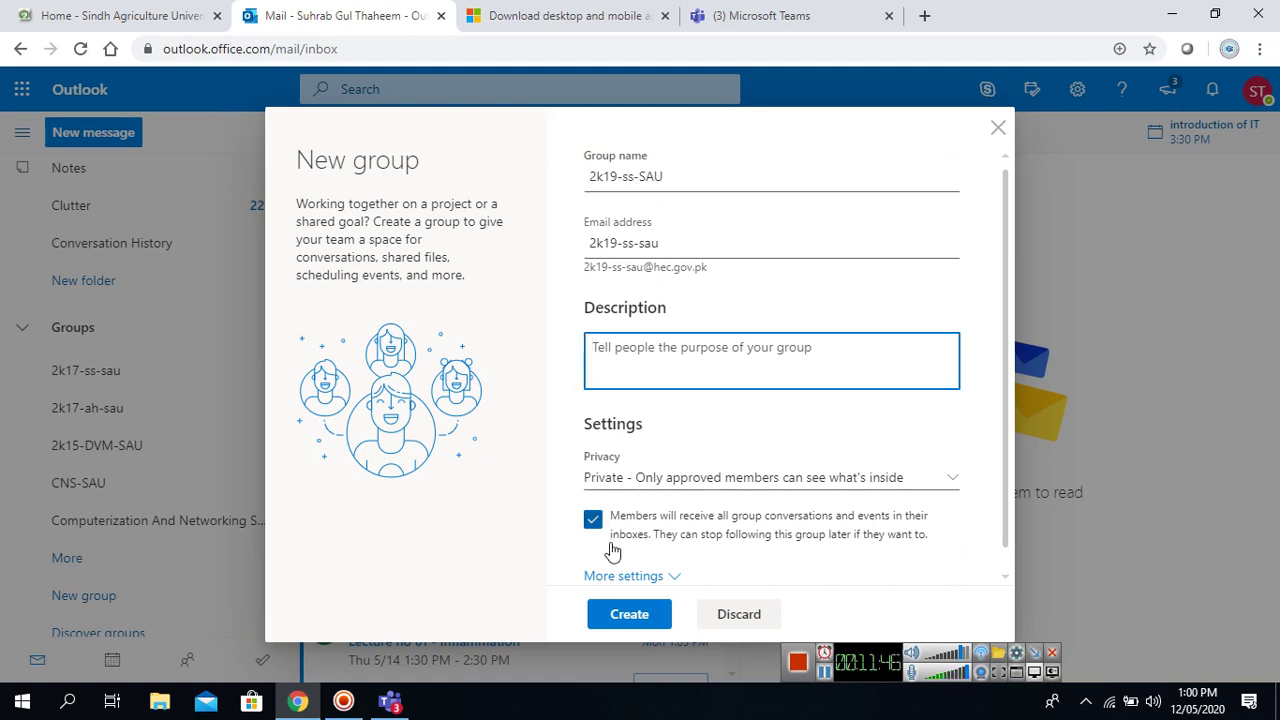
left_click(629, 616)
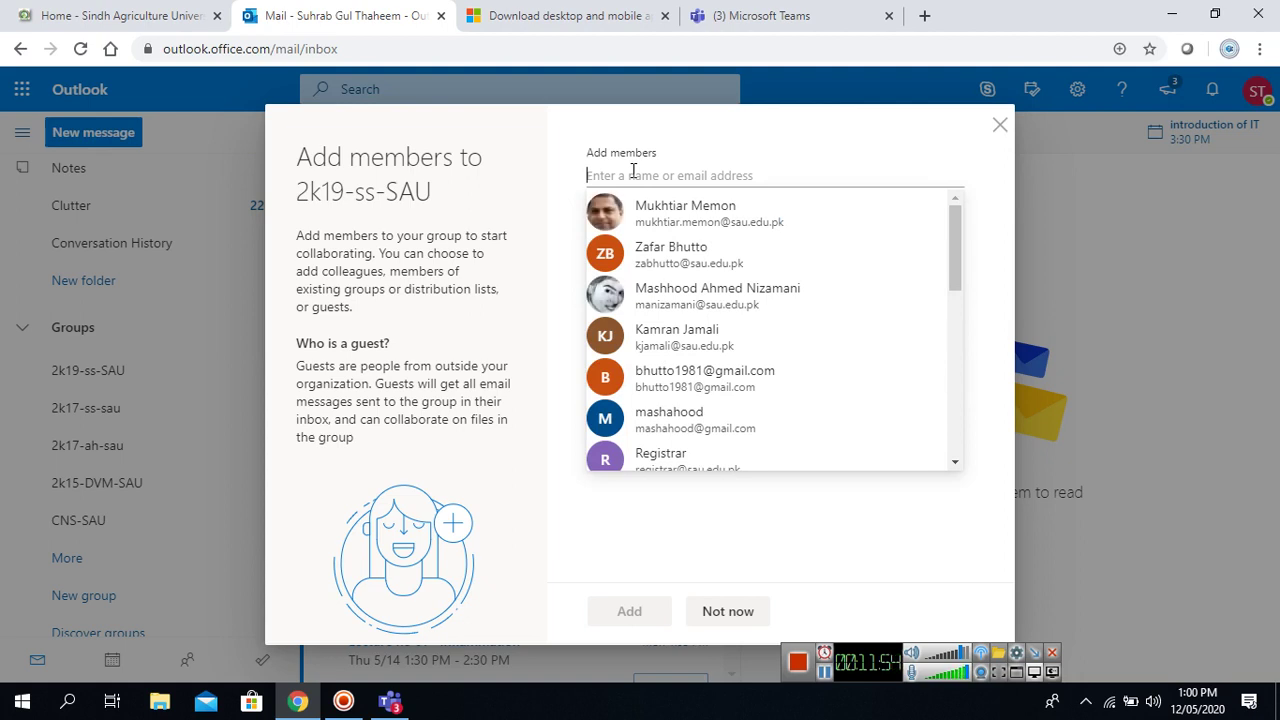
Step: Search for "2k19" to find members for the 2k19-ss-SAU group
type("2k19")
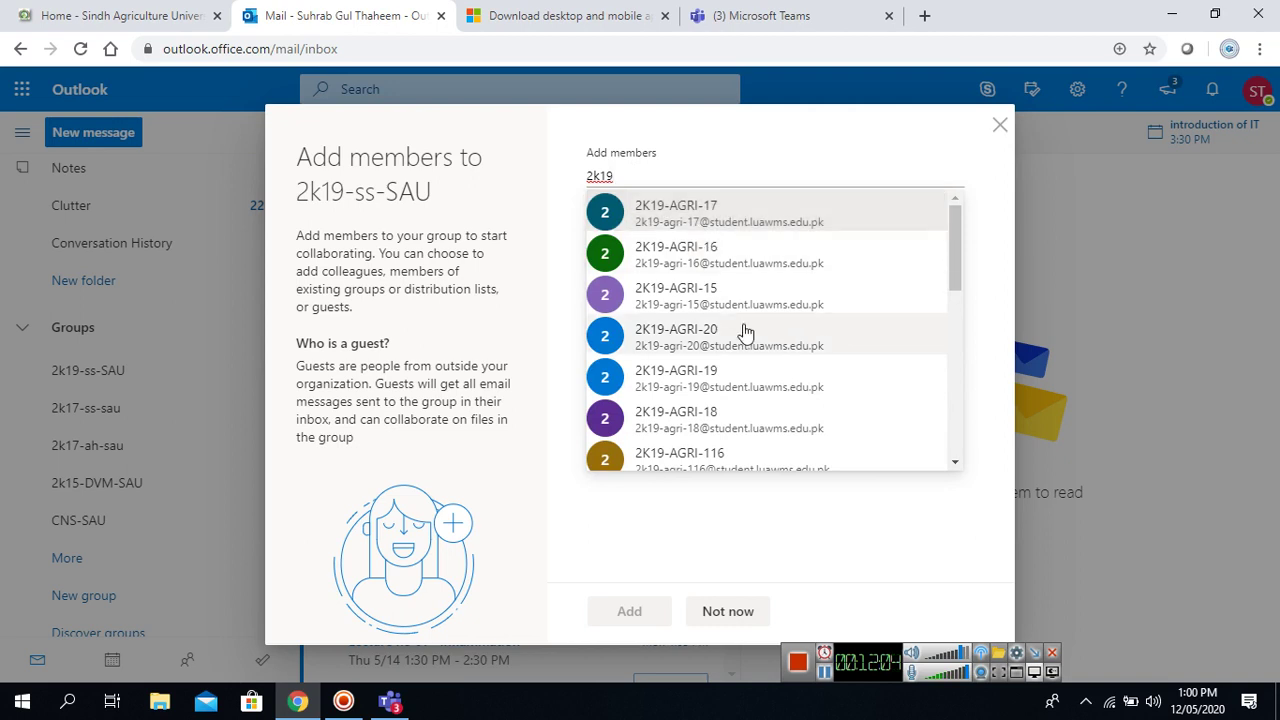
left_click(828, 675)
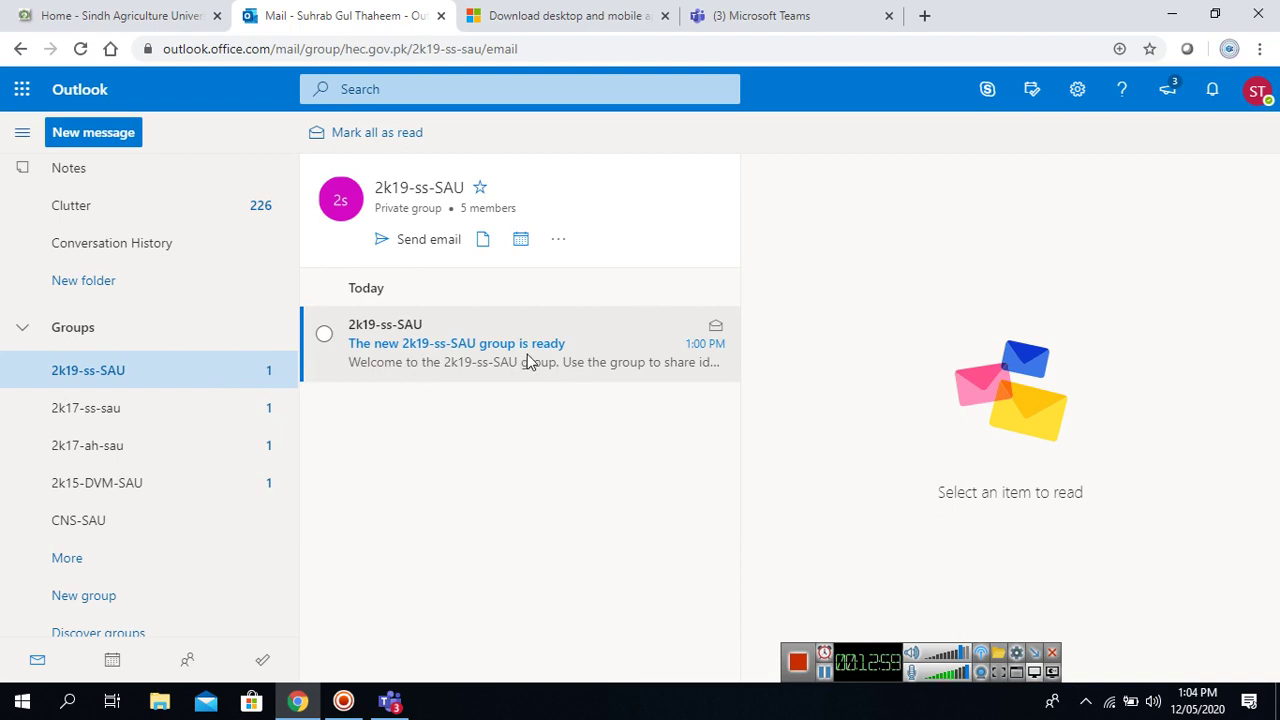
Step: Switch to Microsoft Teams and add the 2k19-ss-SAU group to the pak st-702 team as students
left_click(390, 702)
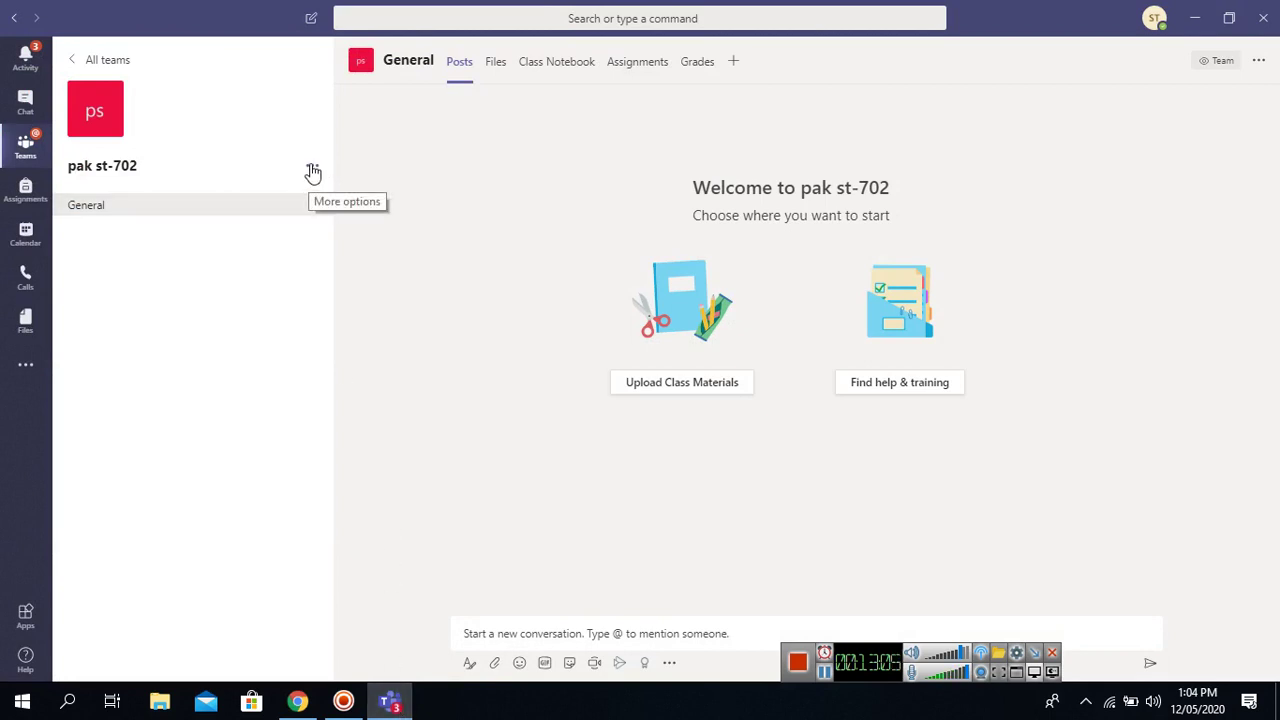
left_click(313, 170)
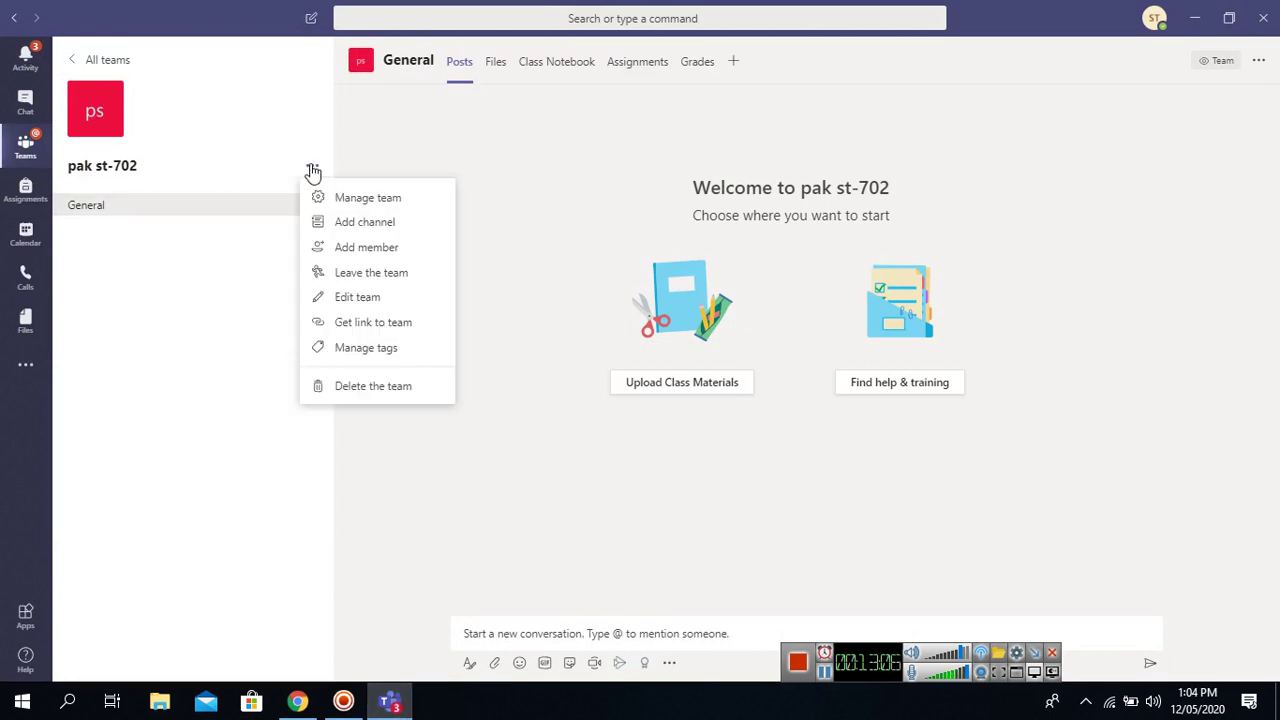
left_click(370, 250)
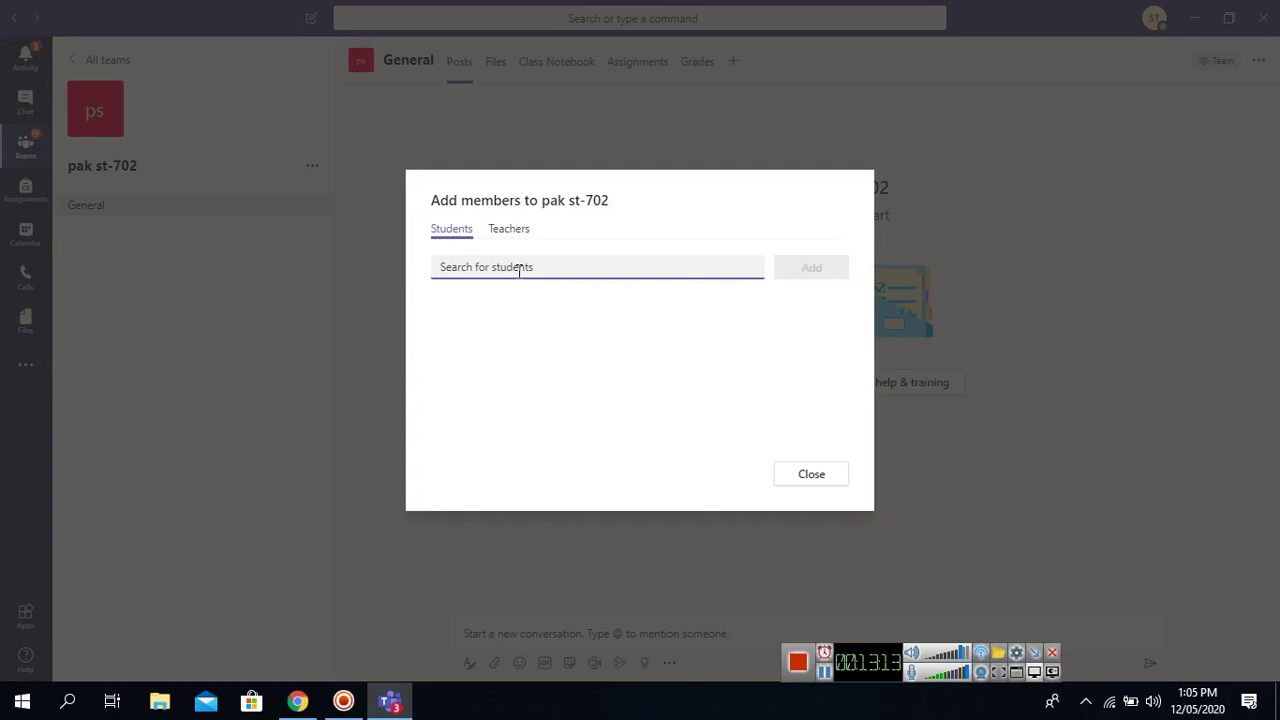
type("2k1")
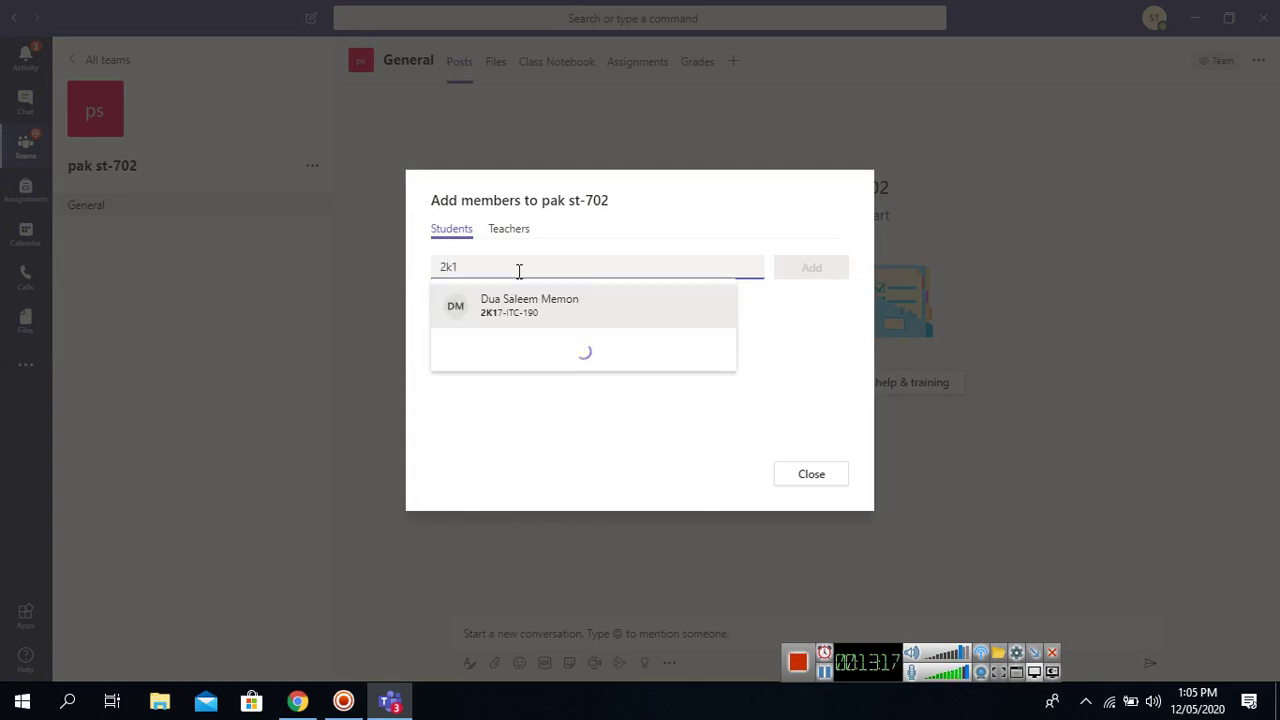
type("9-ss")
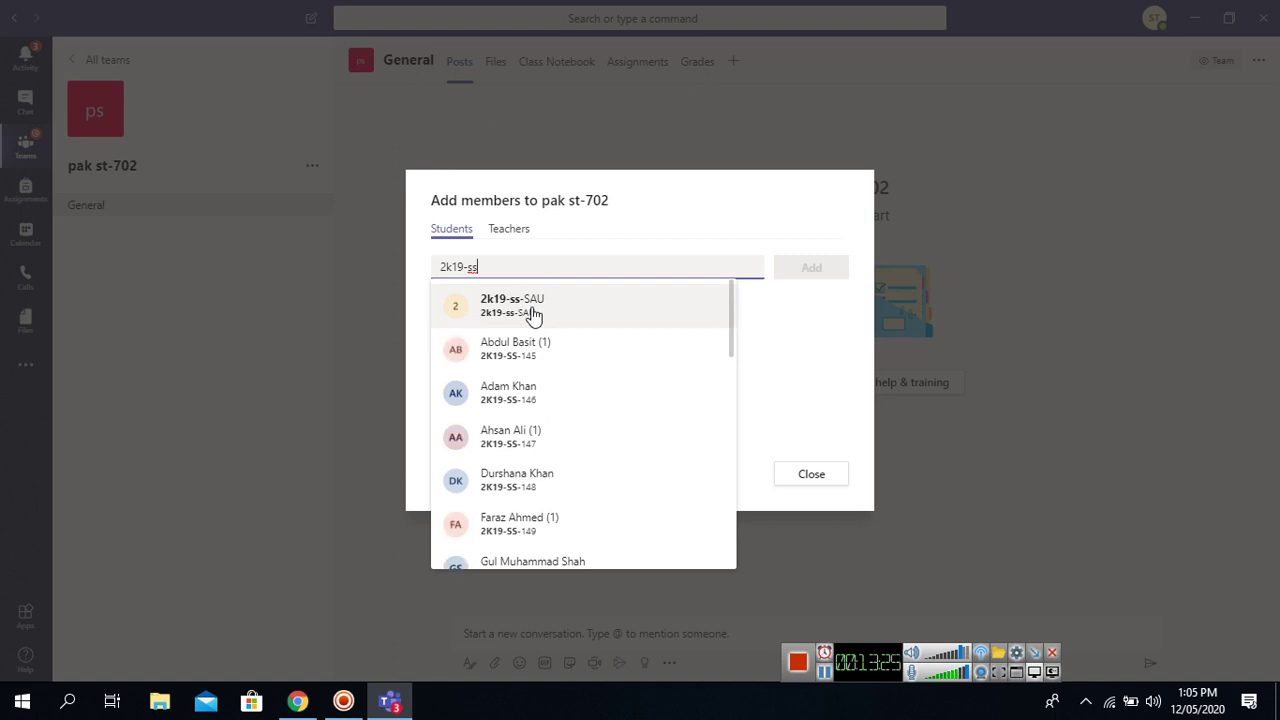
left_click(533, 314)
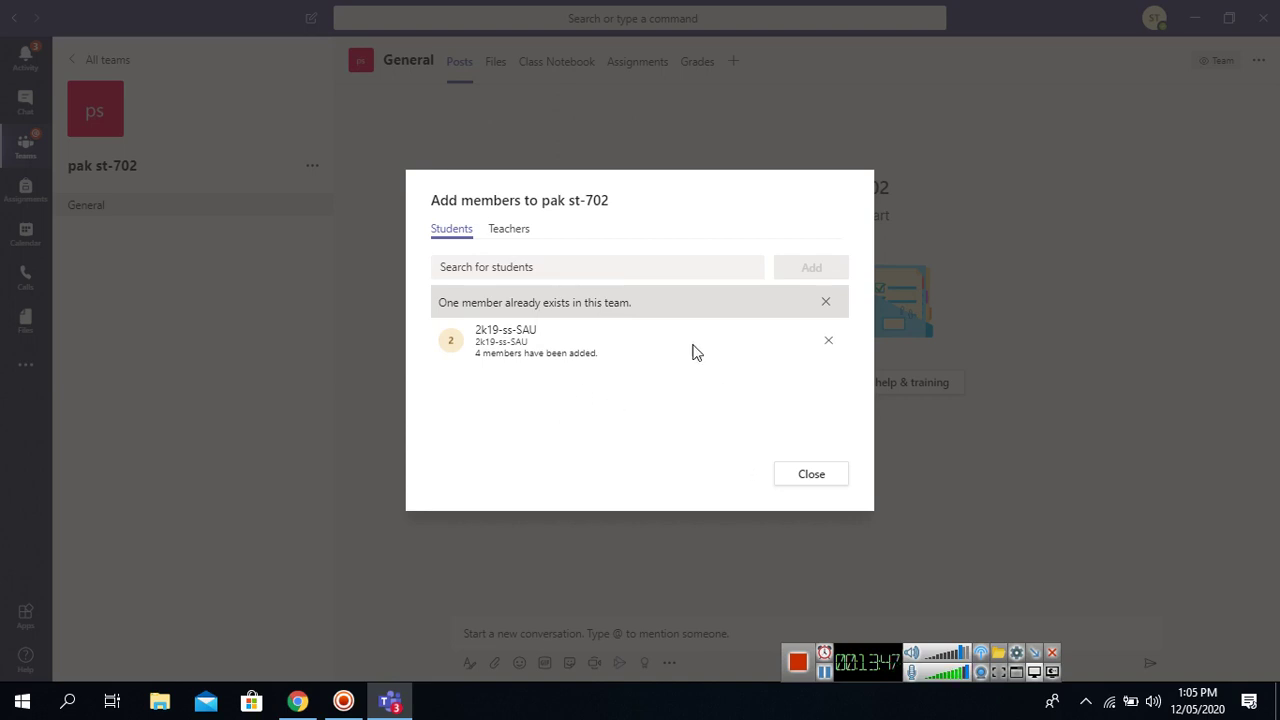
left_click(586, 271)
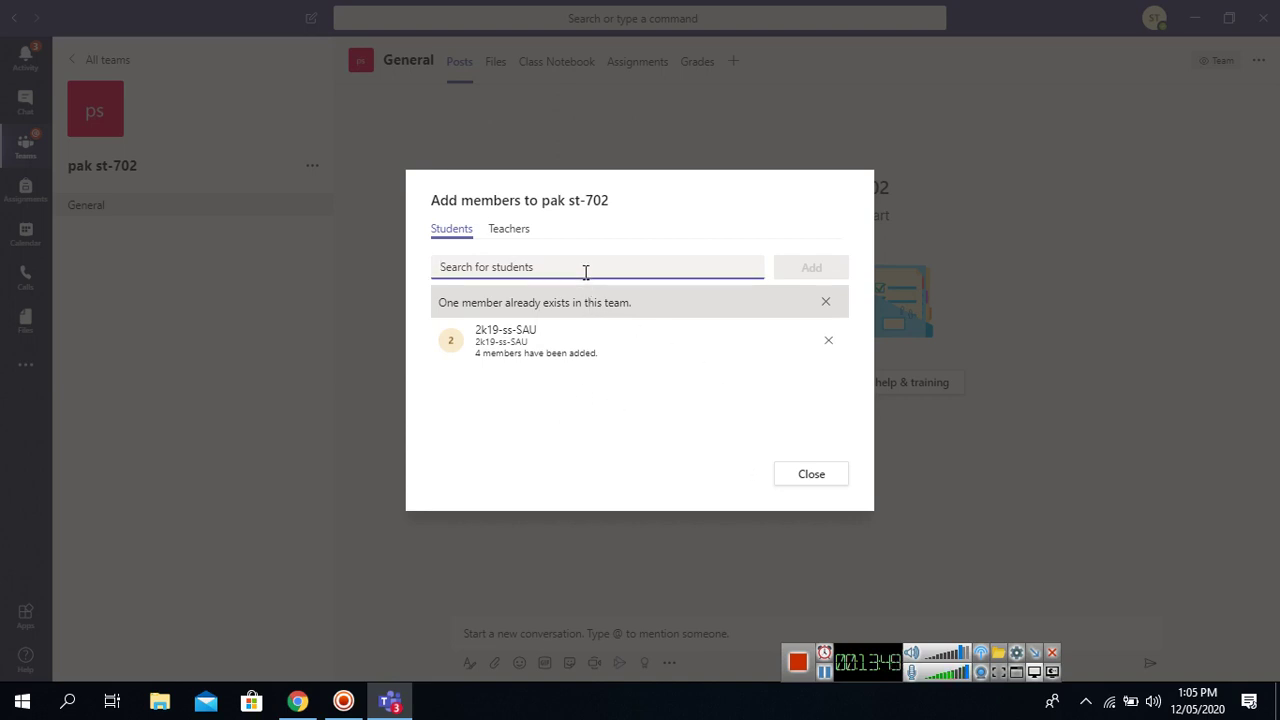
left_click(816, 478)
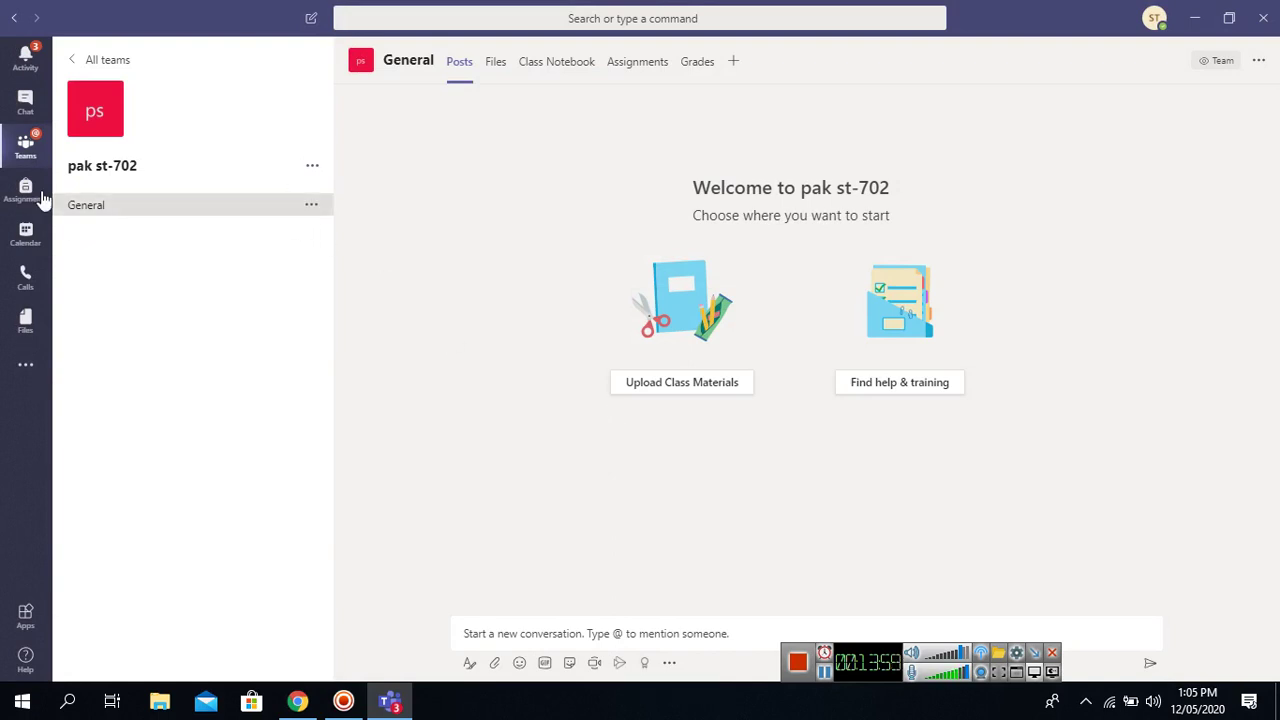
Step: Reopen the pak st-702 team and display its owners, members and guests in the team management page
left_click(314, 168)
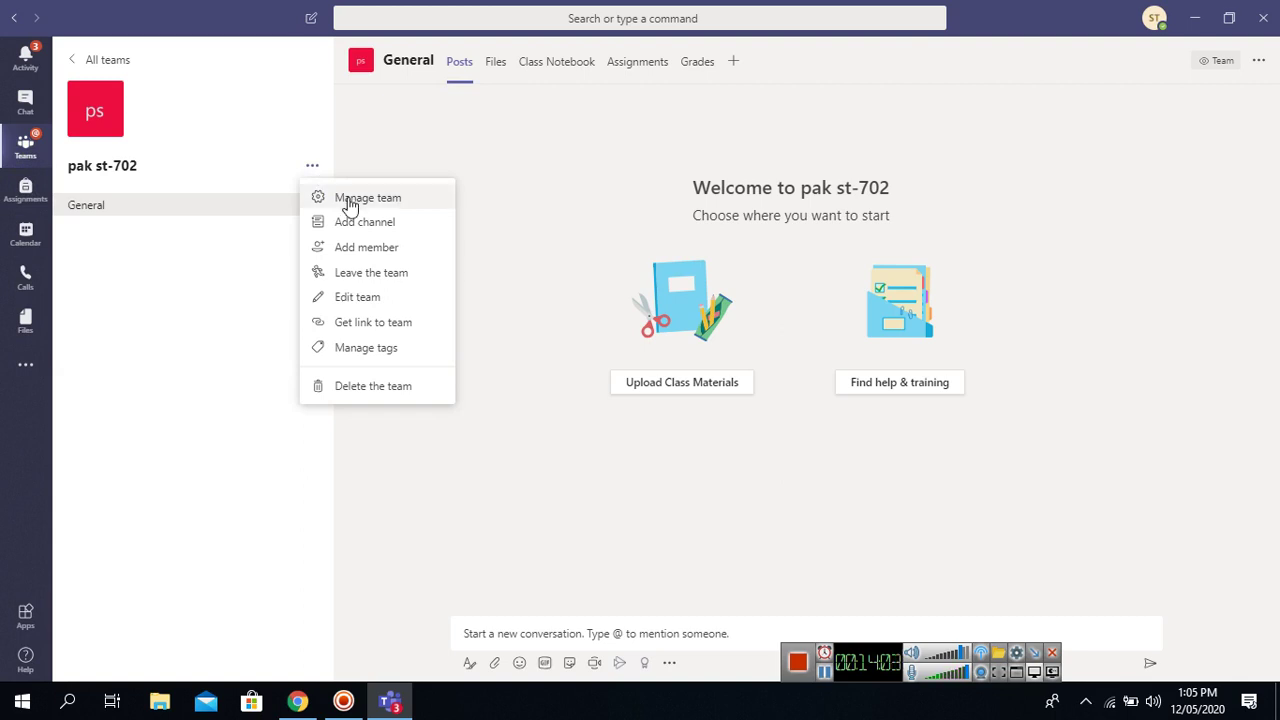
left_click(26, 146)
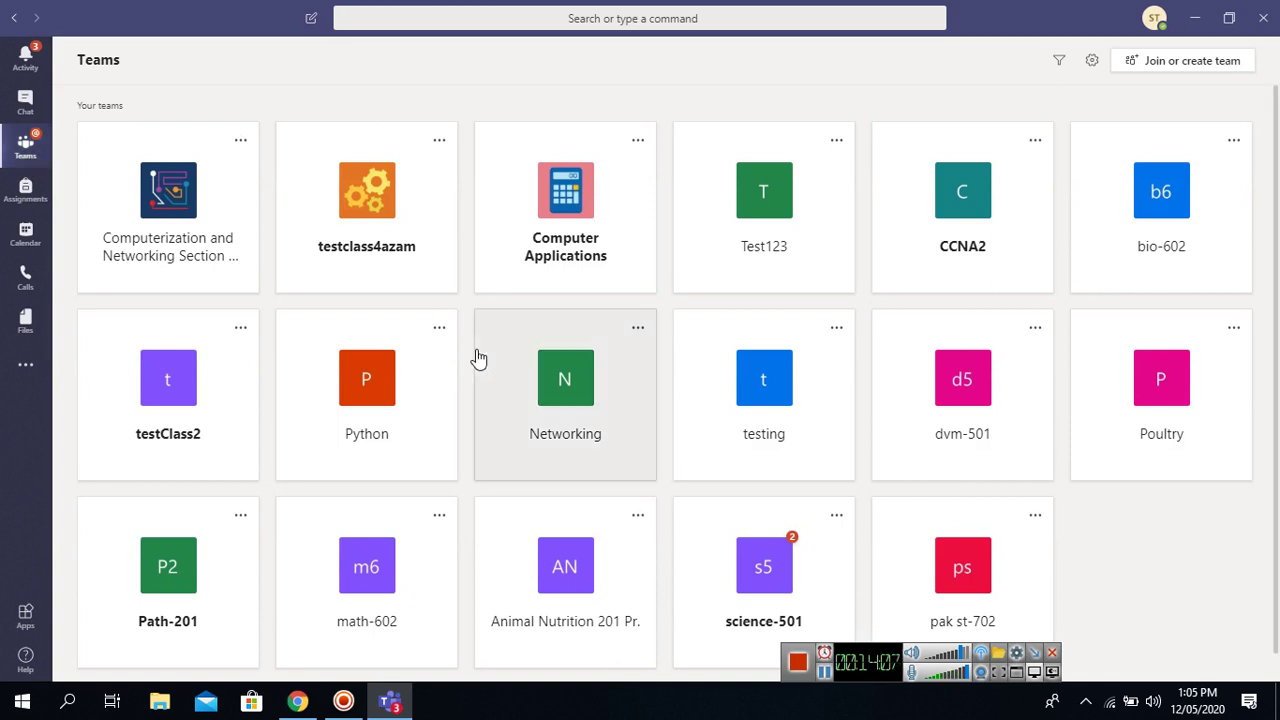
left_click(990, 540)
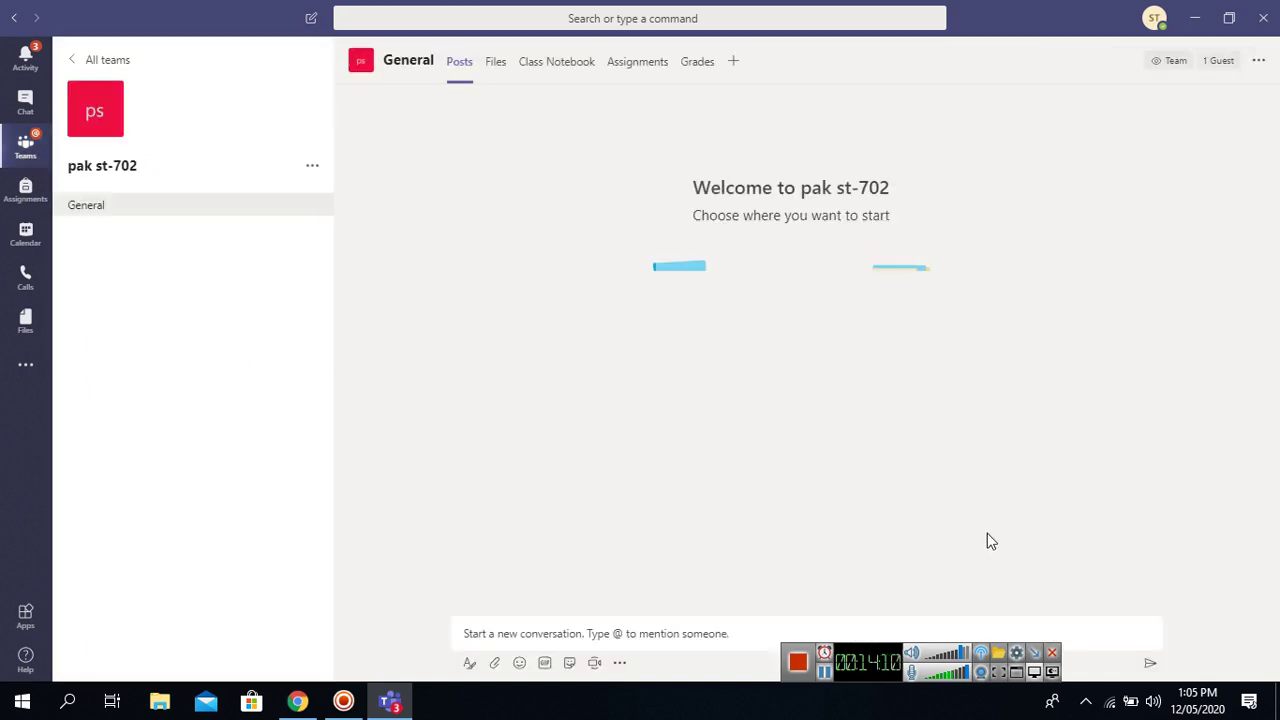
left_click(311, 168)
left_click(349, 203)
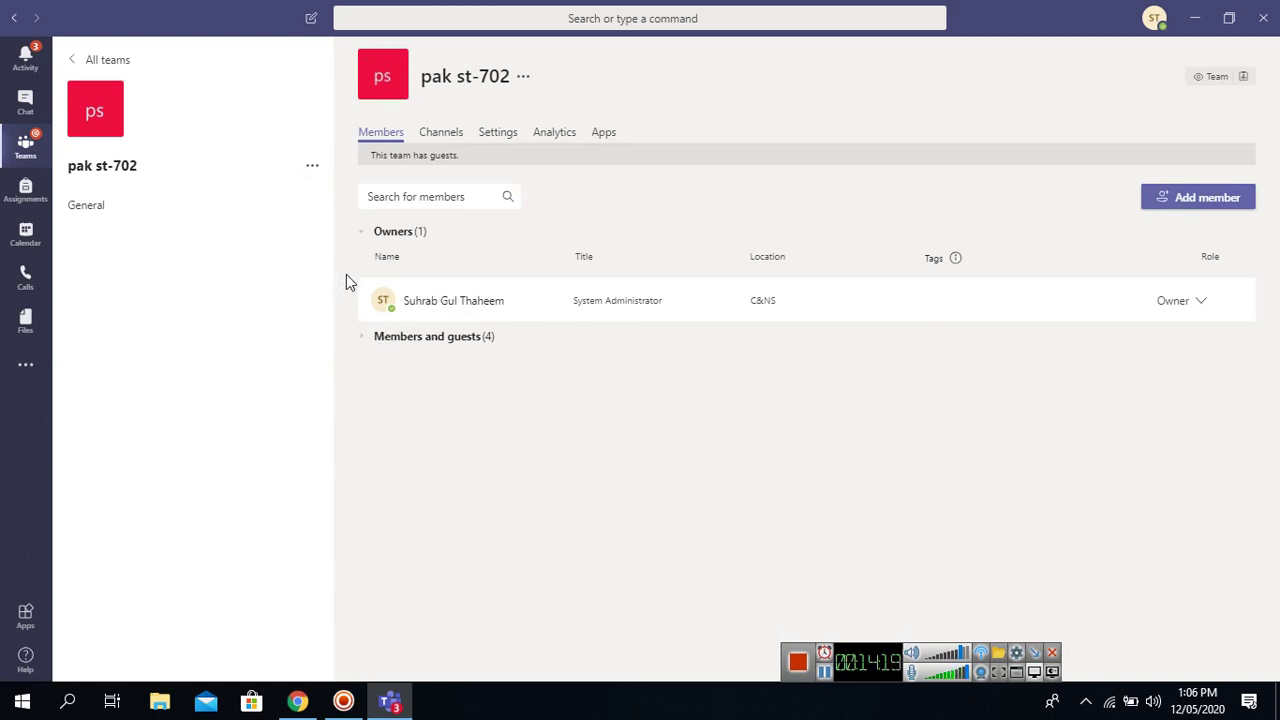
left_click(418, 340)
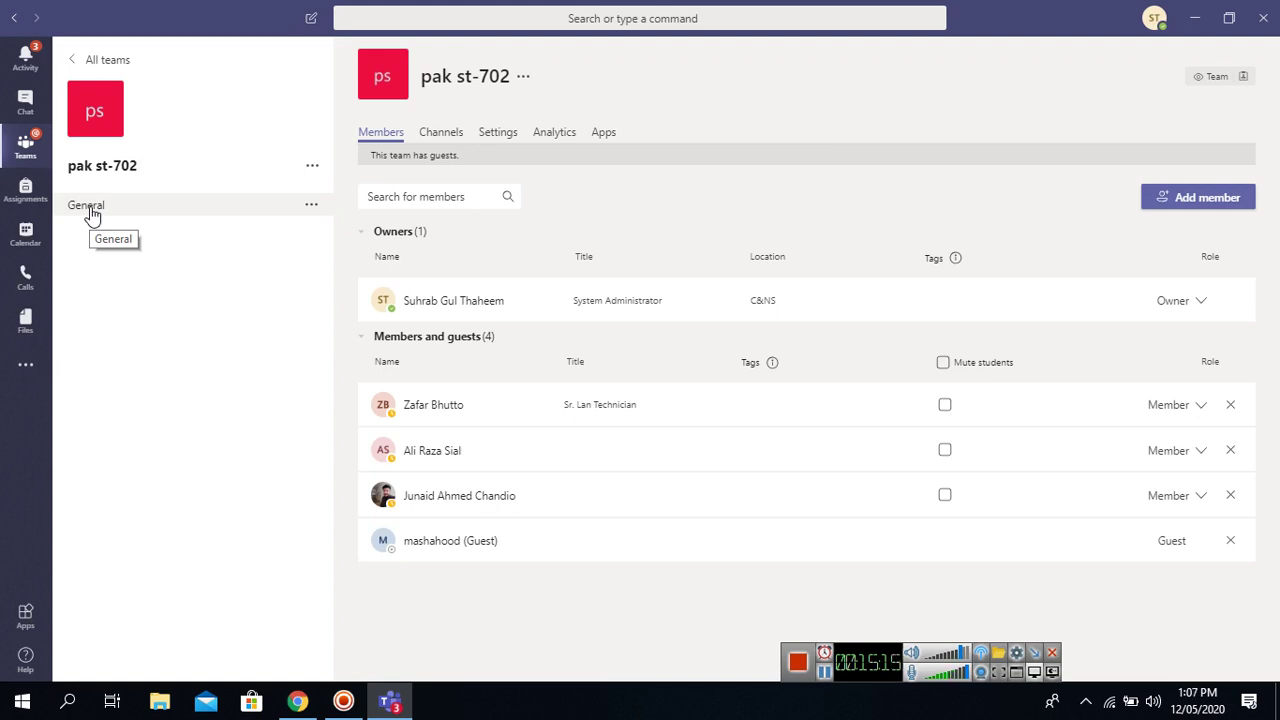
Step: Create a channel named "Lecture" in the pak st-702 team with standard privacy, accessible to everyone on the team
left_click(314, 167)
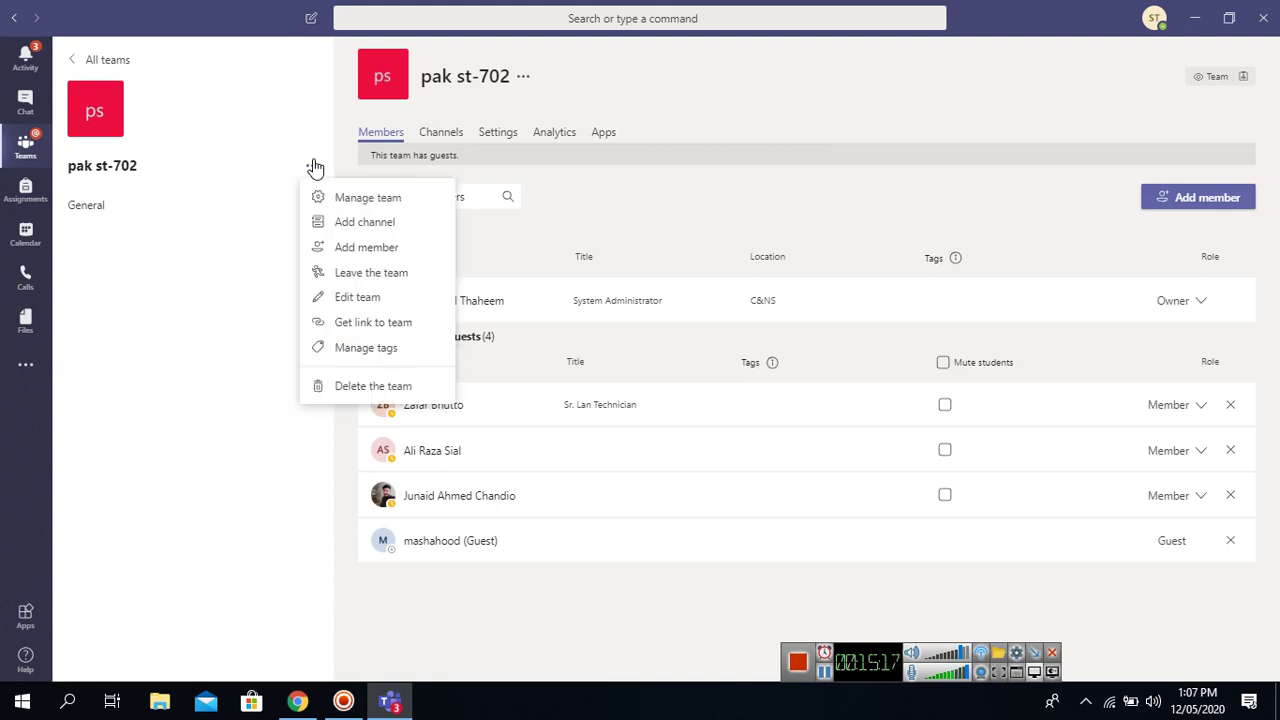
left_click(350, 225)
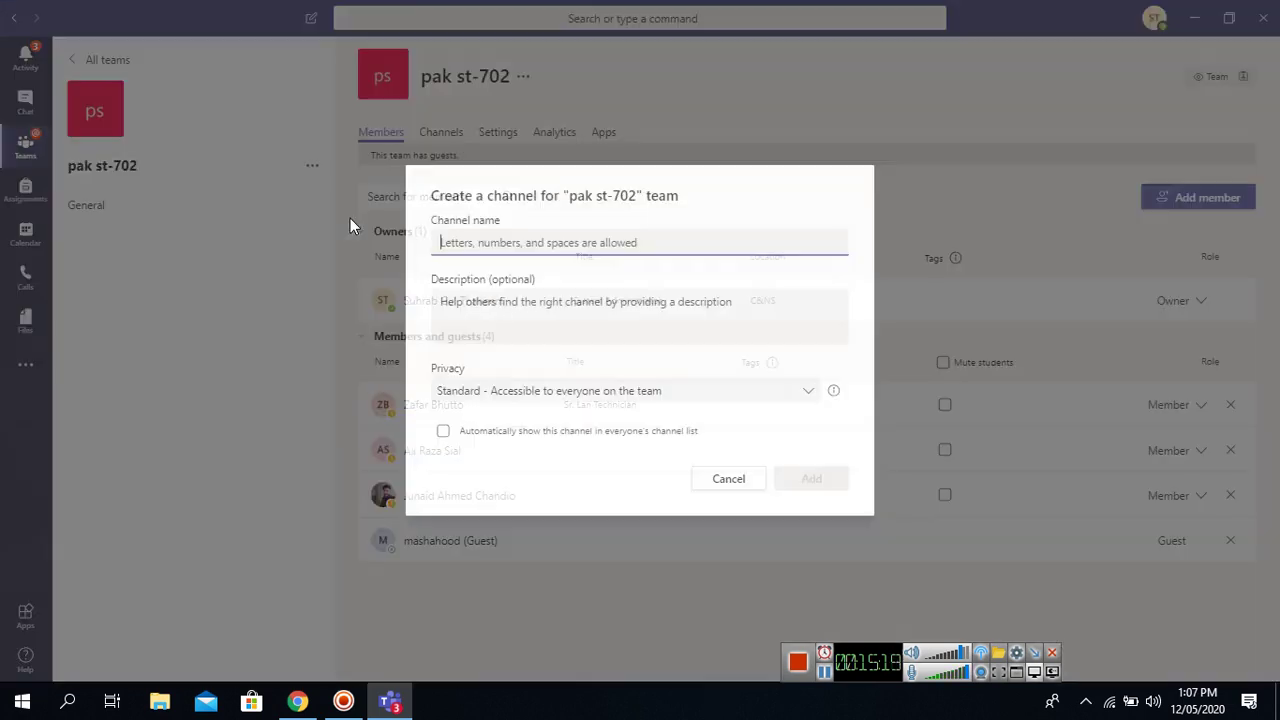
type("Lecture")
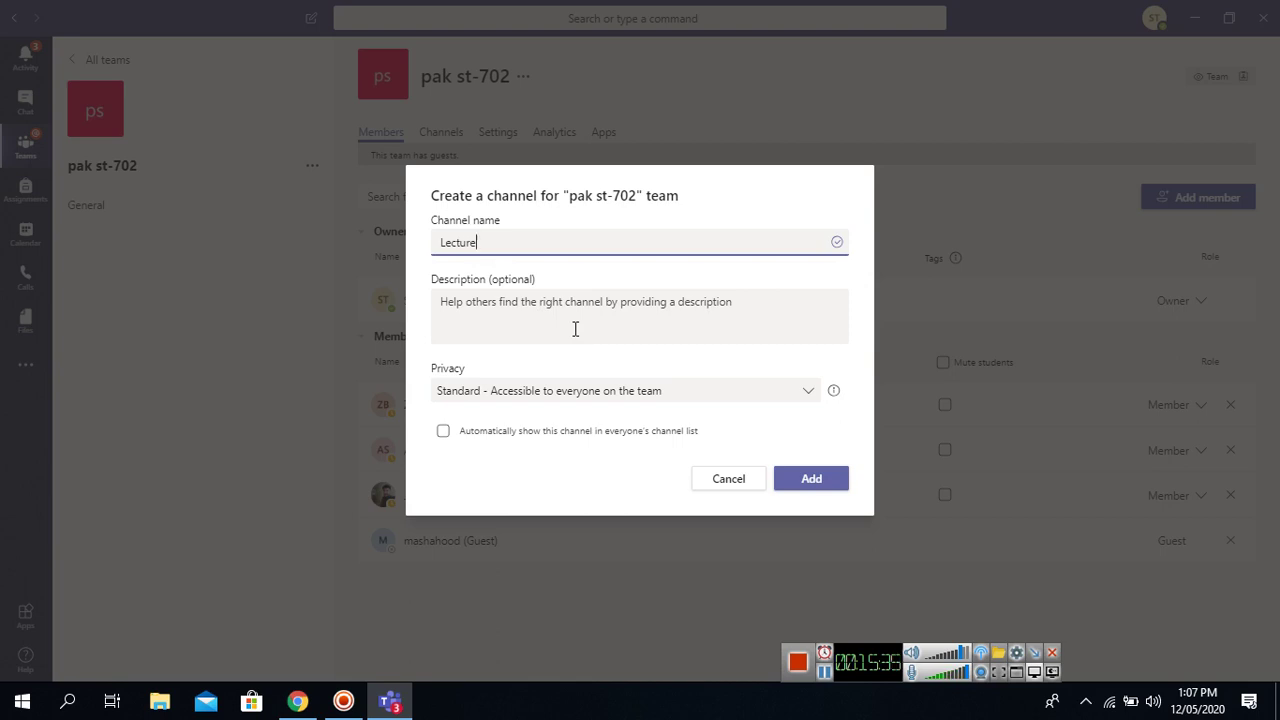
left_click(811, 481)
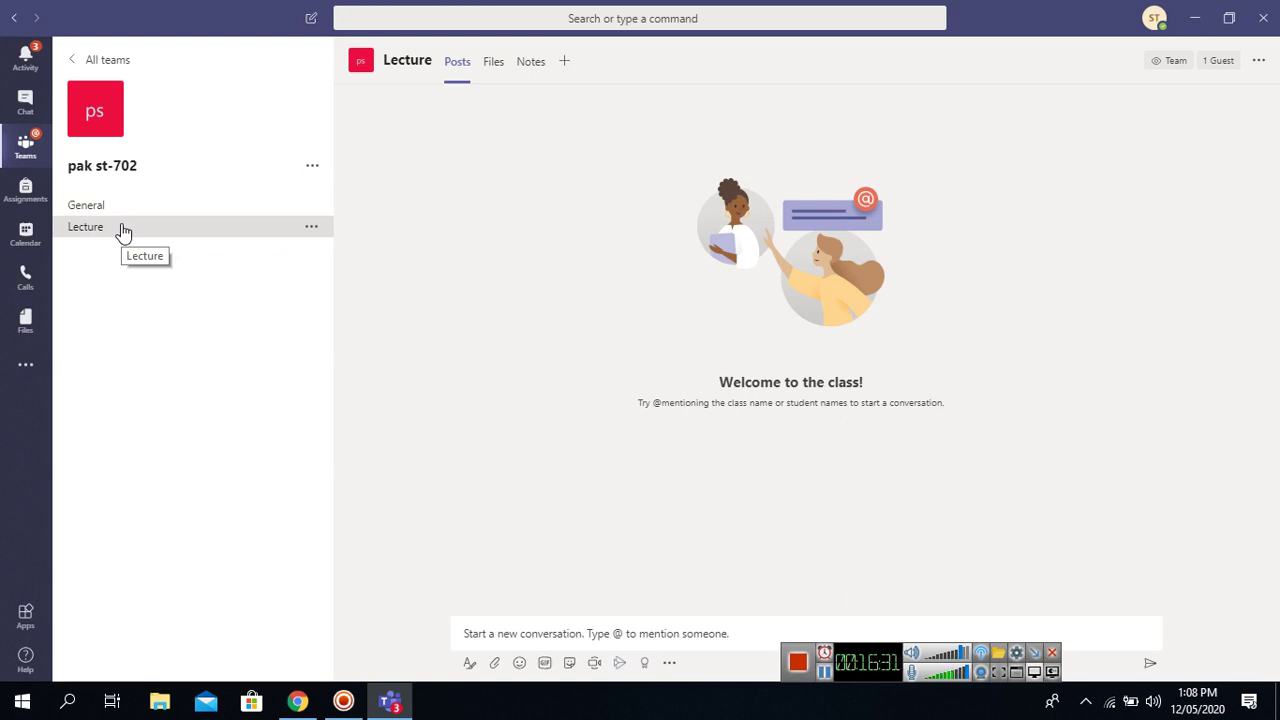
Step: Switch to Chrome and view the Students Guide video from the university's Online Teaching at SAU page, closing it when done
left_click(297, 702)
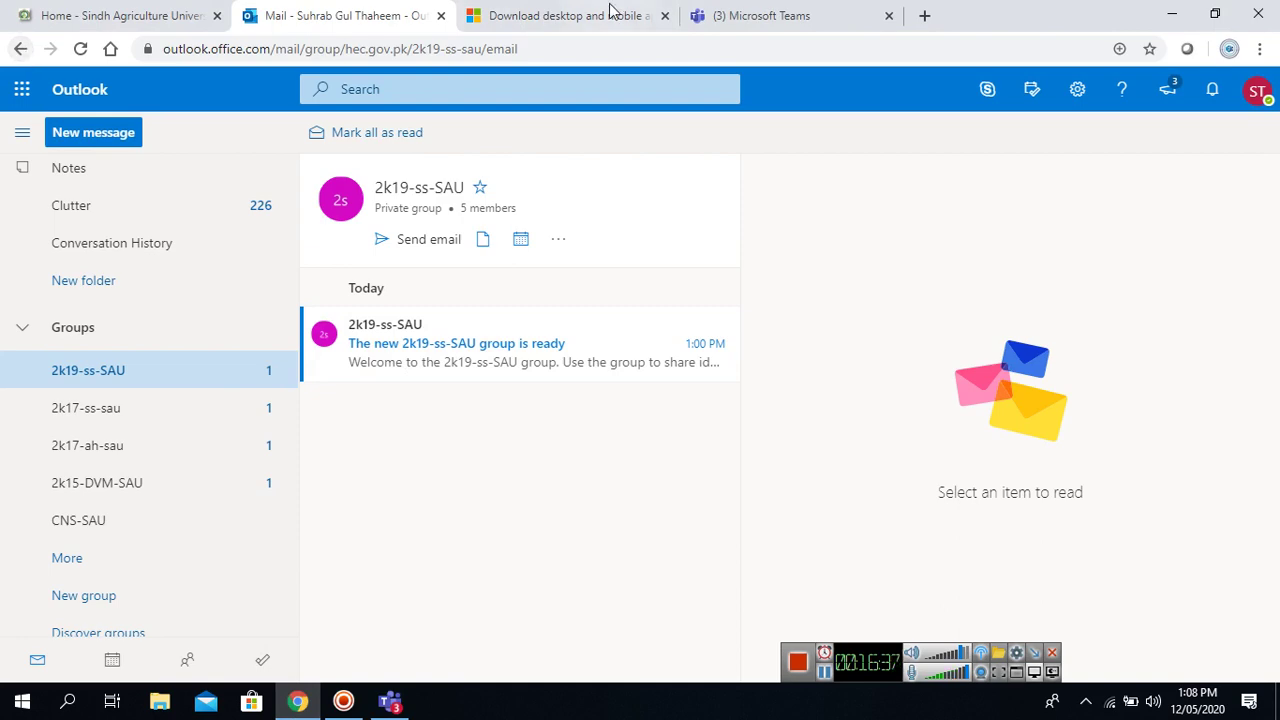
left_click(150, 18)
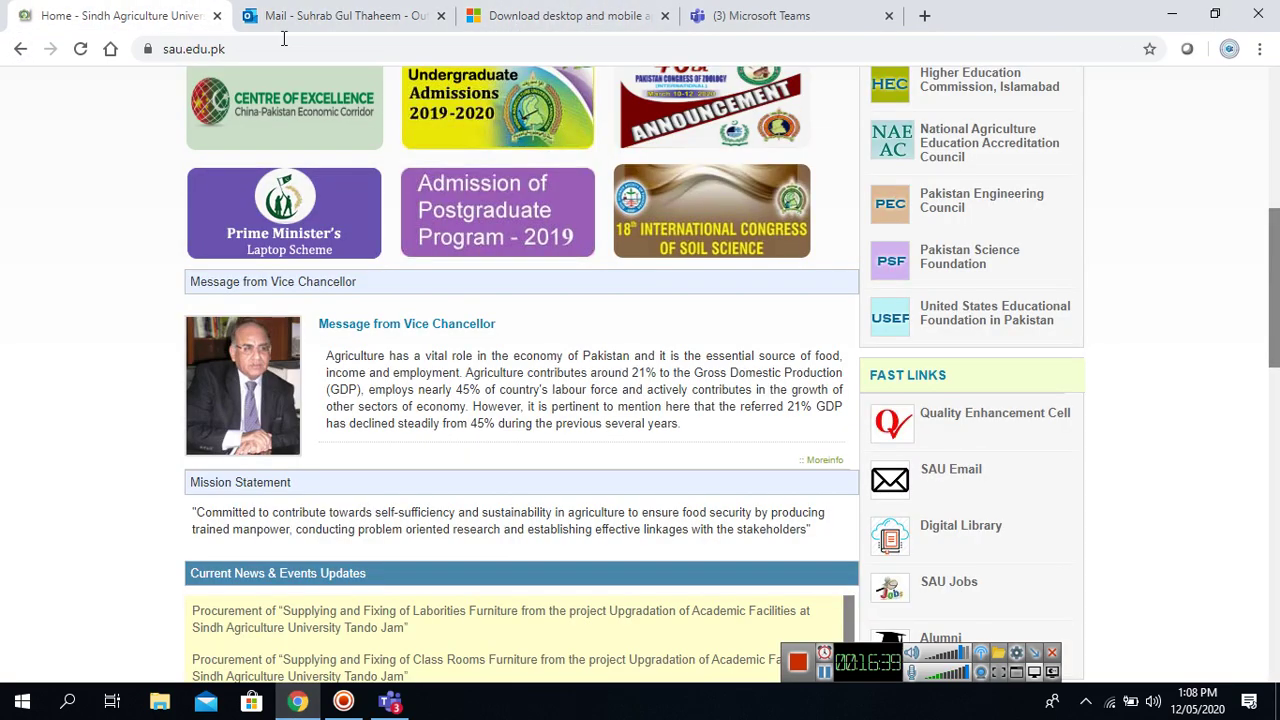
scroll(1275, 325, "up", 4)
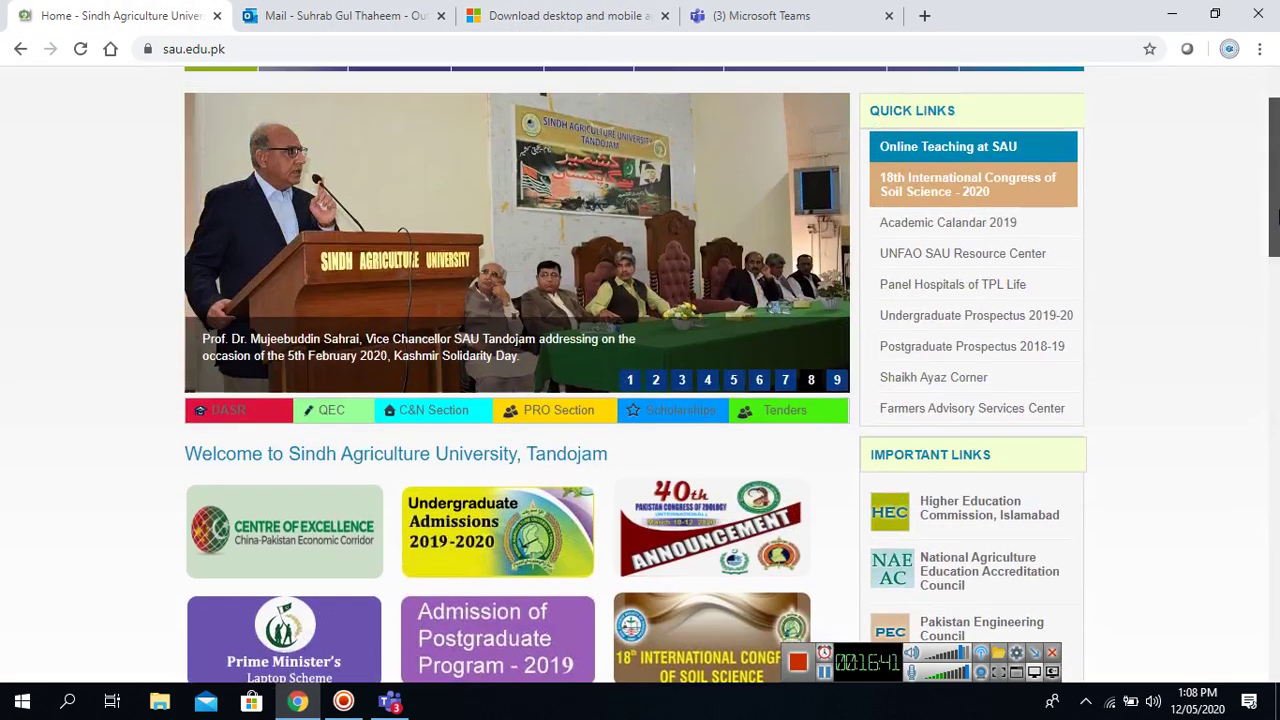
left_click(967, 148)
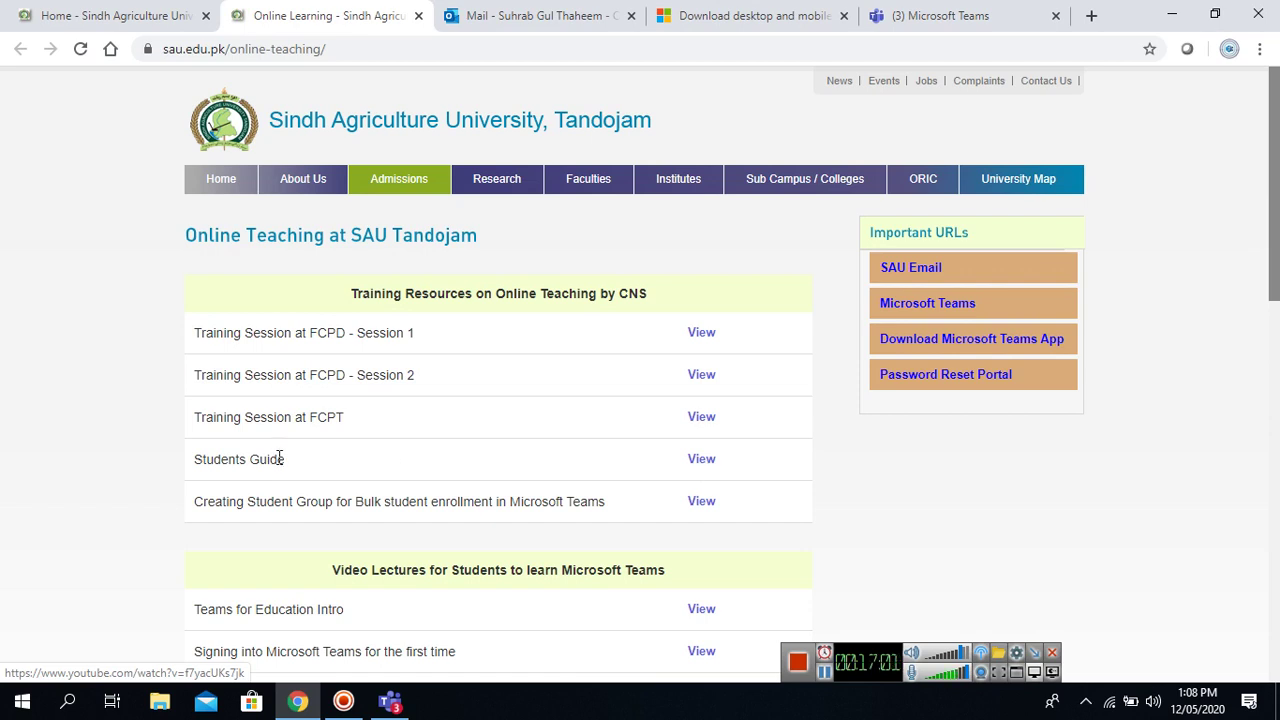
left_click(699, 464)
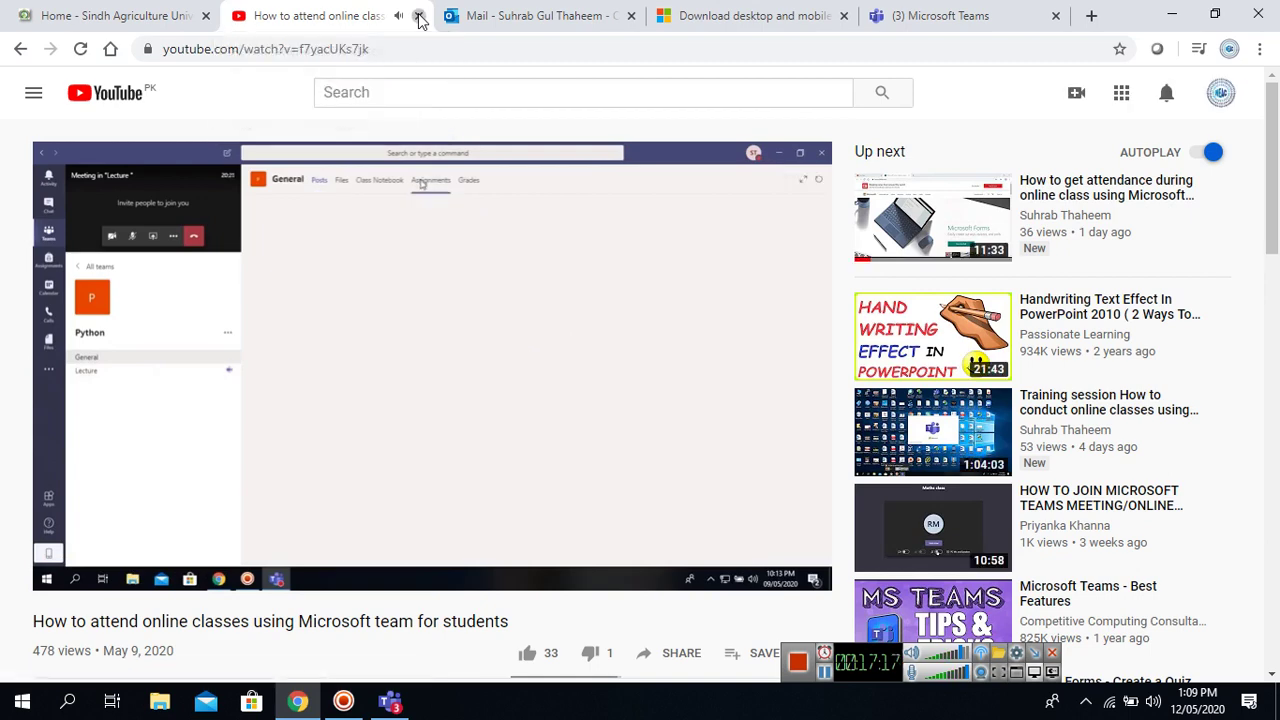
left_click(419, 16)
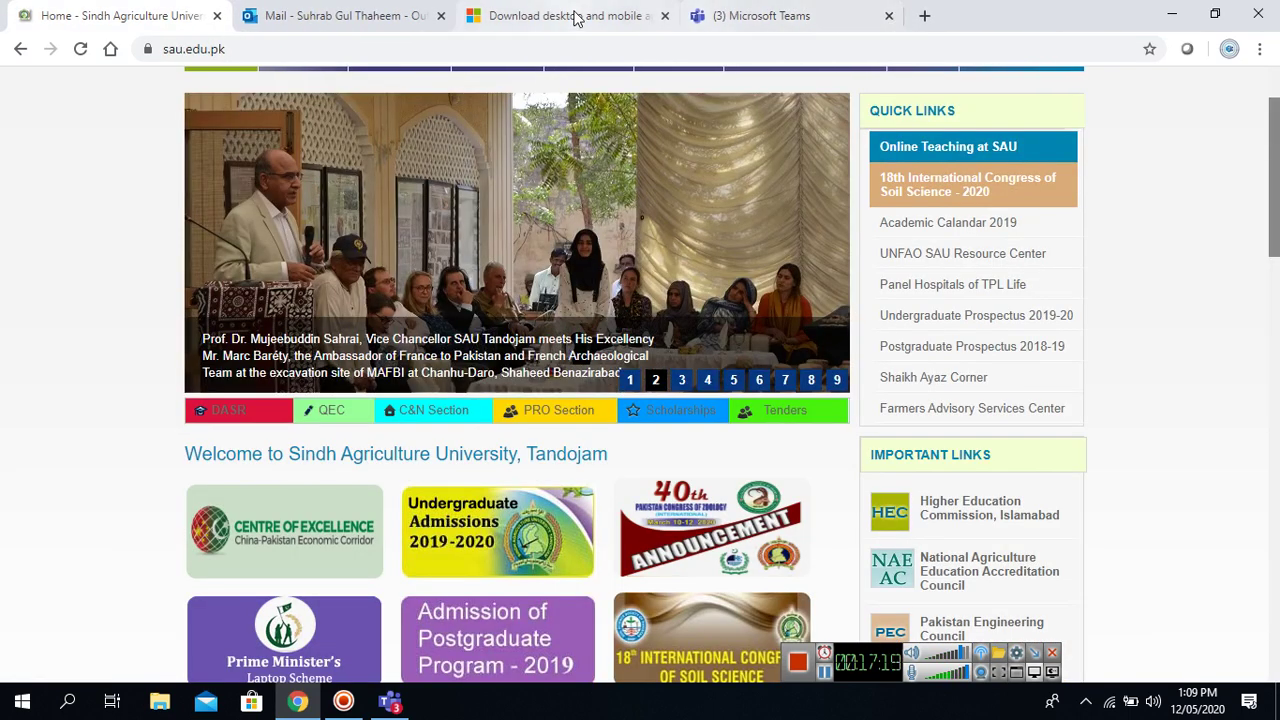
Step: Open the Online Teaching at SAU page again to review its training resources, and return to Microsoft Teams
left_click(926, 17)
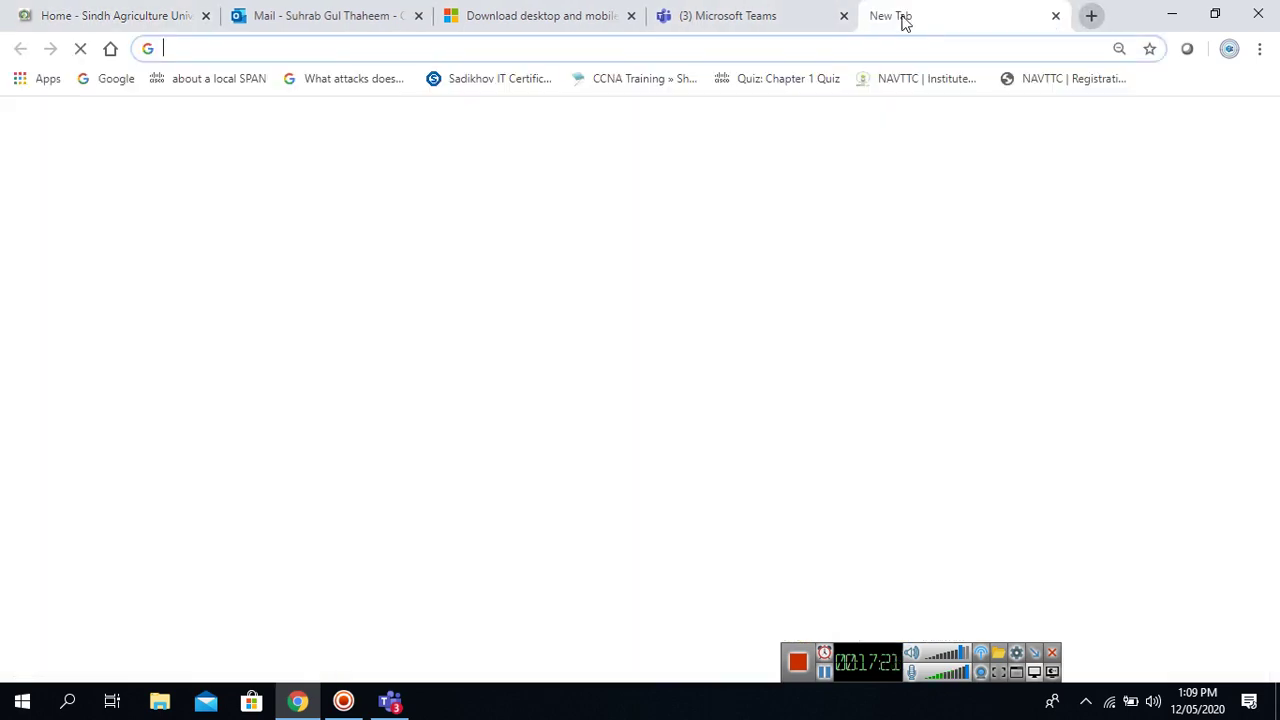
left_click(1057, 17)
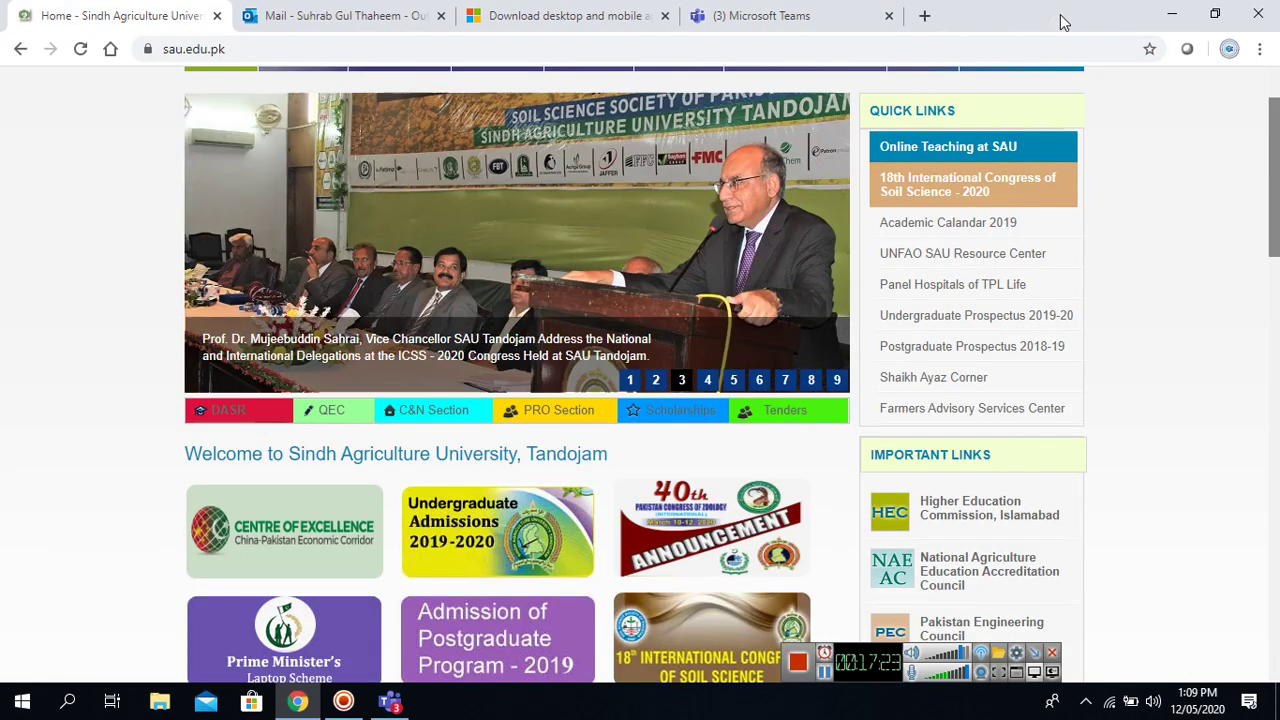
left_click(911, 152)
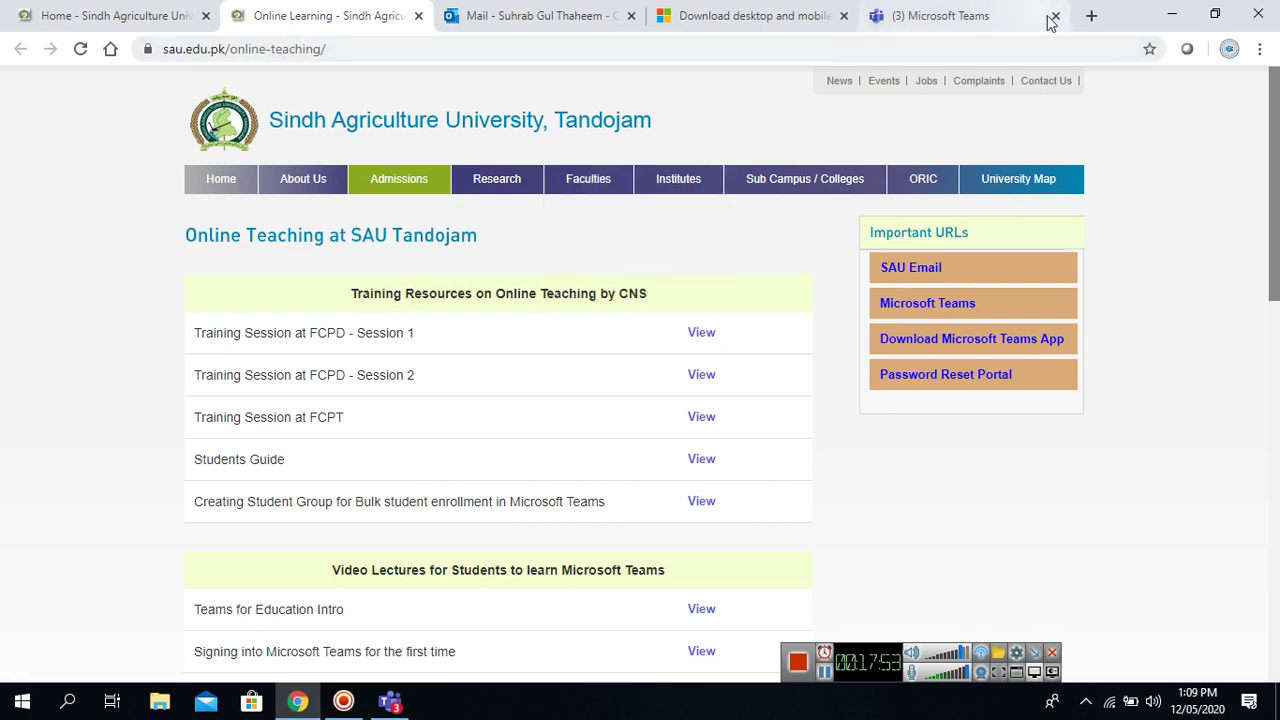
left_click(1170, 15)
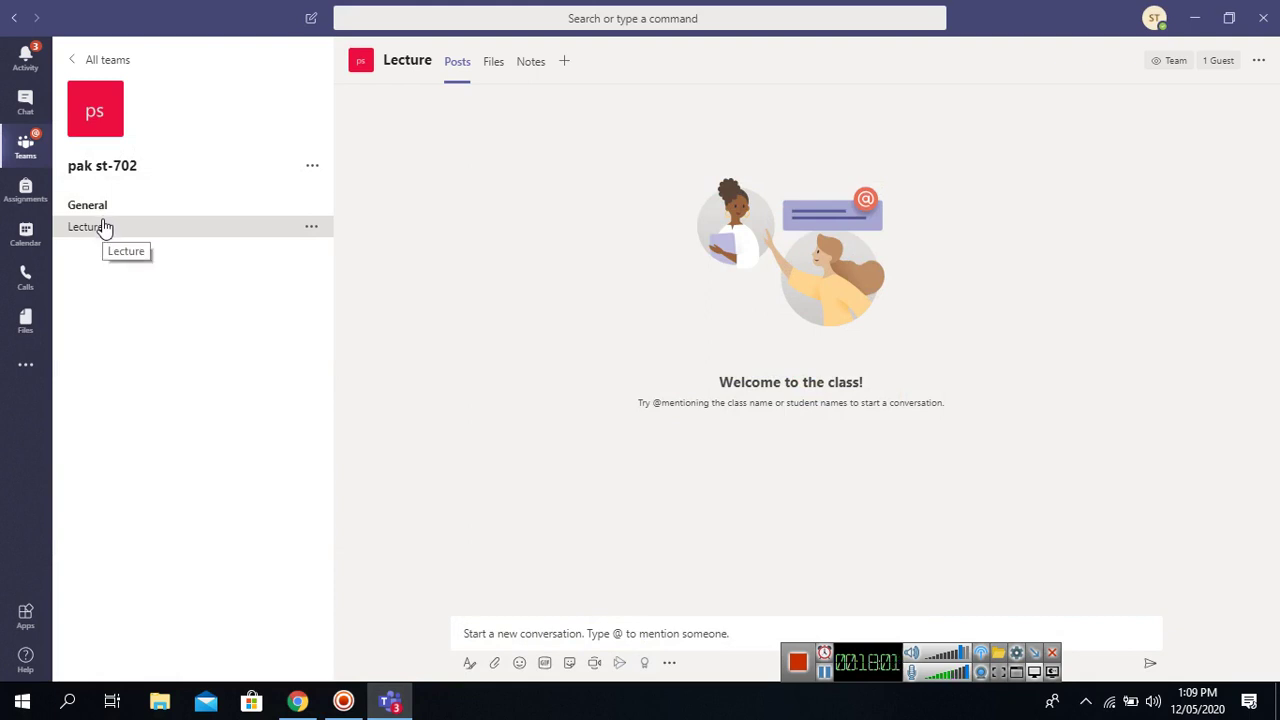
Step: Start a new meeting in the Teams calendar and title it "Lecture no 1"
left_click(27, 233)
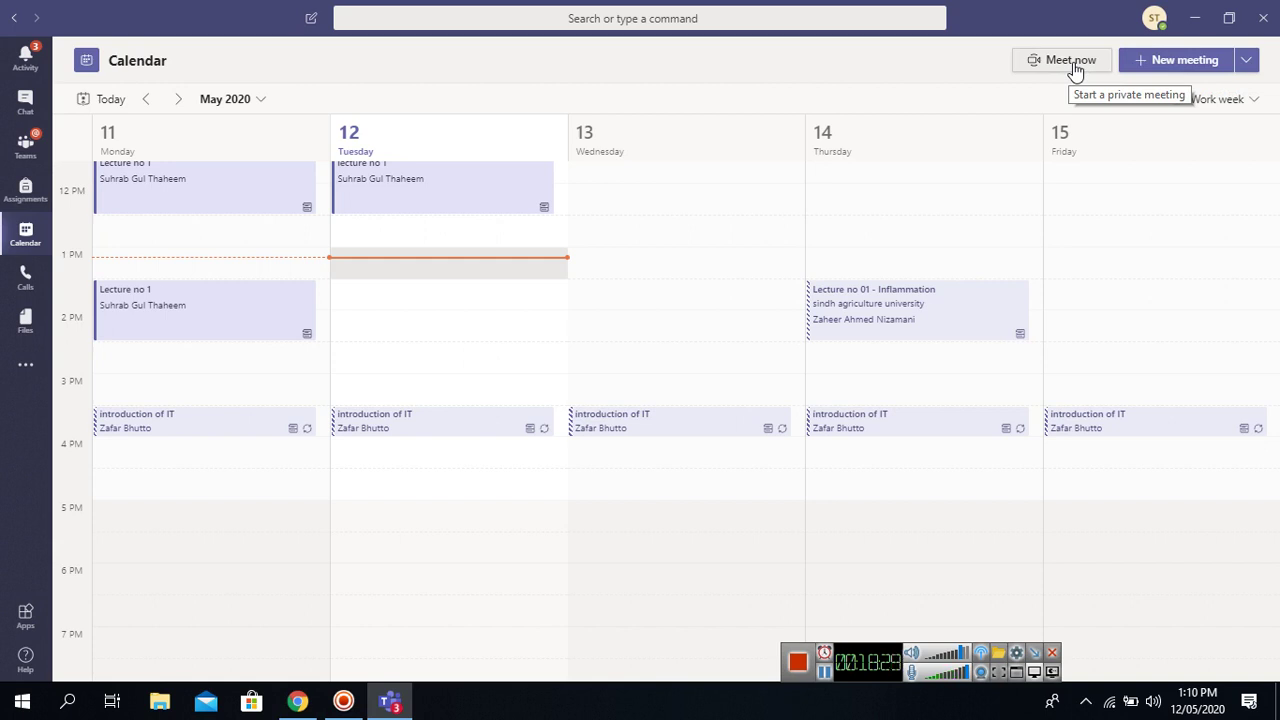
left_click(1188, 78)
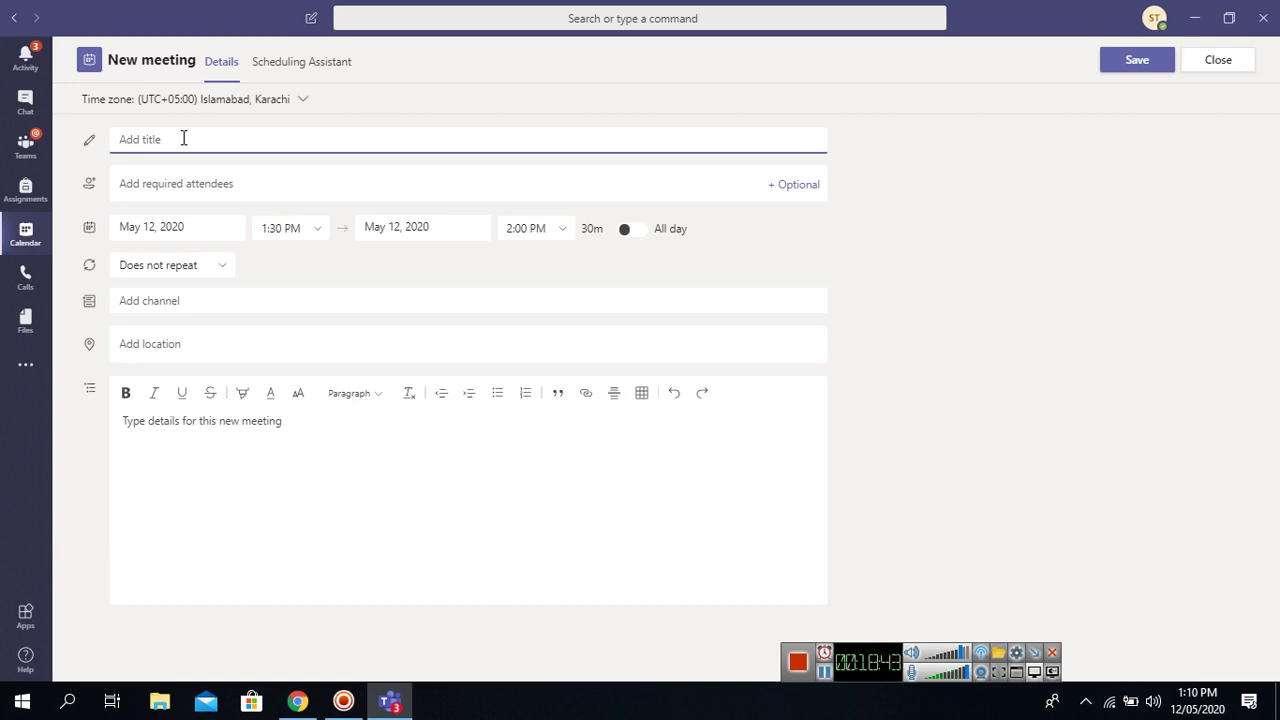
type("Lecrue no")
key("BackSpace")
key("BackSpace")
key("BackSpace")
key("BackSpace")
key("BackSpace")
key("BackSpace")
key("BackSpace")
key("BackSpace")
type("ctyre")
key("BackSpace")
key("BackSpace")
type("ure no 1")
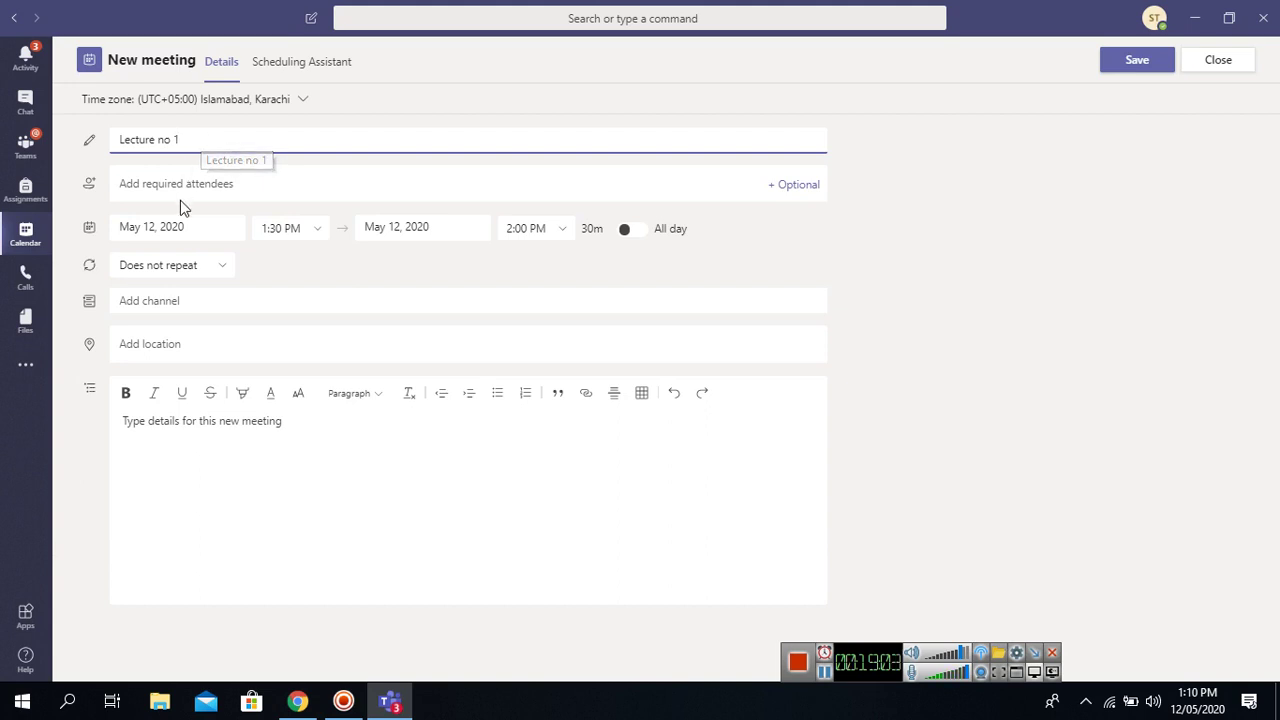
Step: Set the meeting's start date to May 12, 2020 and its end time to 3:00 PM
left_click(144, 227)
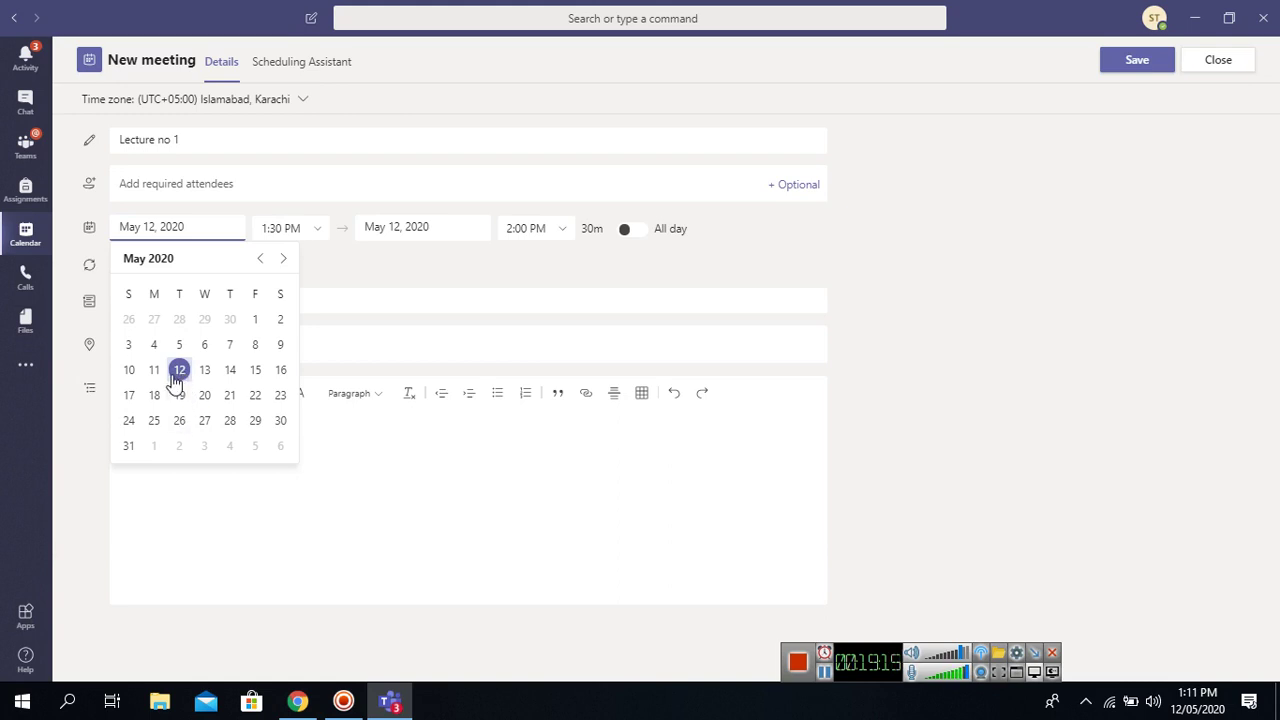
left_click(178, 378)
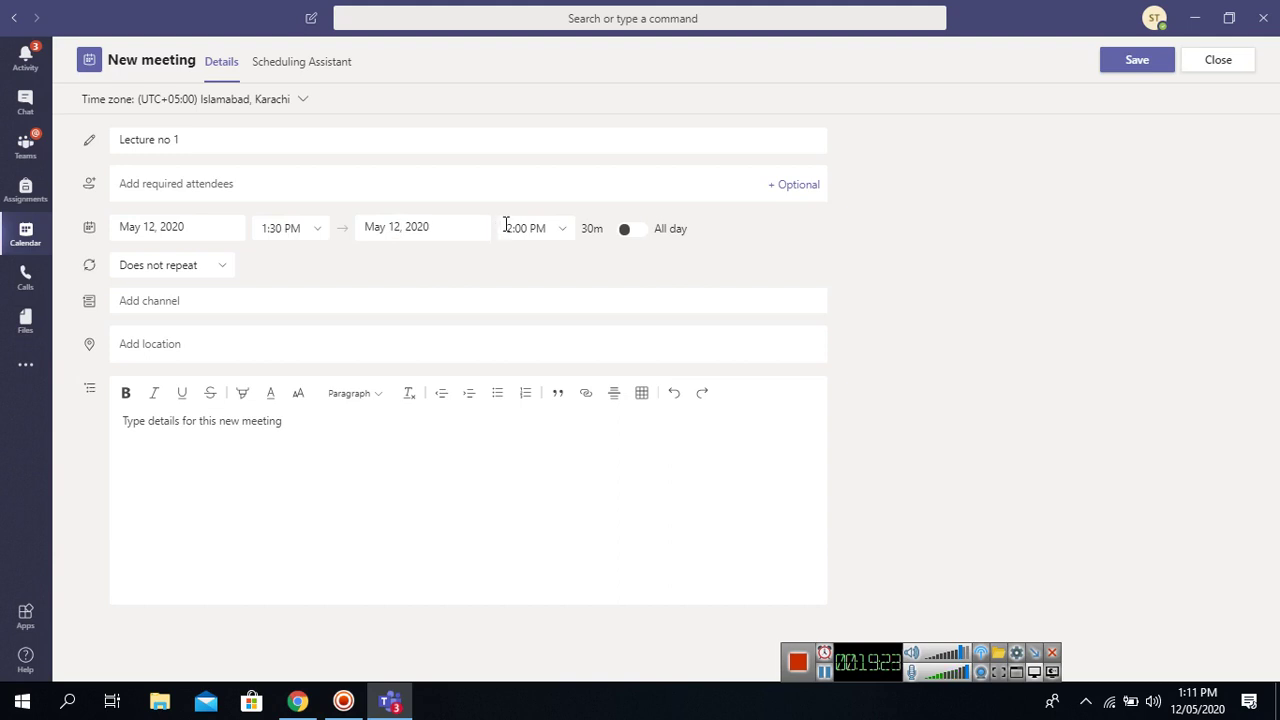
left_click(566, 237)
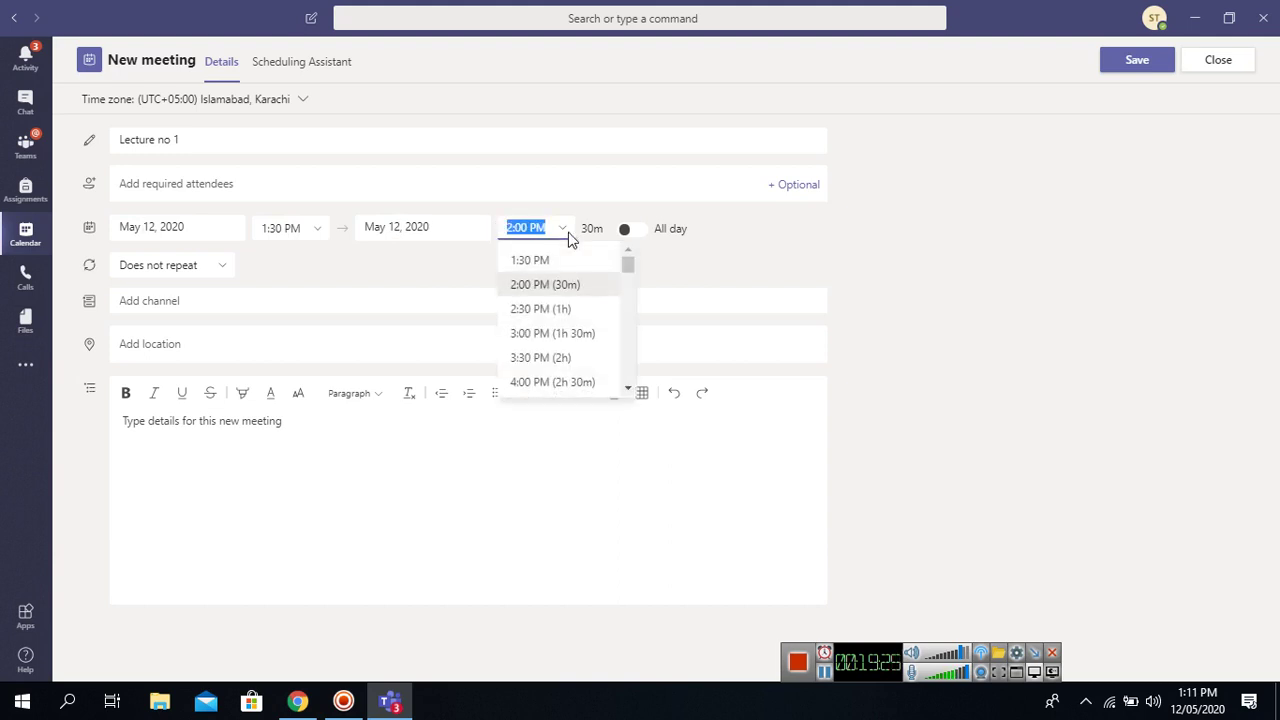
left_click(559, 336)
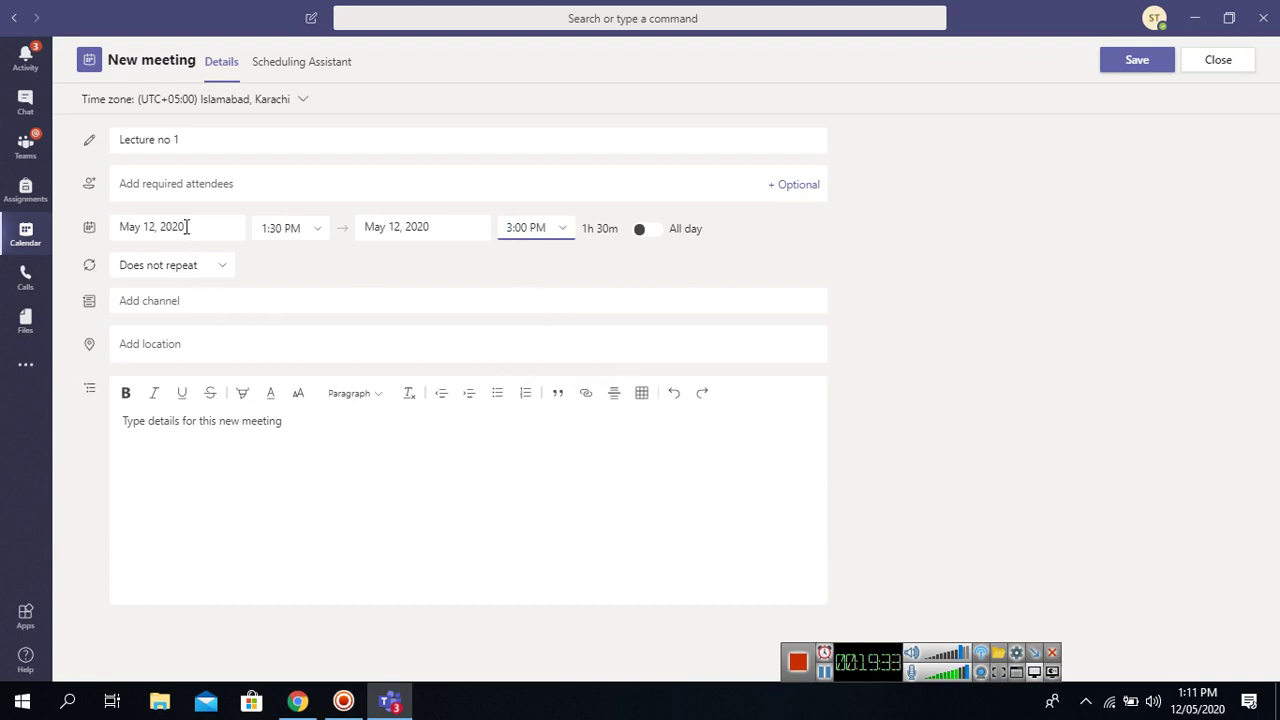
Step: Assign the meeting to the Lecture channel of the pak st-702 team
left_click(142, 305)
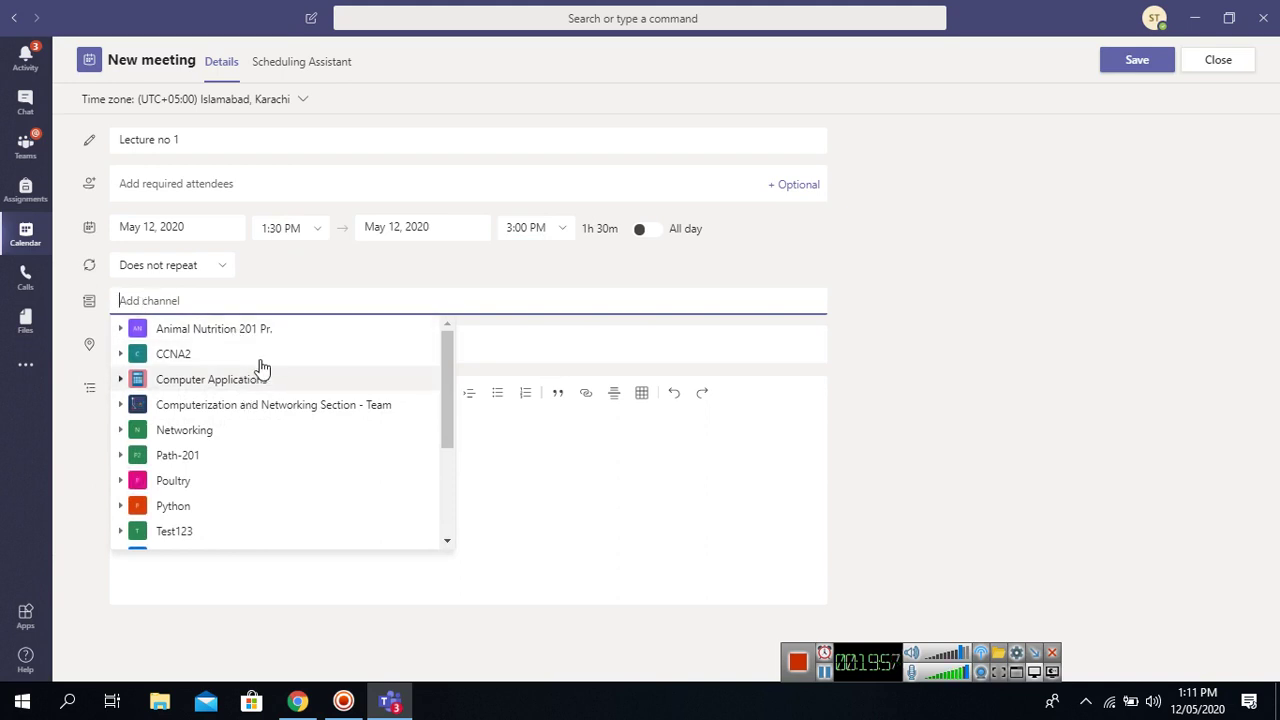
left_click_drag(446, 382, 442, 475)
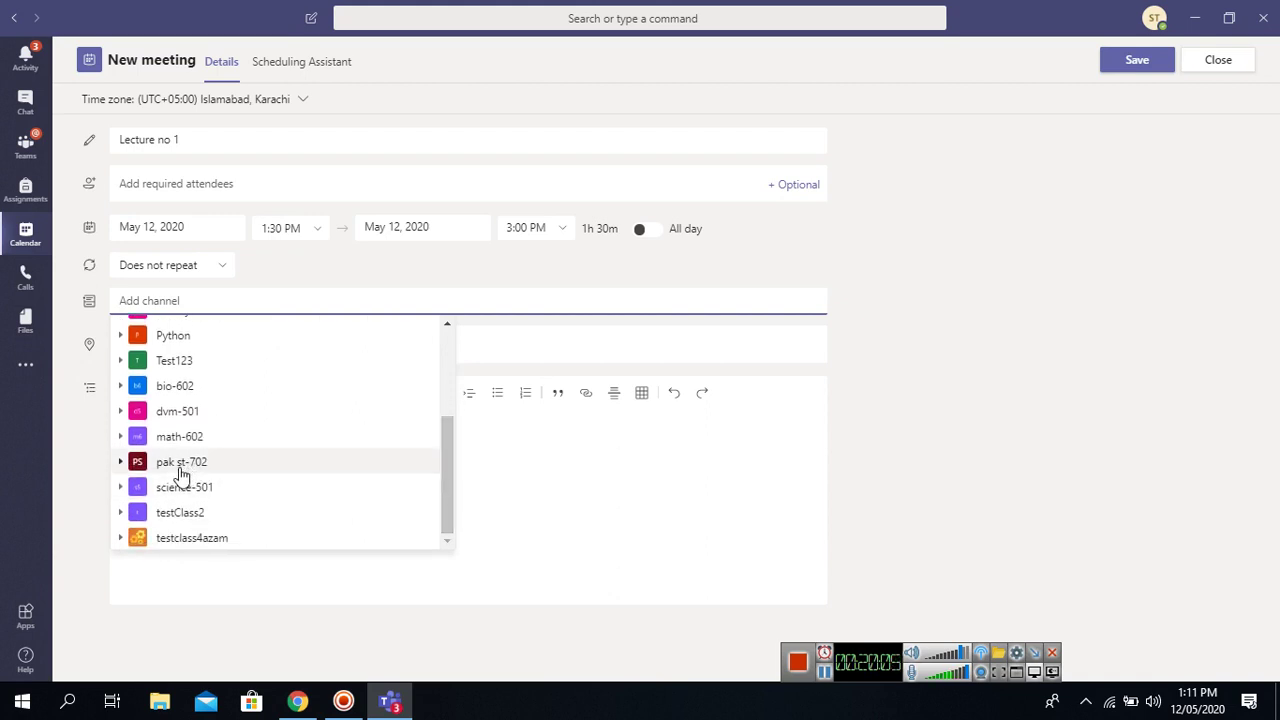
left_click(121, 464)
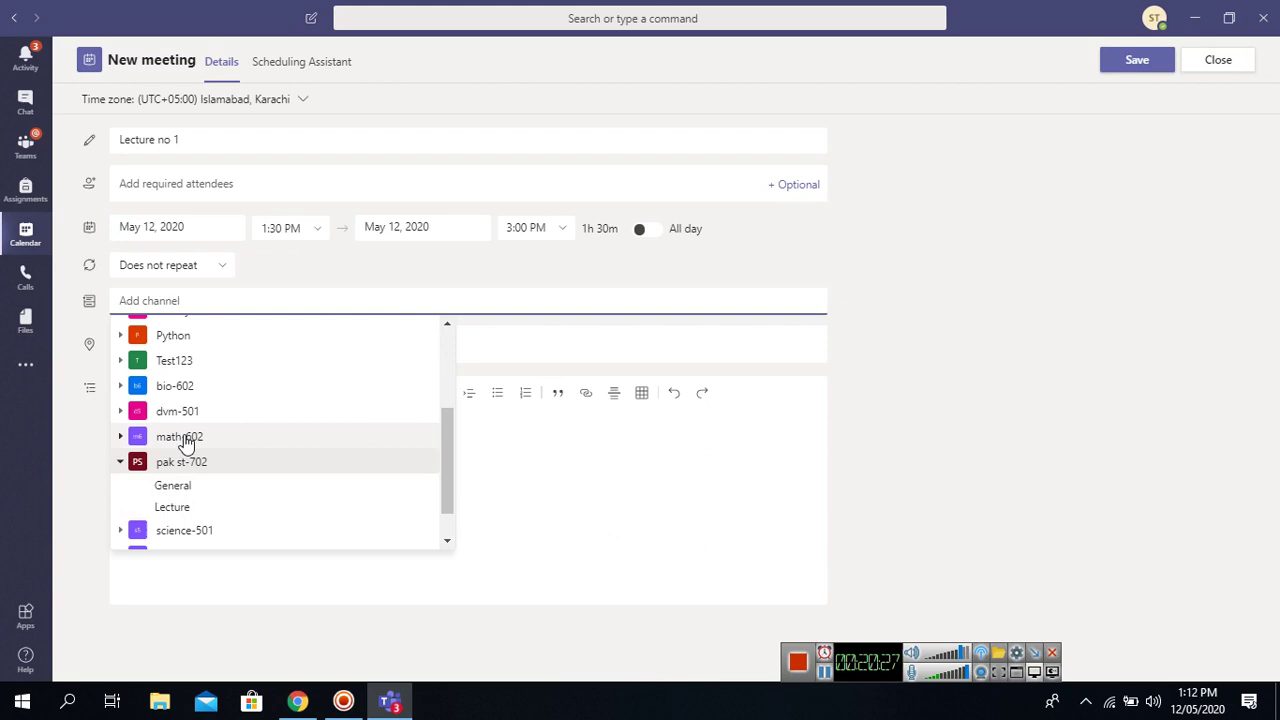
left_click(196, 508)
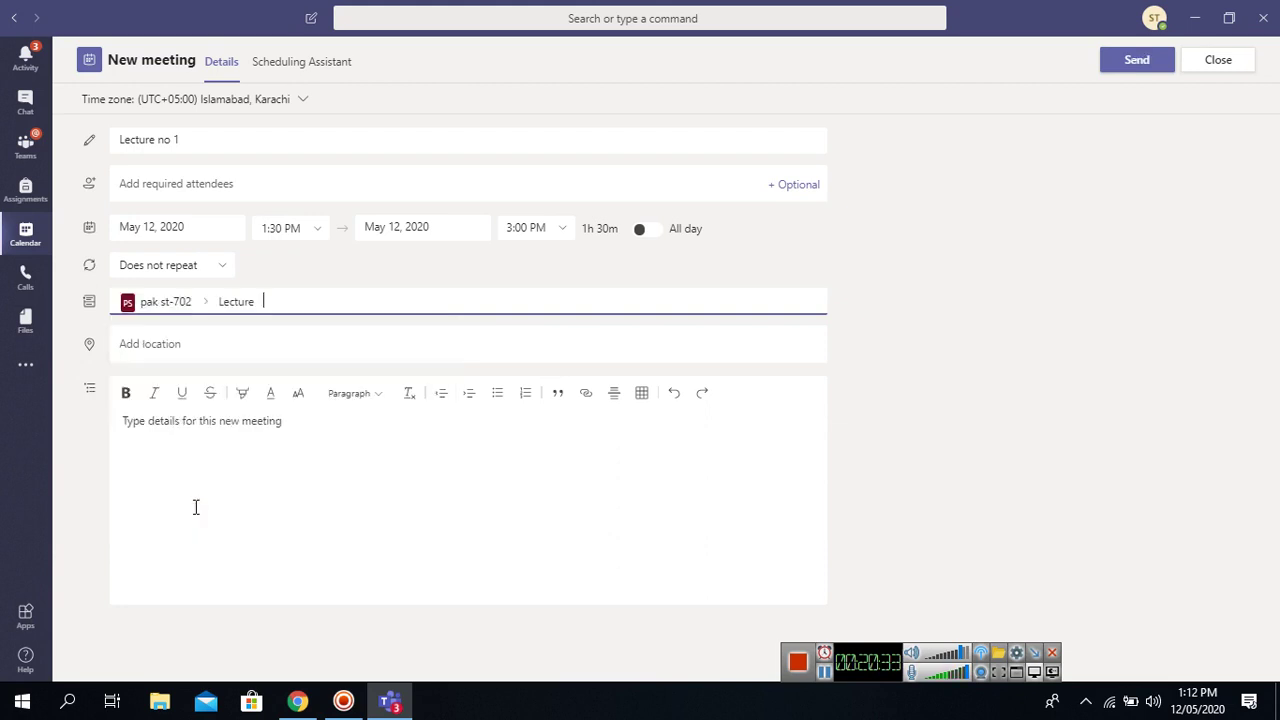
Step: Leave the location and details of the Lecture no 1 meeting blank and send the invitation
left_click(239, 347)
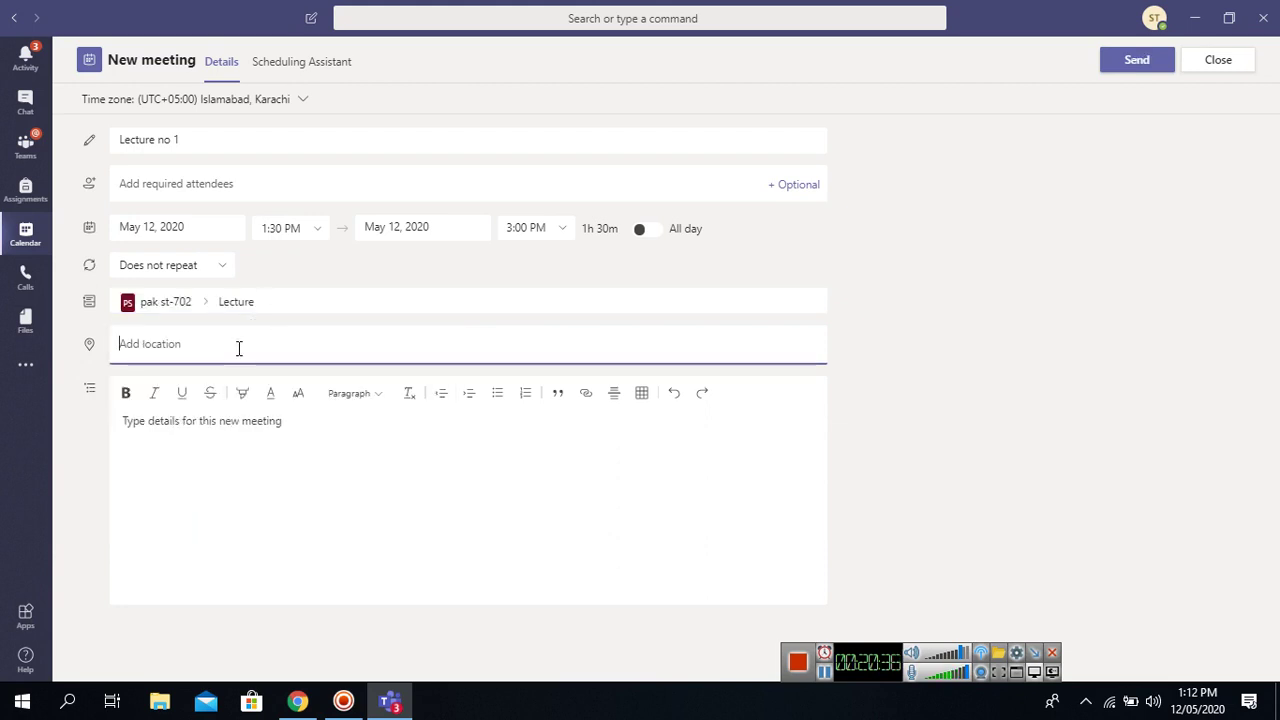
left_click(242, 428)
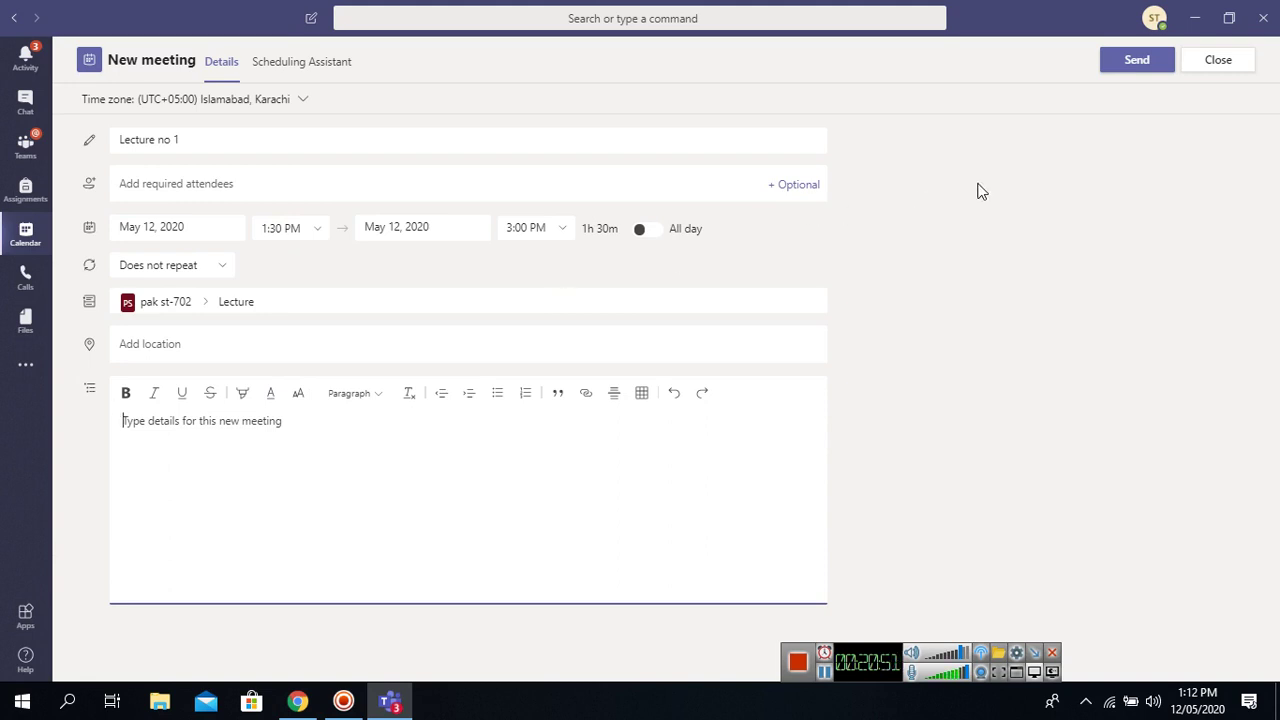
left_click(1137, 63)
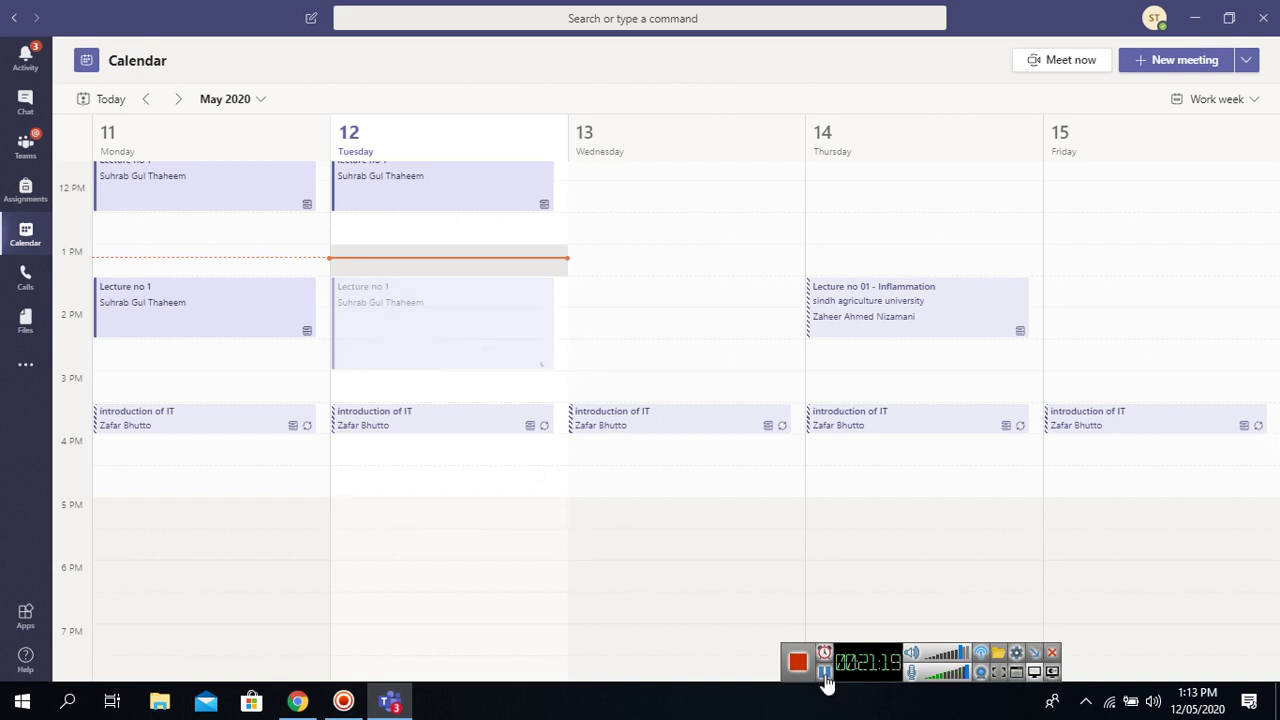
left_click(823, 674)
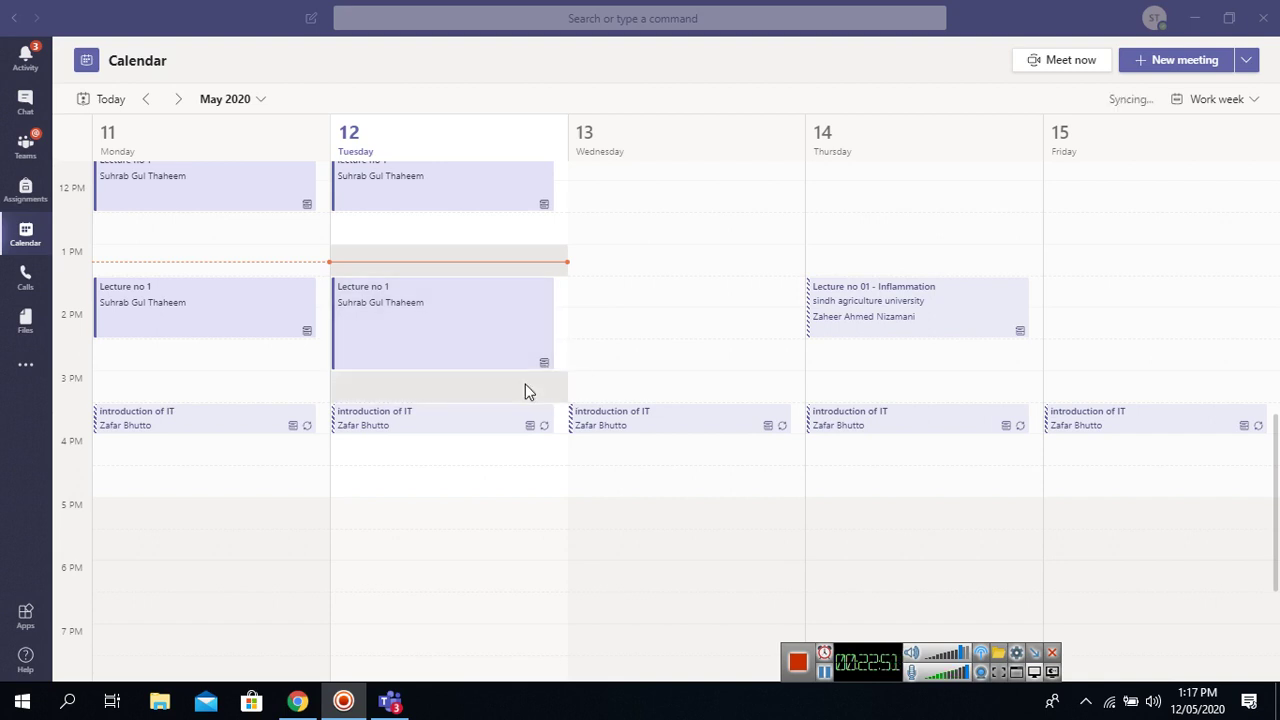
Step: Open the 1:30 PM Lecture no 1 meeting on Tuesday, May 12 from the calendar and start joining it
left_click(545, 369)
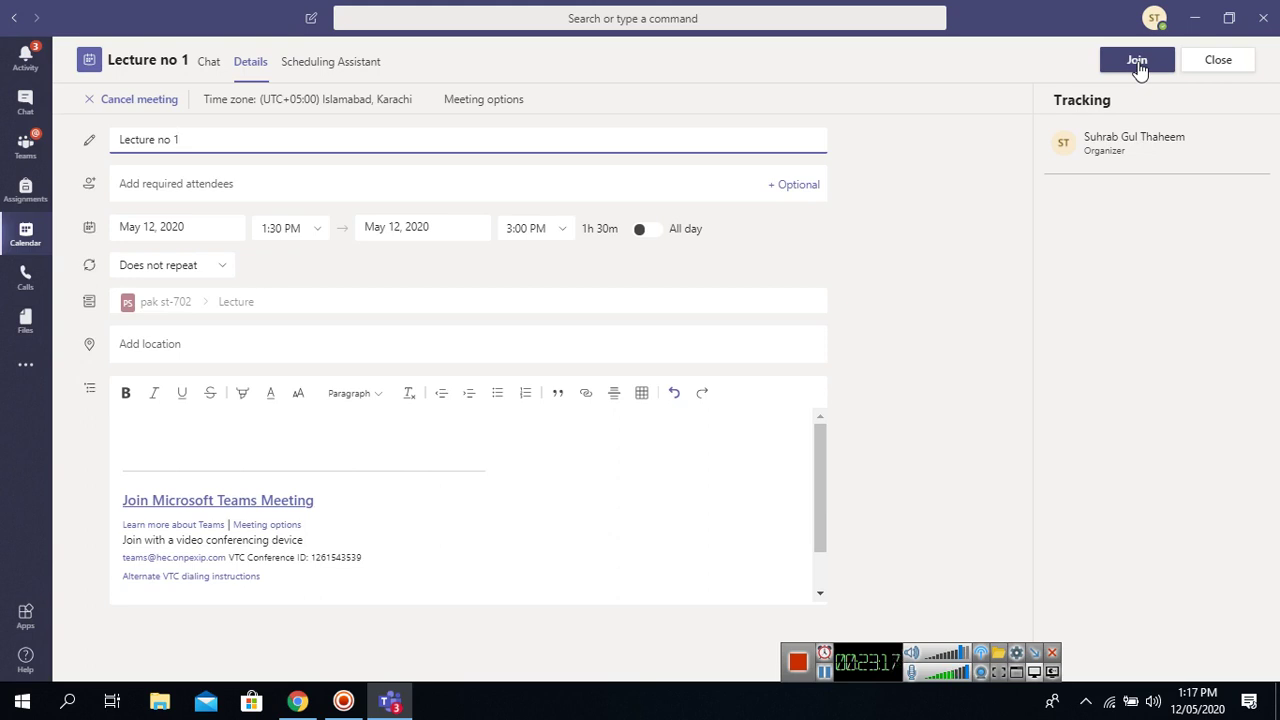
left_click(26, 240)
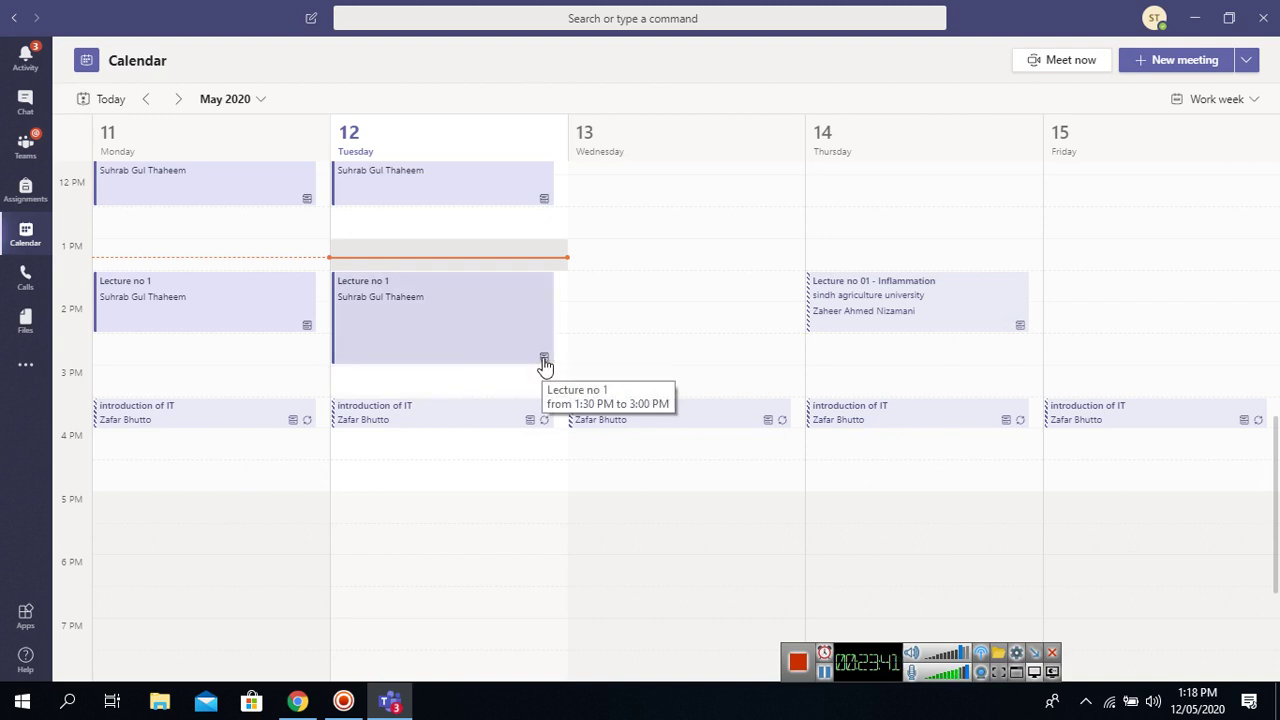
left_click(544, 362)
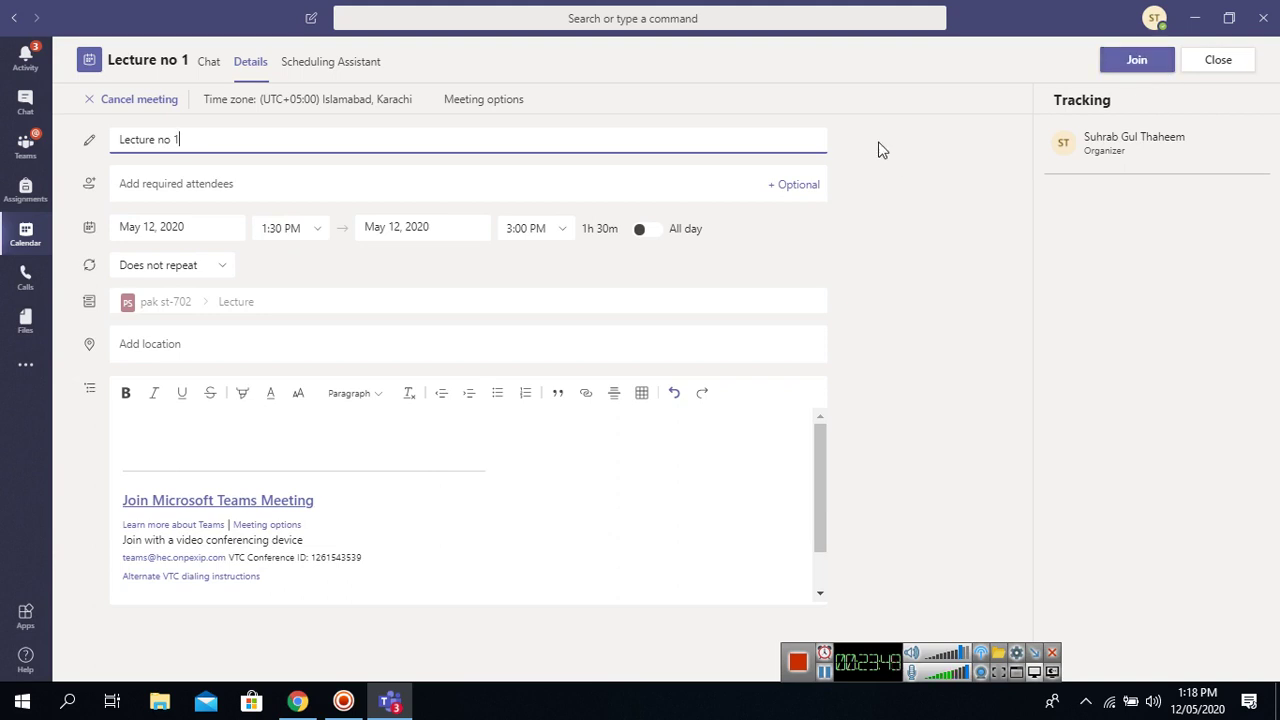
left_click(1139, 75)
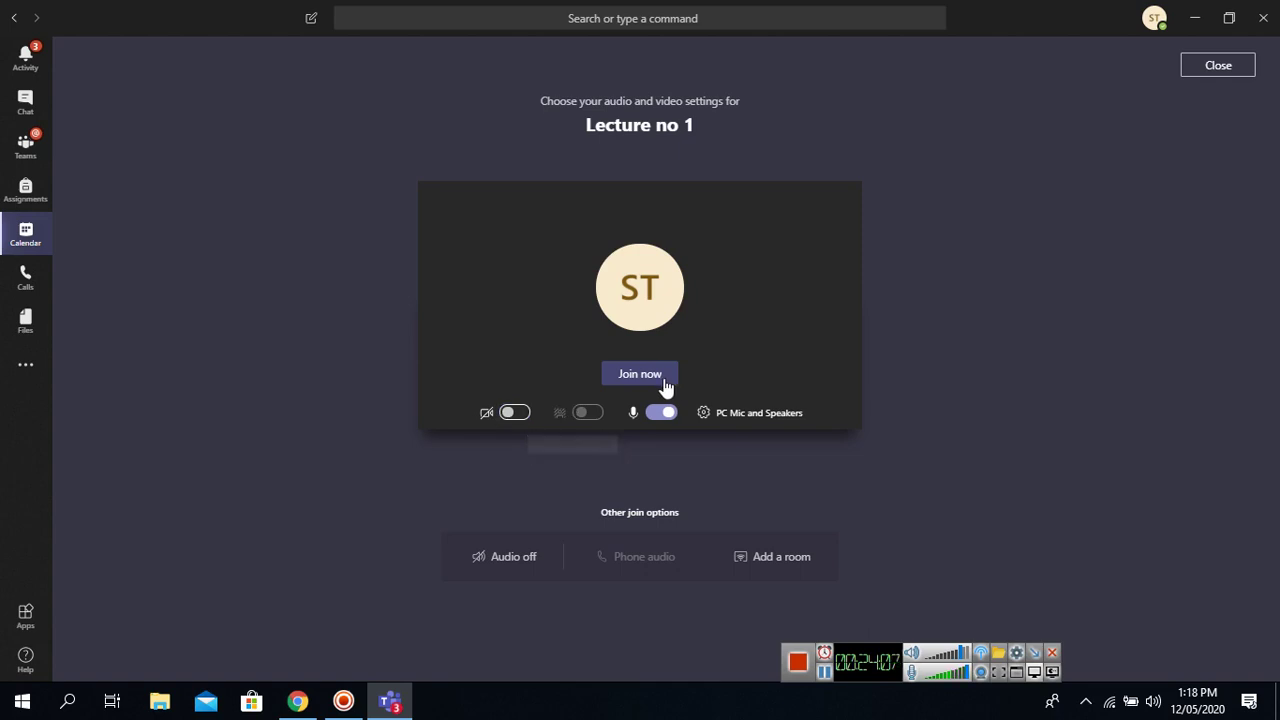
Step: Test the camera preview, switch the camera off again, and join Lecture no 1 with the microphone on
left_click(523, 414)
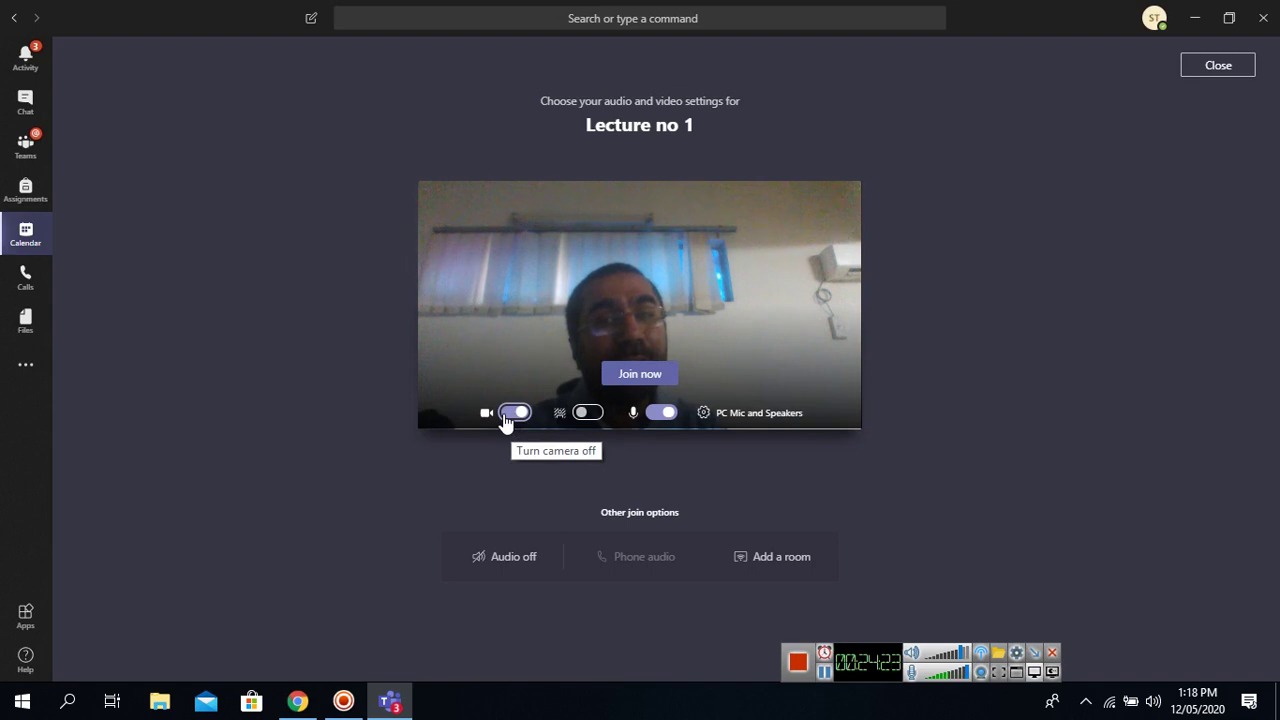
left_click(507, 418)
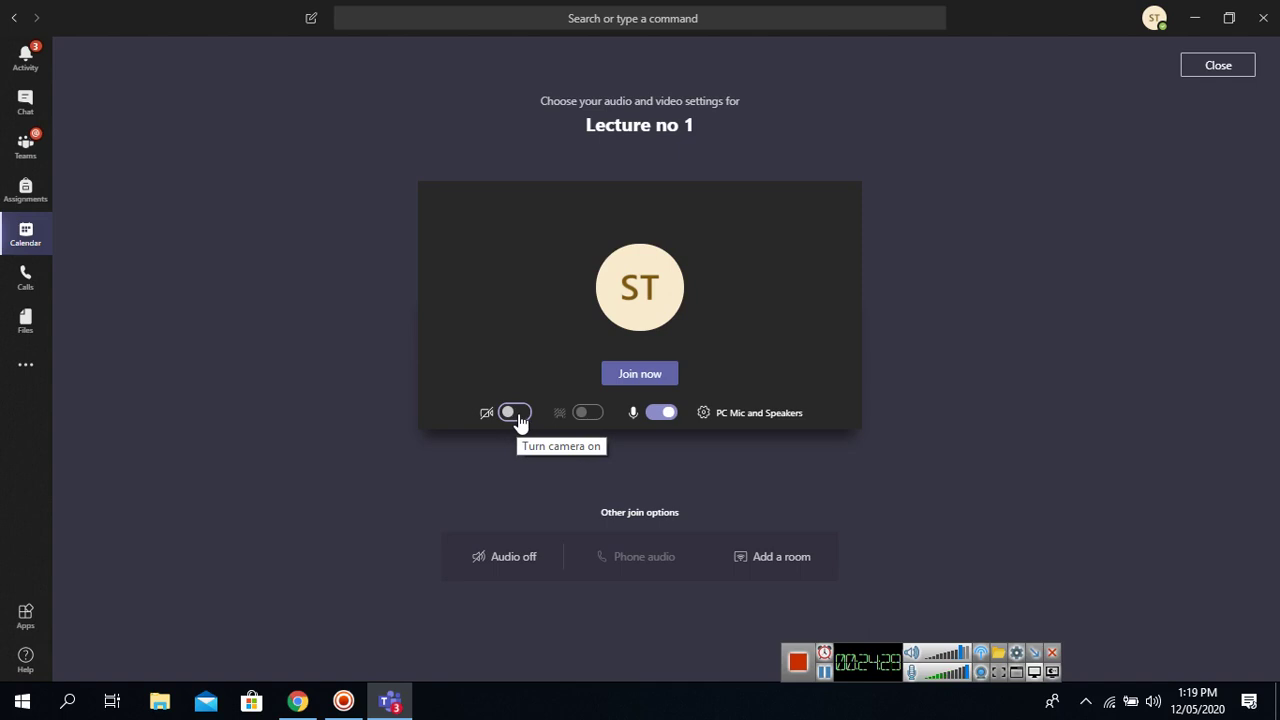
left_click(522, 417)
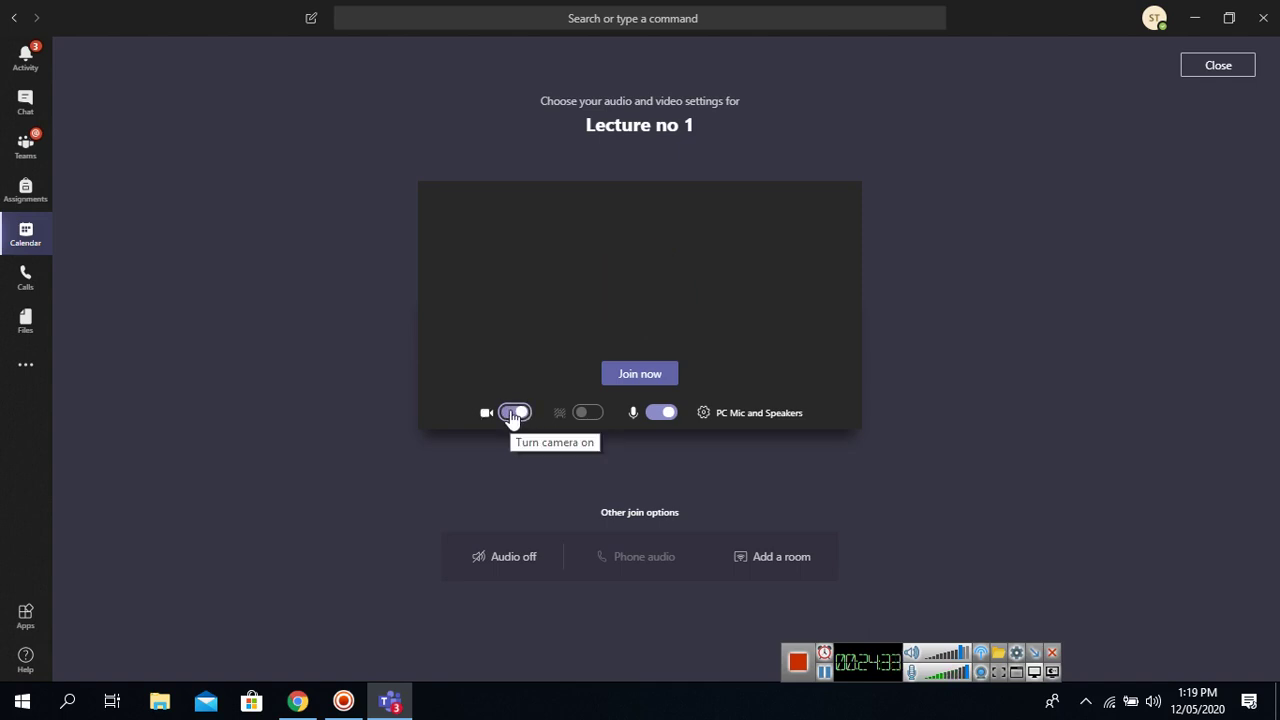
left_click(513, 415)
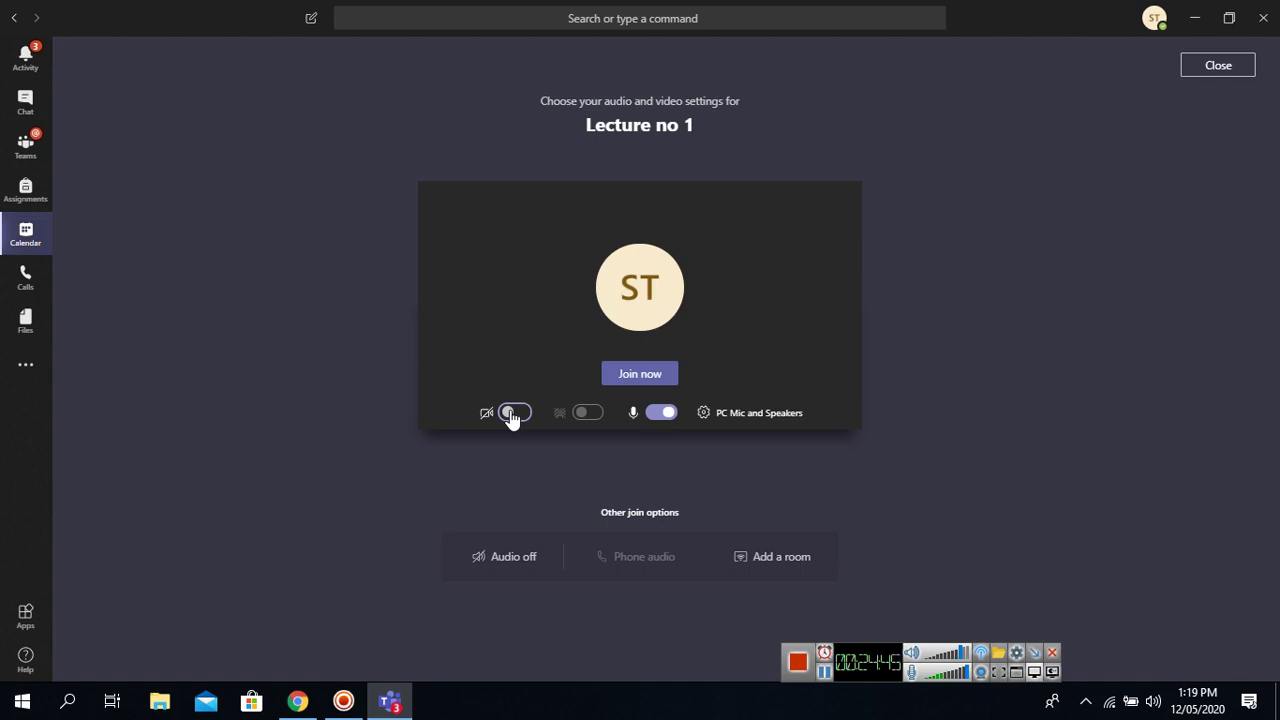
left_click(510, 415)
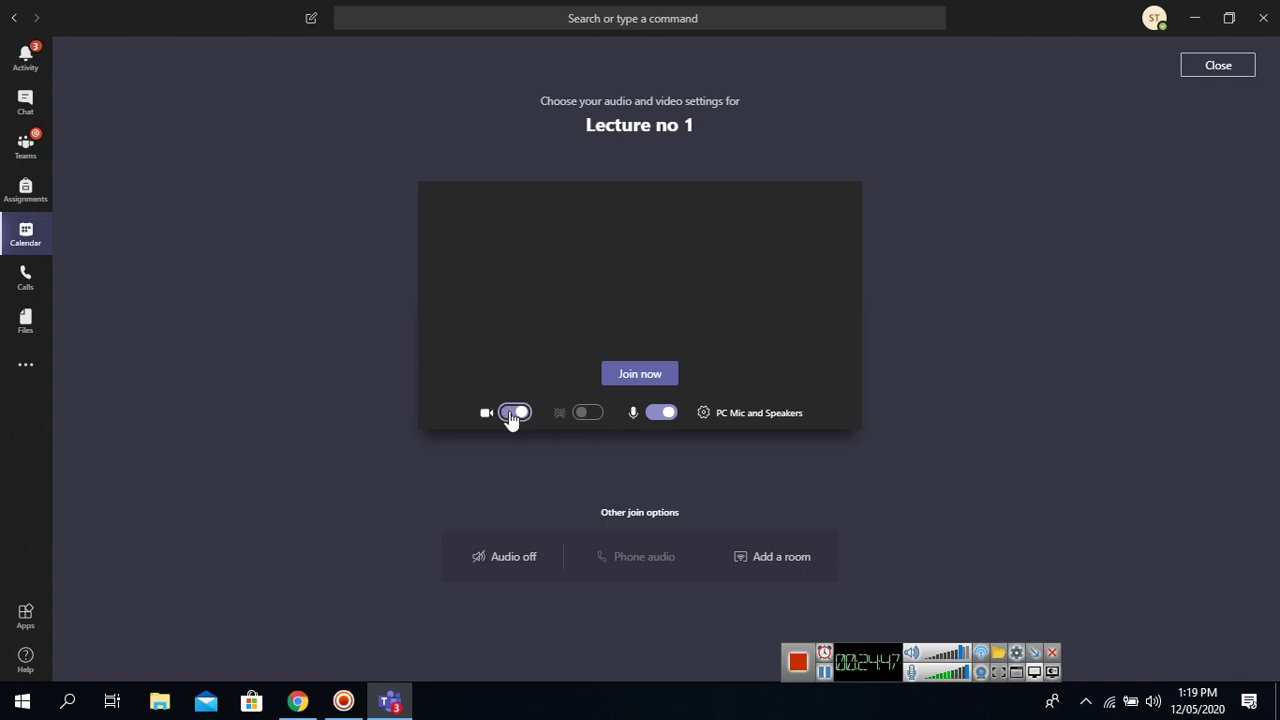
left_click(510, 415)
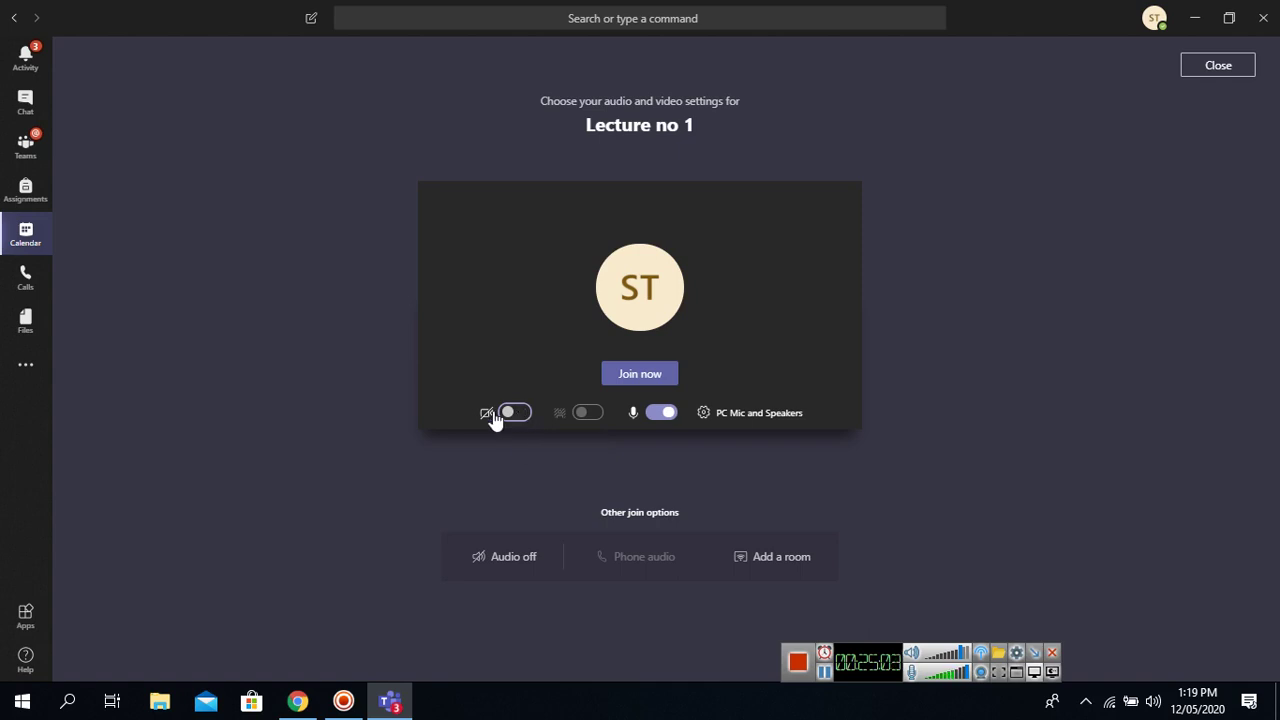
left_click(642, 380)
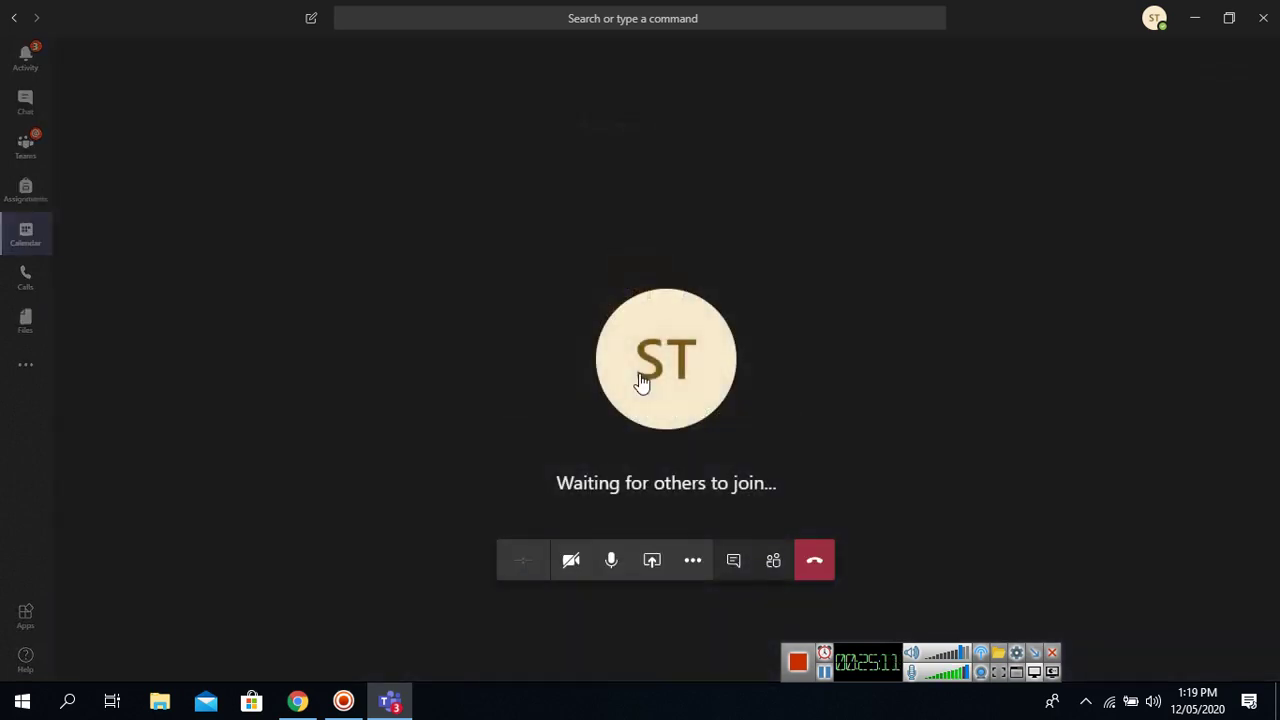
left_click(824, 671)
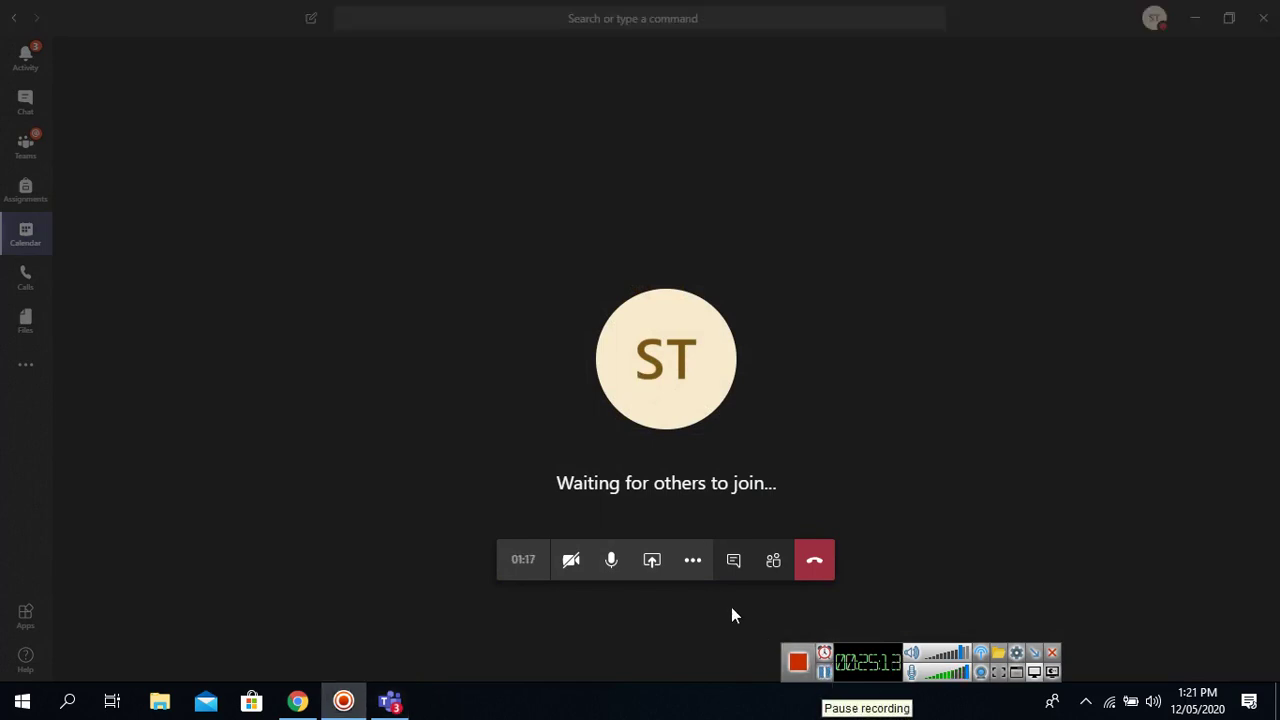
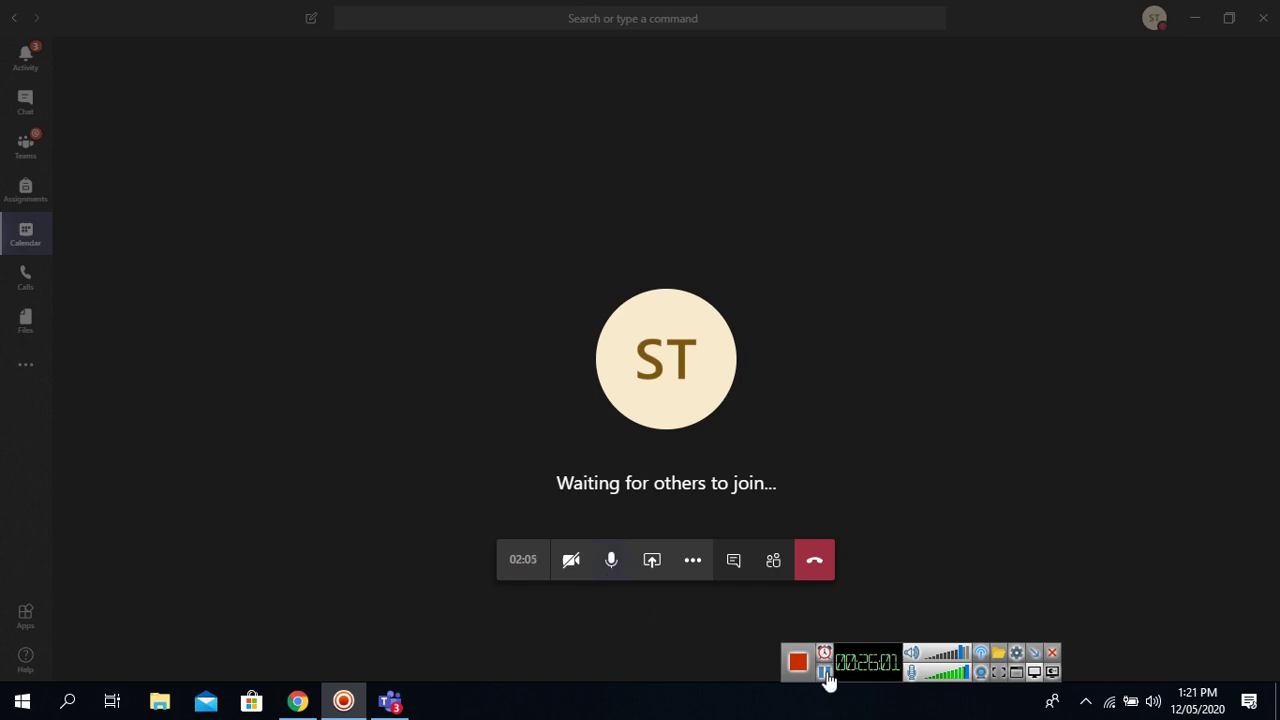
left_click(825, 673)
left_click(825, 673)
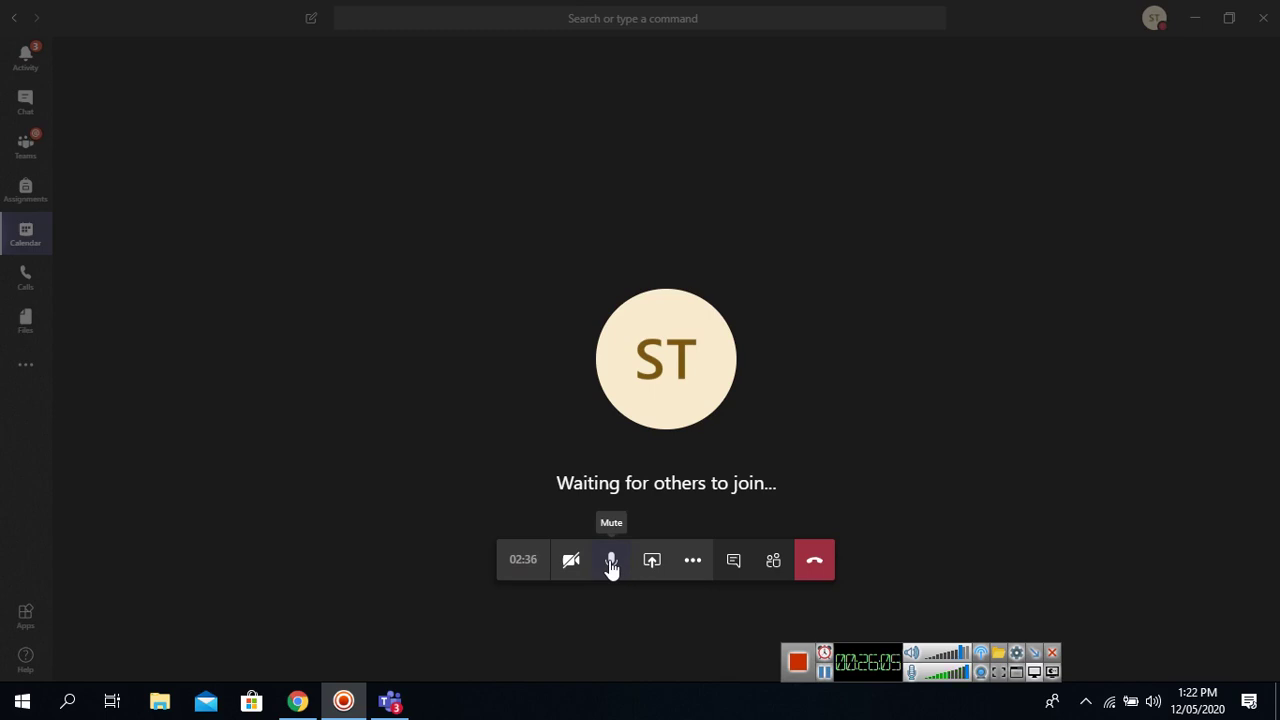
Step: Show the participants to examine who is in the meeting and who is suggested, and view the meeting chat
left_click(772, 562)
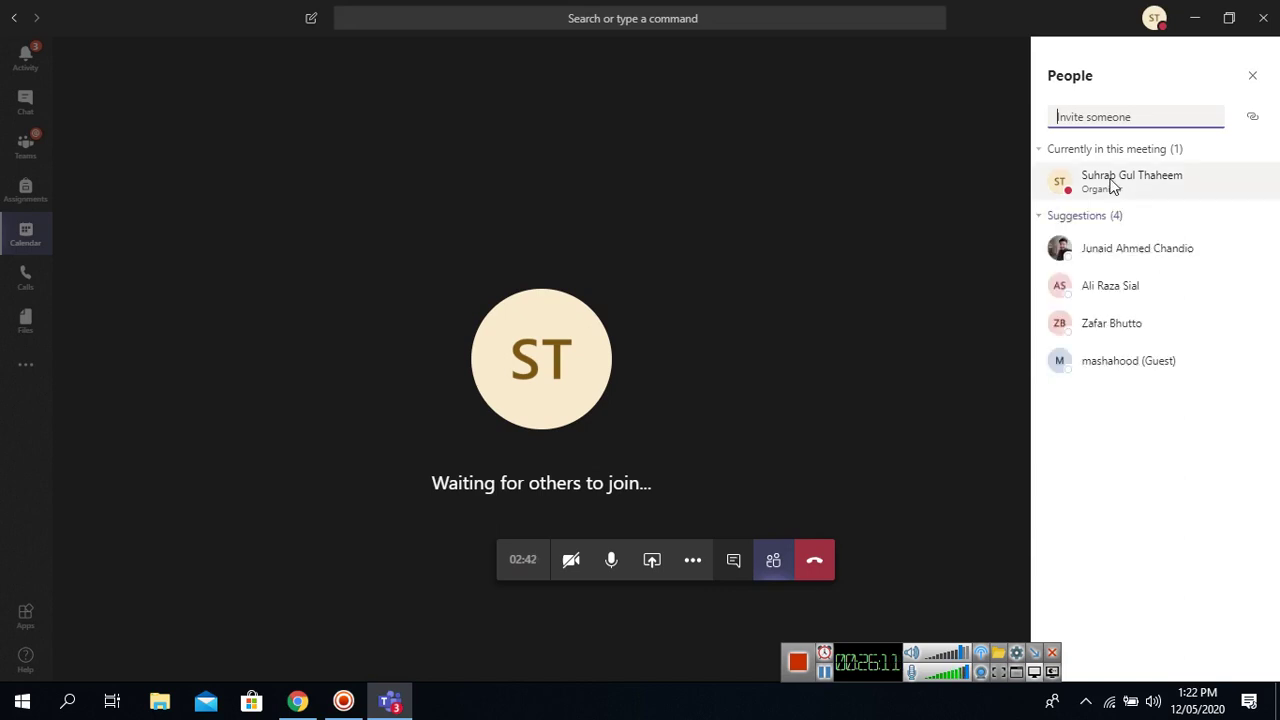
left_click(1040, 222)
left_click(1040, 222)
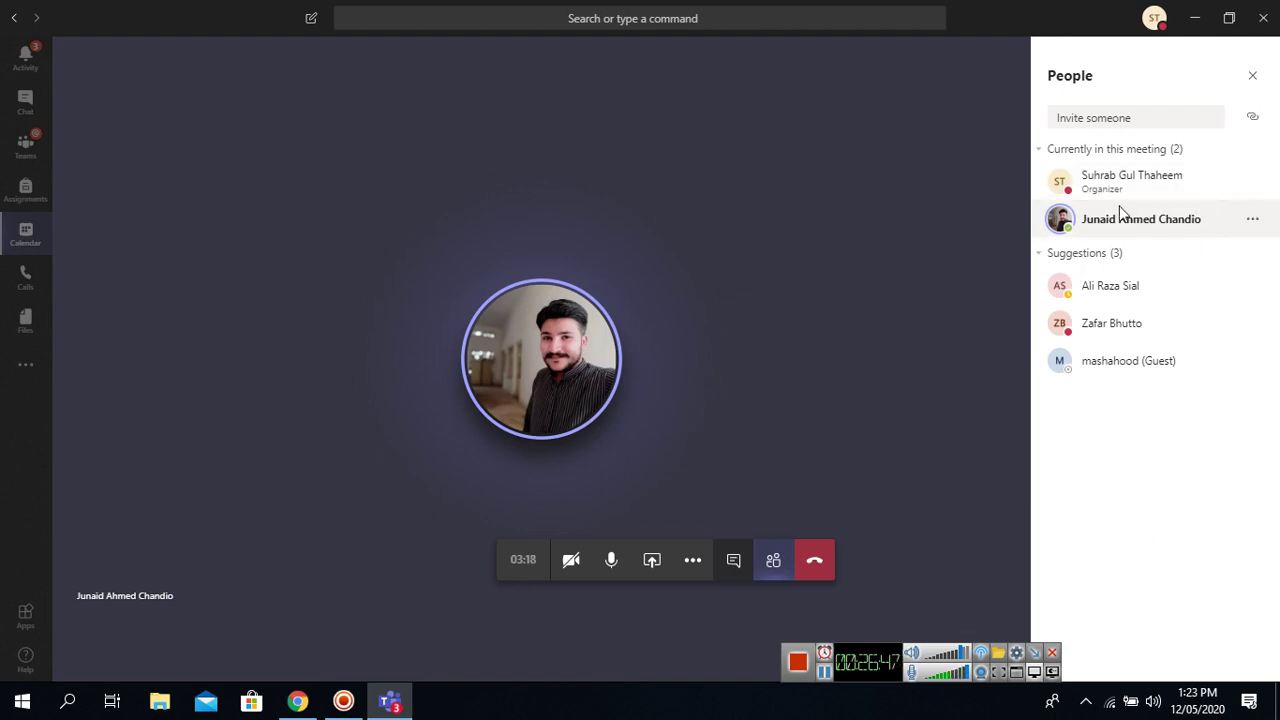
left_click(771, 575)
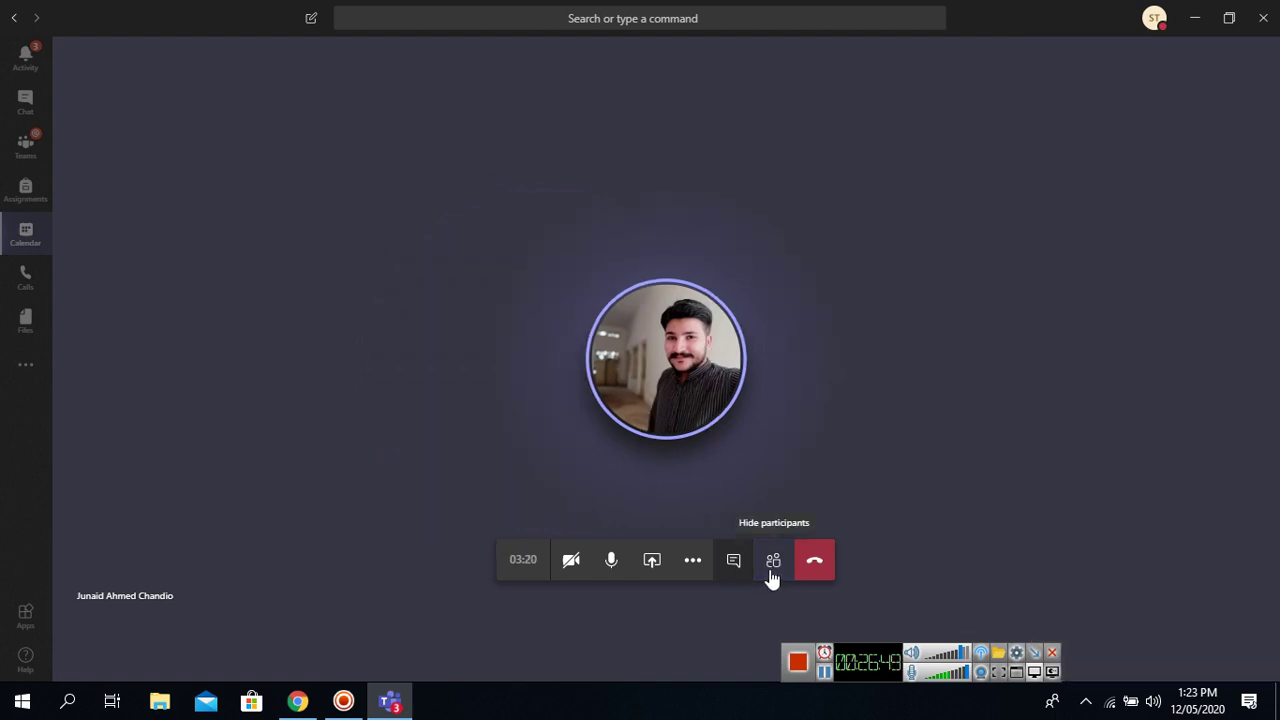
left_click(771, 575)
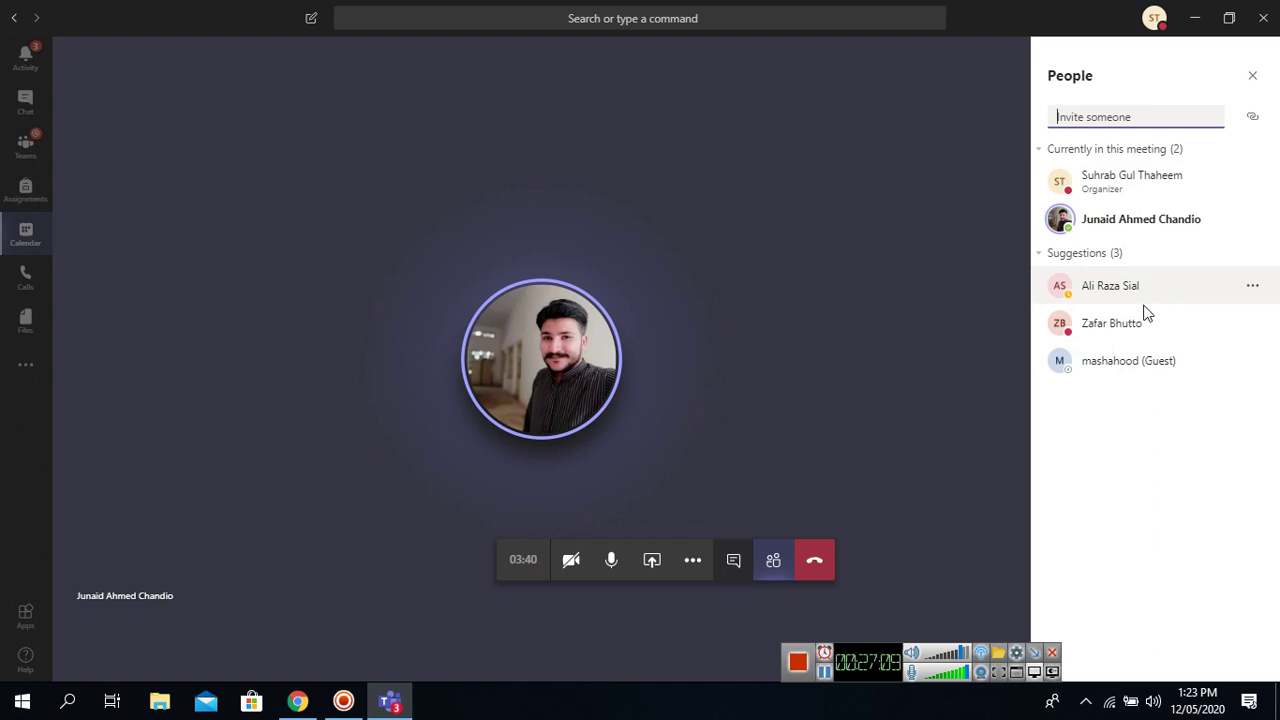
left_click(1175, 184)
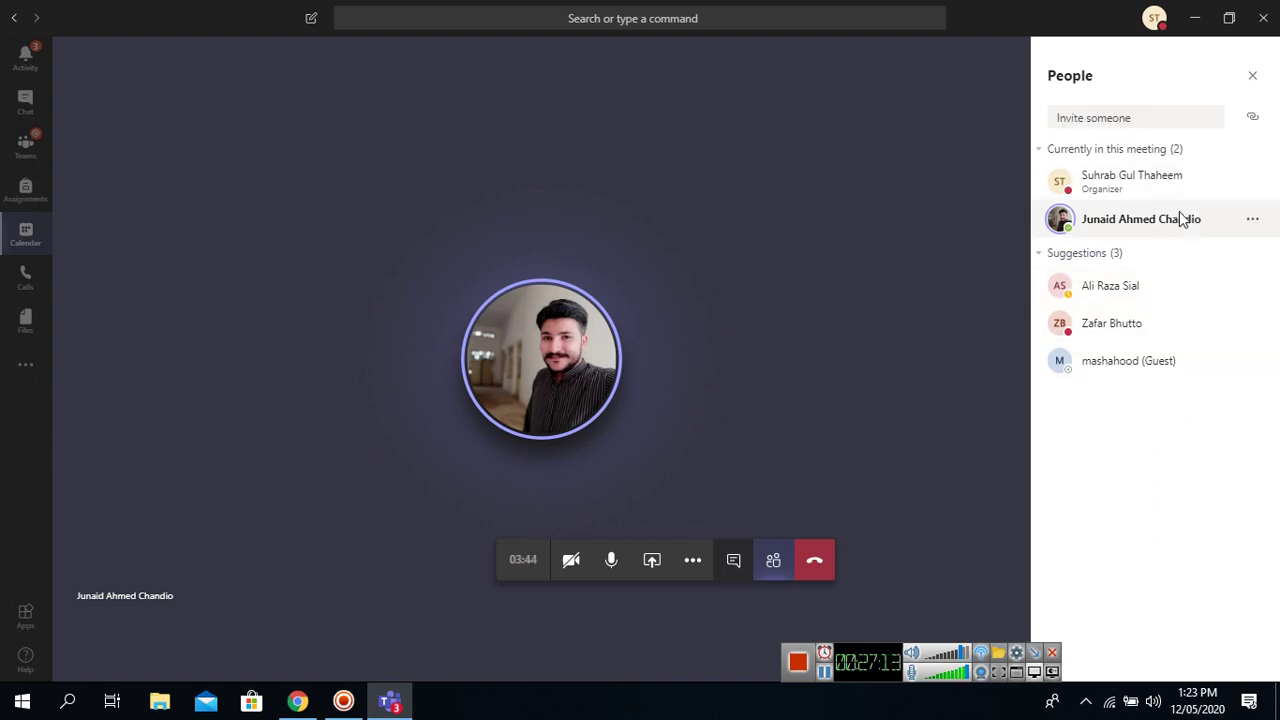
left_click(774, 563)
left_click(774, 563)
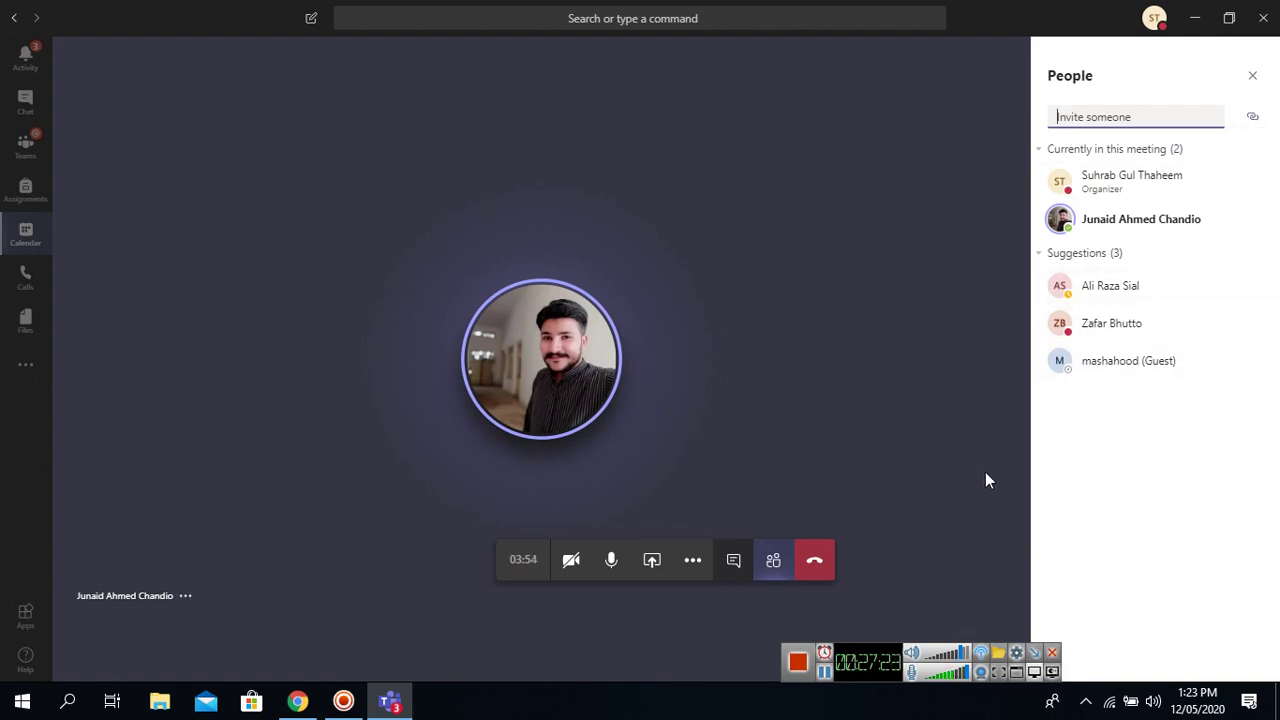
left_click(735, 562)
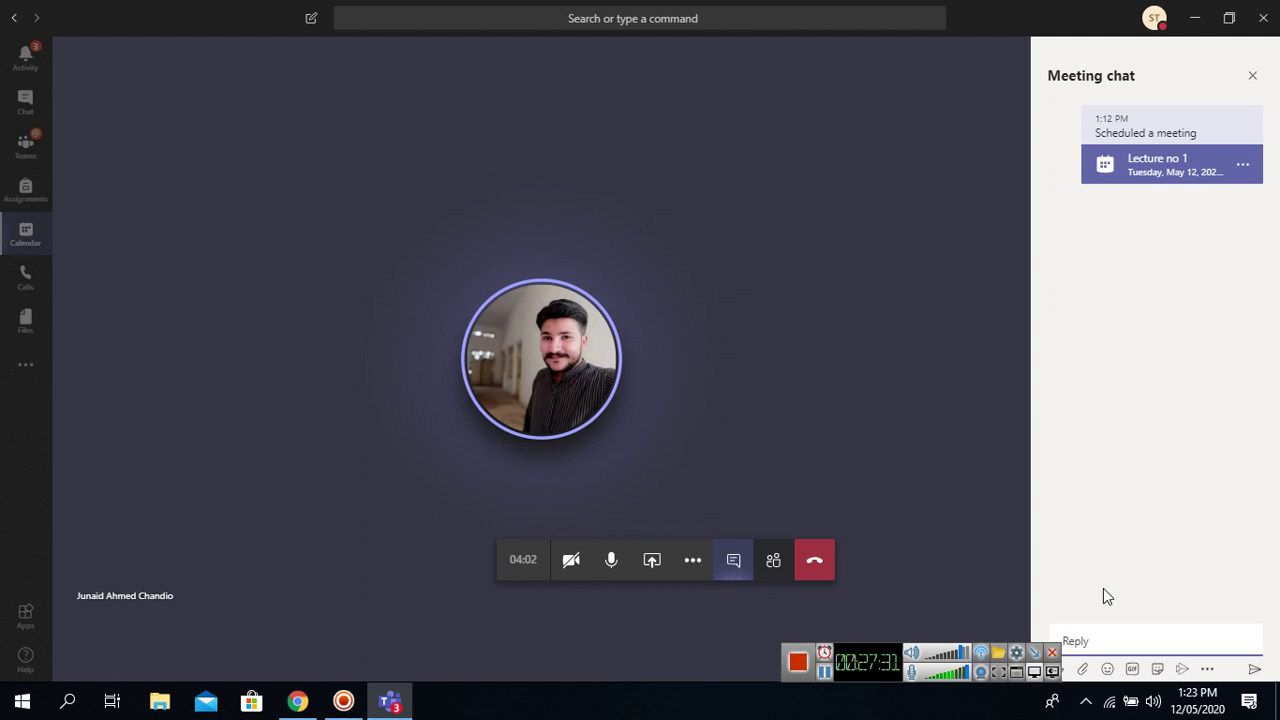
Step: Return to the participant list and mute the student who has joined the meeting
left_click(776, 563)
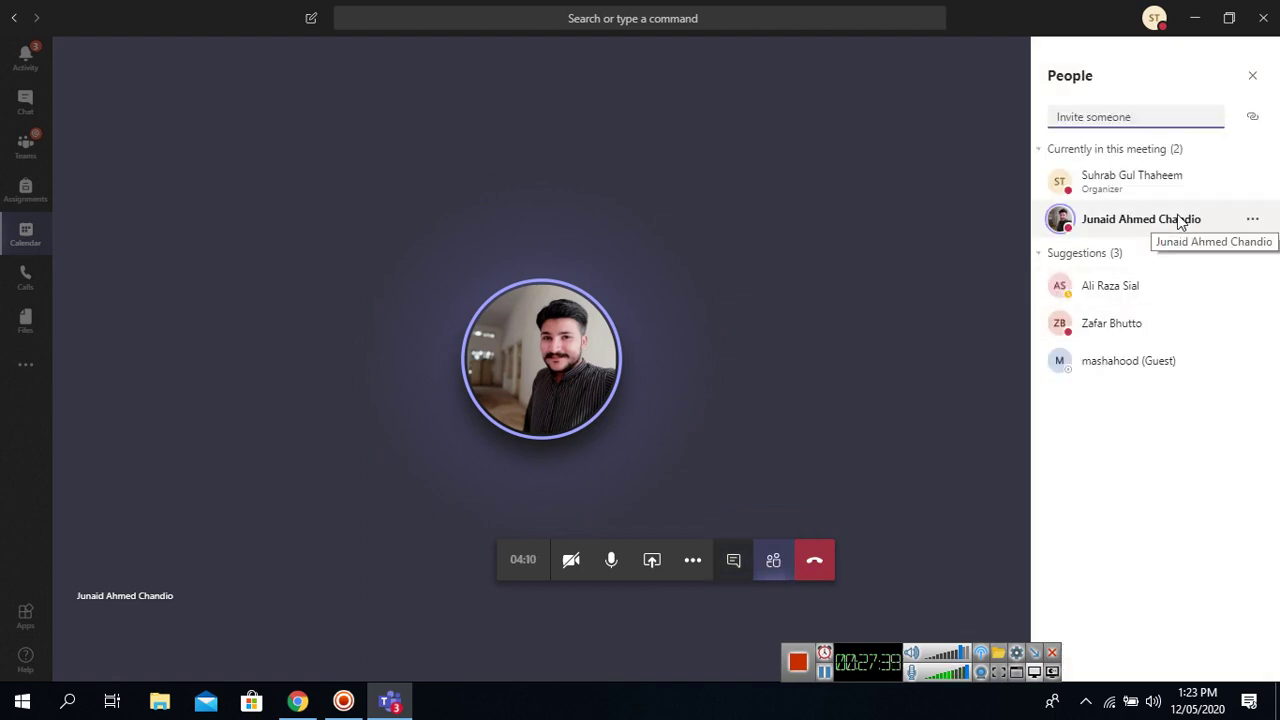
left_click(1249, 221)
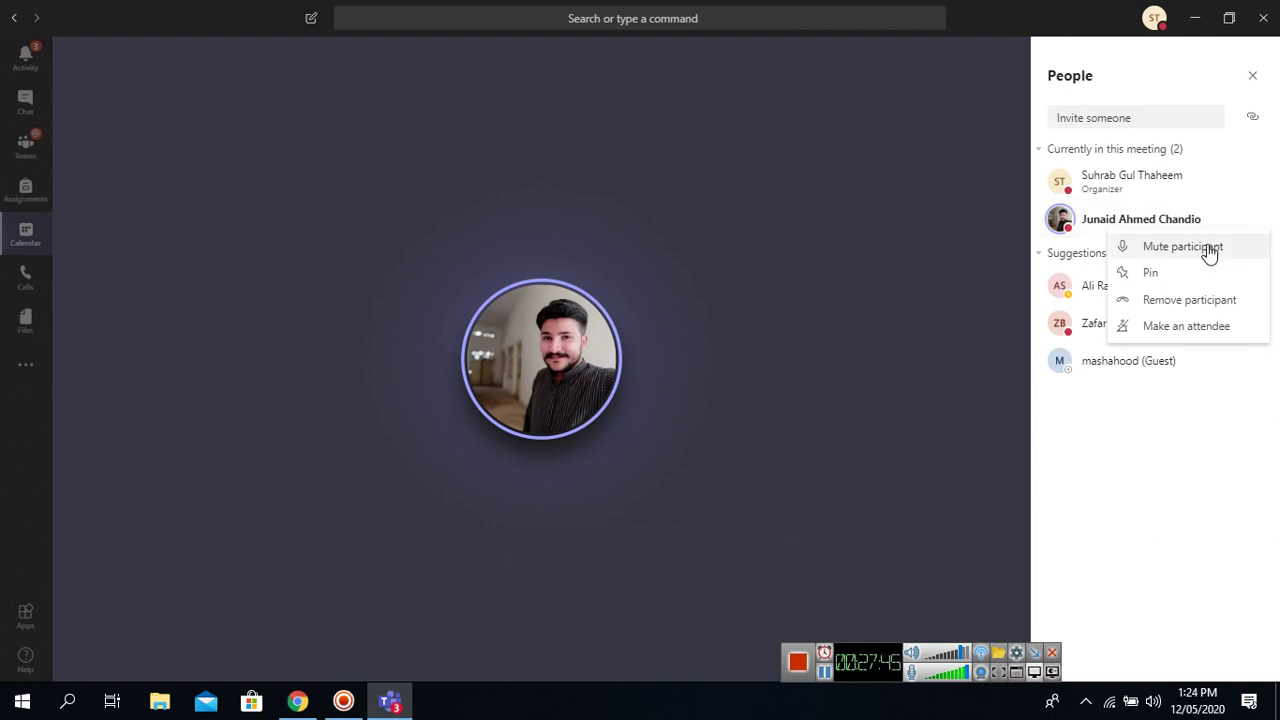
left_click(1208, 247)
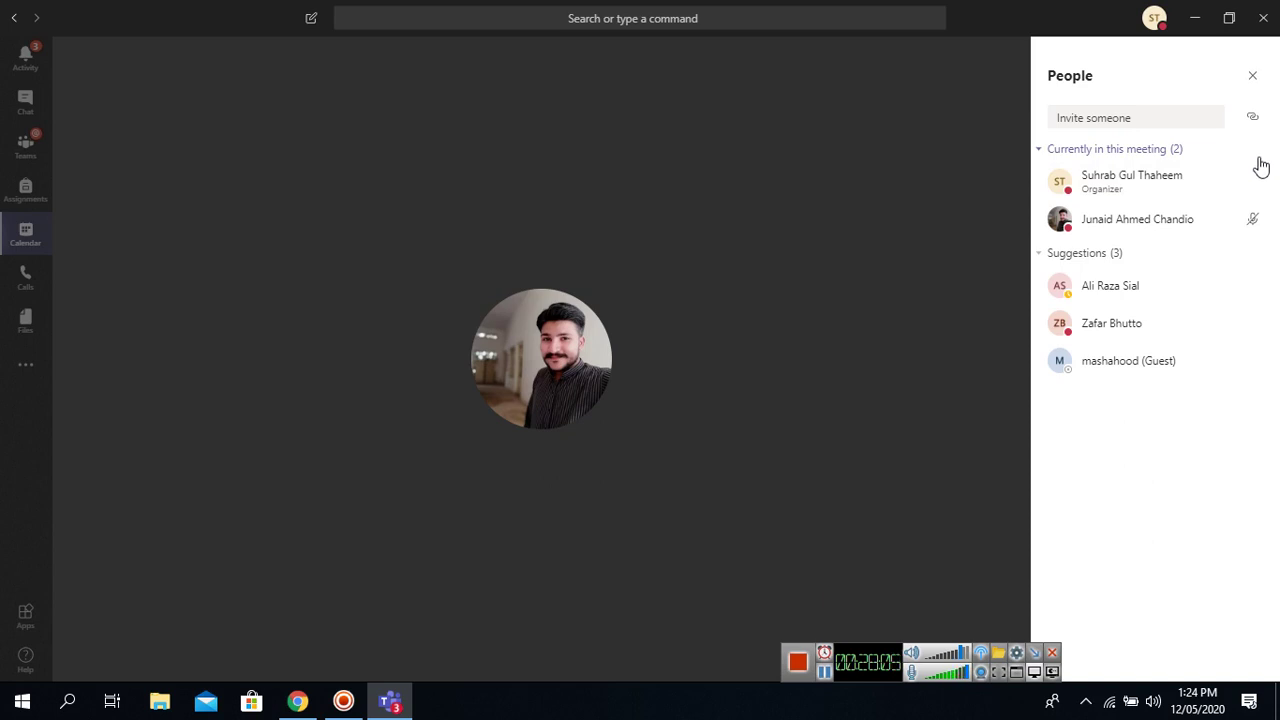
mouse_move(1264, 226)
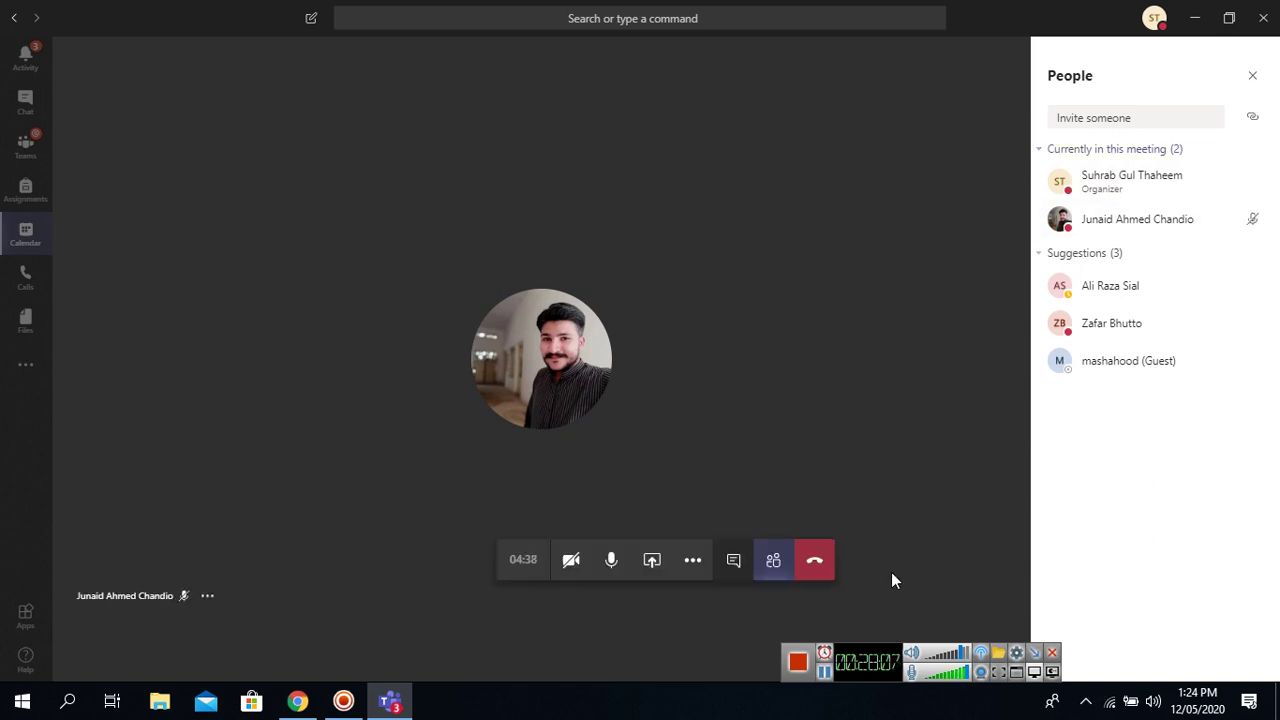
left_click(824, 672)
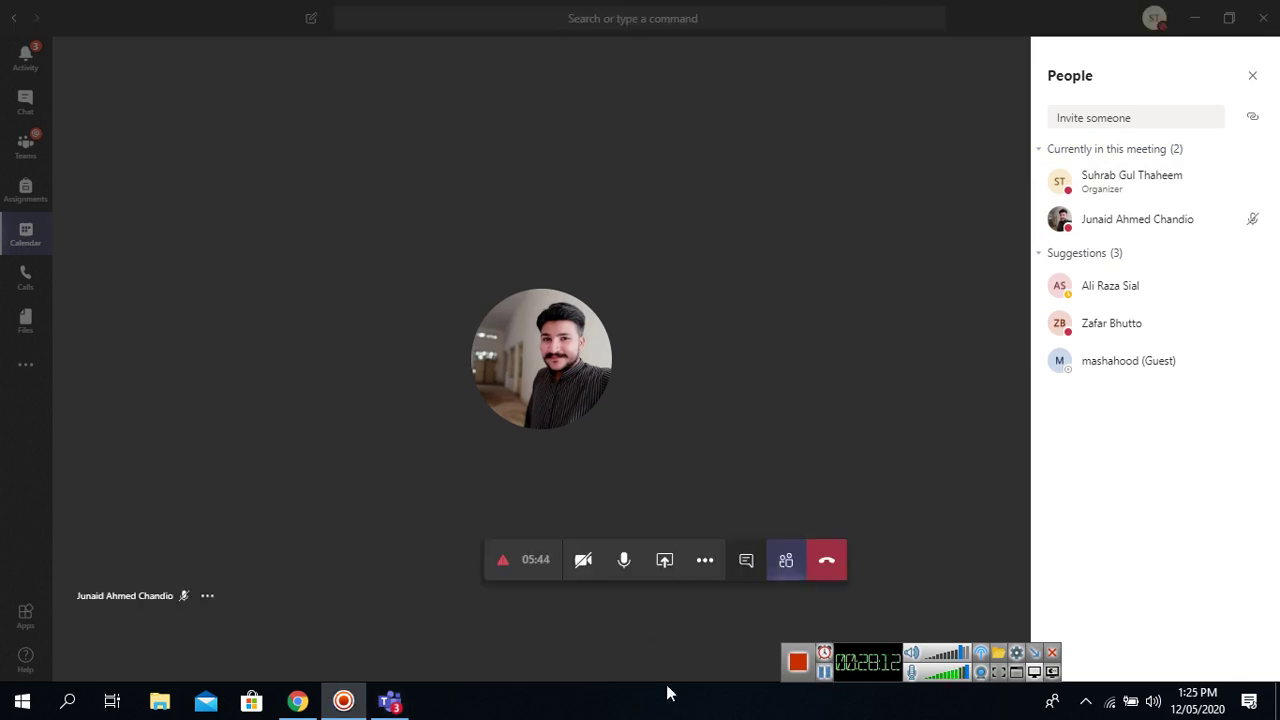
left_click(824, 672)
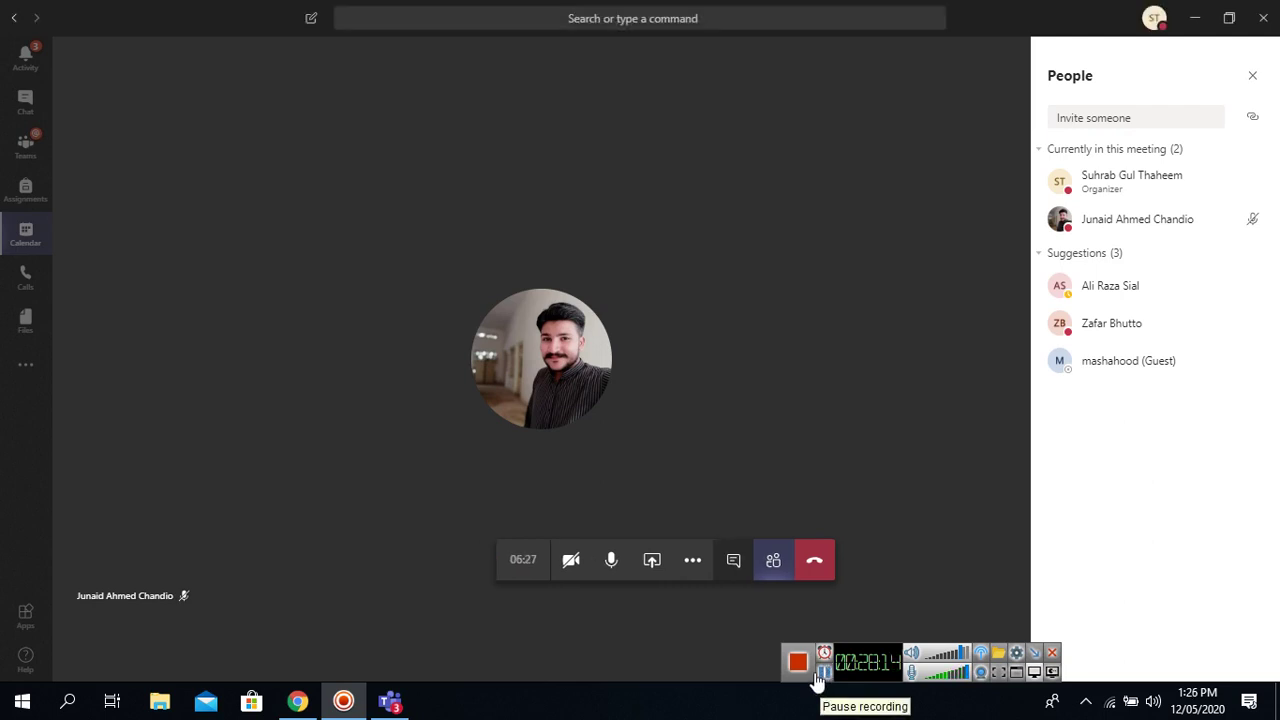
Step: Post the message "welcome" in the Lecture no 1 meeting chat
left_click(733, 563)
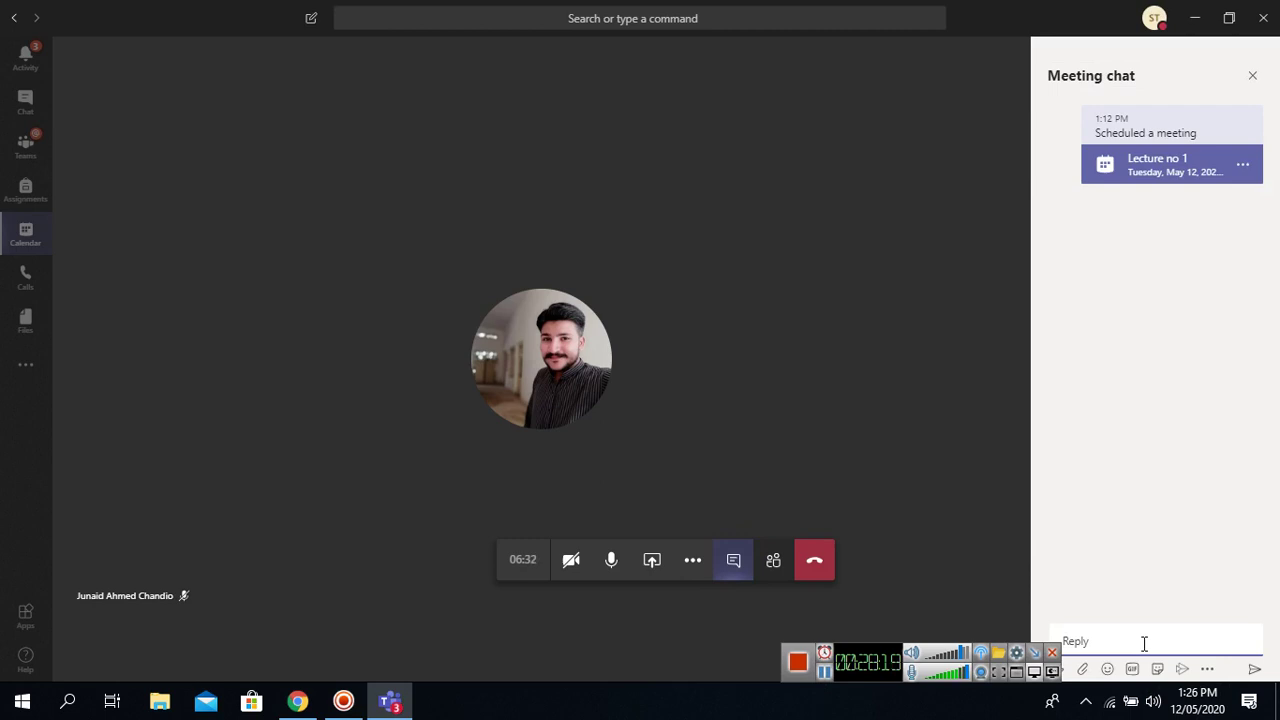
type("welcome")
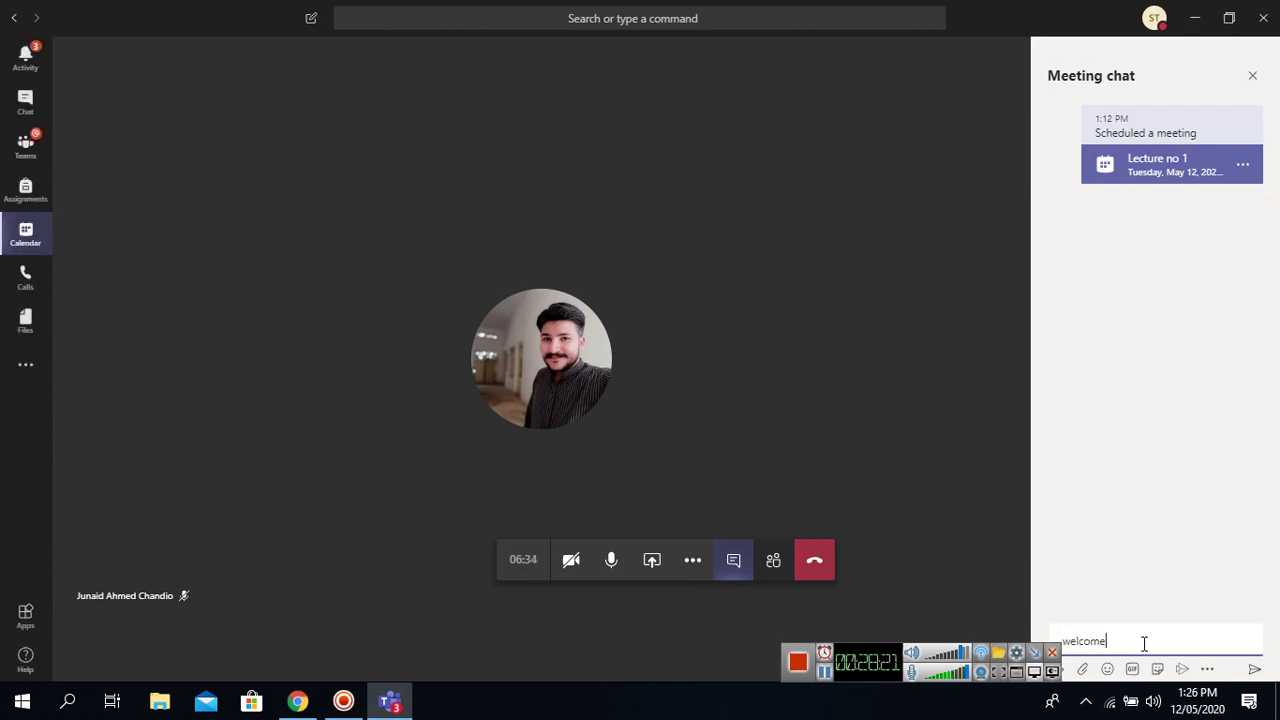
key("Return")
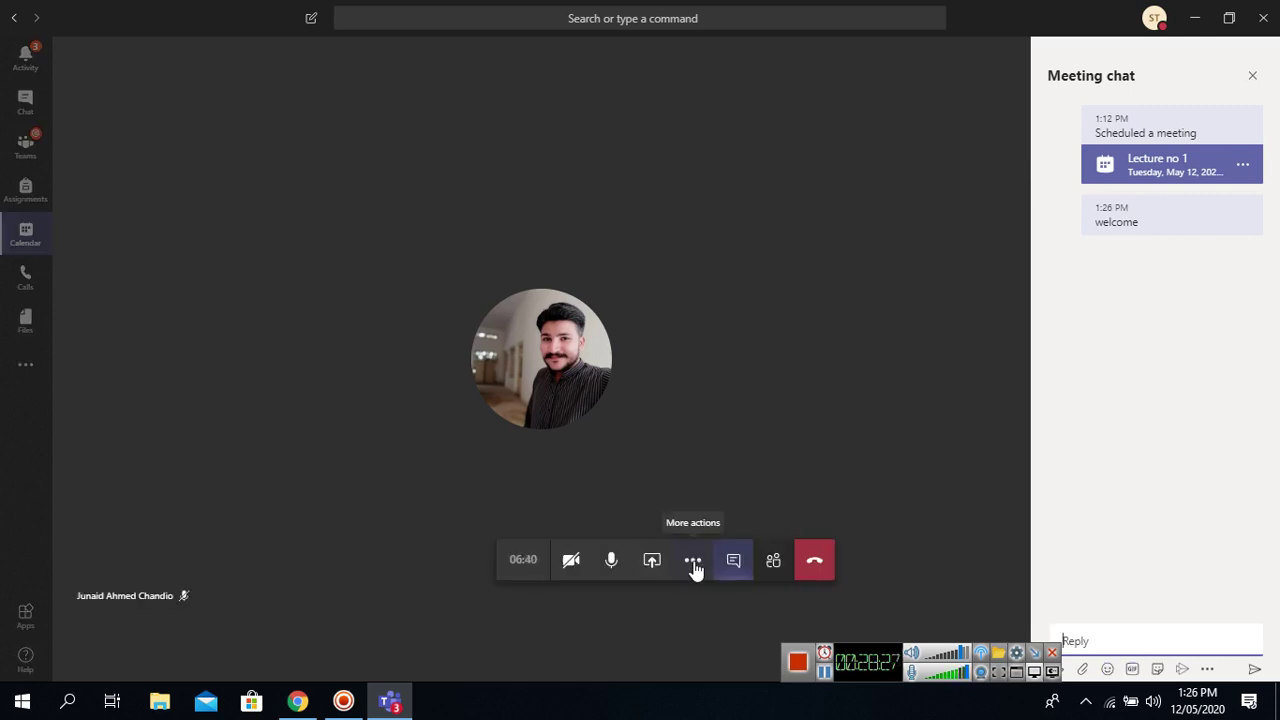
Step: Switch from the meeting chat to the participant list to review the attendees, and return to the chat
left_click(733, 563)
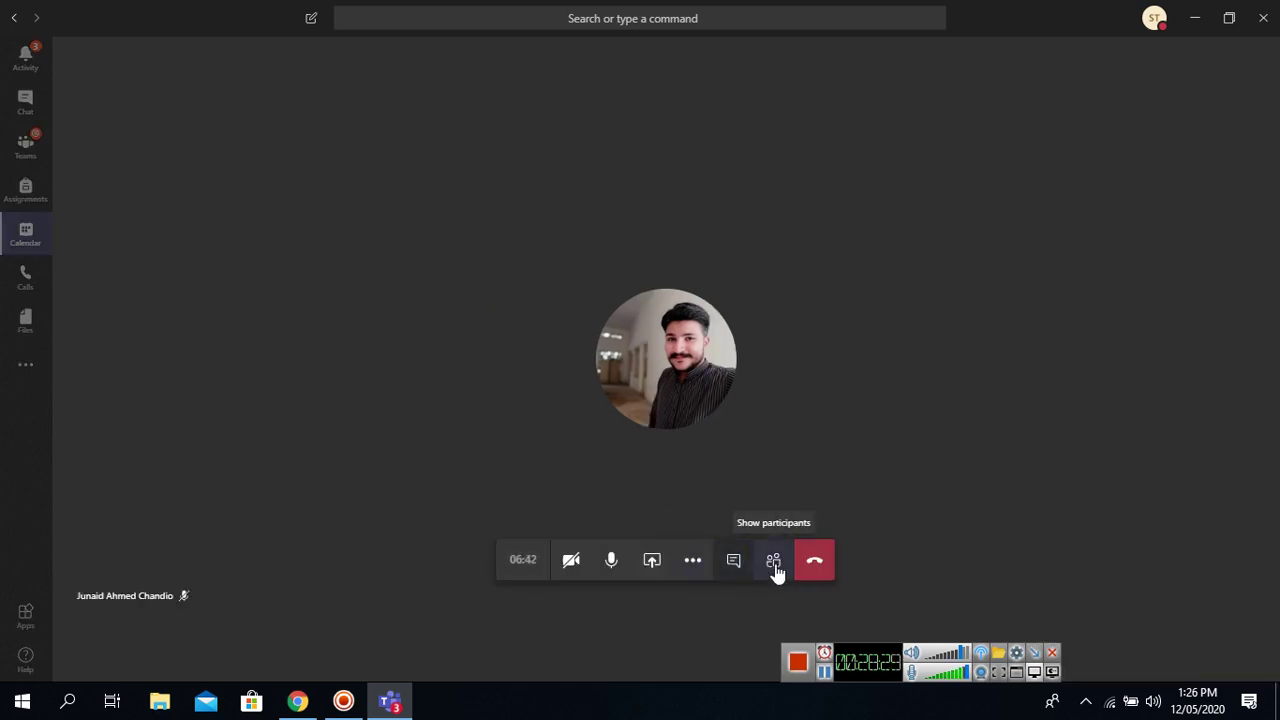
left_click(773, 566)
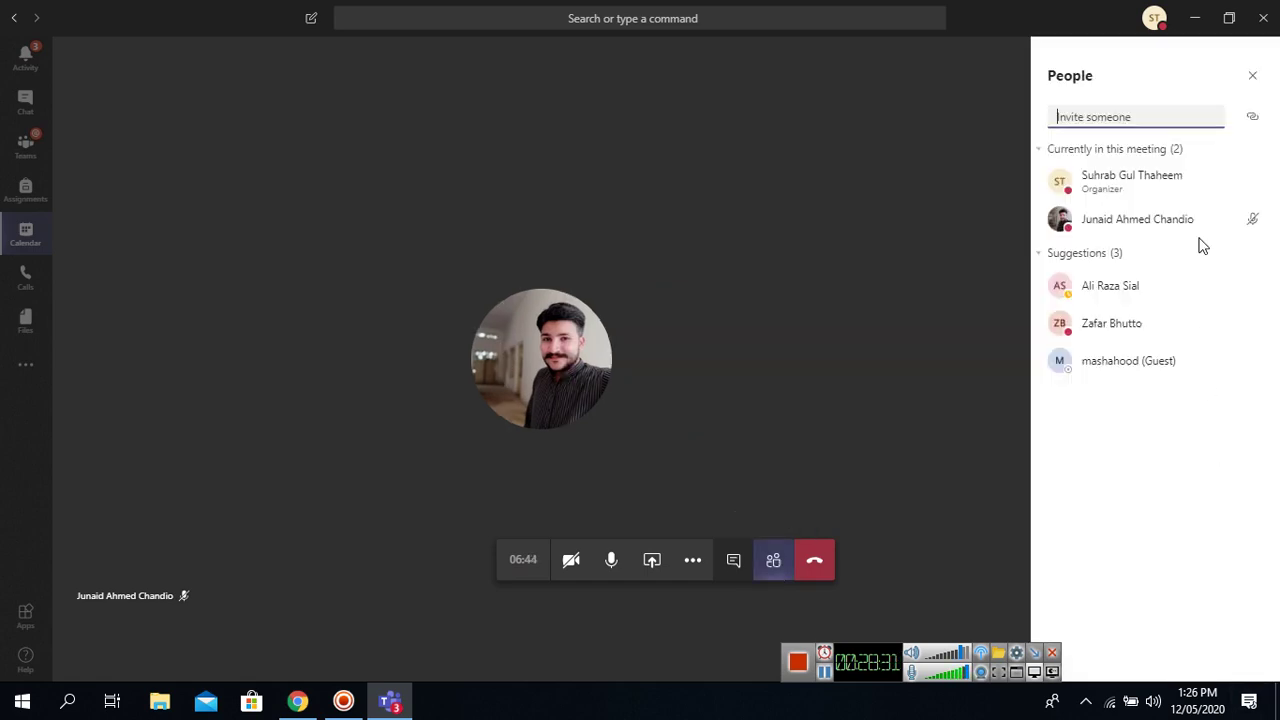
left_click(733, 560)
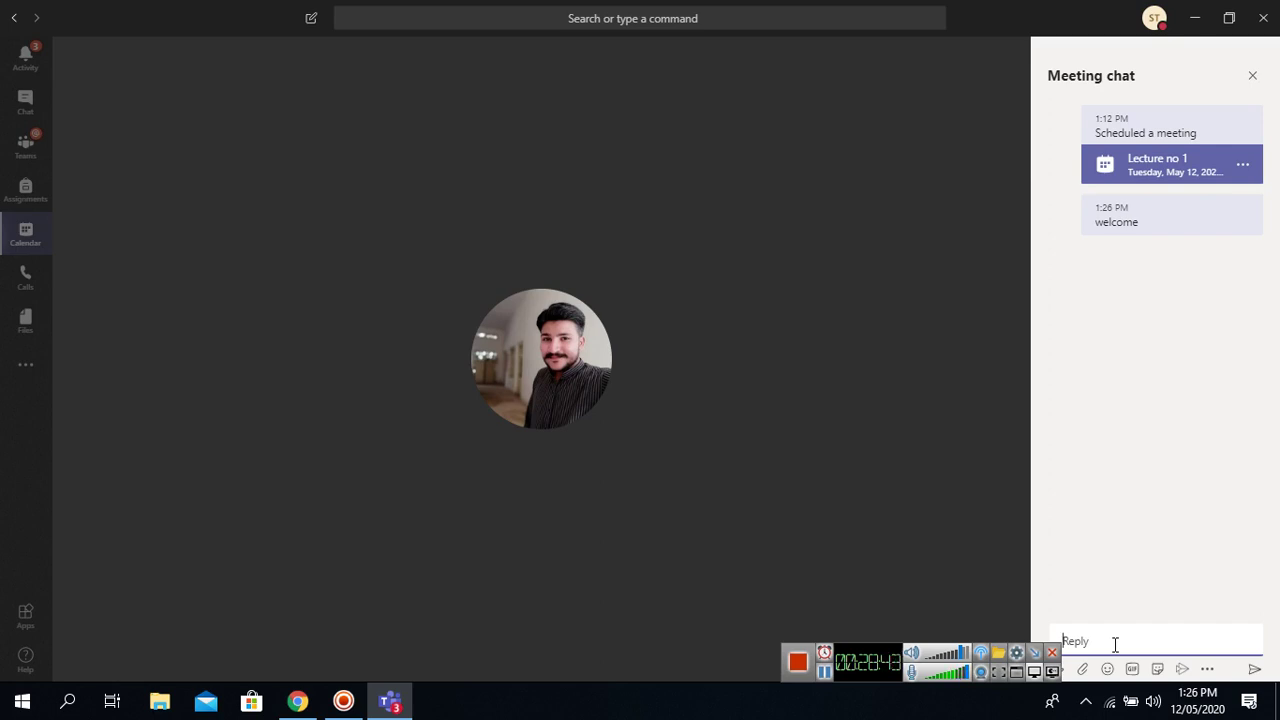
mouse_move(1106, 640)
left_click(826, 676)
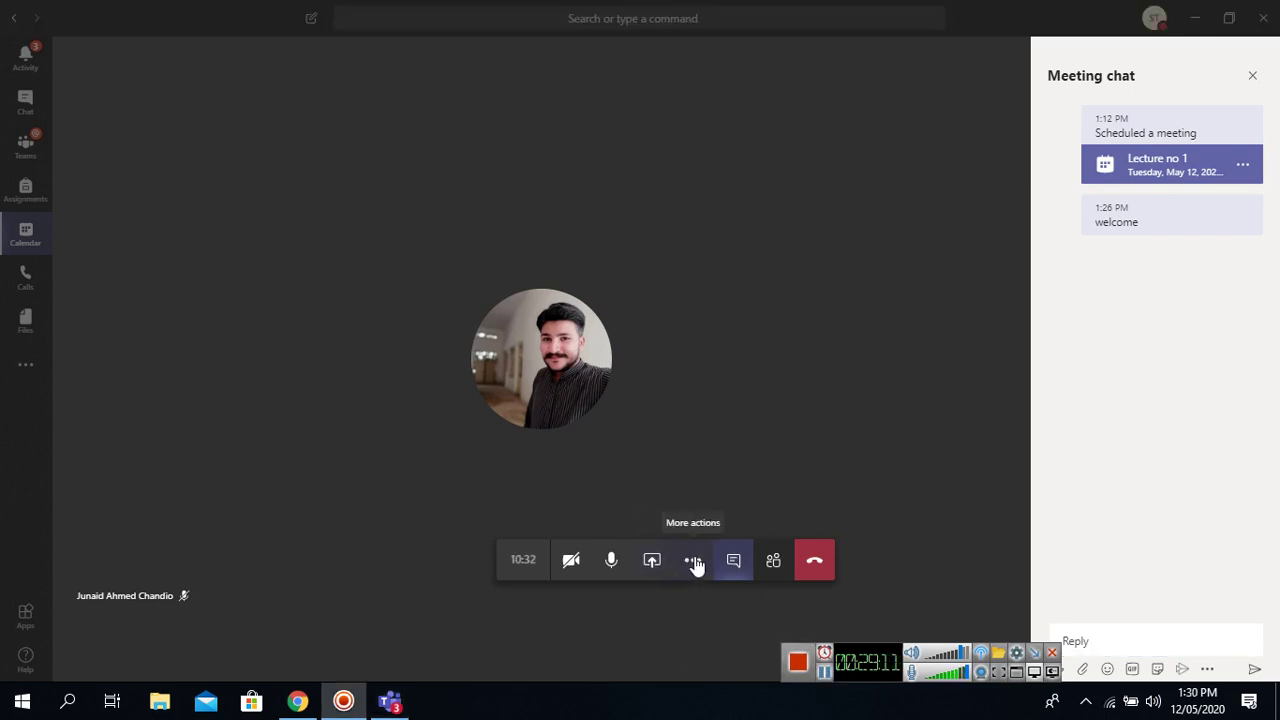
left_click(822, 673)
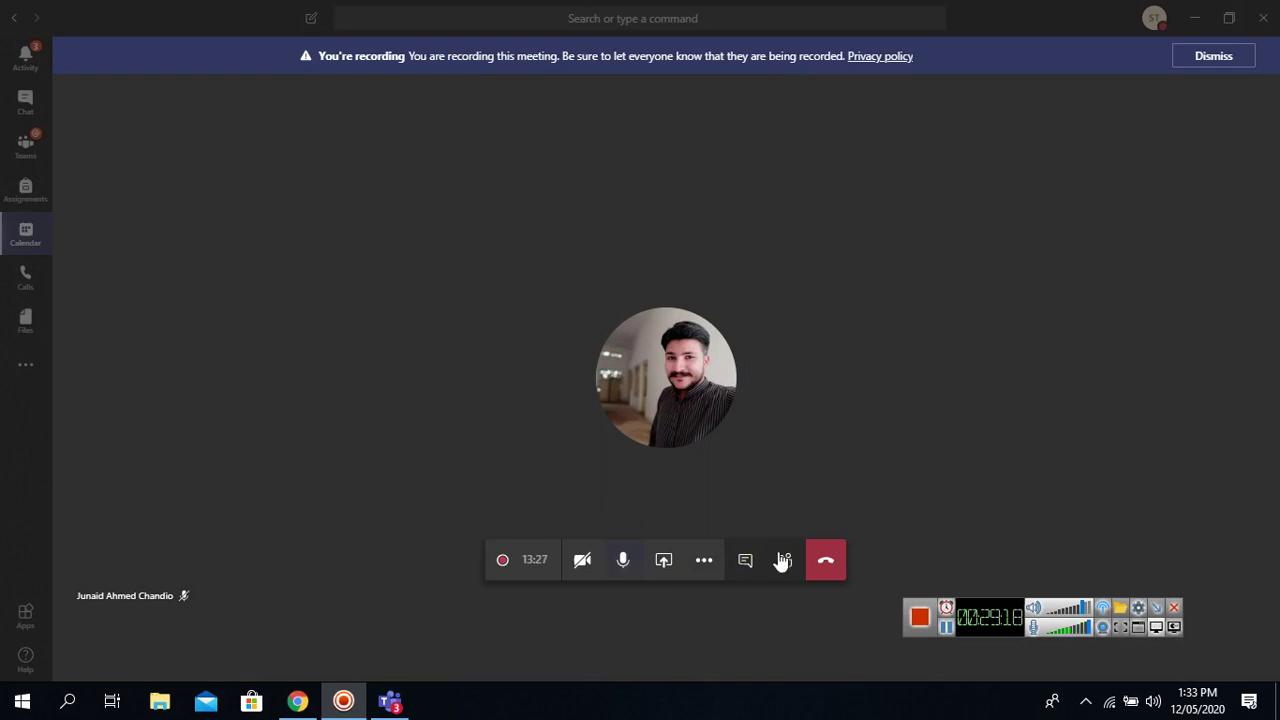
Step: Minimize the meeting window, open the cpt testing presentation from the desktop, and return to the Teams meeting
left_click(1193, 20)
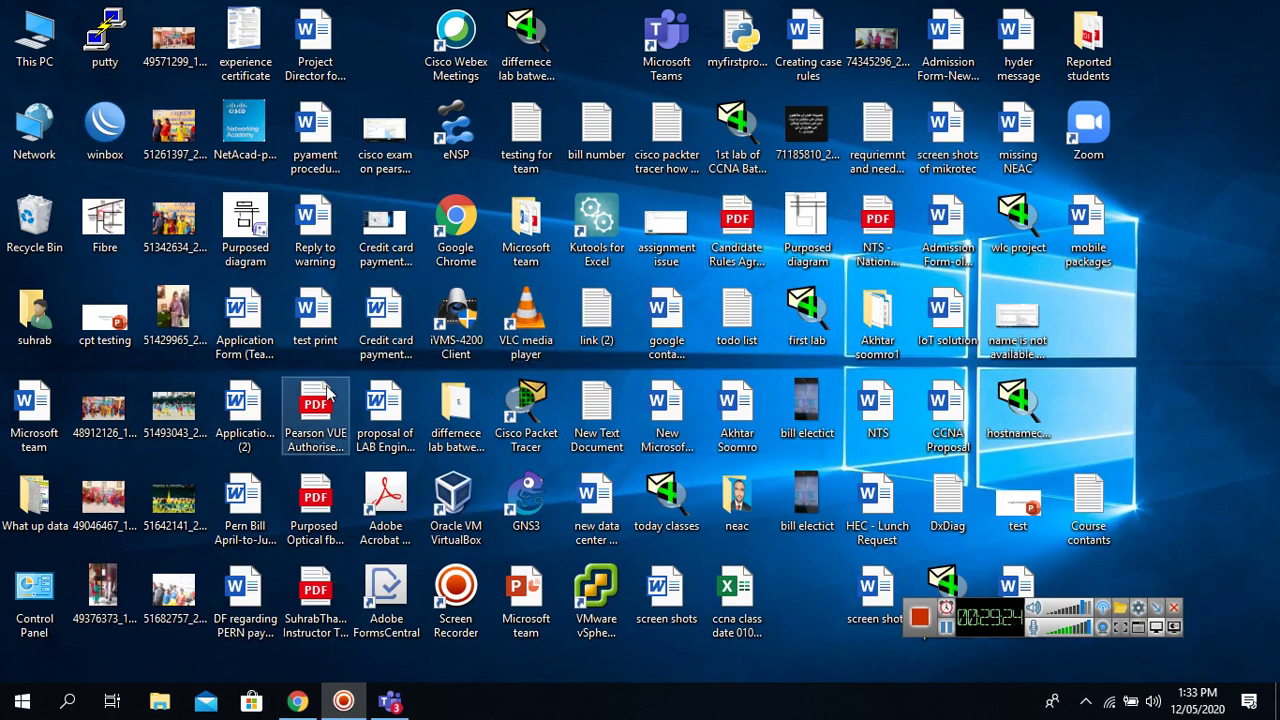
left_click(97, 331)
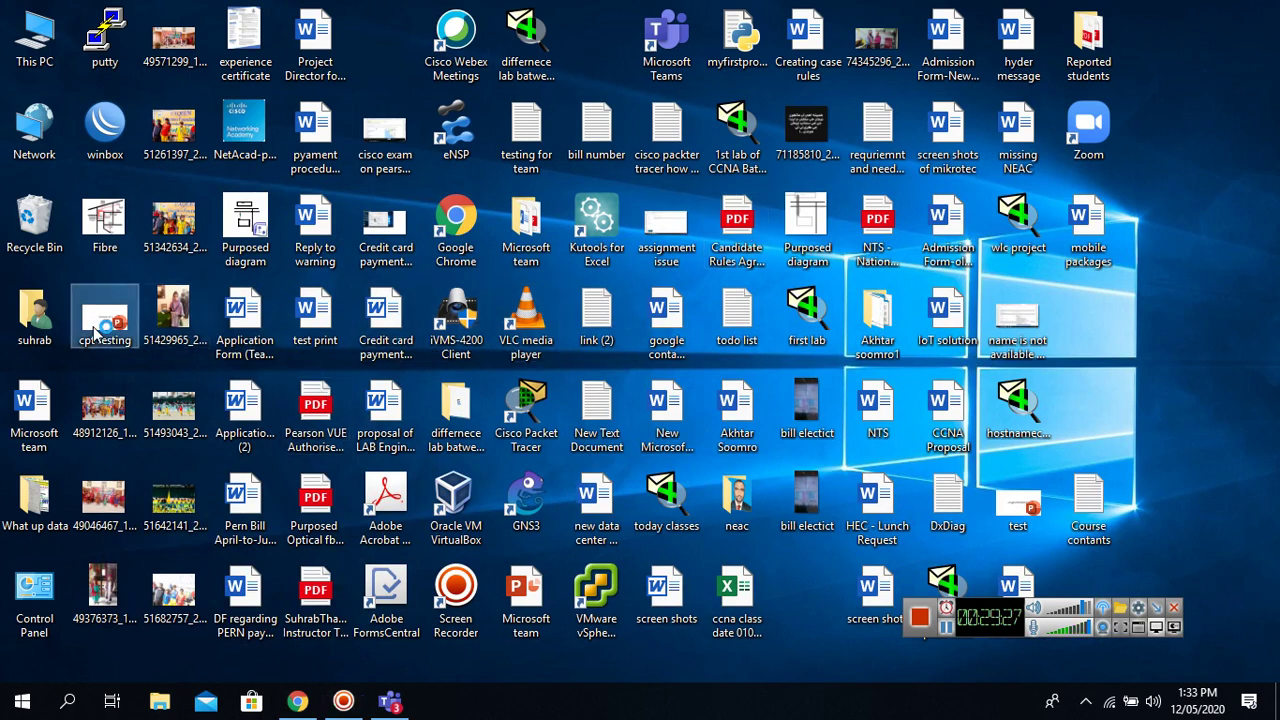
left_click(298, 702)
left_click(298, 702)
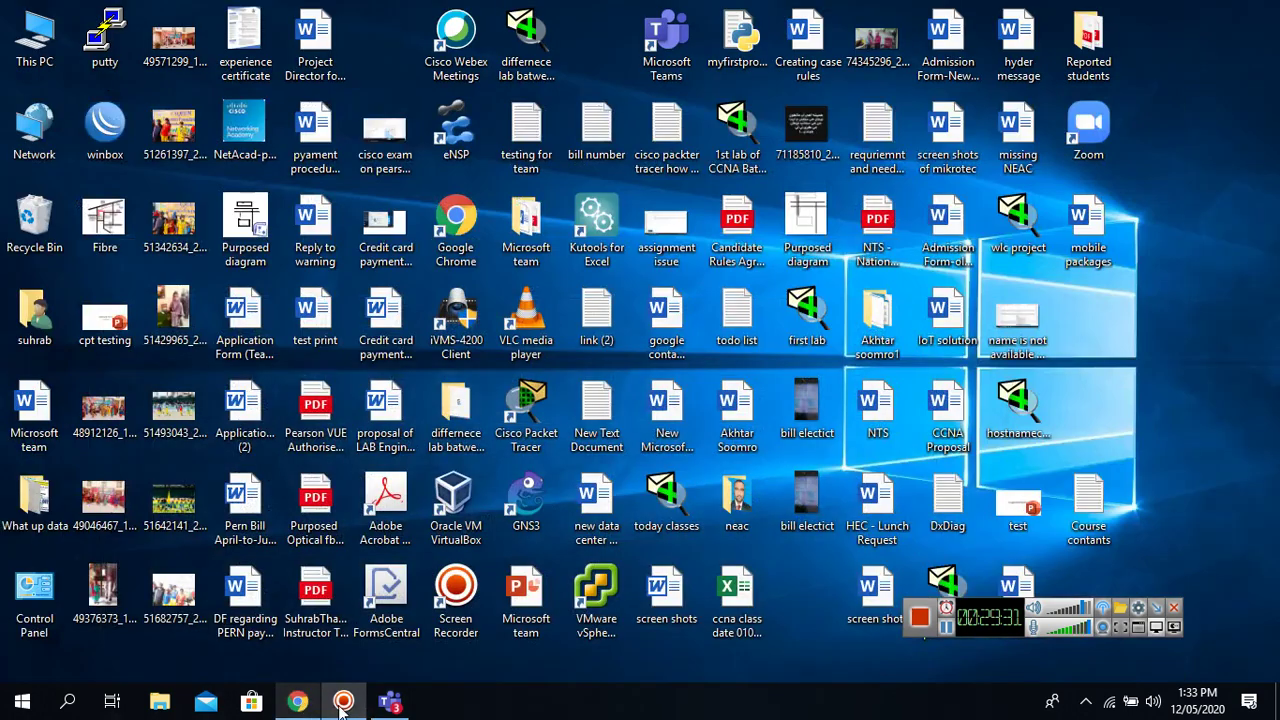
left_click(380, 704)
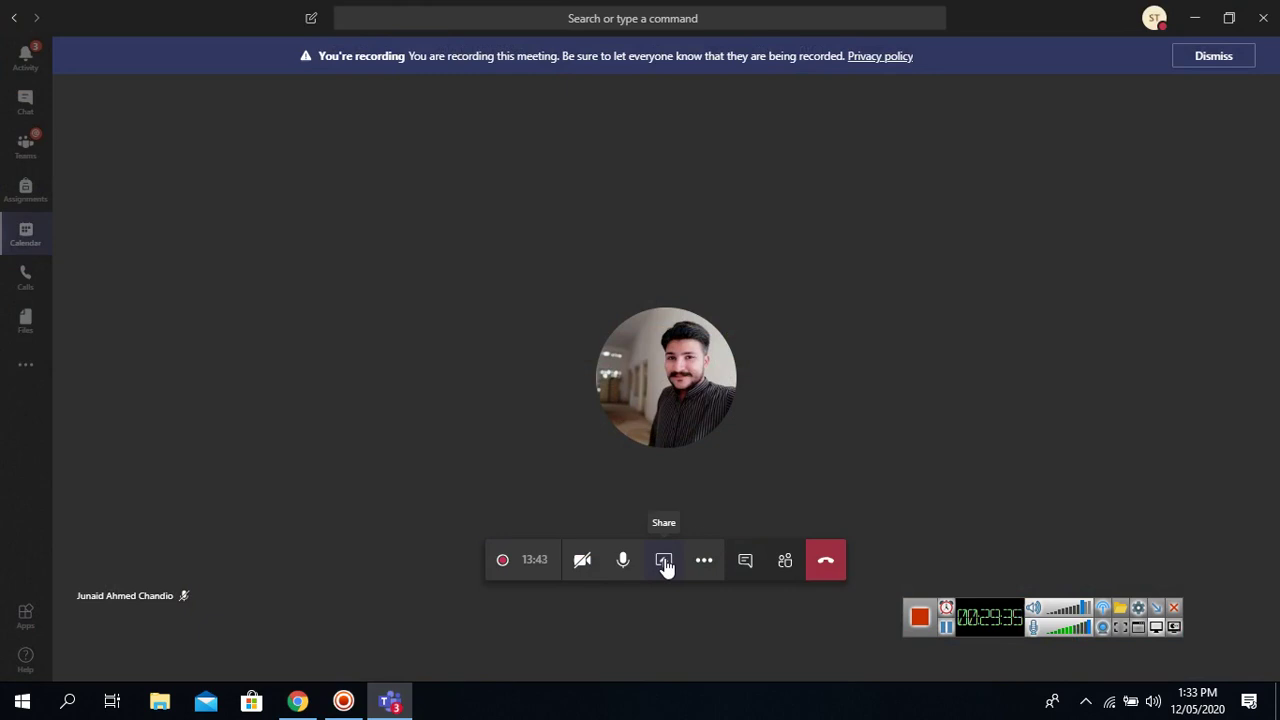
Step: Examine the meeting's screen, window, PowerPoint and whiteboard sharing options, and view the open cpt testing presentation
left_click(664, 562)
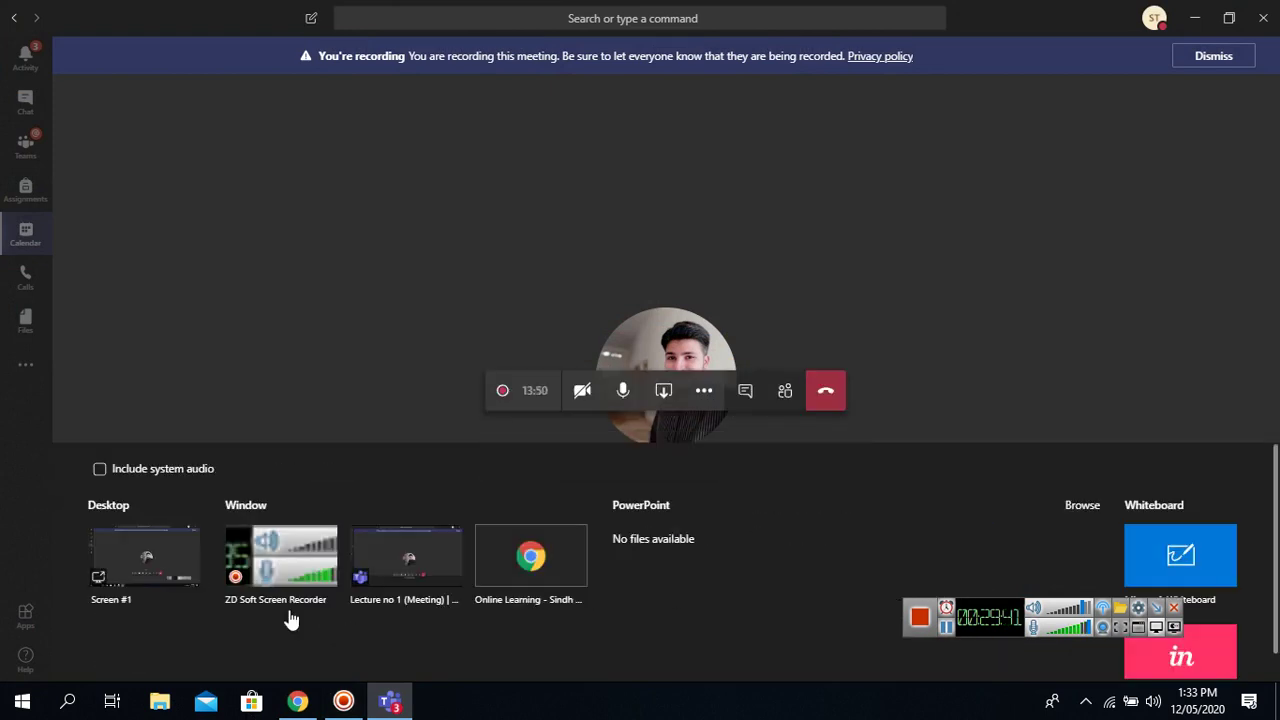
left_click(137, 540)
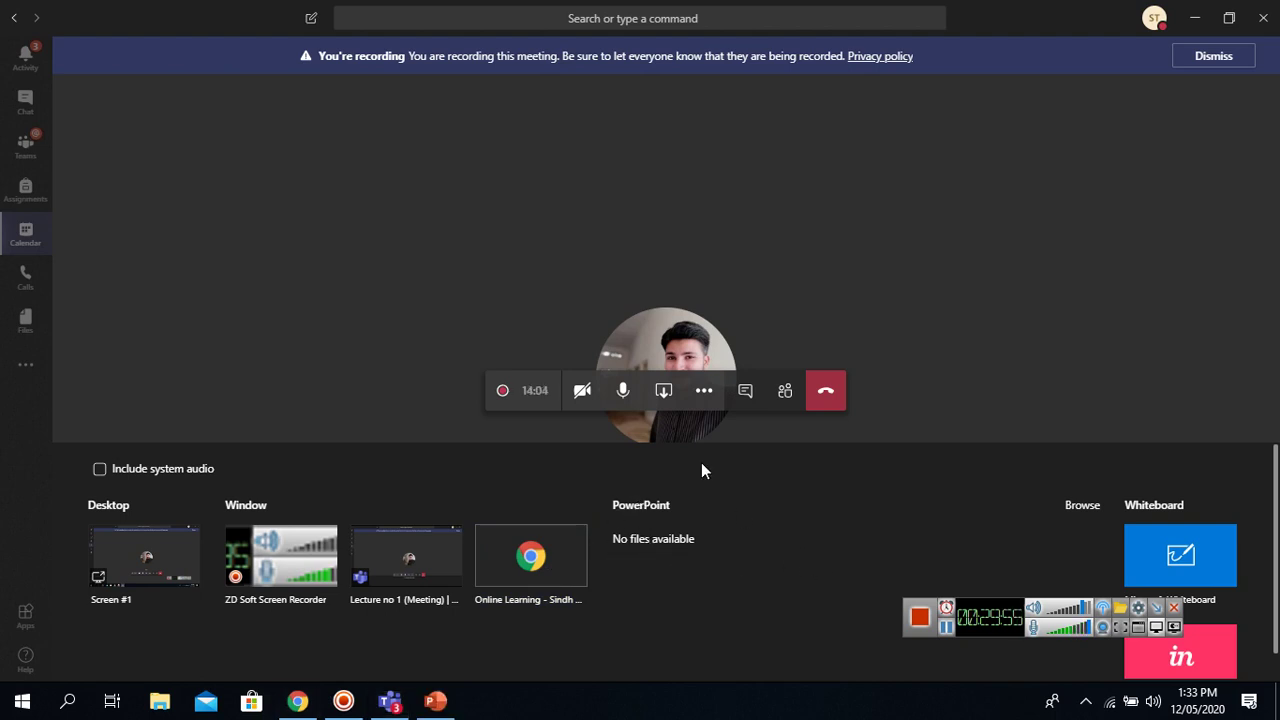
left_click(664, 391)
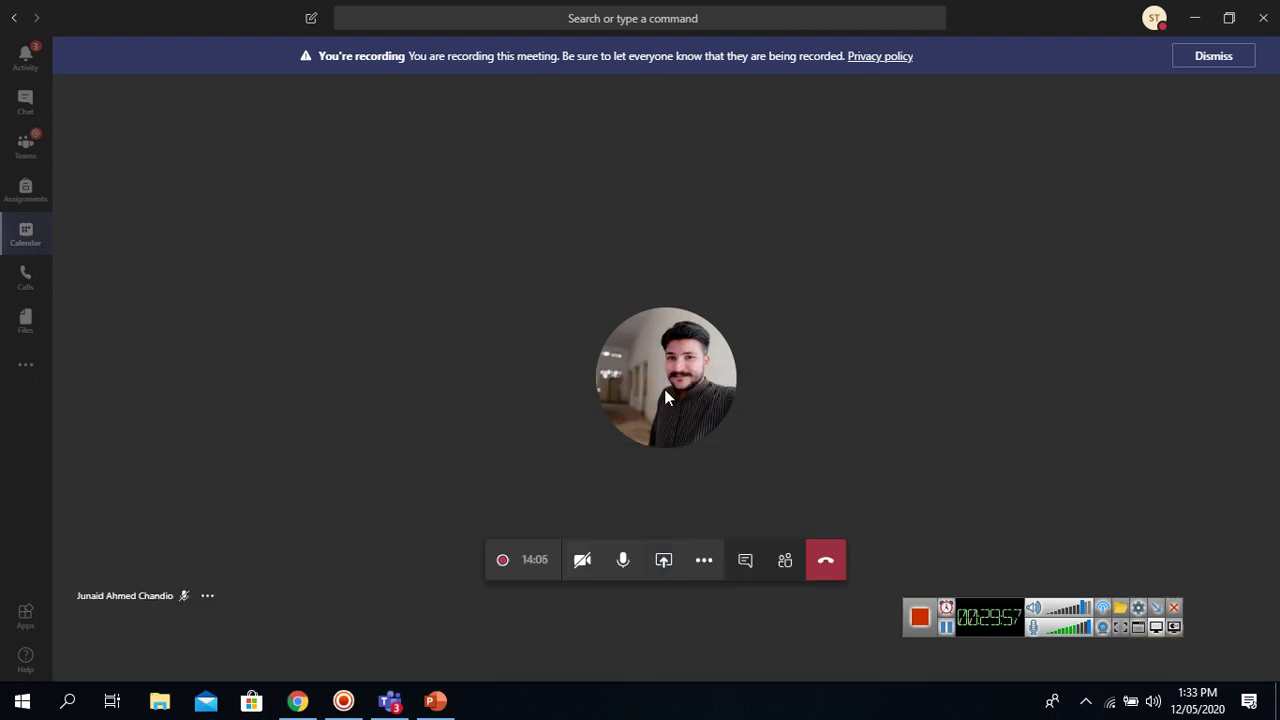
left_click(665, 562)
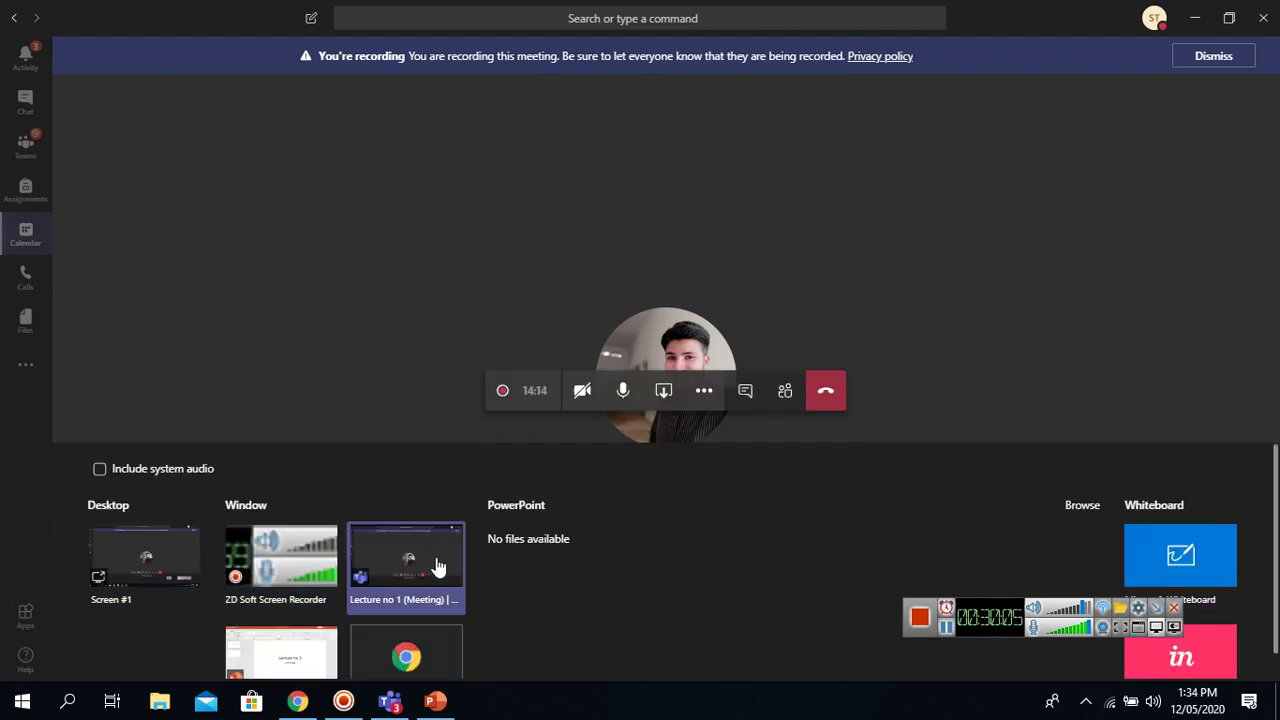
left_click(435, 701)
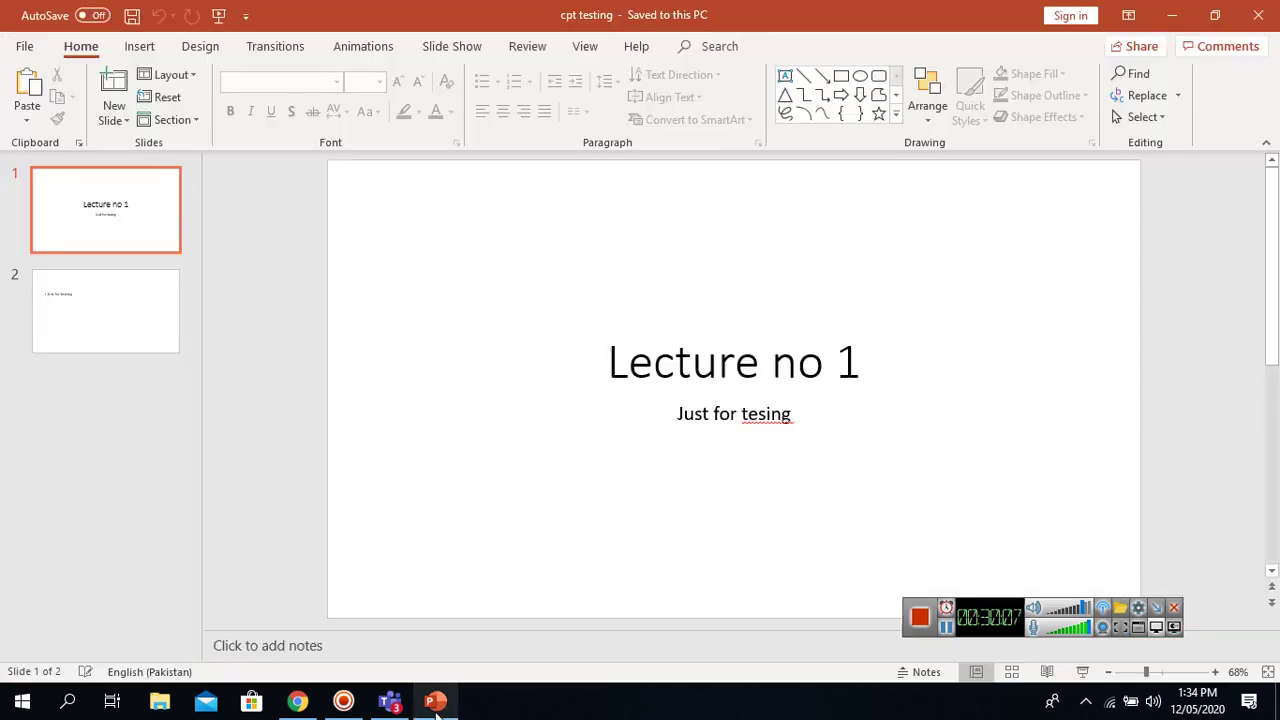
left_click(435, 701)
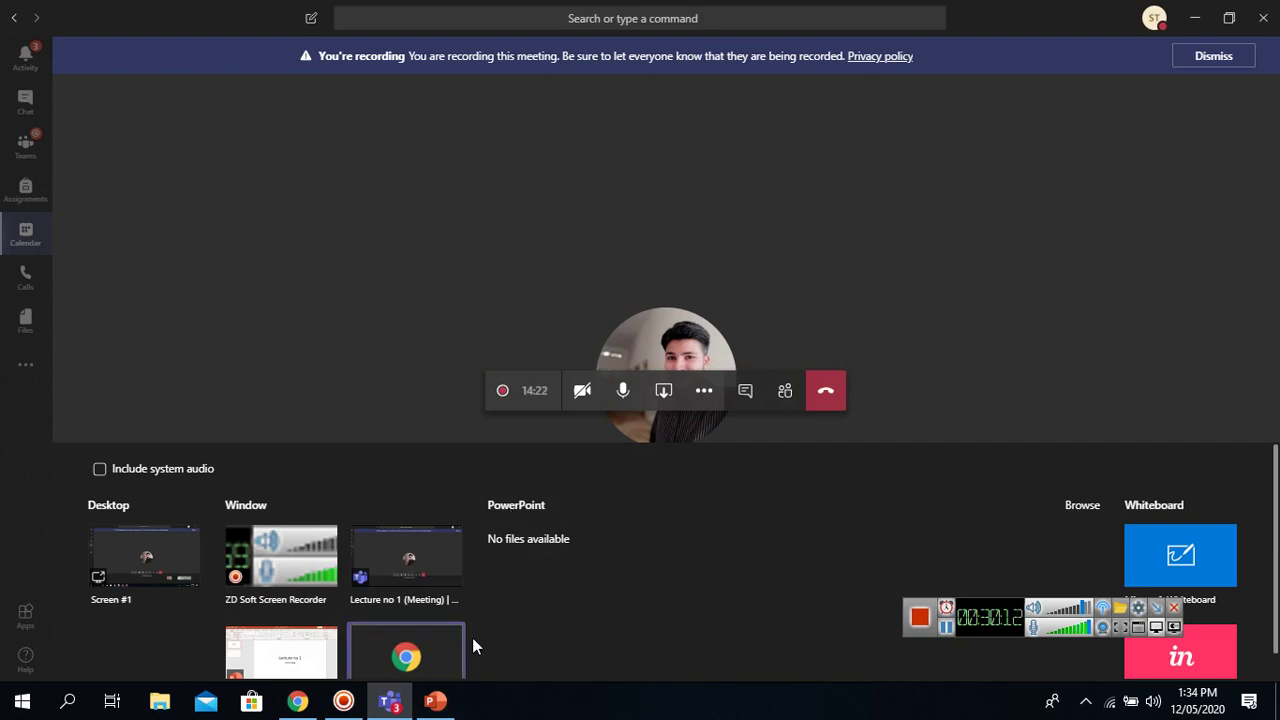
left_click(946, 627)
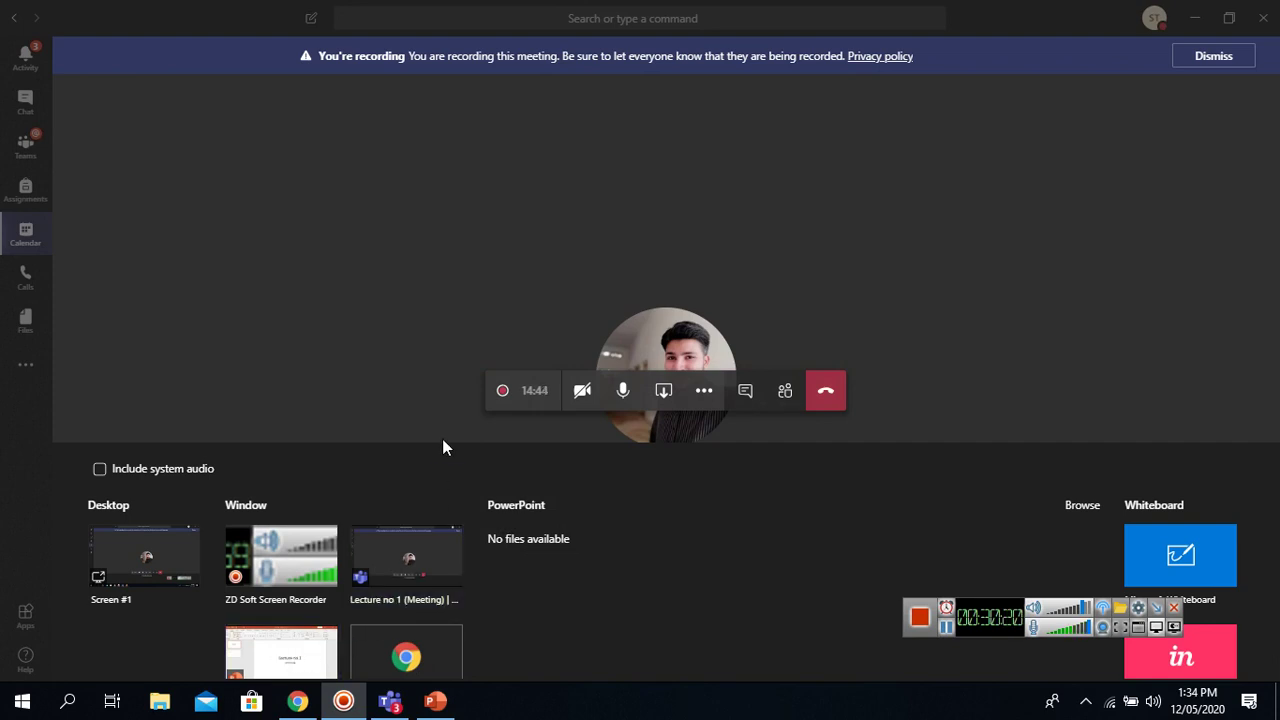
left_click(440, 703)
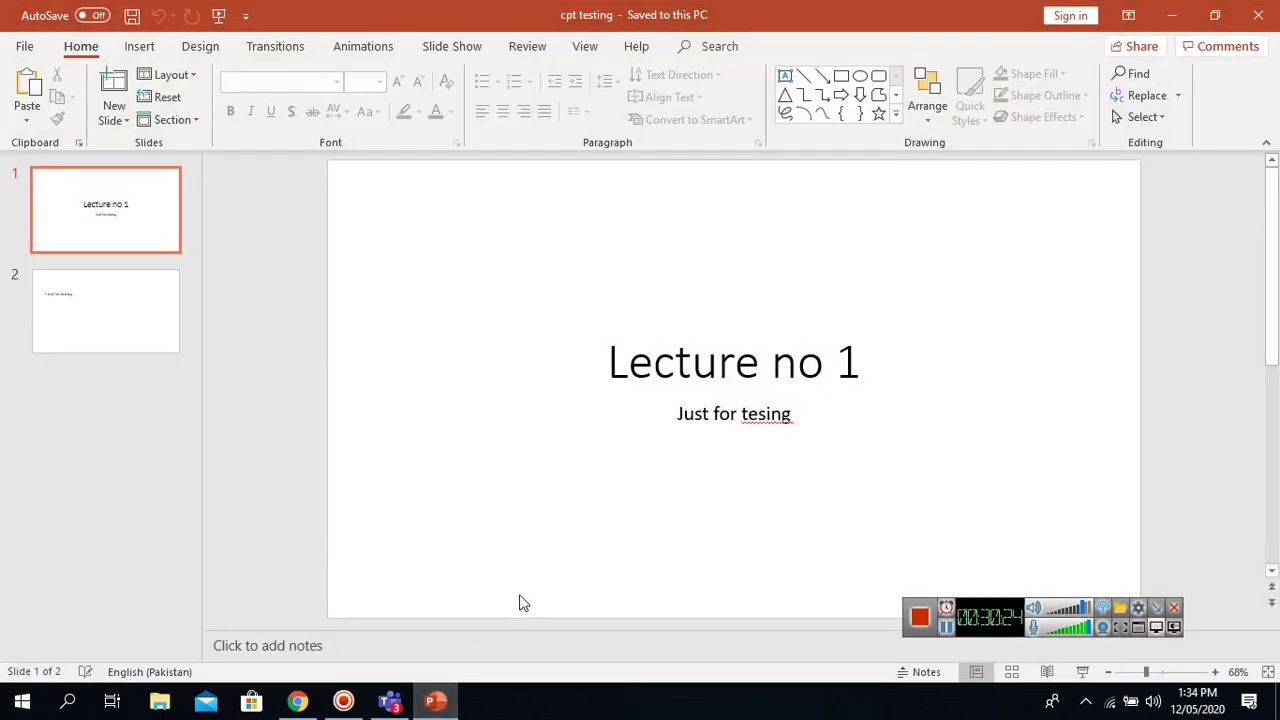
left_click(947, 628)
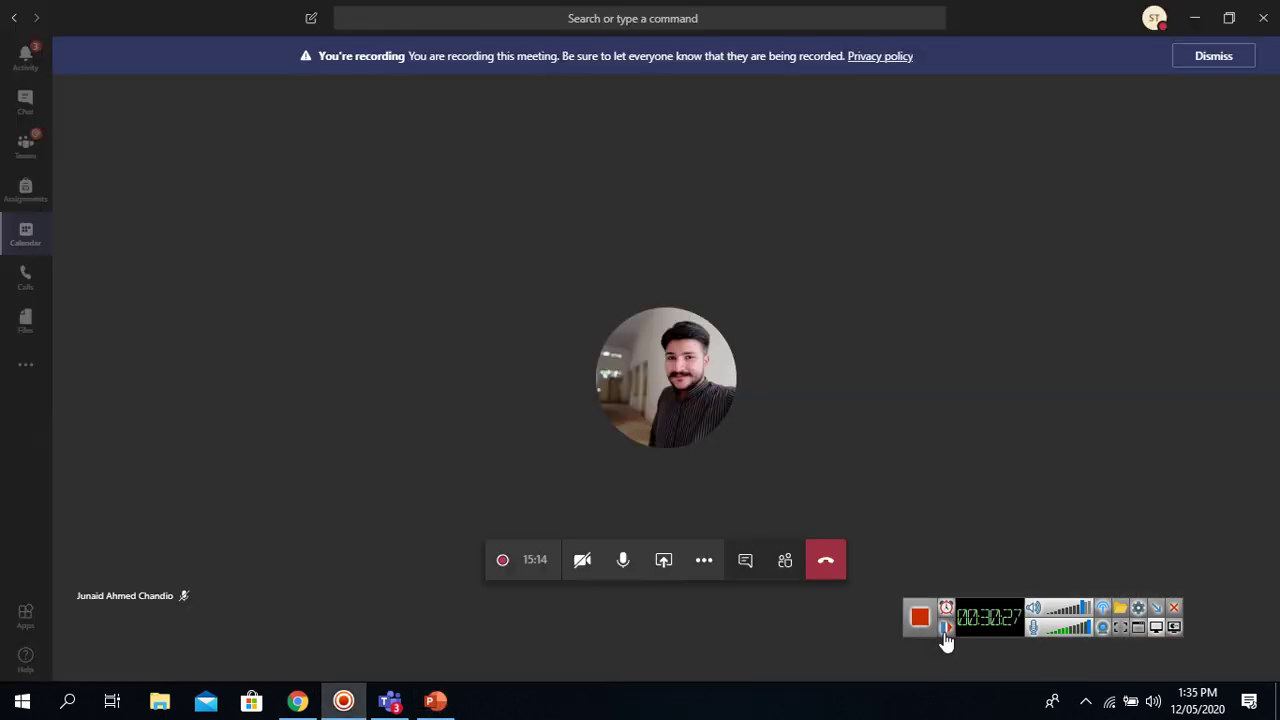
Step: Share the PowerPoint file cpt testing in the meeting by uploading it from the computer's Desktop folder
left_click(663, 561)
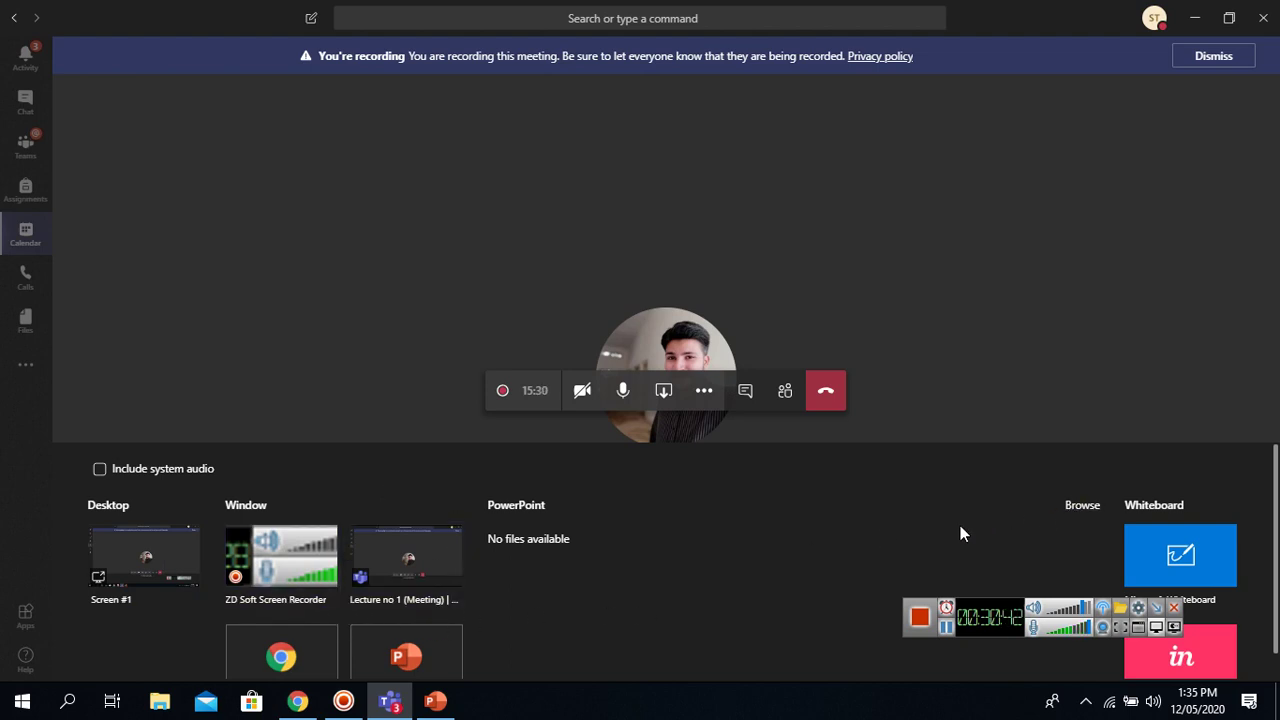
left_click(1083, 507)
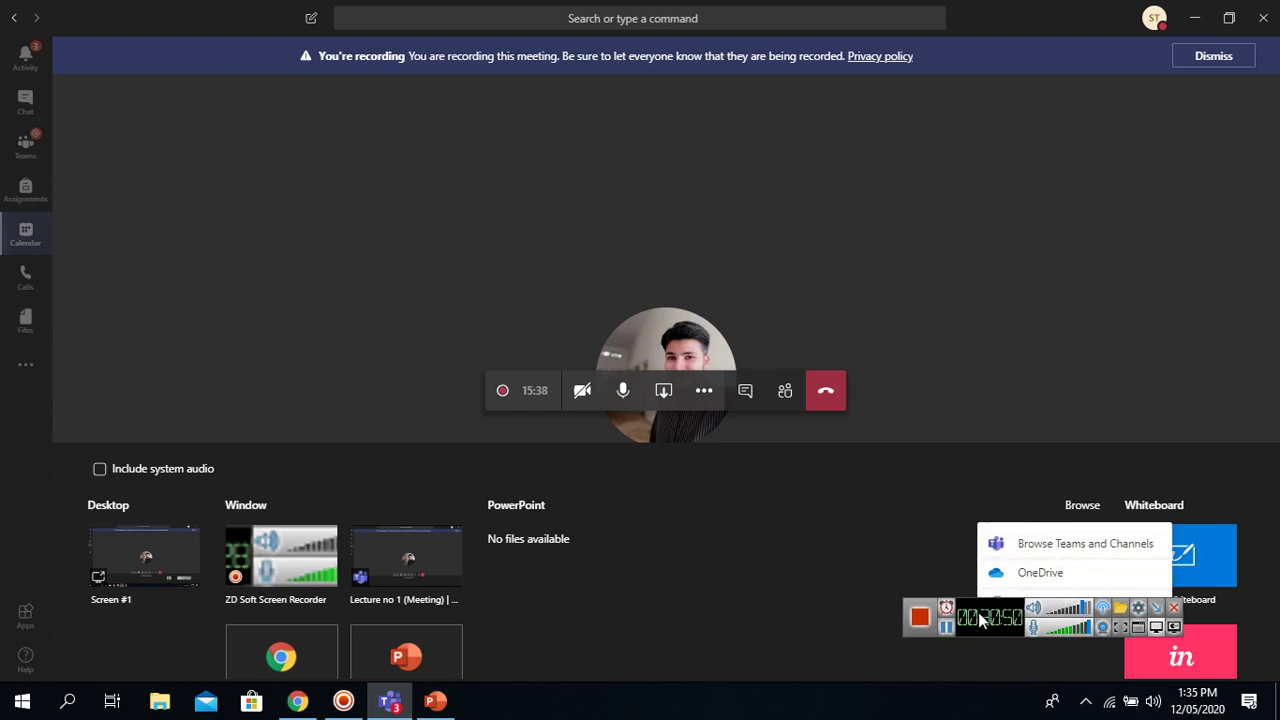
left_click_drag(982, 610, 825, 697)
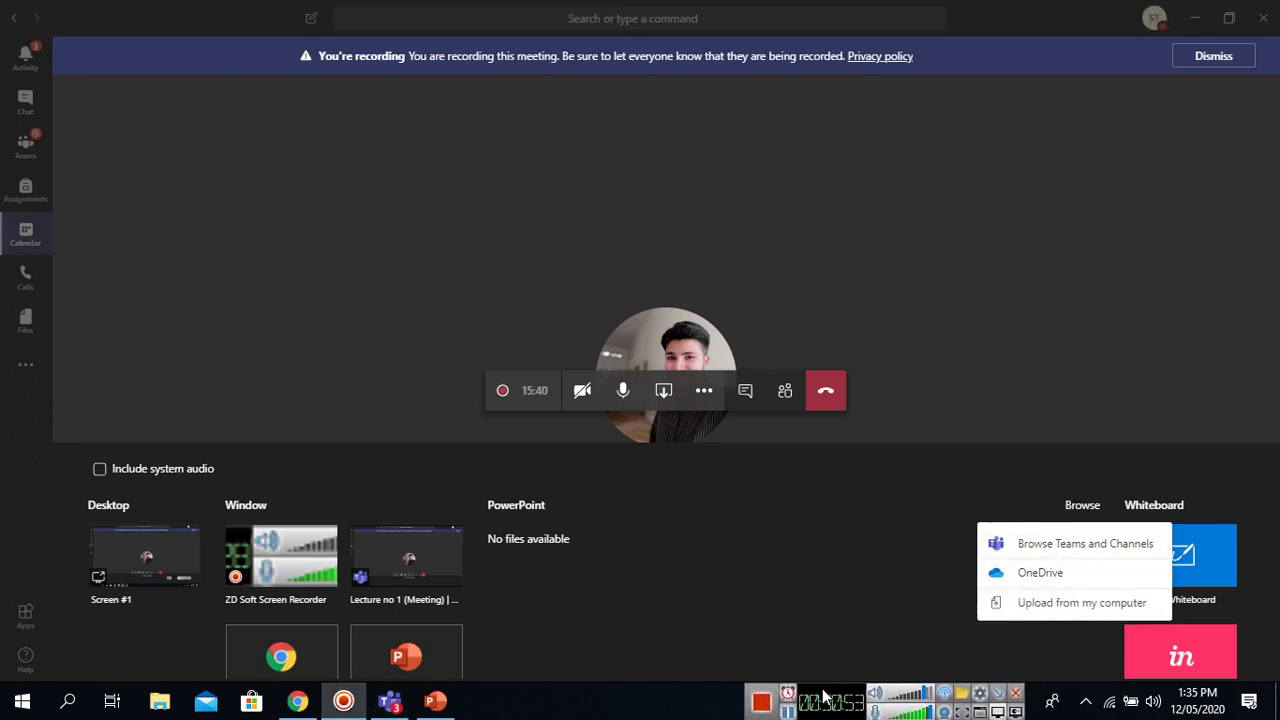
left_click(1066, 603)
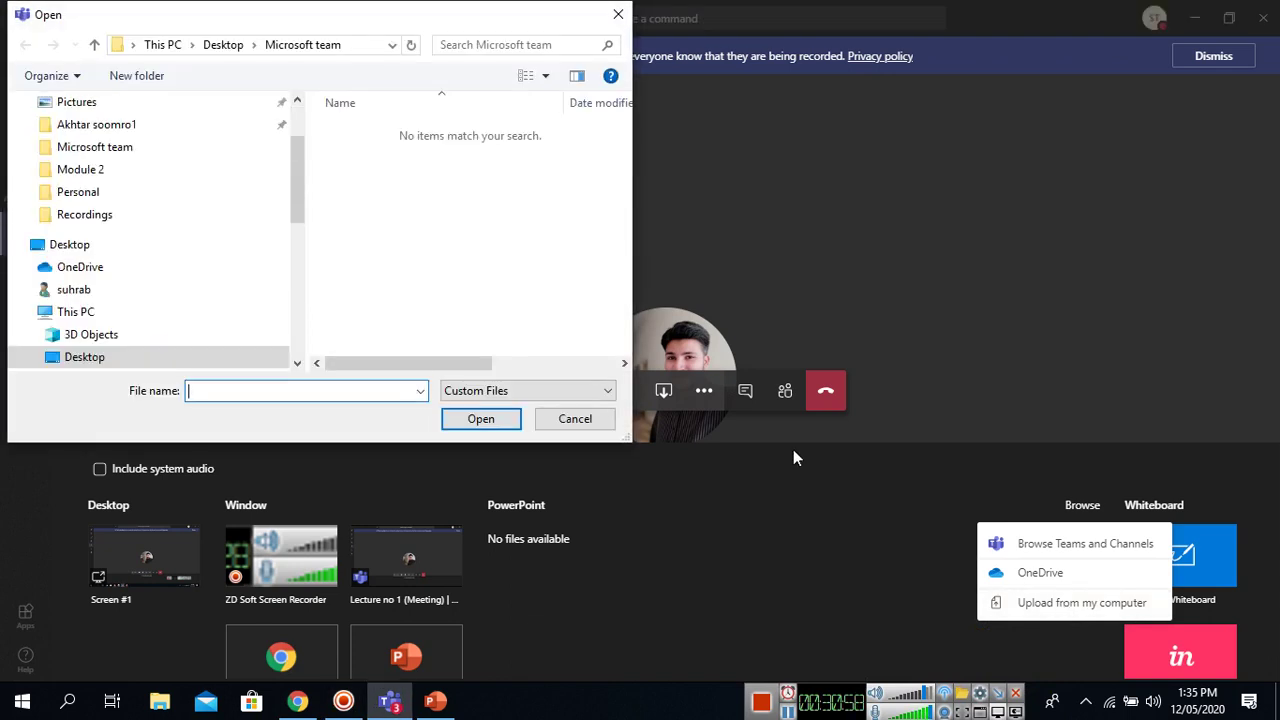
left_click(92, 362)
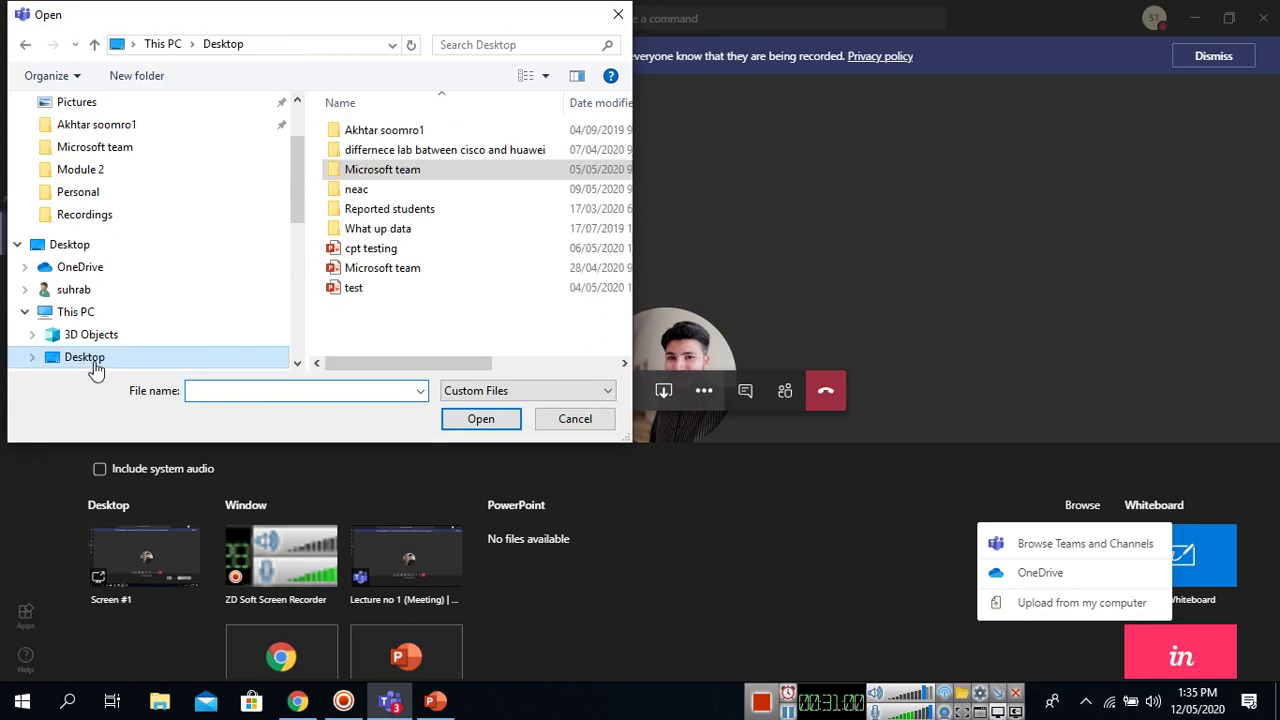
double_click(371, 250)
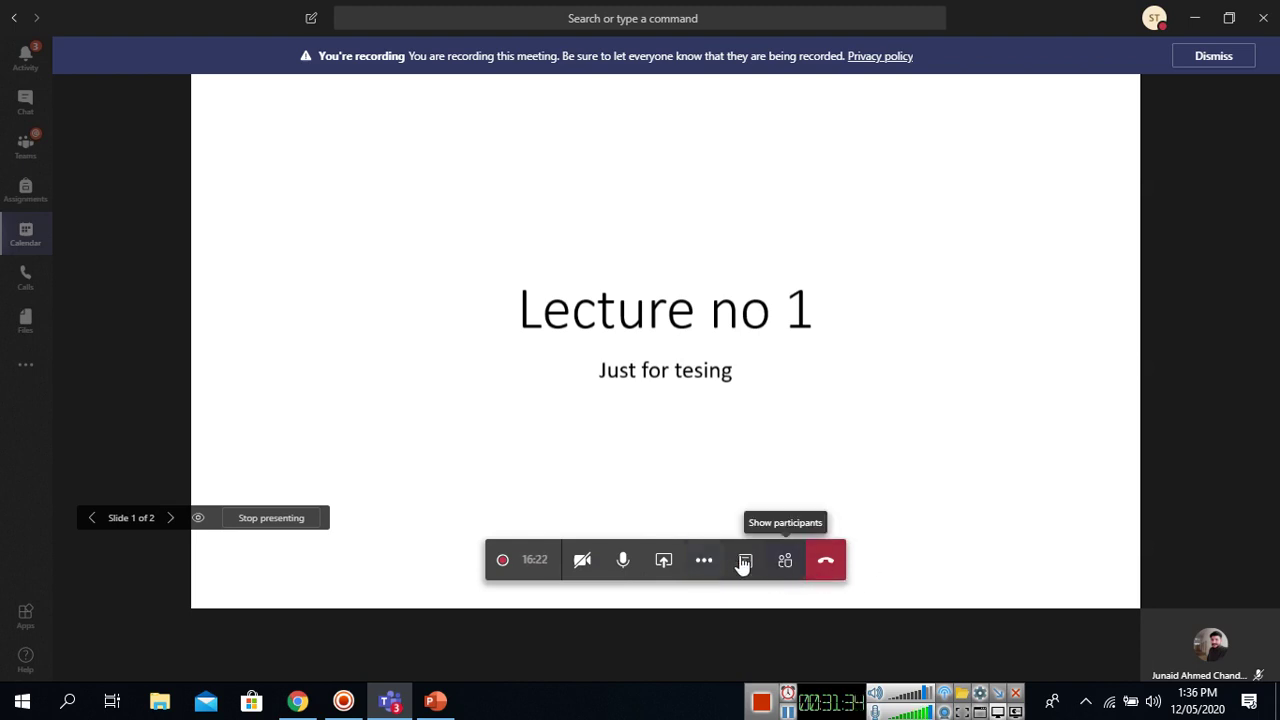
Step: Stop the recording of the Lecture no 1 meeting and confirm it
left_click(706, 560)
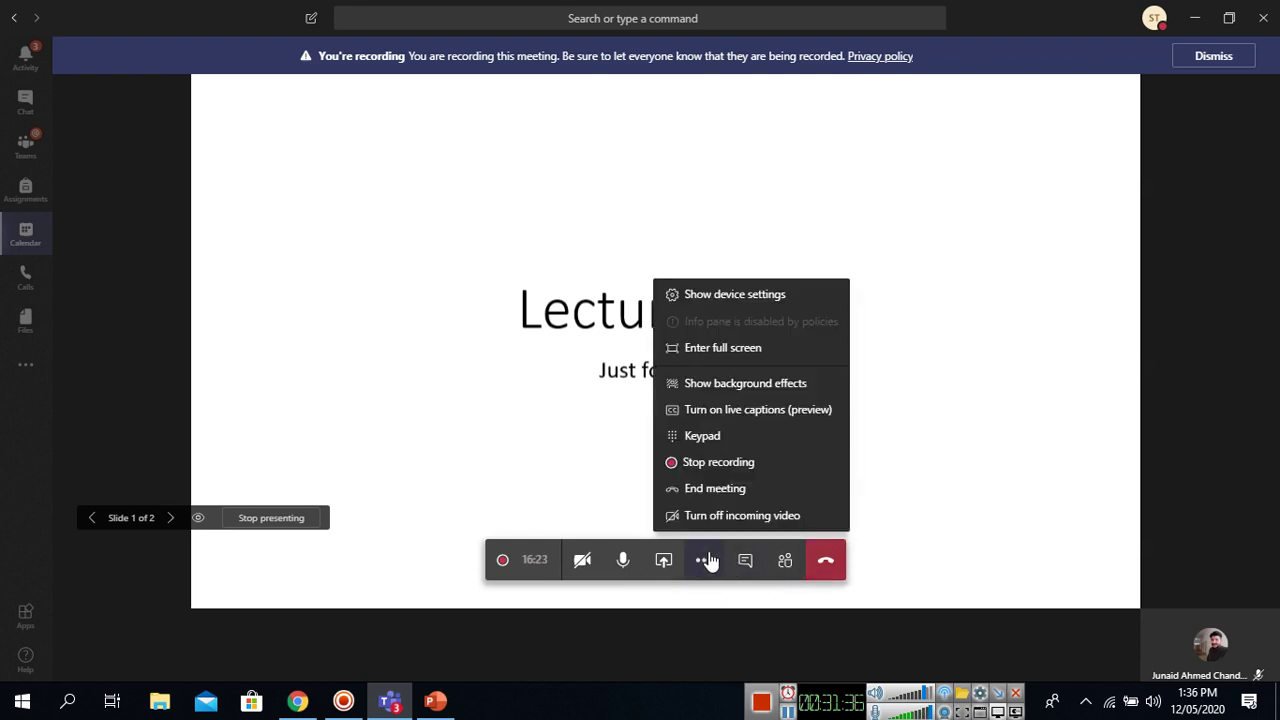
left_click(724, 464)
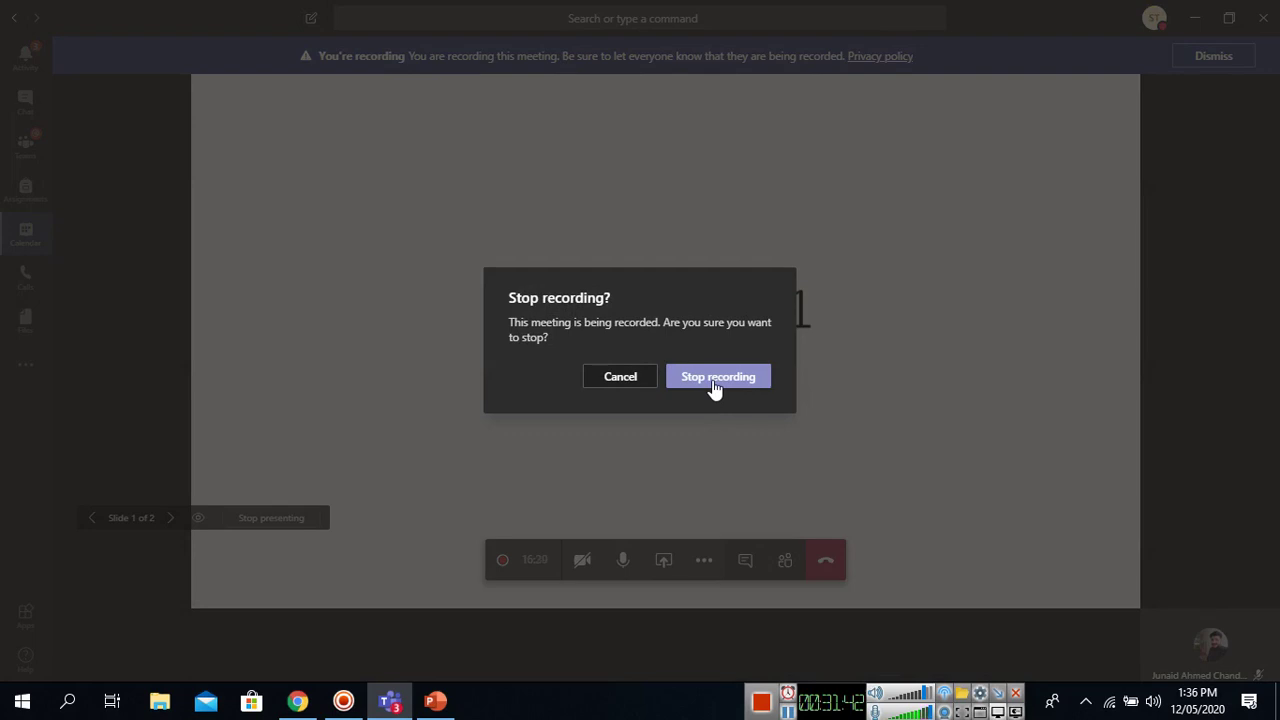
left_click(716, 386)
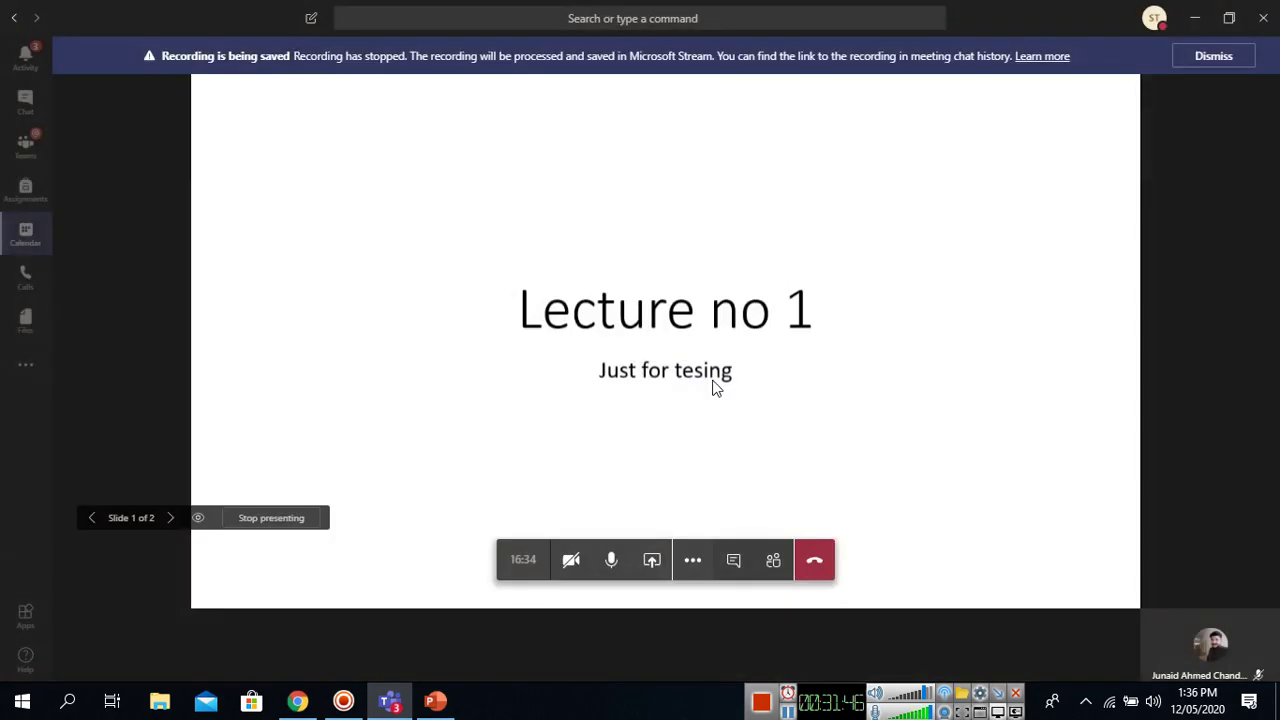
Step: Leave the Lecture no 1 meeting and rate the call quality with four stars
left_click(816, 562)
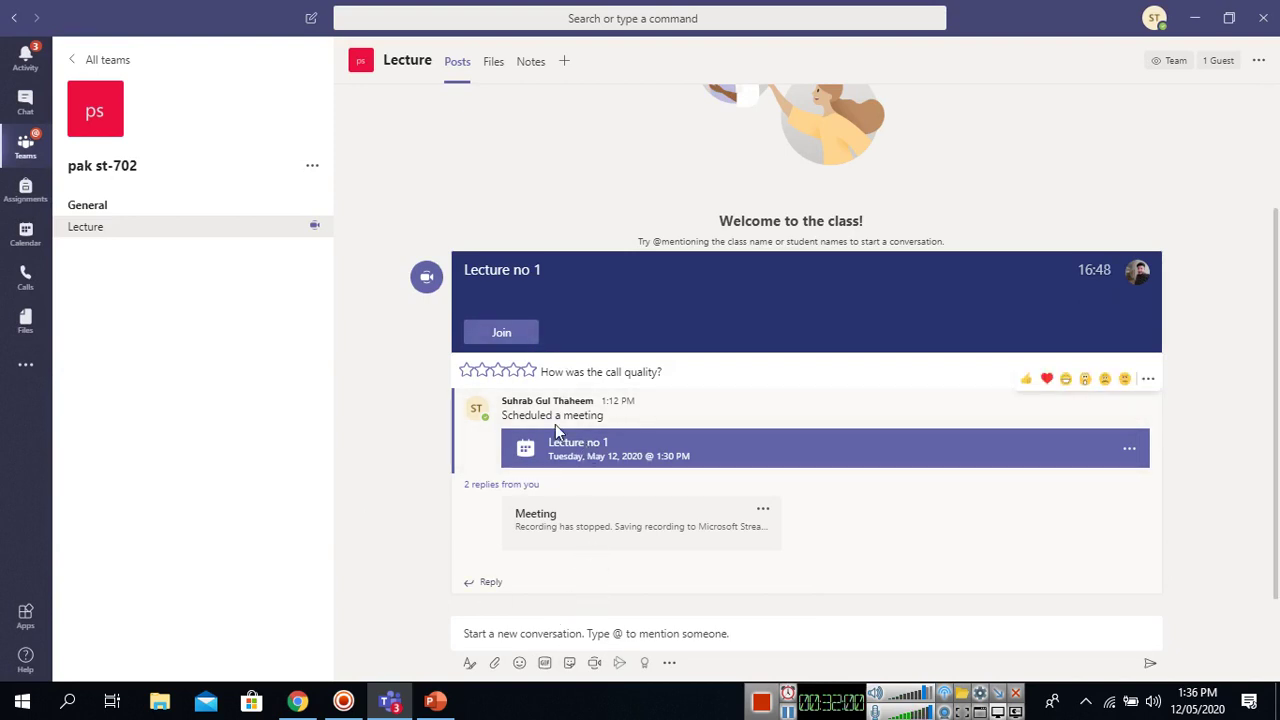
left_click(513, 371)
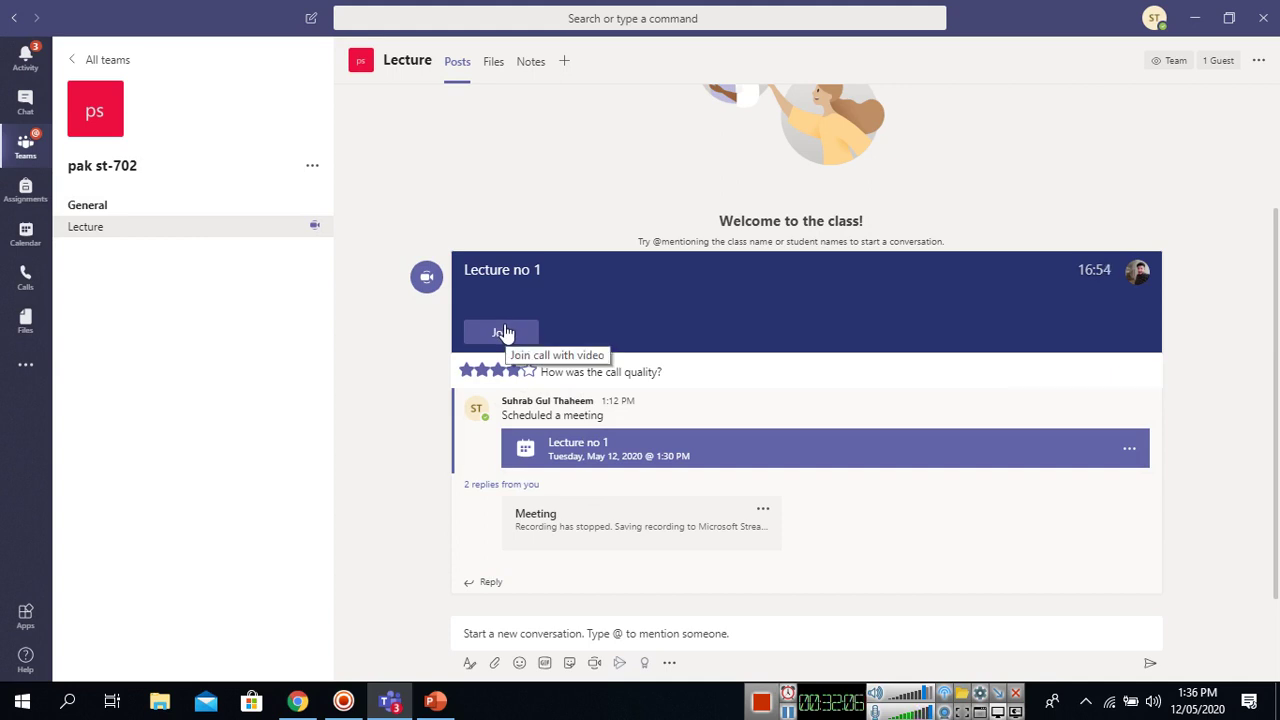
Step: View the Lecture no 1 meeting in the calendar, and return to the Lecture channel of the pak st-702 team
left_click(27, 250)
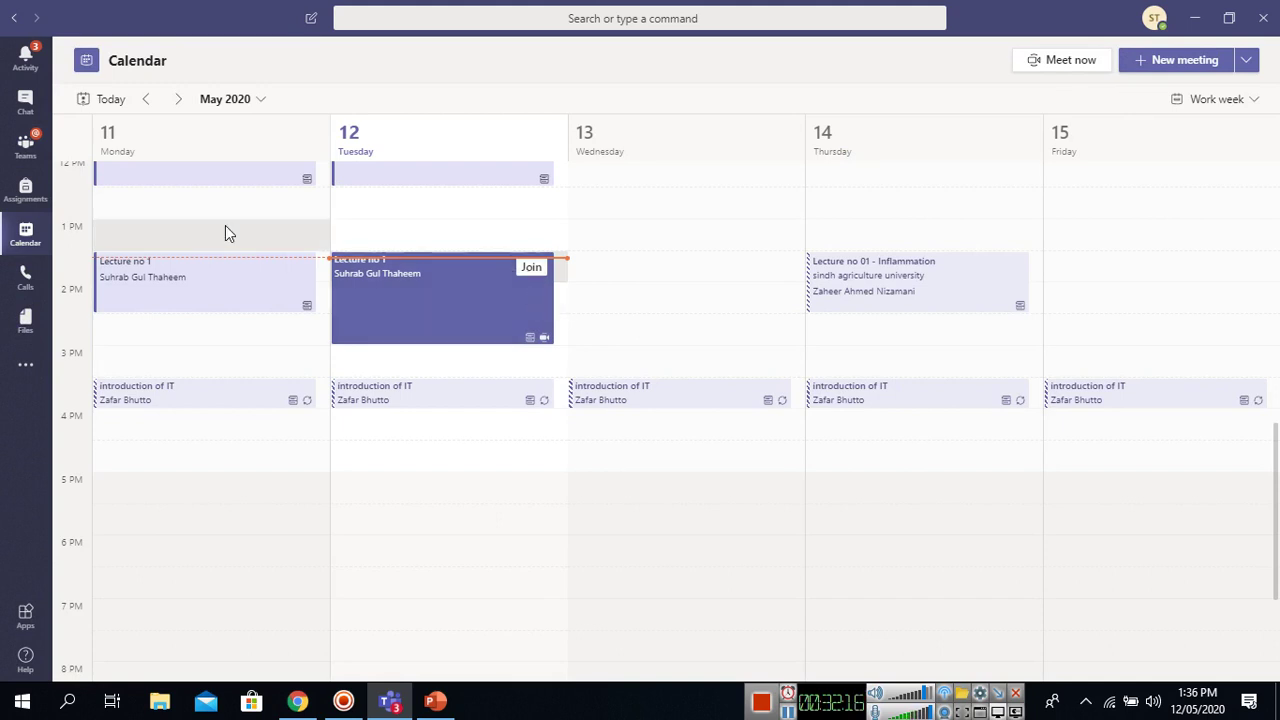
left_click(22, 145)
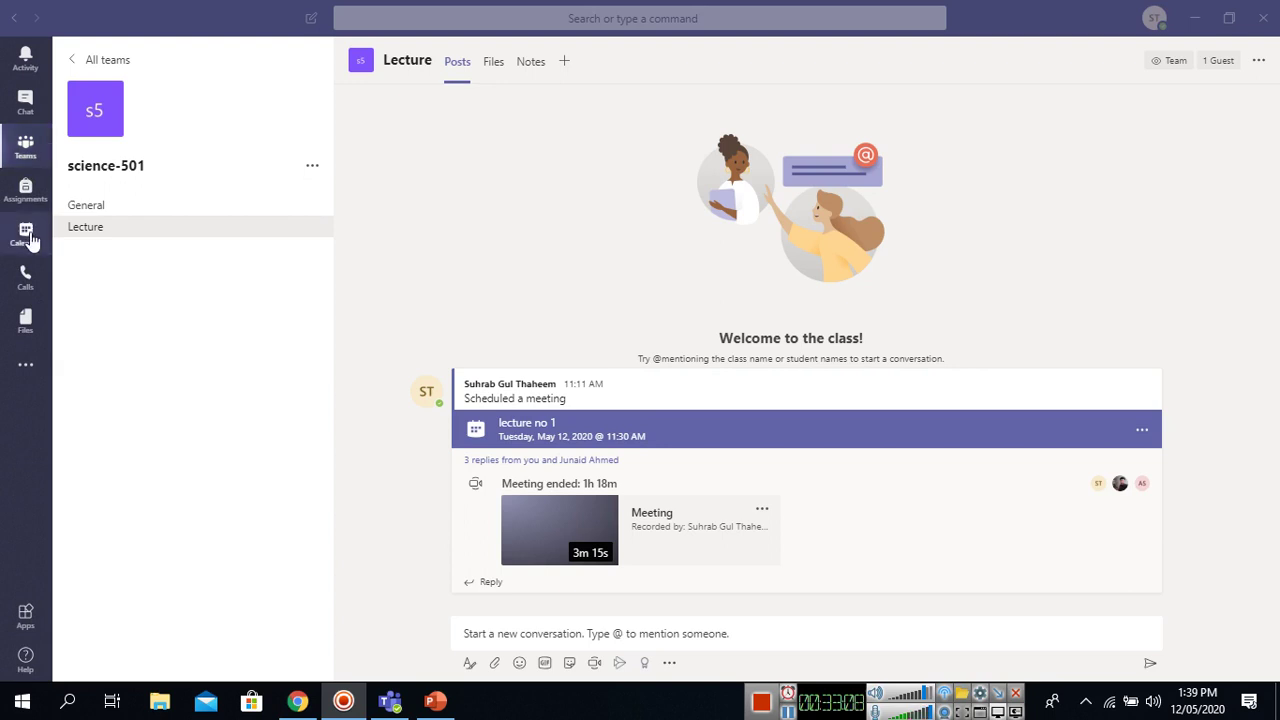
left_click(26, 148)
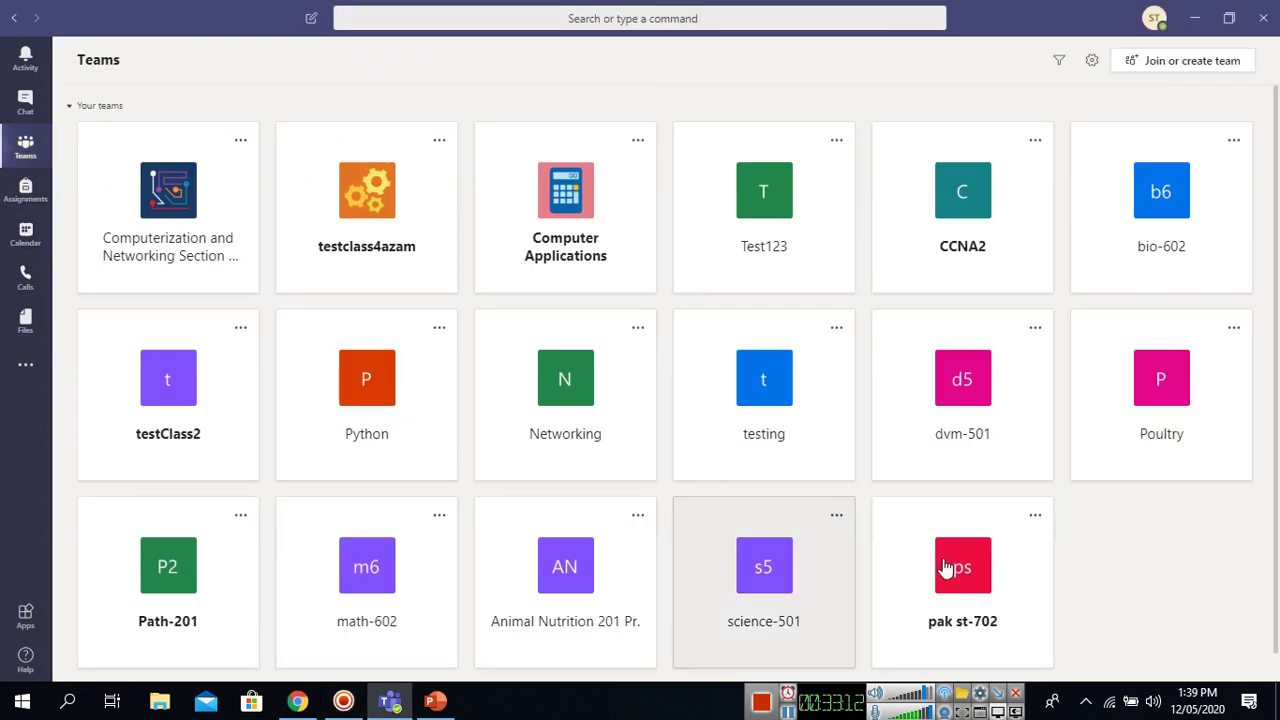
left_click(1024, 550)
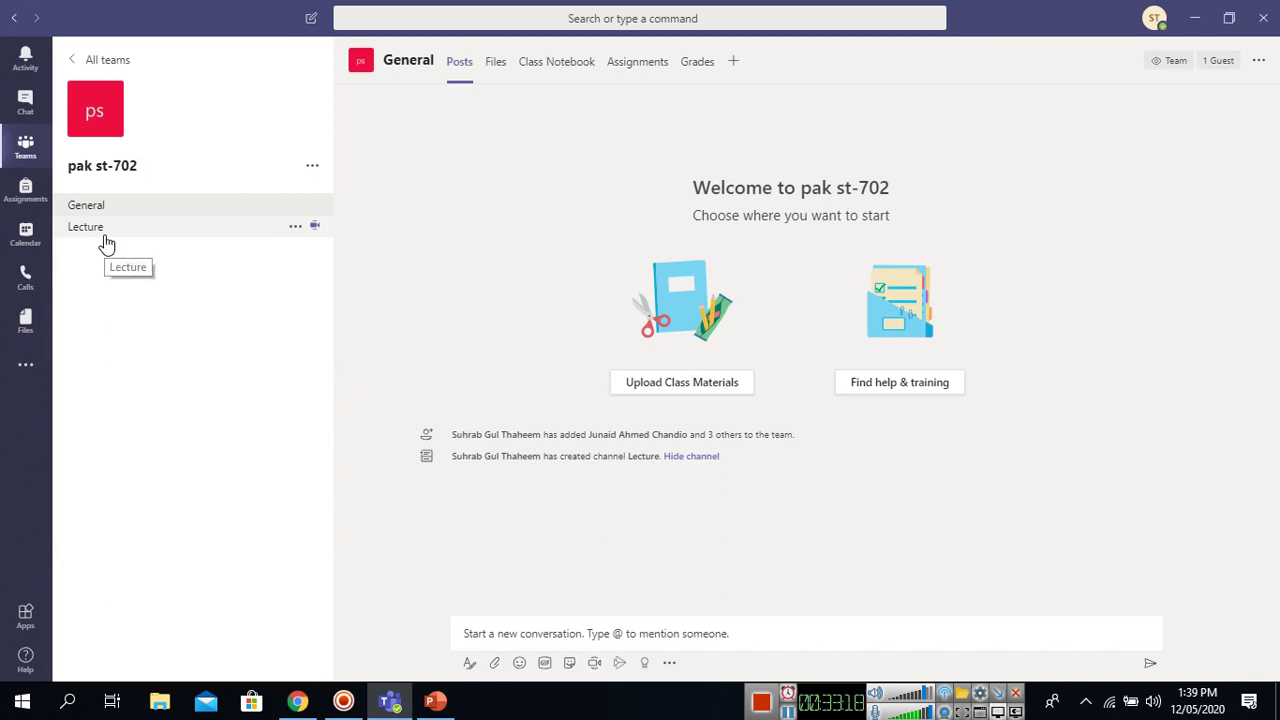
left_click(311, 241)
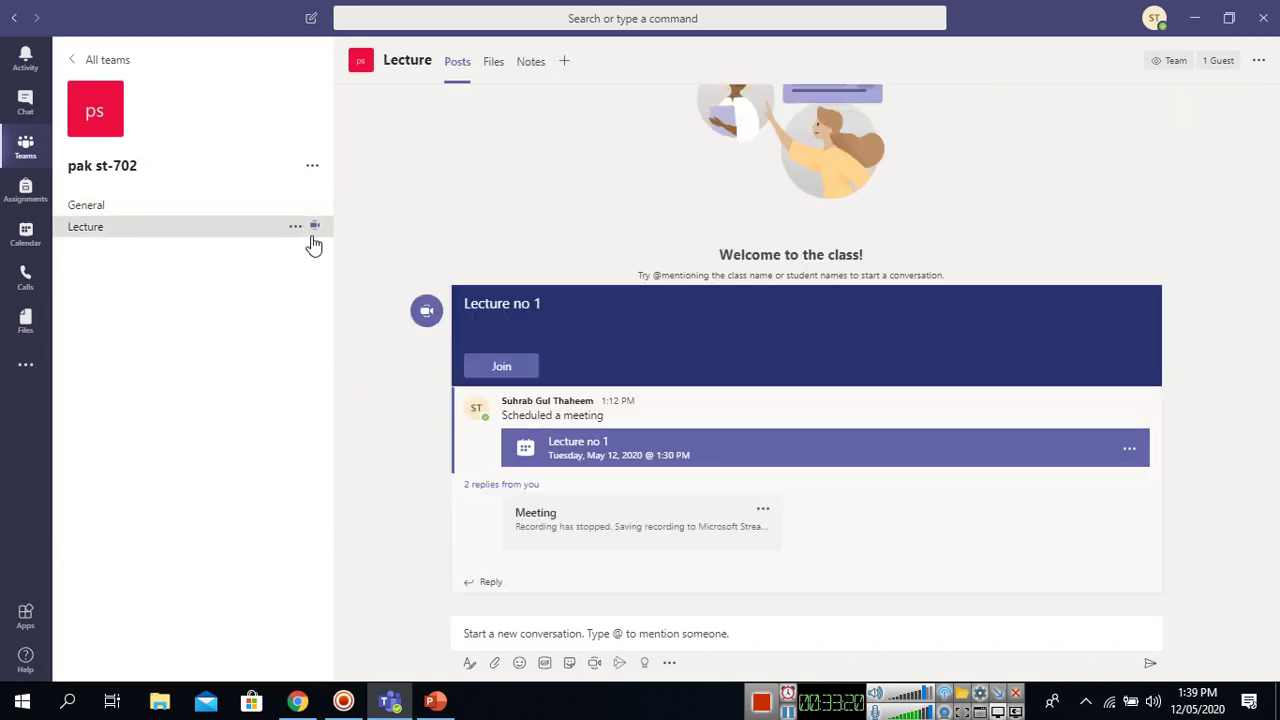
Step: Post the message "wecome" in the General channel of pak st-702
left_click(155, 212)
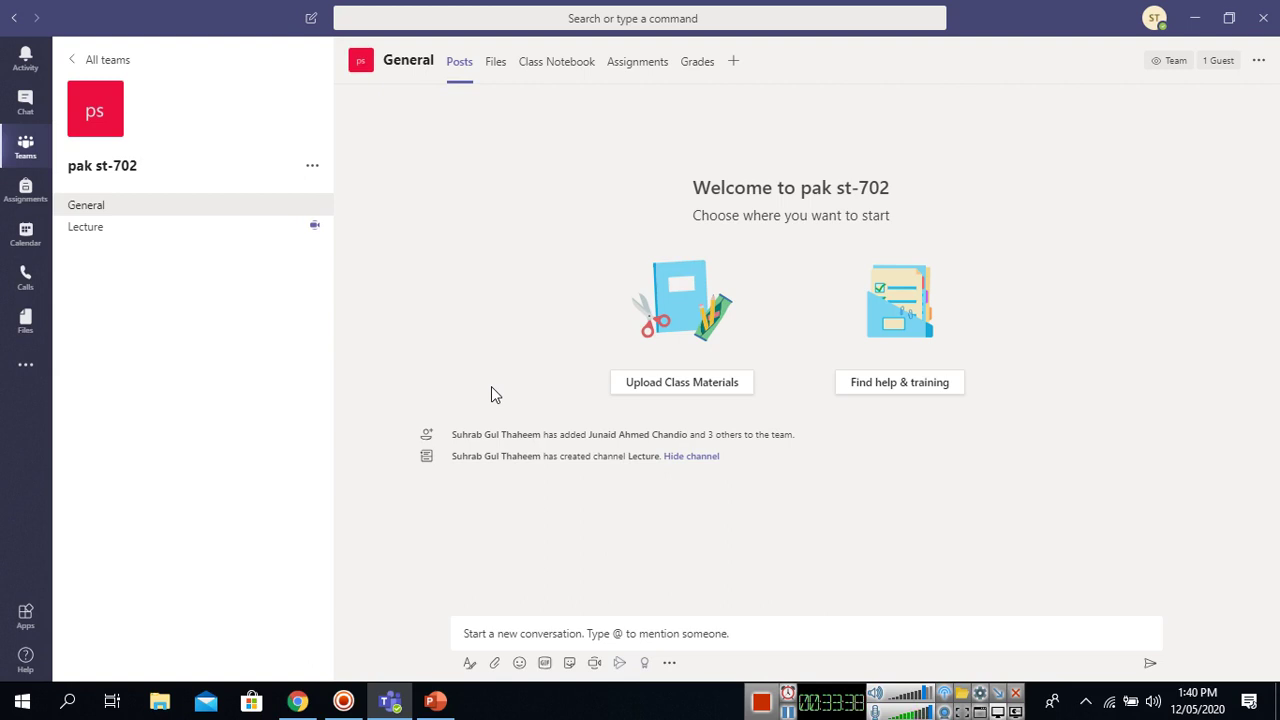
left_click(510, 630)
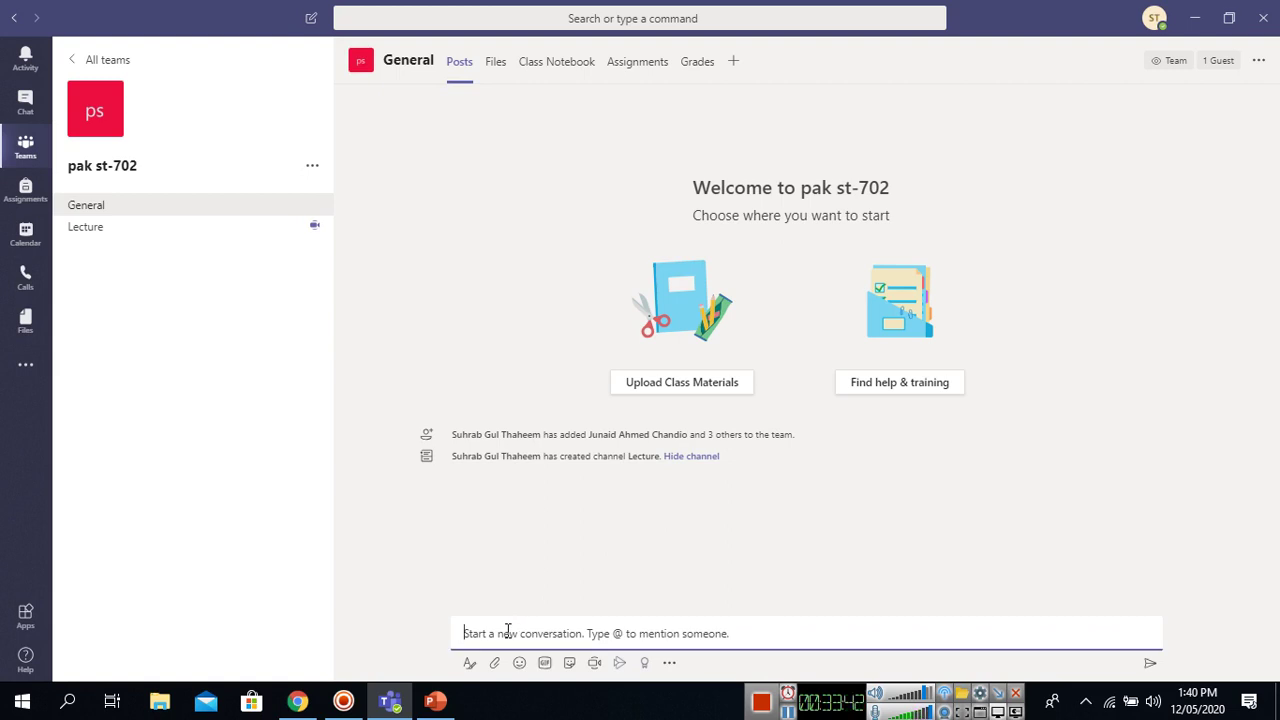
type("all")
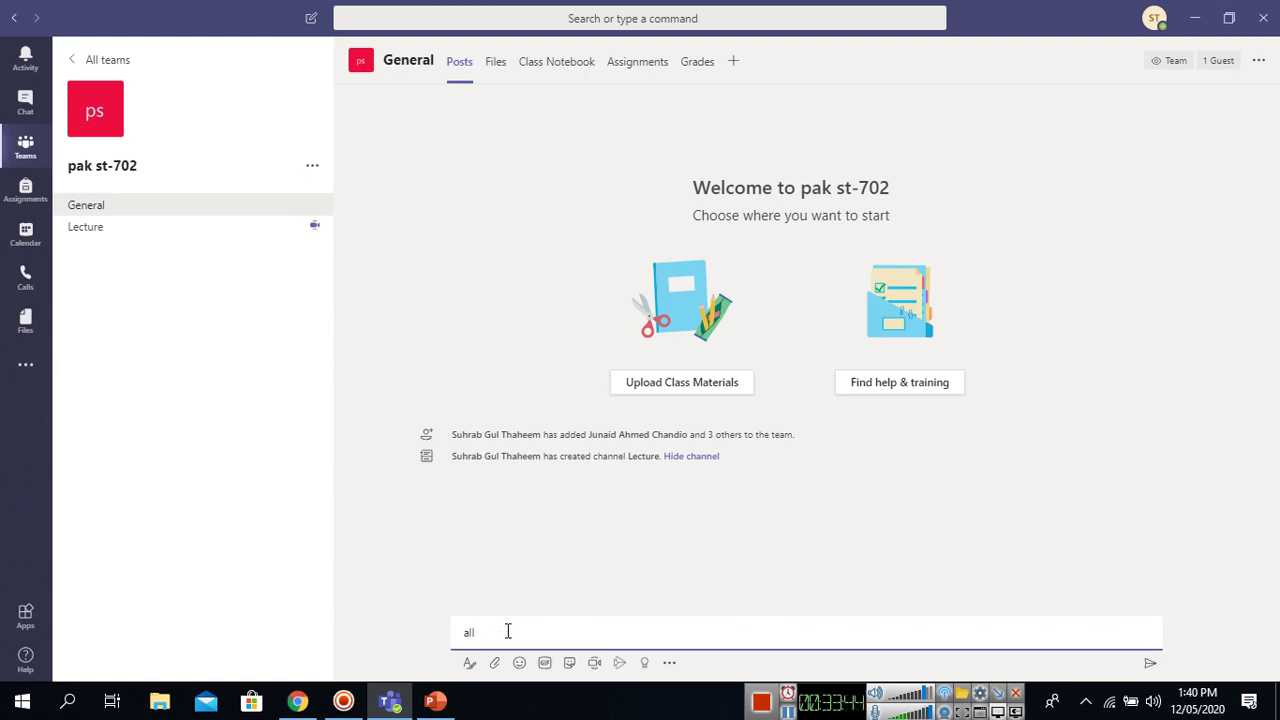
key("BackSpace")
type("wecome")
left_click(1150, 665)
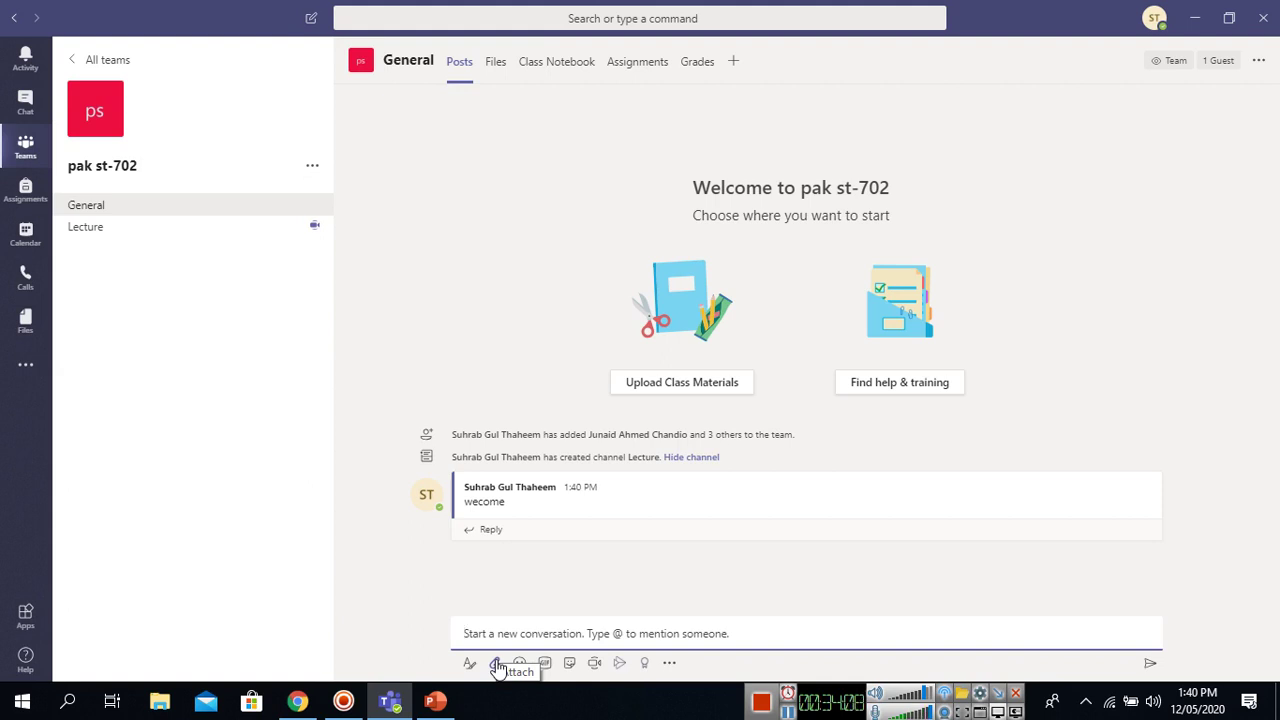
Step: Post HSRP commands.txt from the Desktop's Microsoft team folder in the General channel, and view the channel's files
left_click(497, 665)
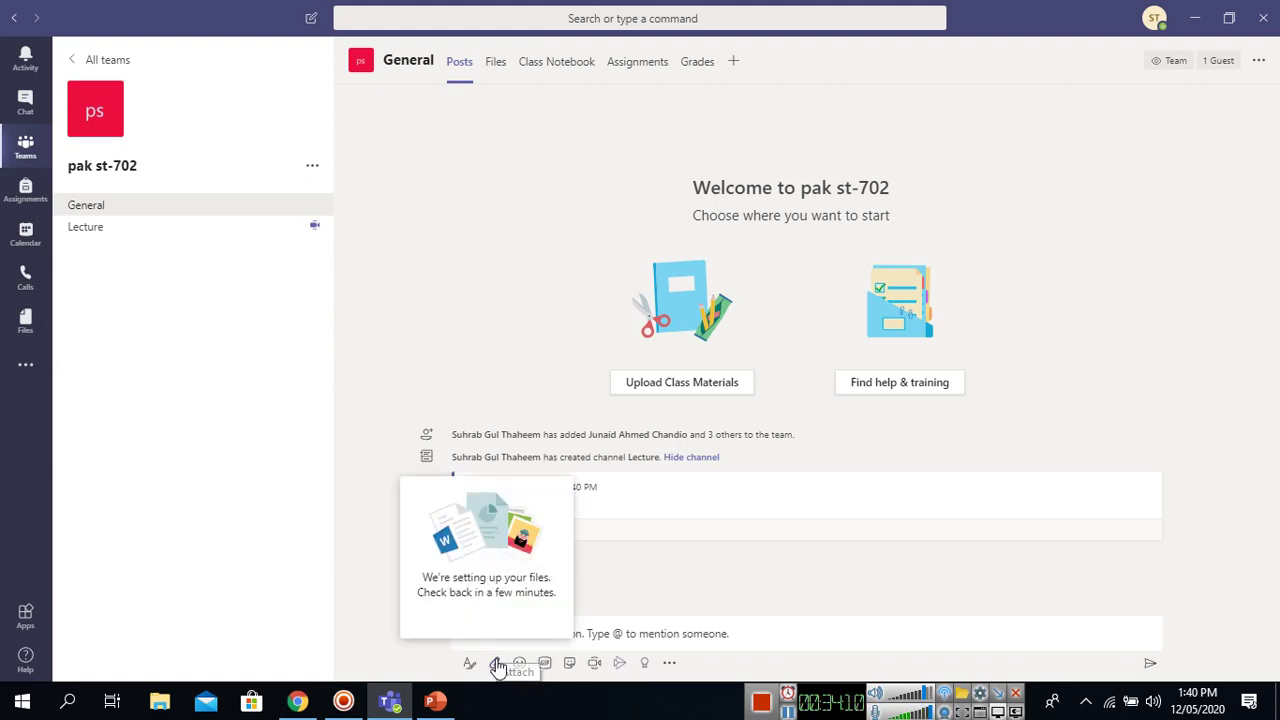
left_click(497, 665)
left_click(497, 666)
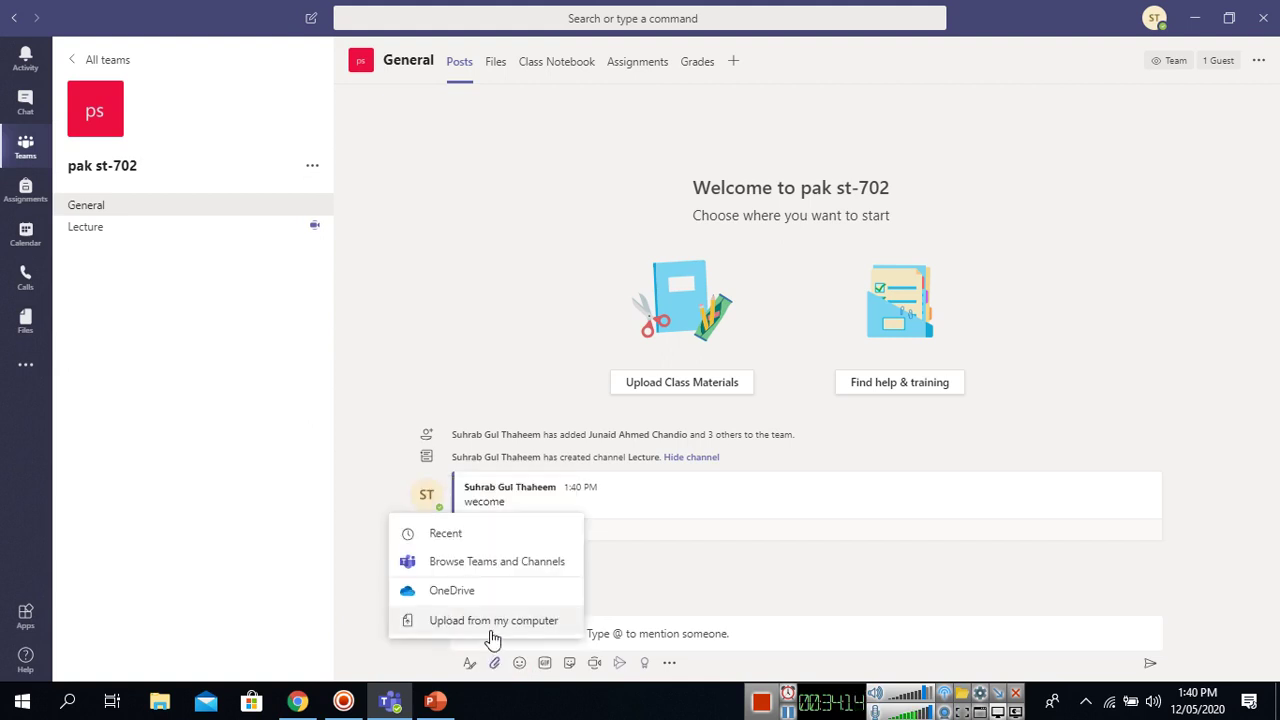
left_click(492, 621)
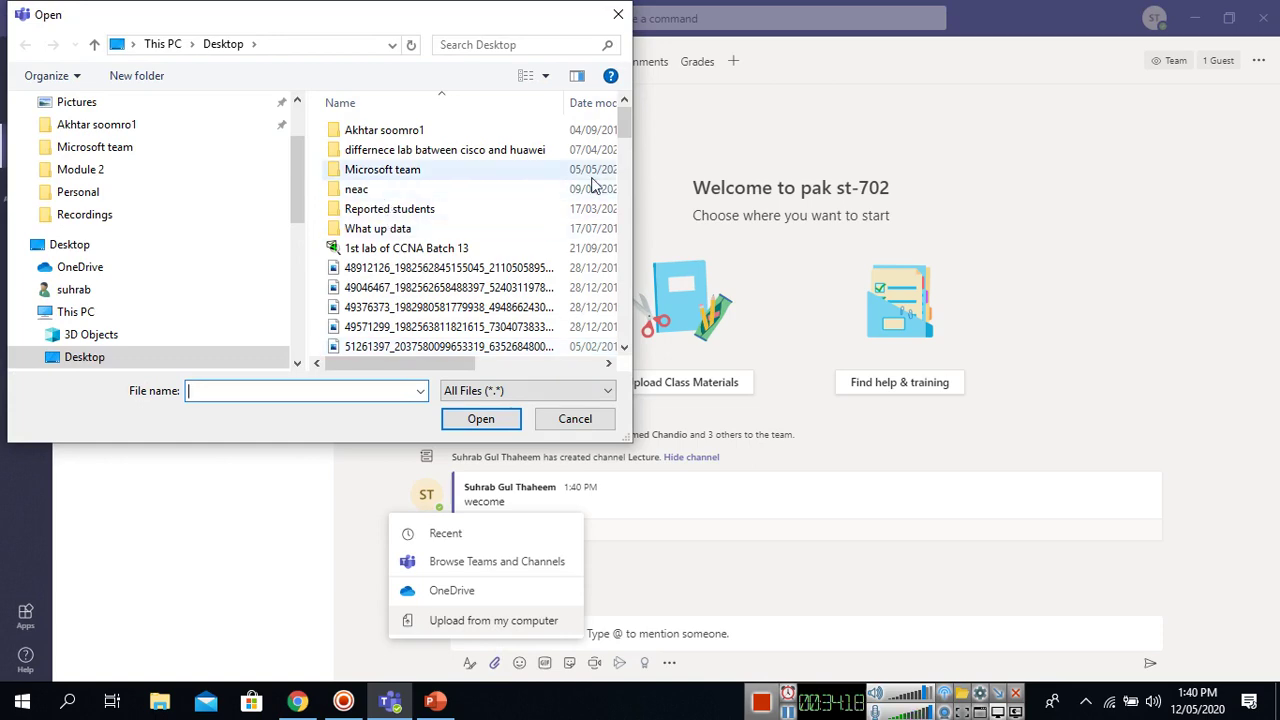
mouse_move(624, 112)
left_mouse_down()
mouse_move(624, 149)
mouse_move(620, 105)
left_mouse_up()
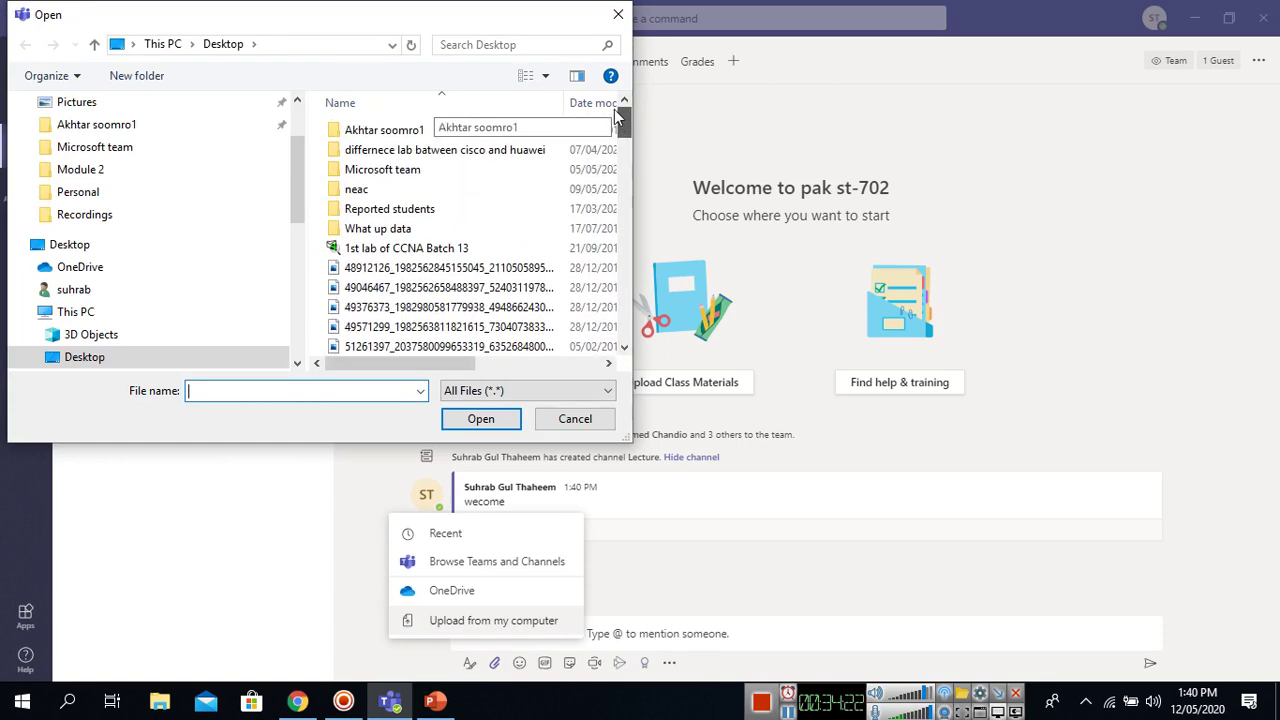
left_click(395, 177)
double_click(396, 177)
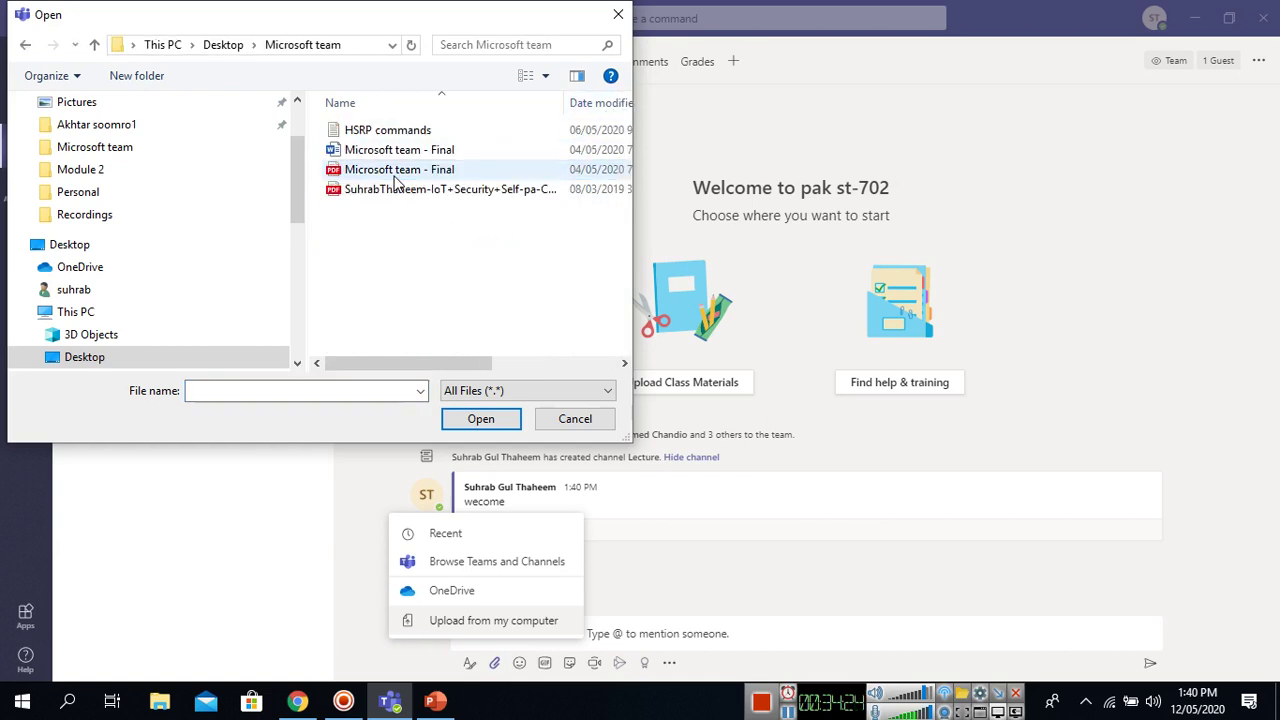
double_click(413, 138)
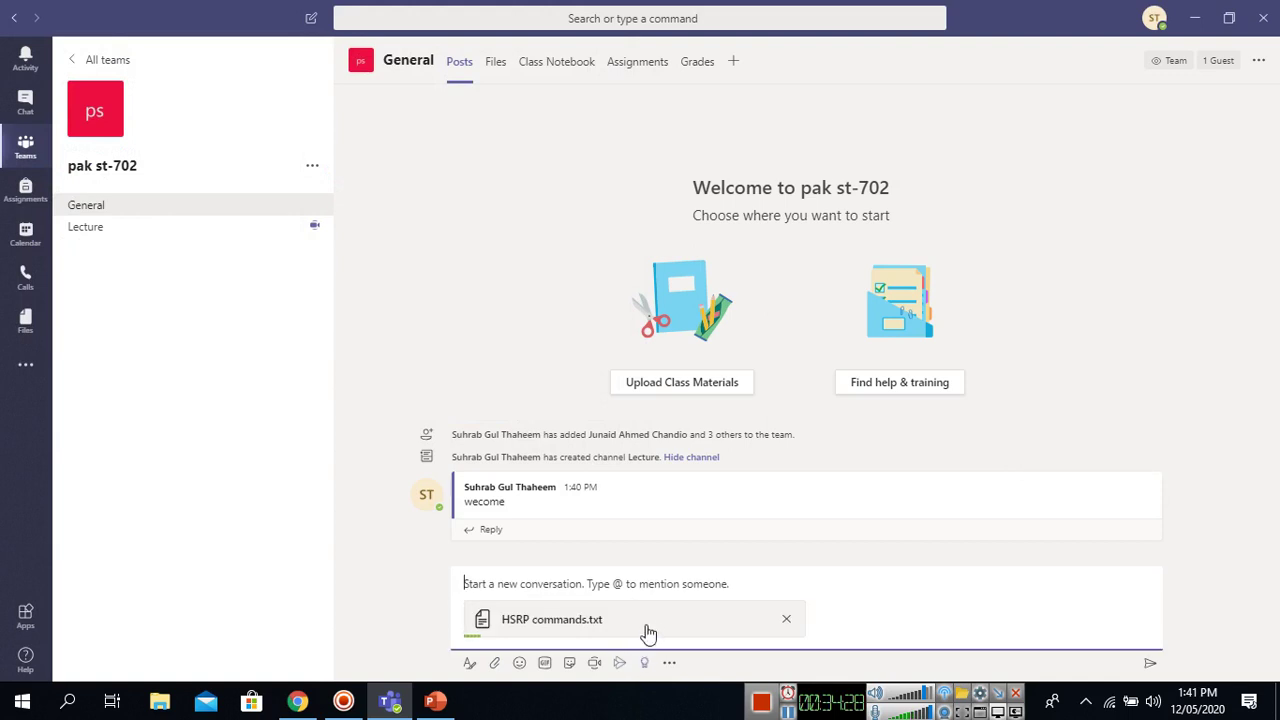
left_click(1150, 665)
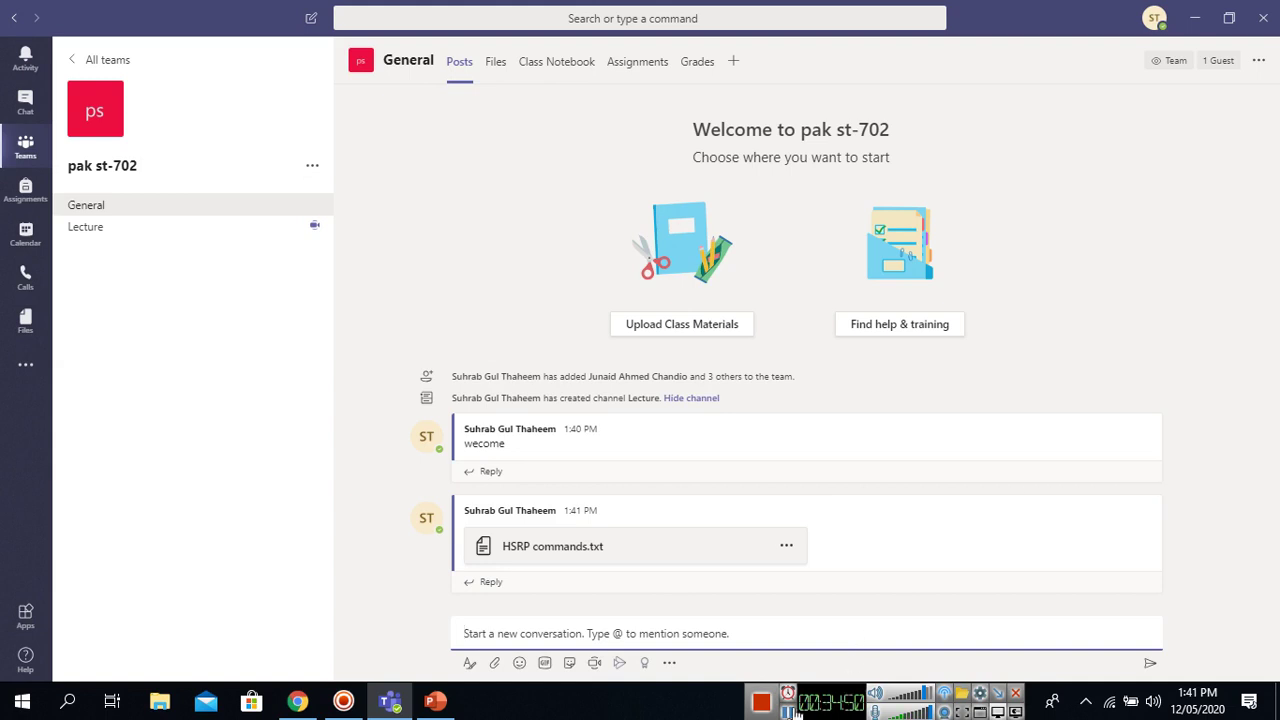
left_click(495, 61)
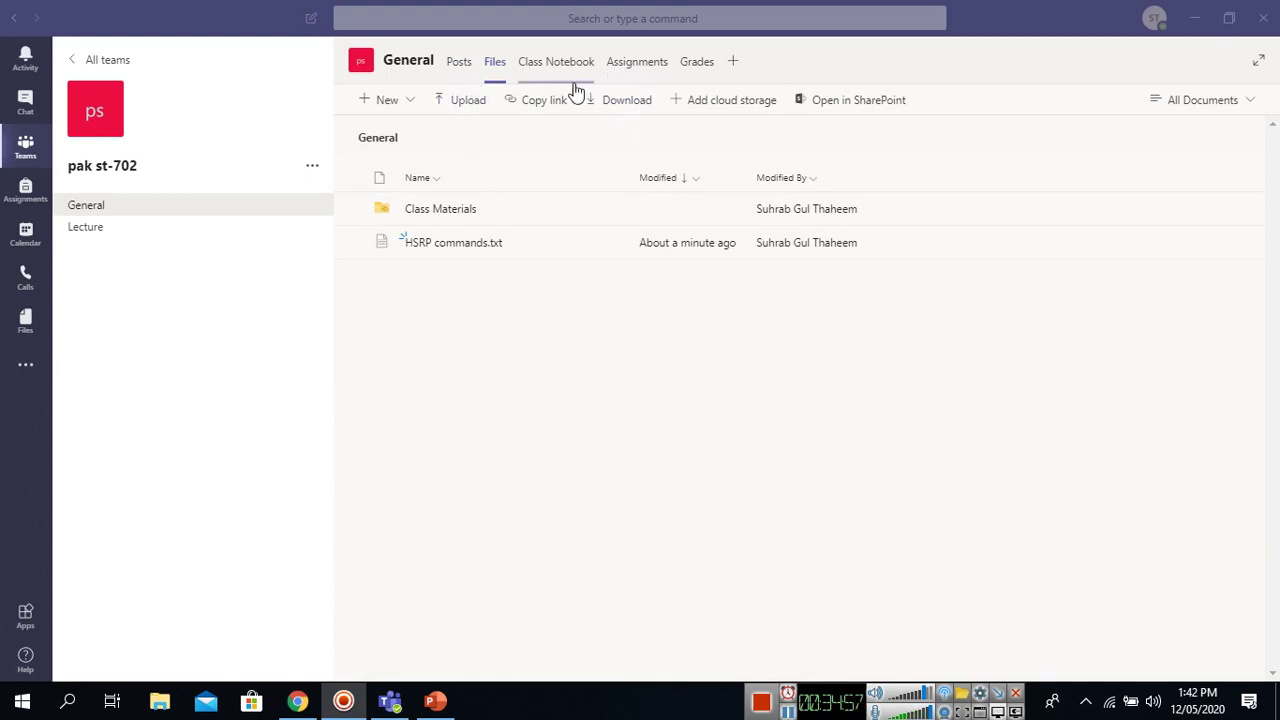
Step: Create a new assignment for pak st-702 with the title "Assignment no 1"
left_click(628, 70)
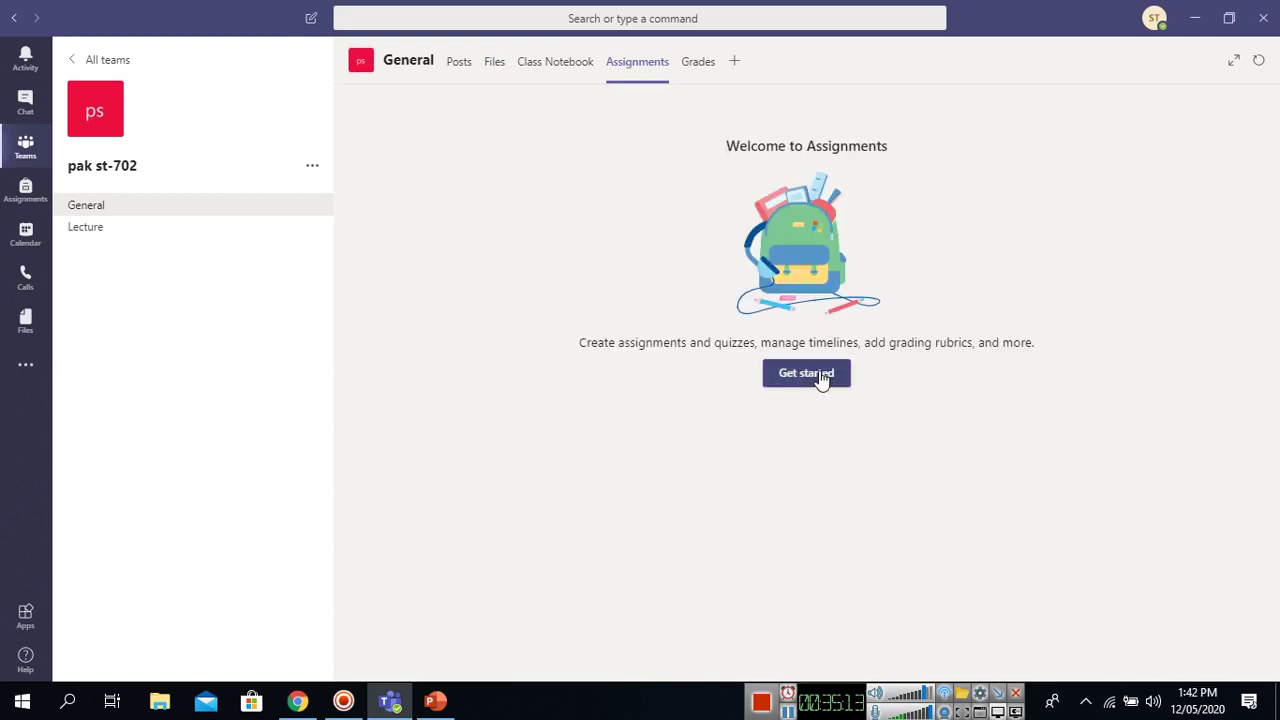
left_click(820, 376)
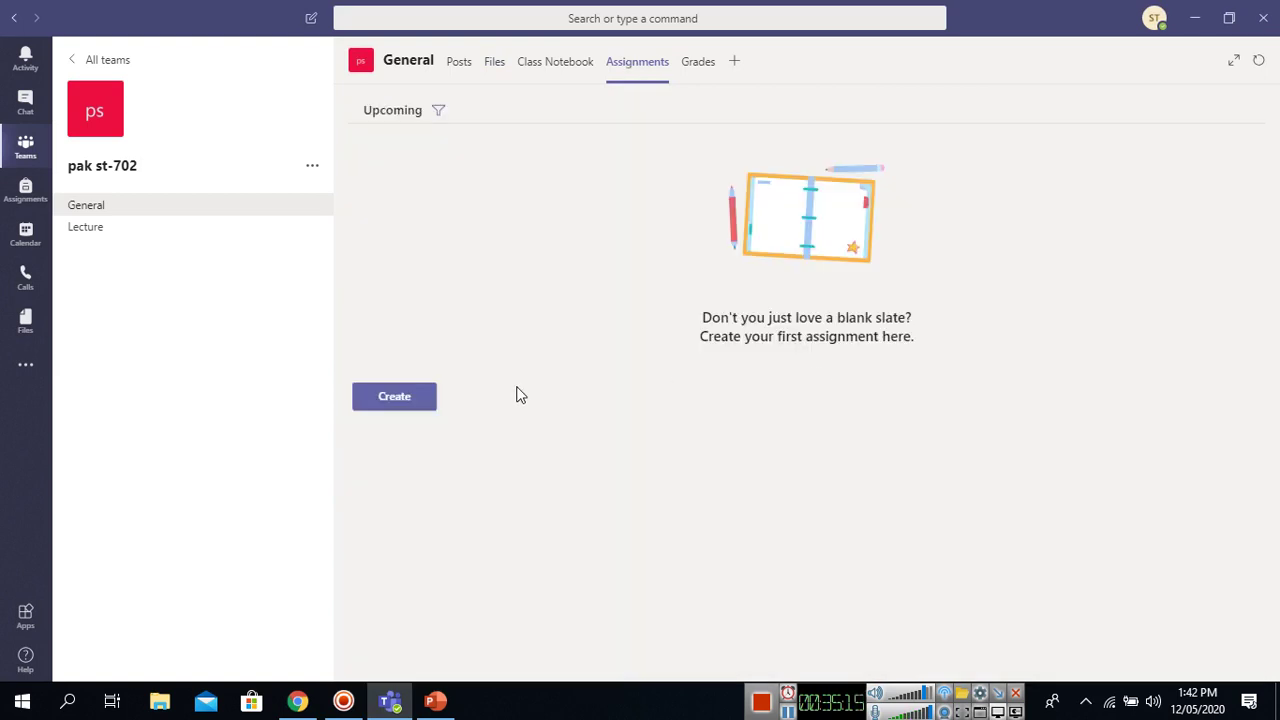
left_click(390, 403)
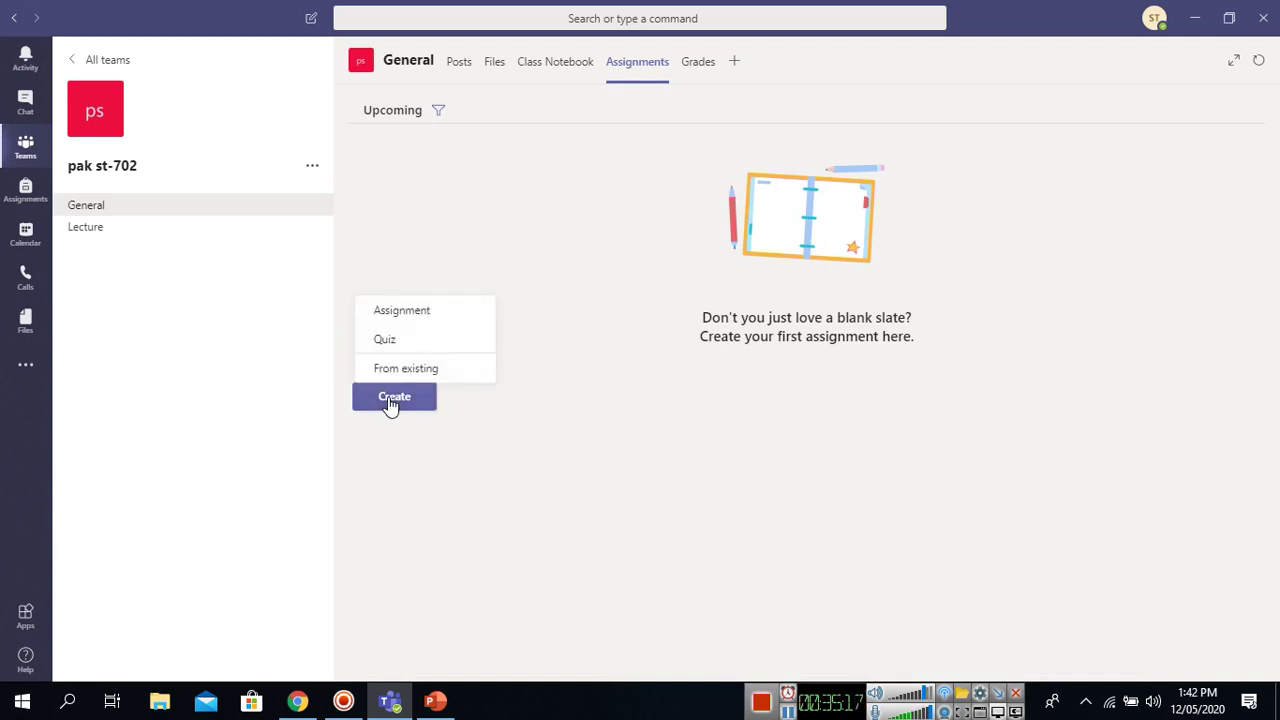
left_click(417, 314)
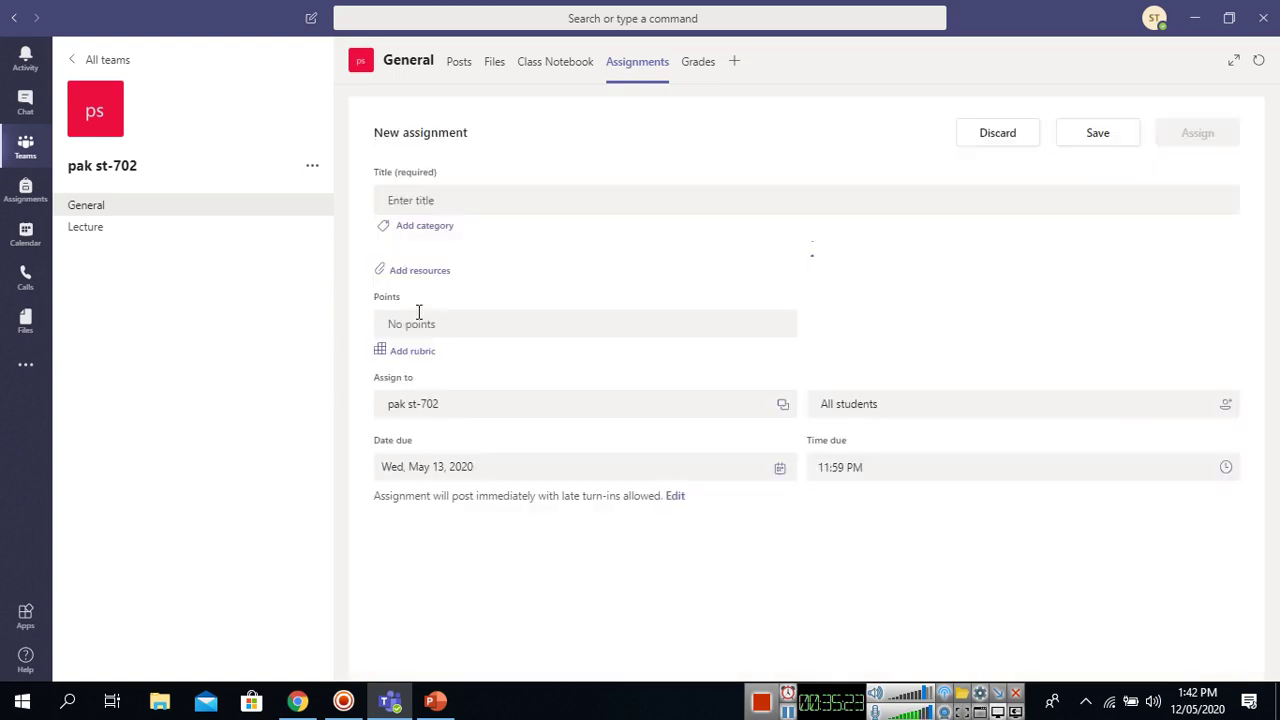
left_click(464, 202)
type("Assignm")
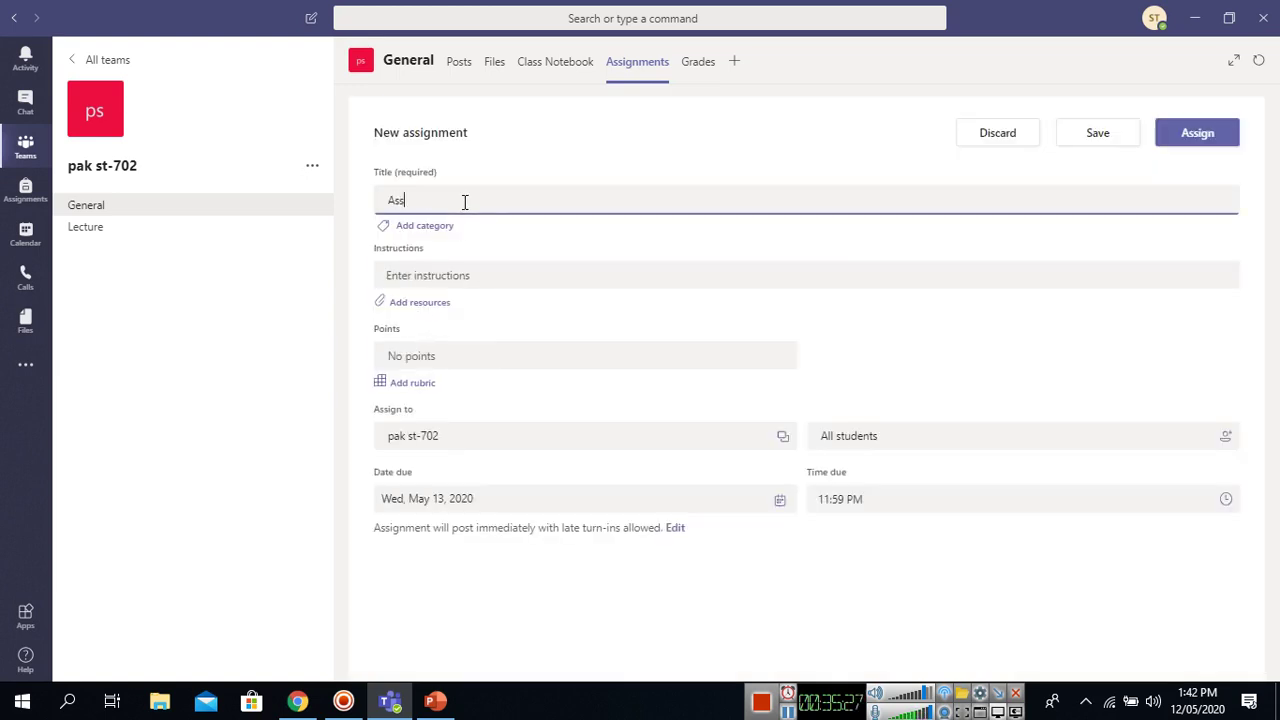
type("ent no 1")
Step: Attach Microsoft team - Final.docx from the computer as a resource of the assignment
left_click(418, 311)
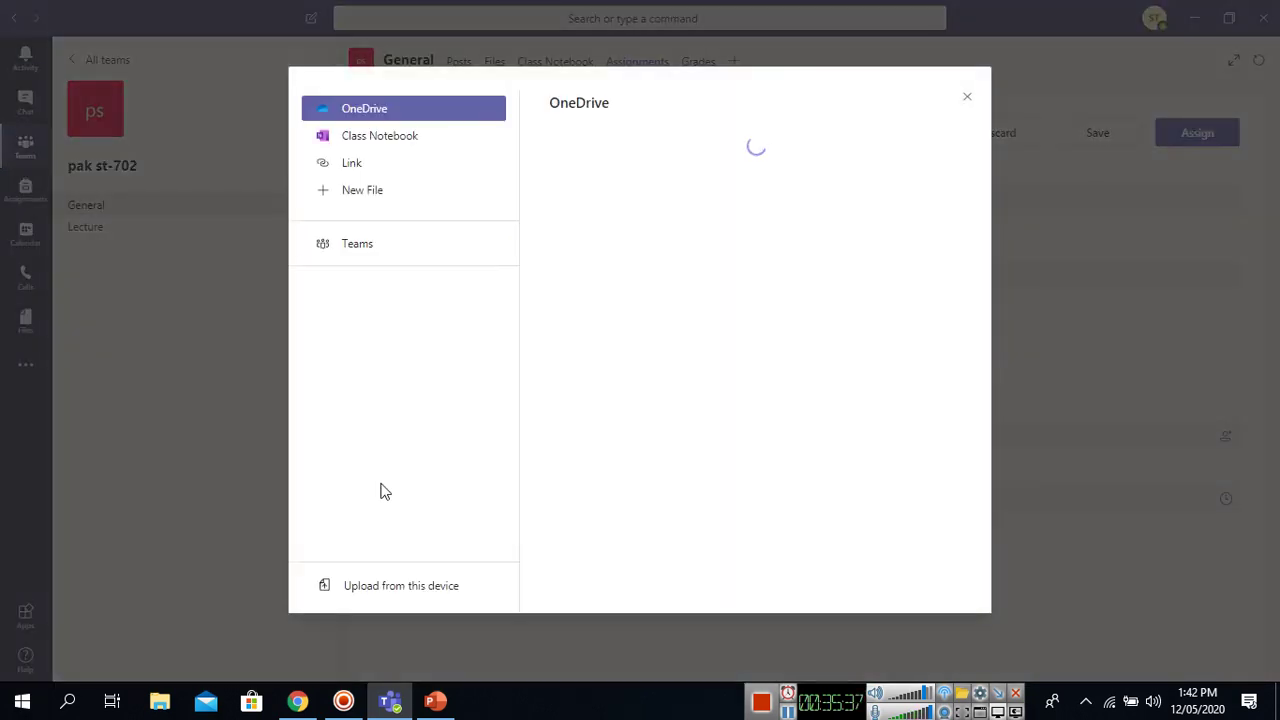
left_click(393, 586)
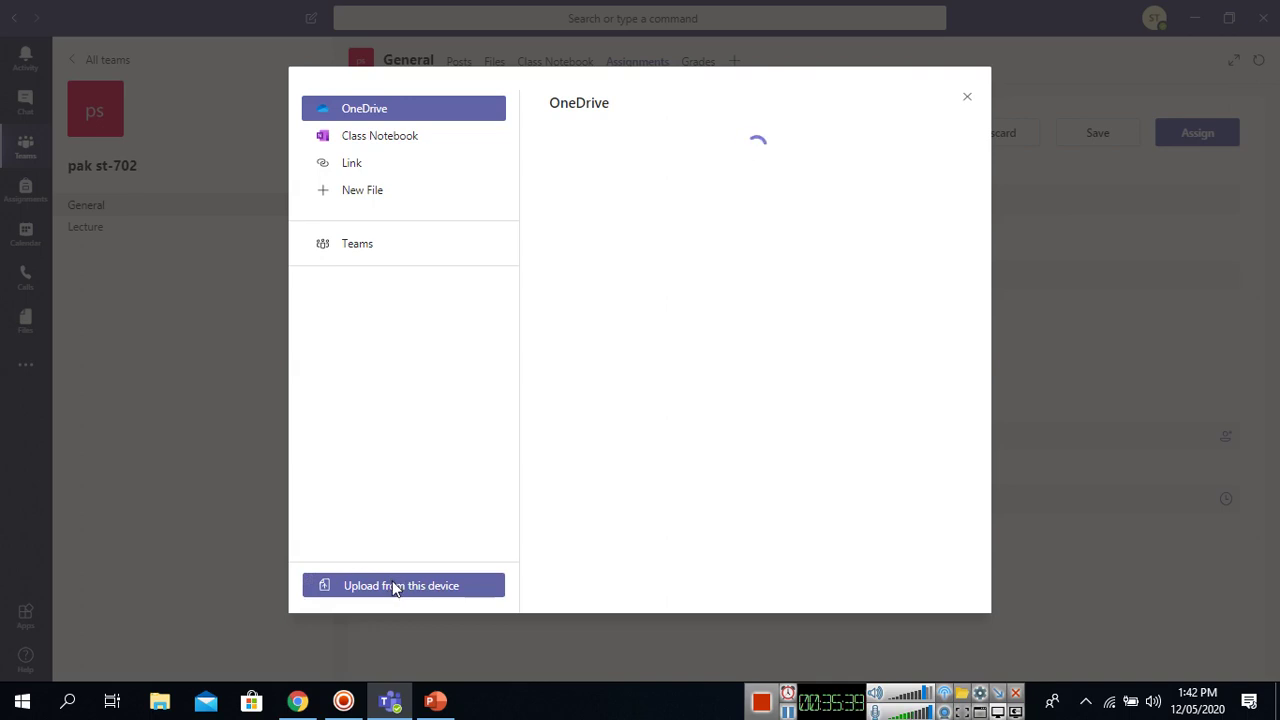
double_click(411, 153)
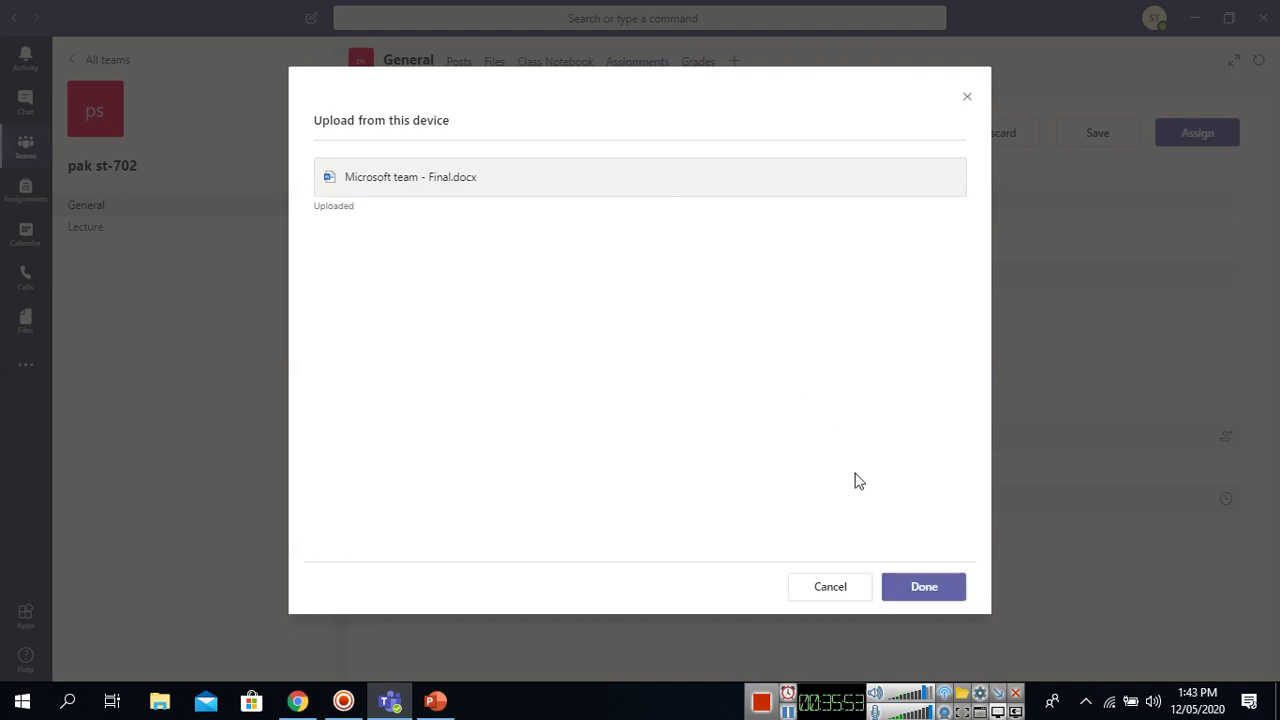
left_click(904, 589)
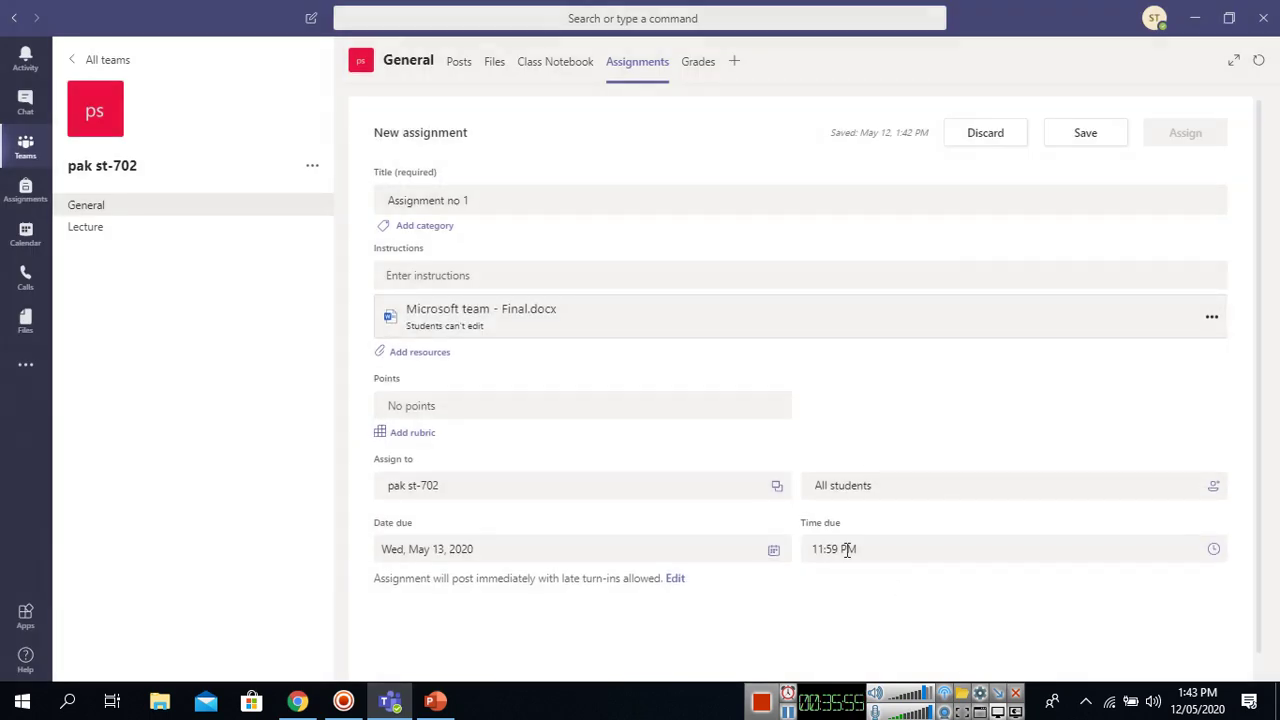
Step: Give the assignment 10 points and the due date Tue, May 19, 2020, keeping the time due at 11:59 PM
left_click(450, 408)
type("10")
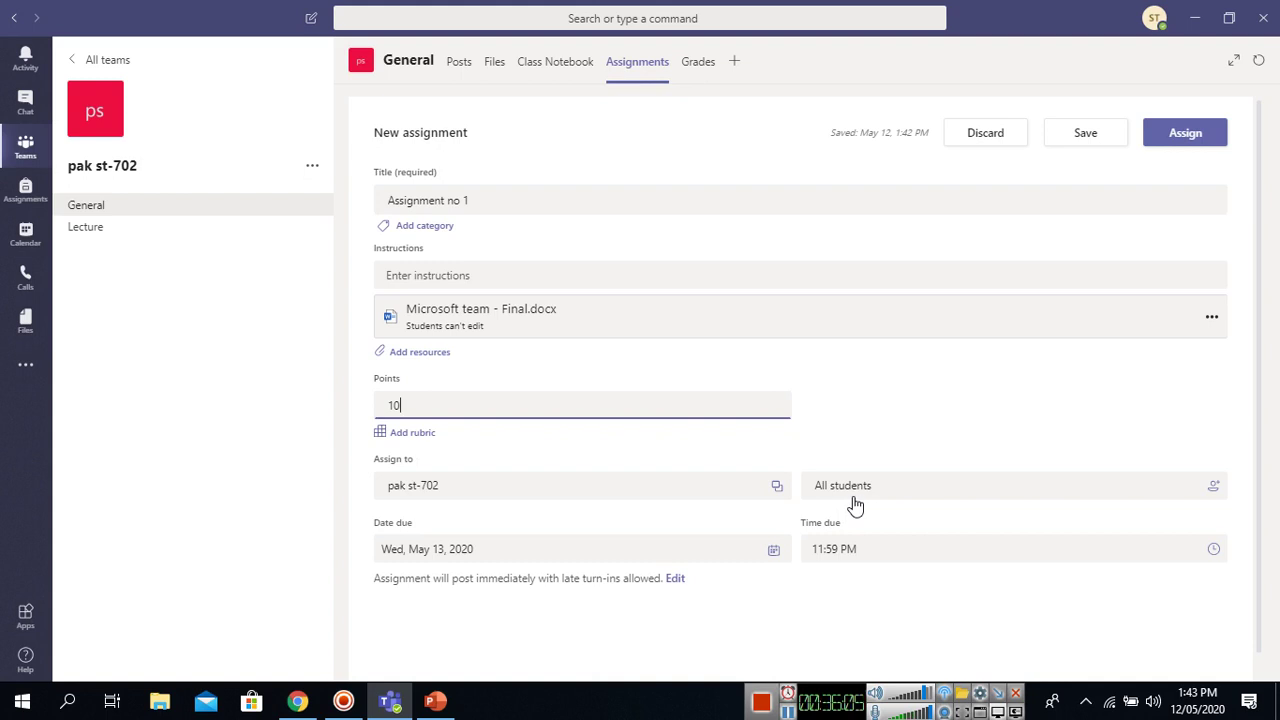
left_click(465, 558)
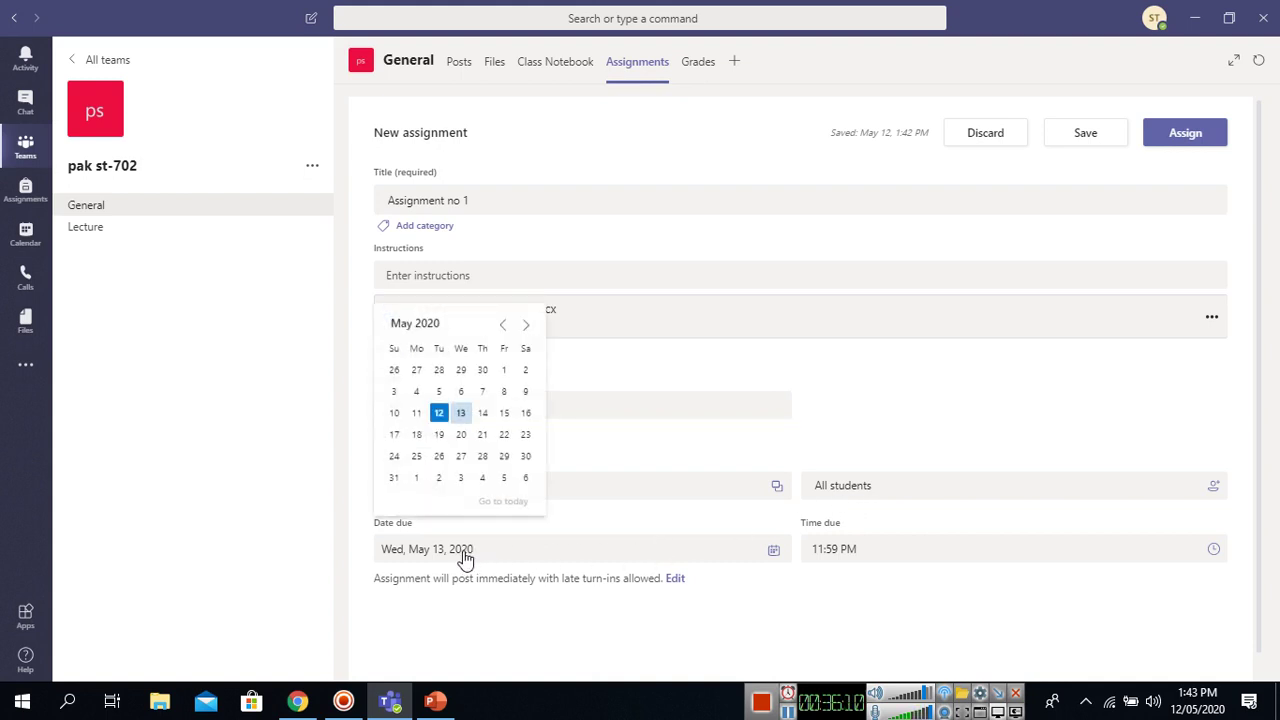
left_click(439, 438)
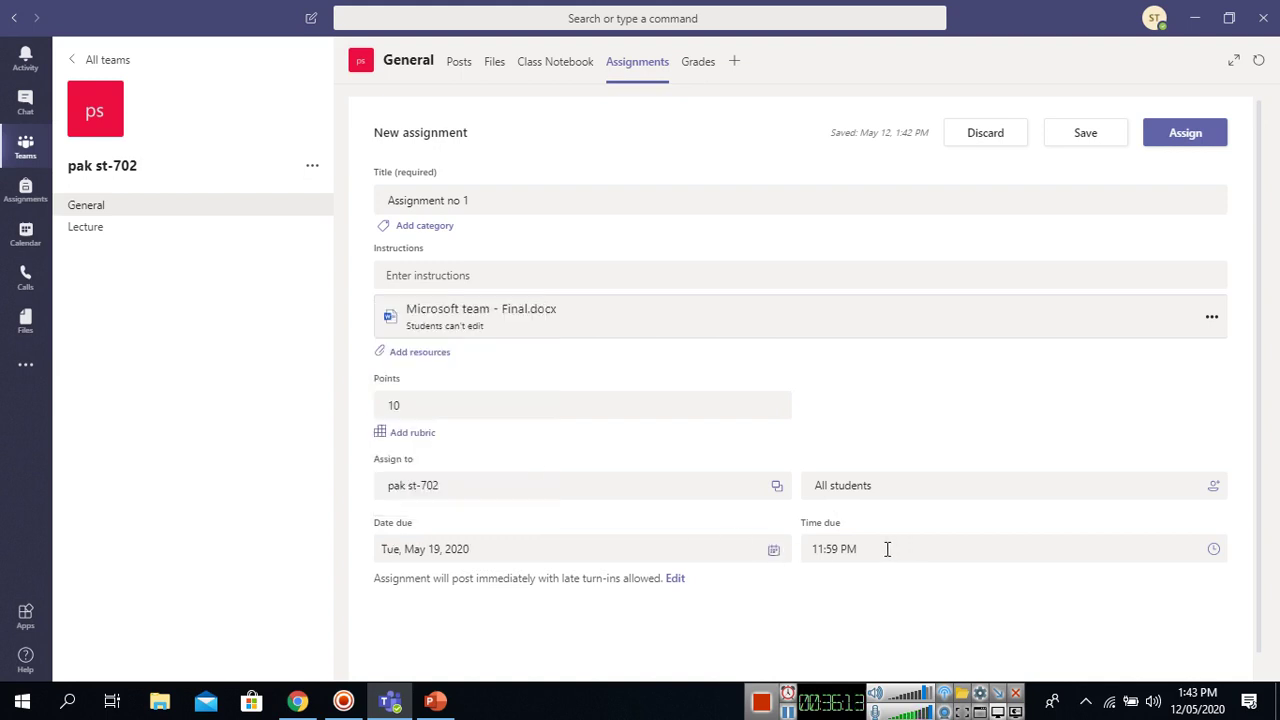
left_click(1212, 557)
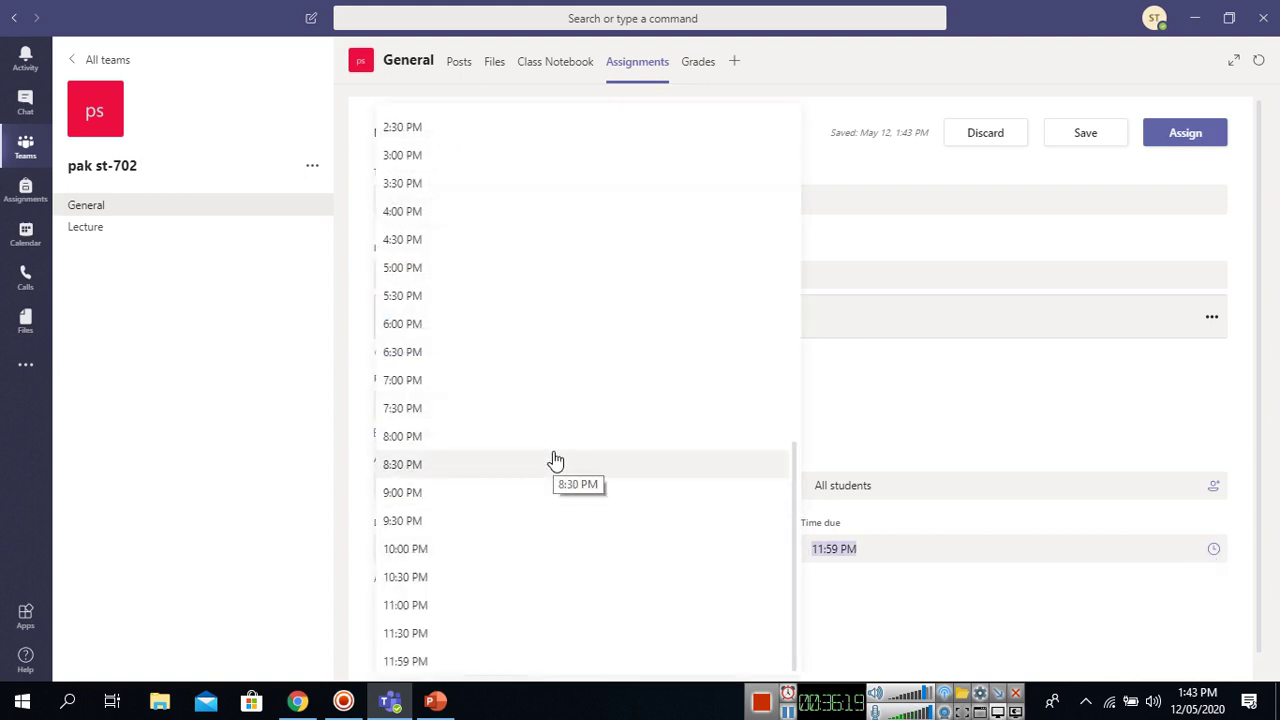
left_click(925, 414)
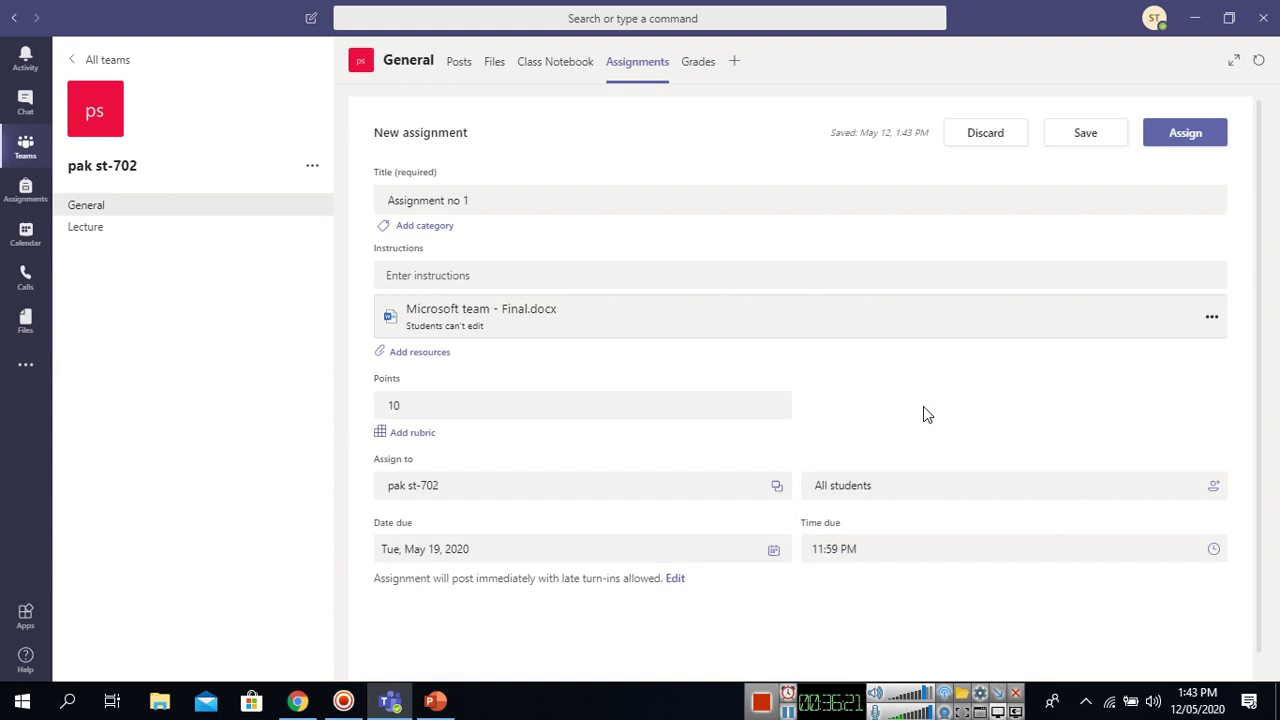
Step: Assign Assignment no 1 to the class, and open it to review each student's turn-in status
left_click(1184, 142)
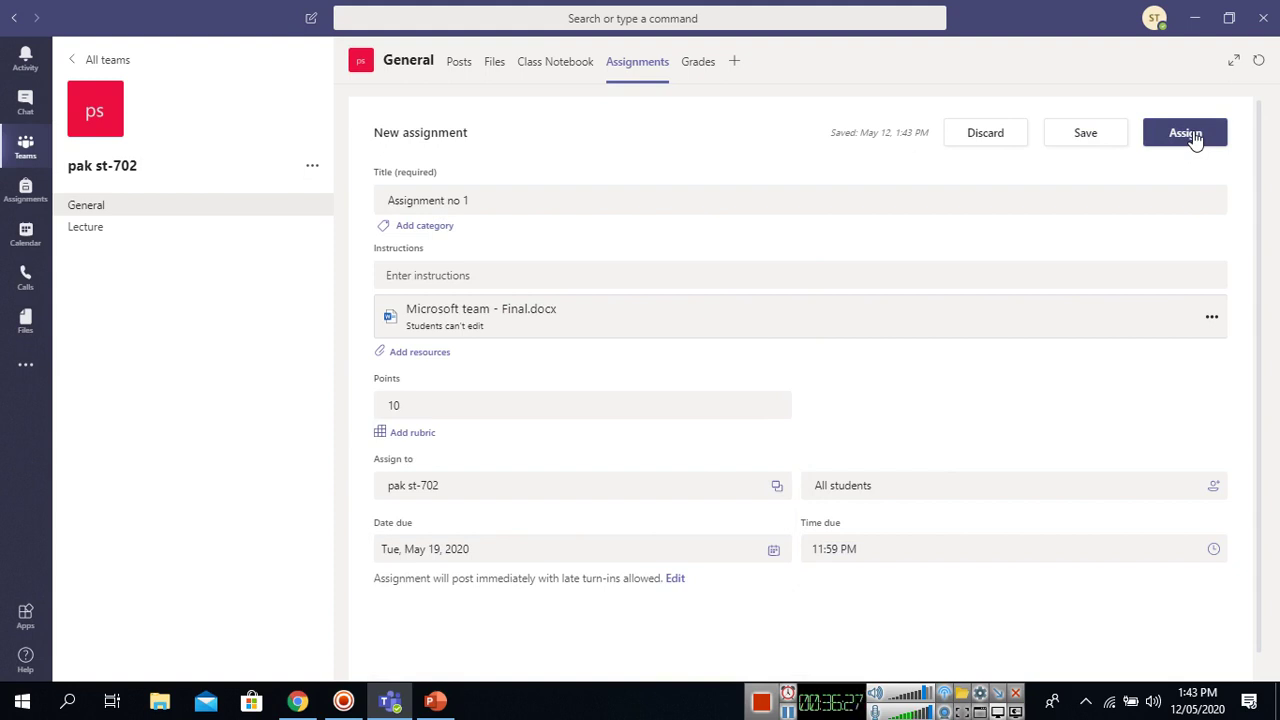
left_click(1195, 139)
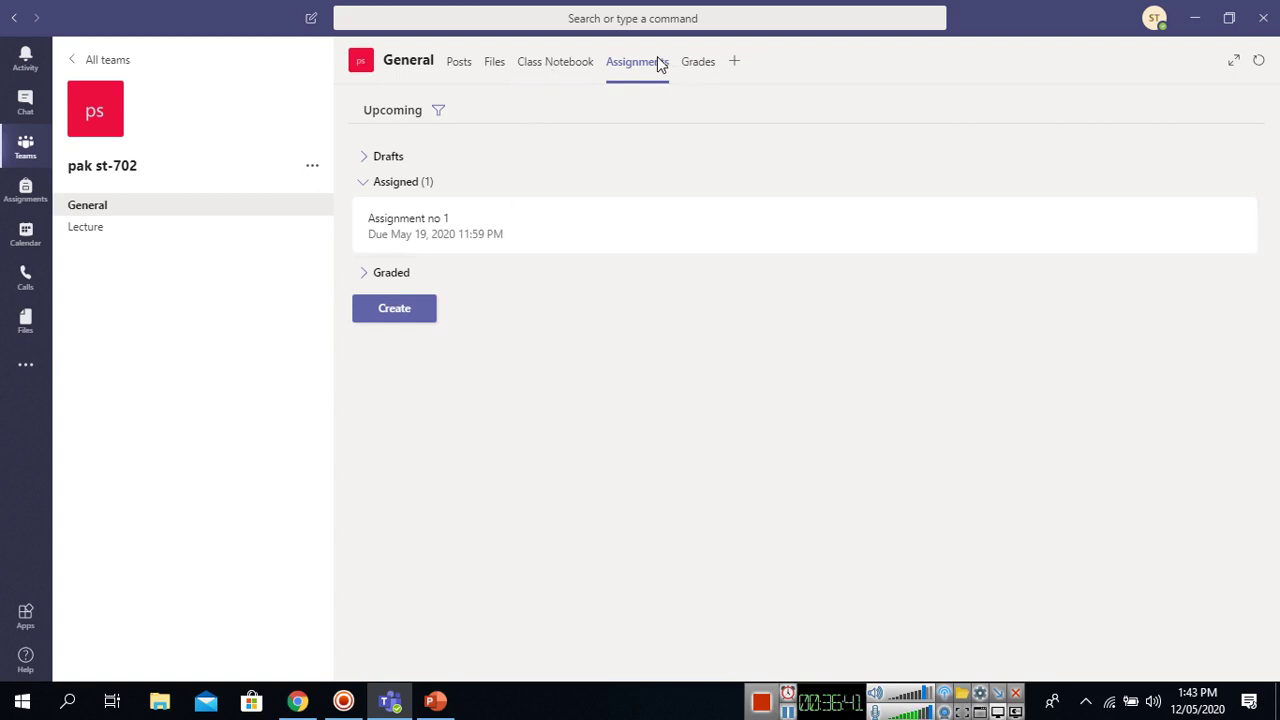
left_click(416, 229)
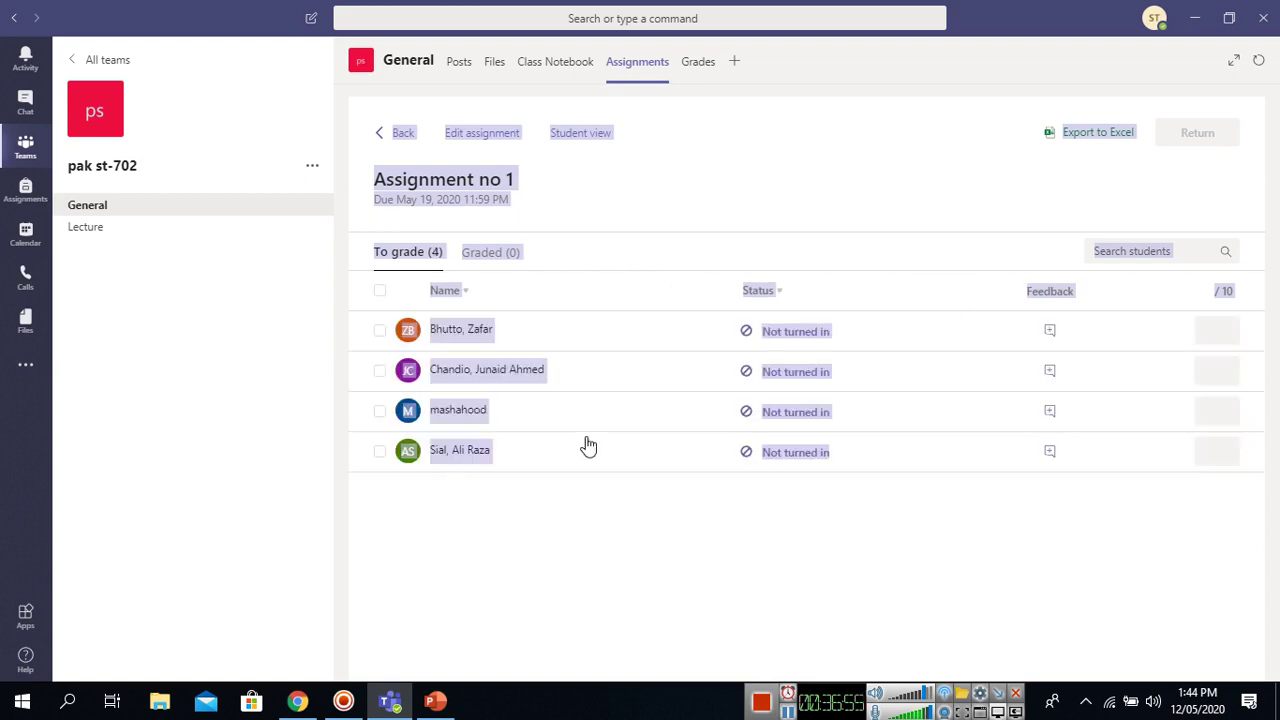
left_click(806, 537)
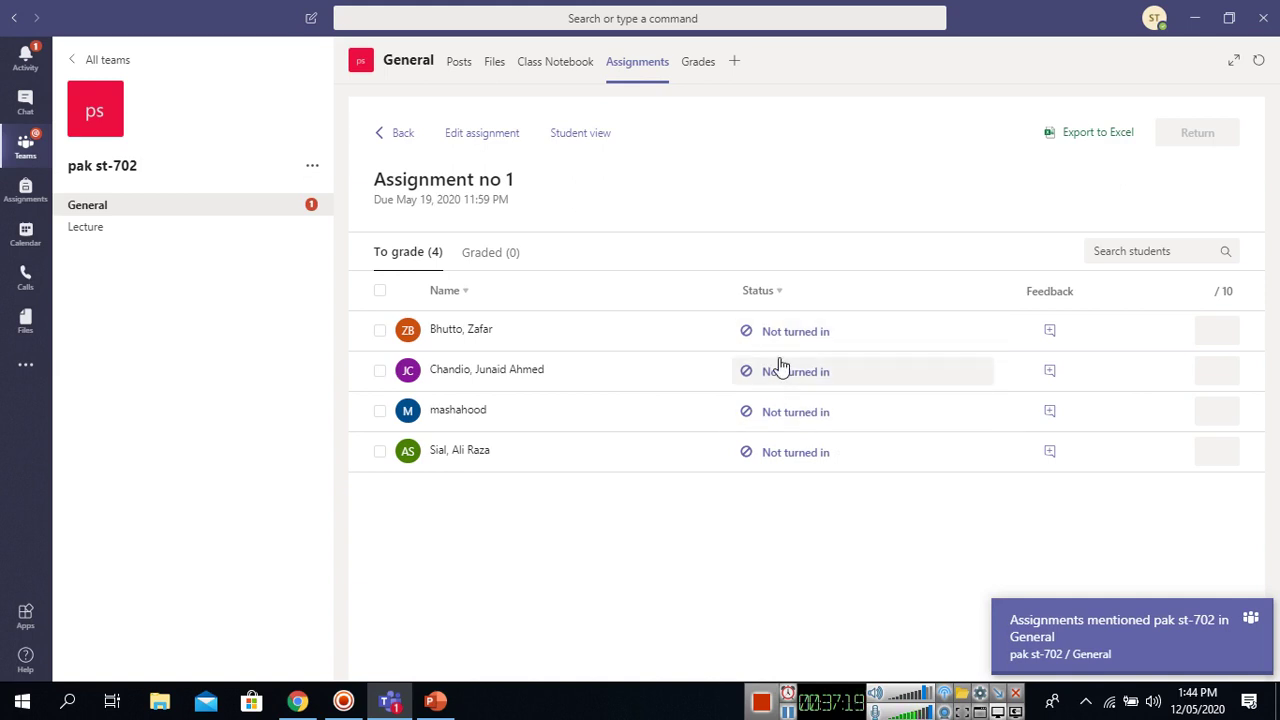
Step: Give the second listed student 10 points for Assignment no 1, return the work, and check the graded list
left_click(792, 387)
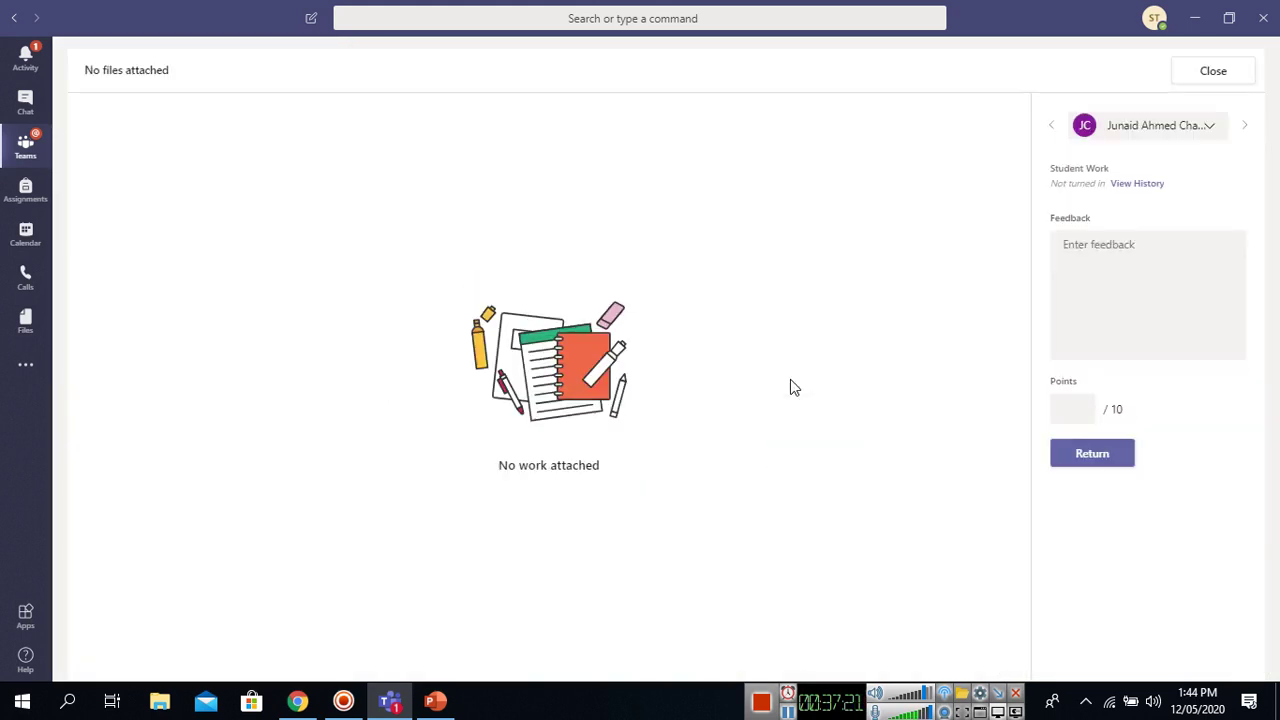
left_click(1105, 277)
left_click(1082, 401)
type("10")
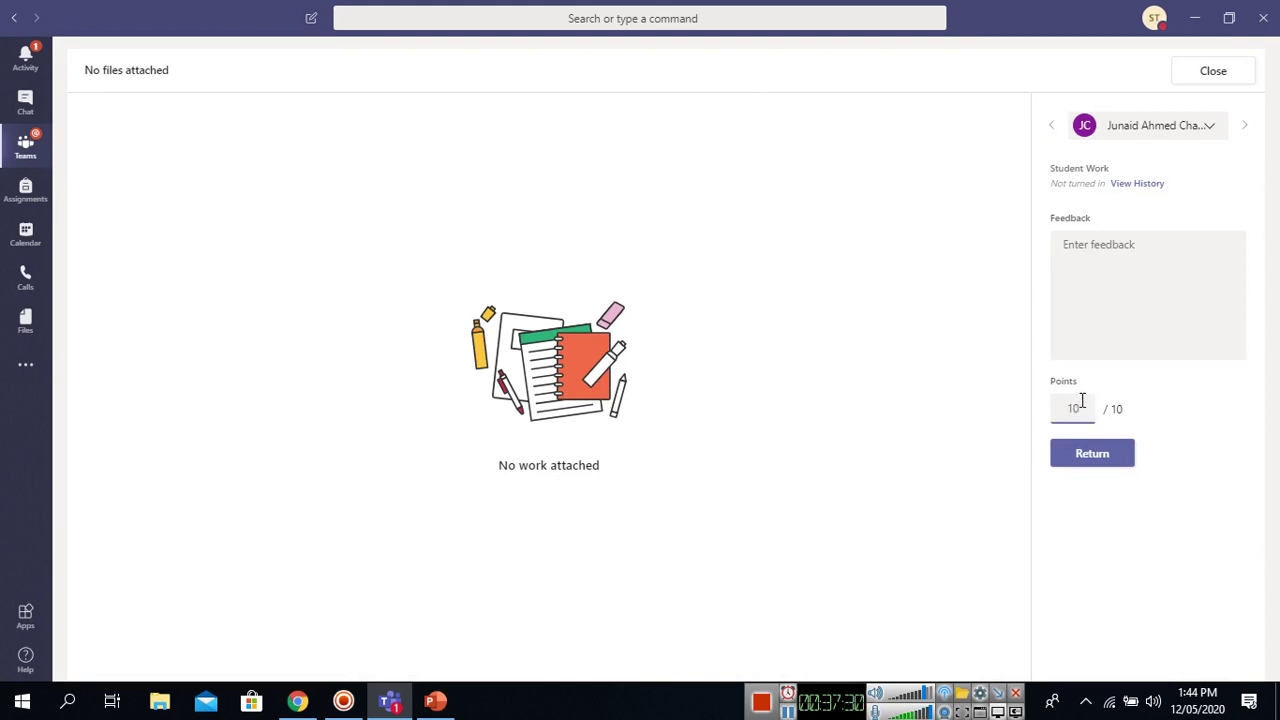
left_click(1116, 466)
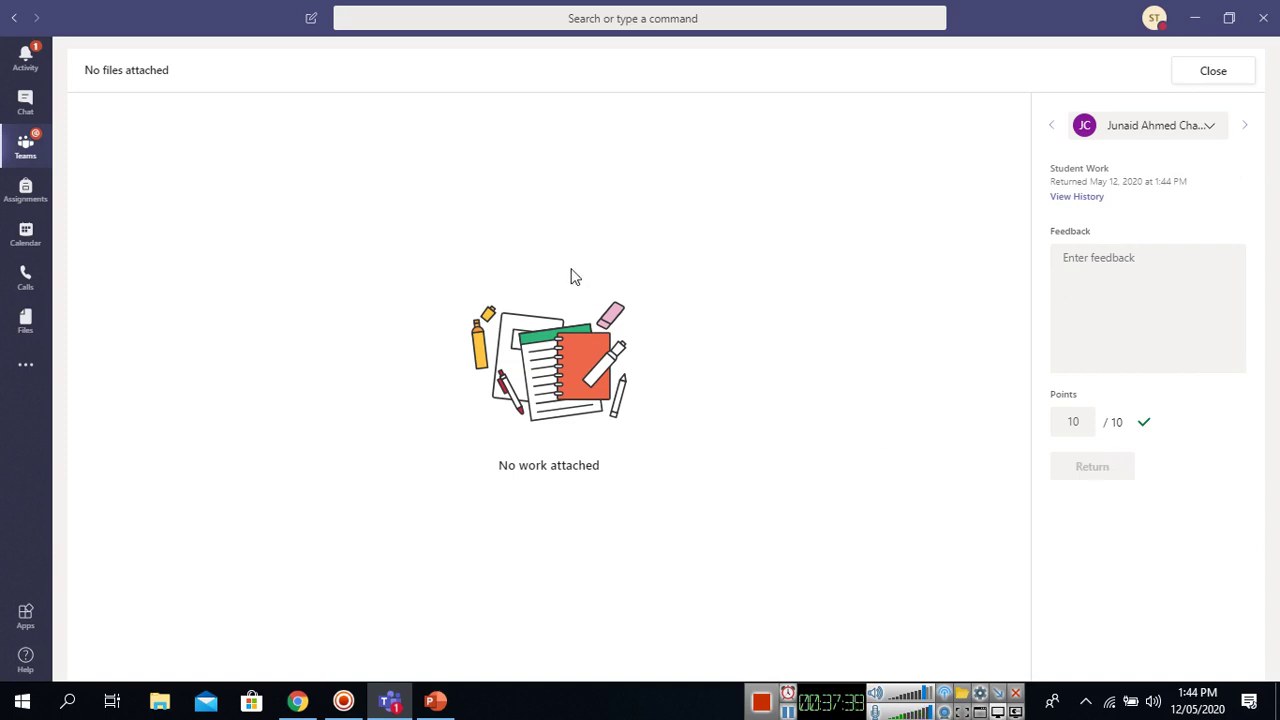
left_click(1230, 78)
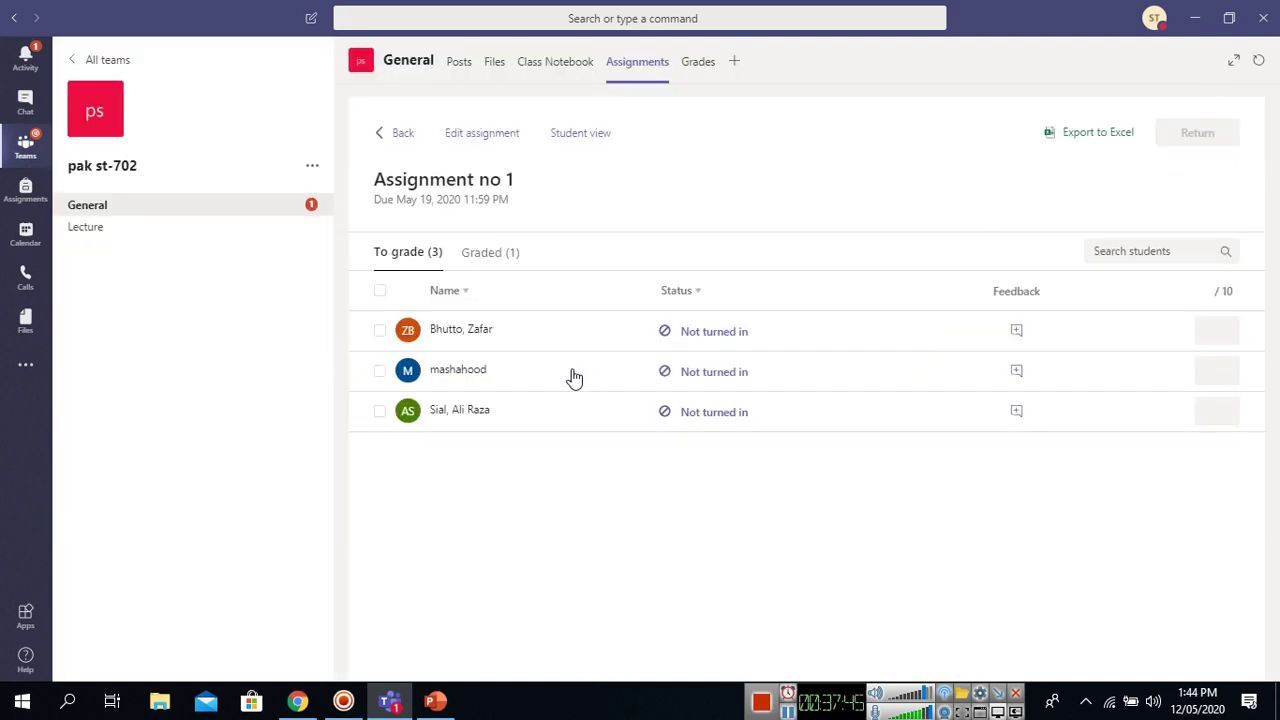
left_click(480, 260)
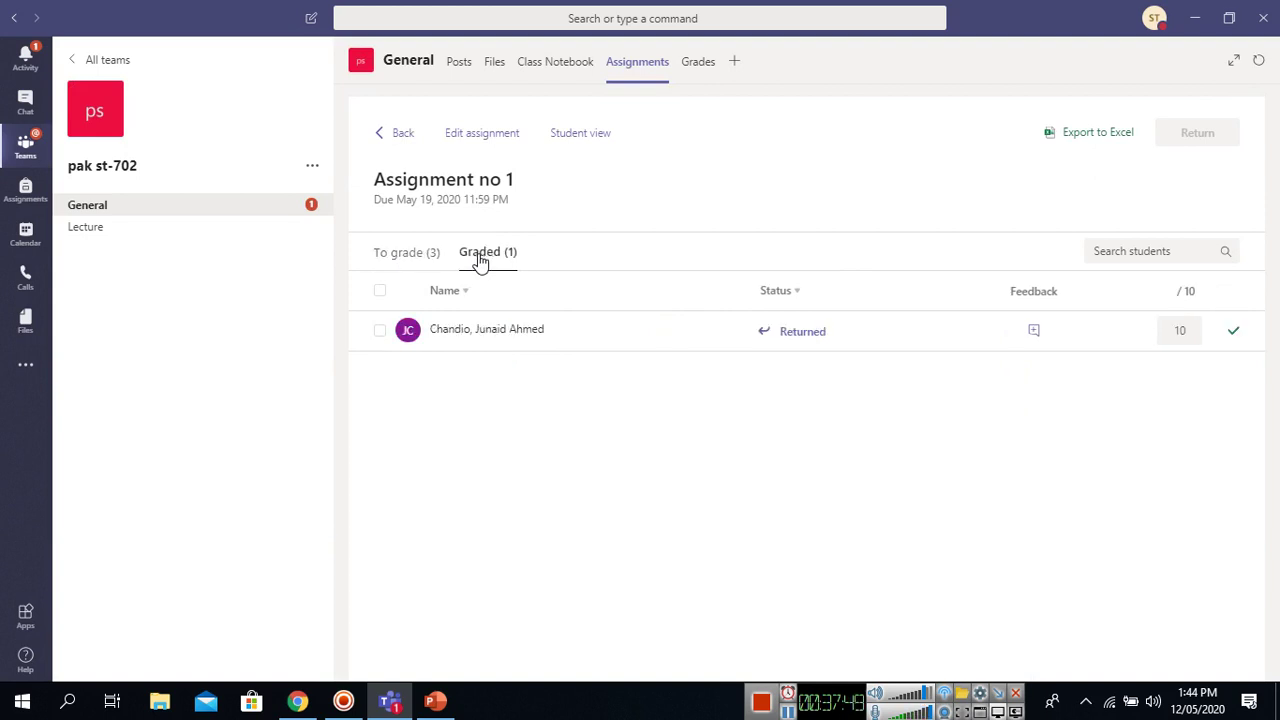
Step: Grade the three remaining students 5, 8 and 6 points in list order, and return their work
left_click(414, 254)
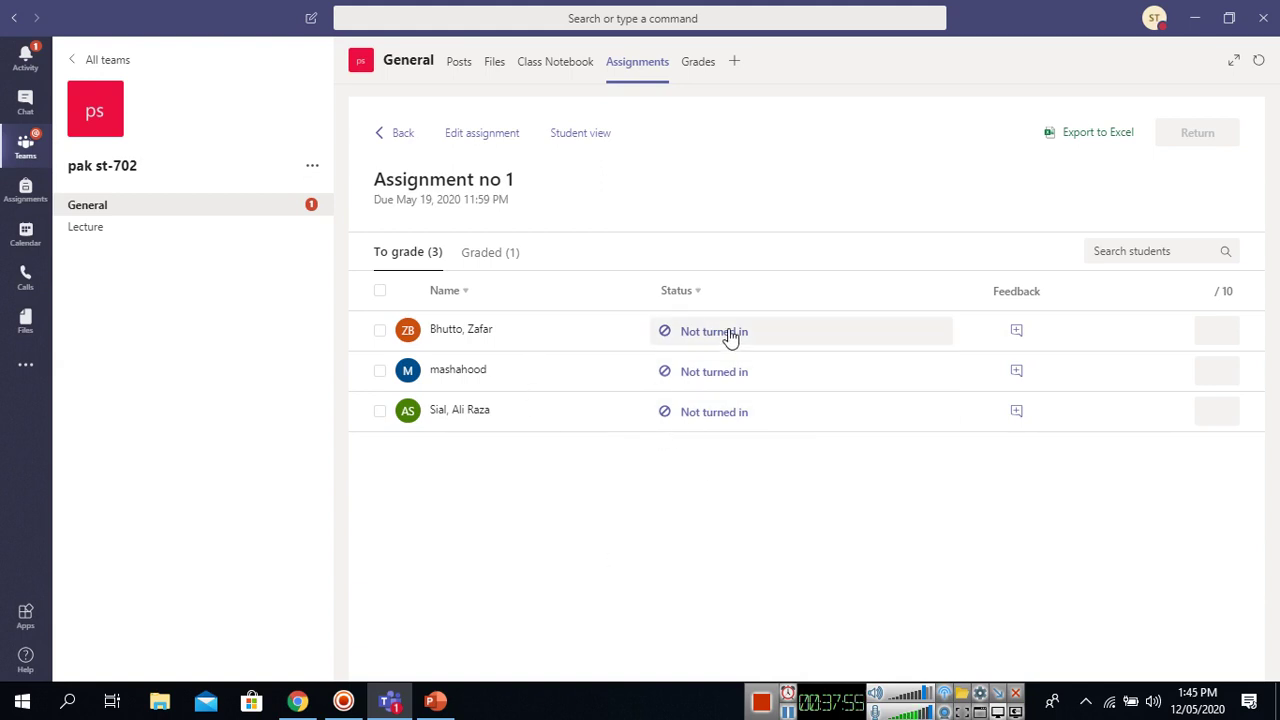
left_click(1211, 335)
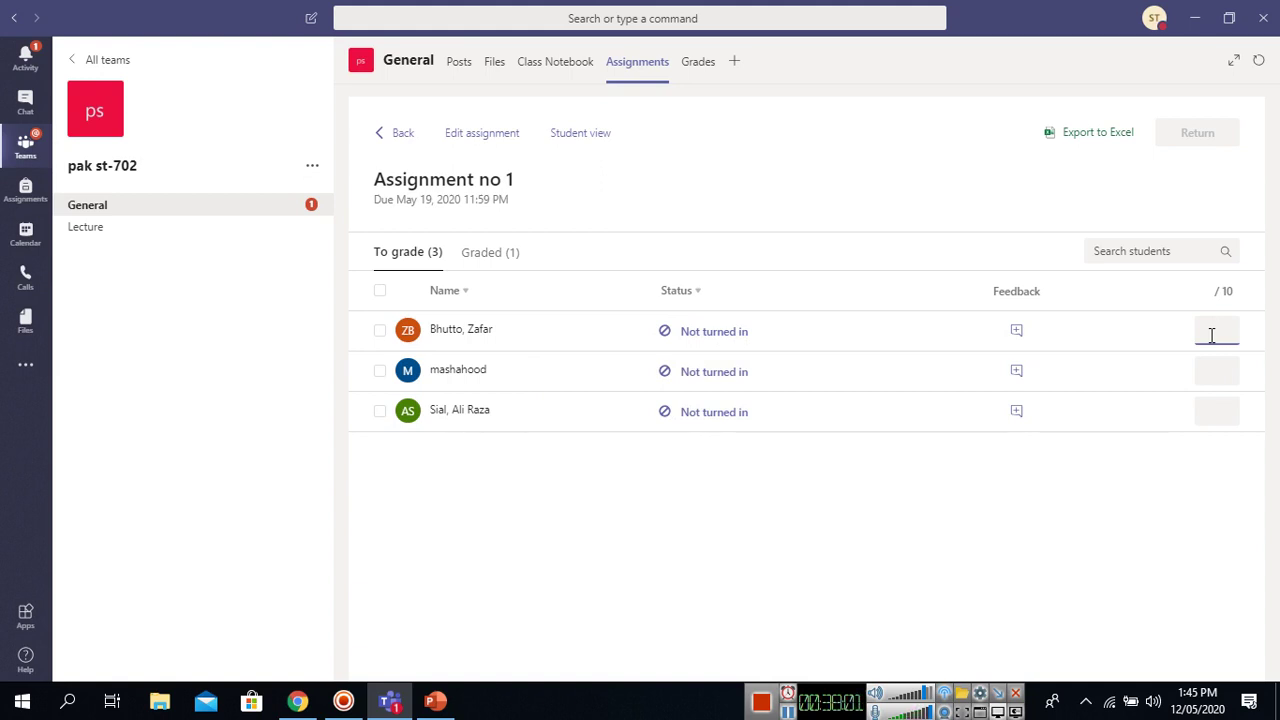
type("5")
left_click(1215, 373)
type("8")
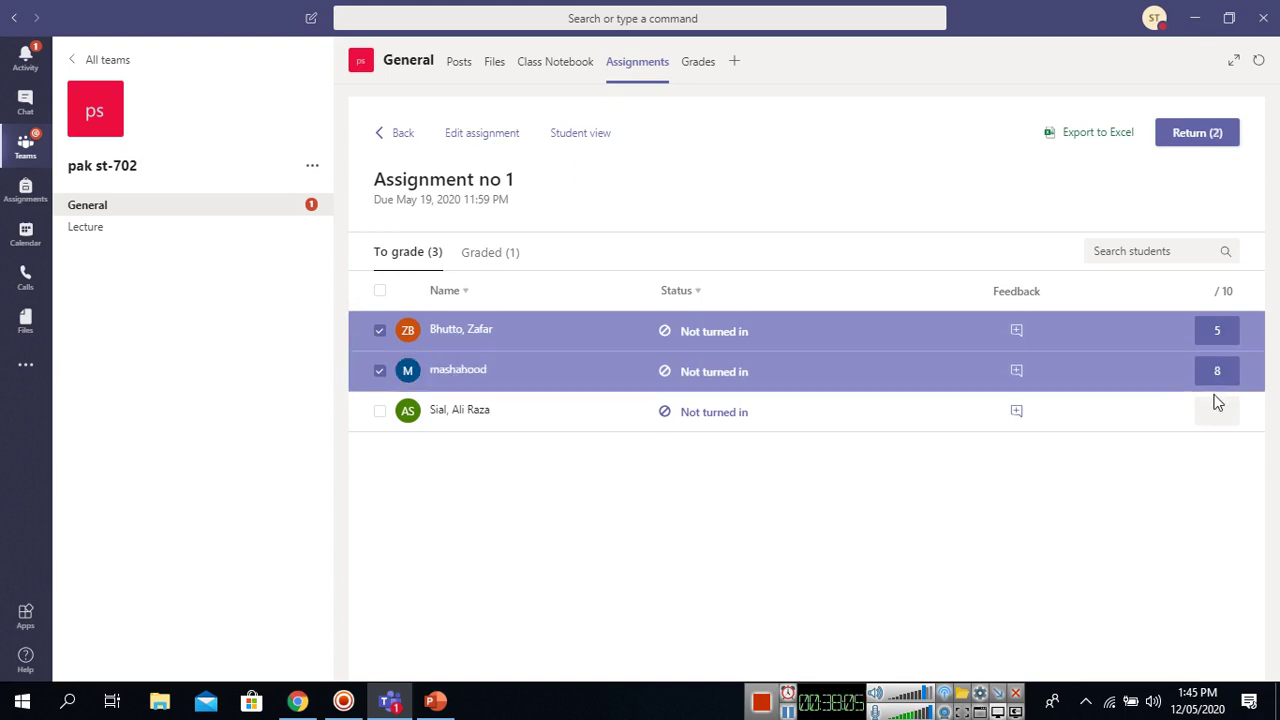
left_click(1218, 410)
type("6")
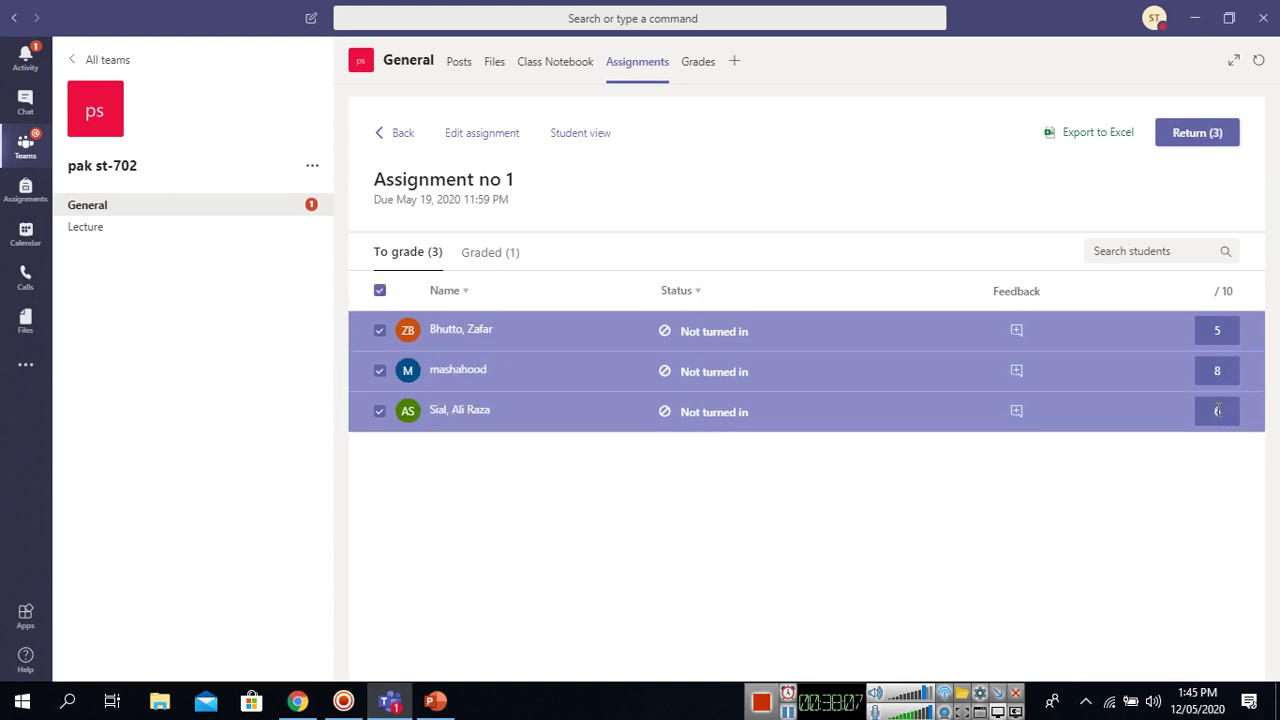
left_click(1193, 140)
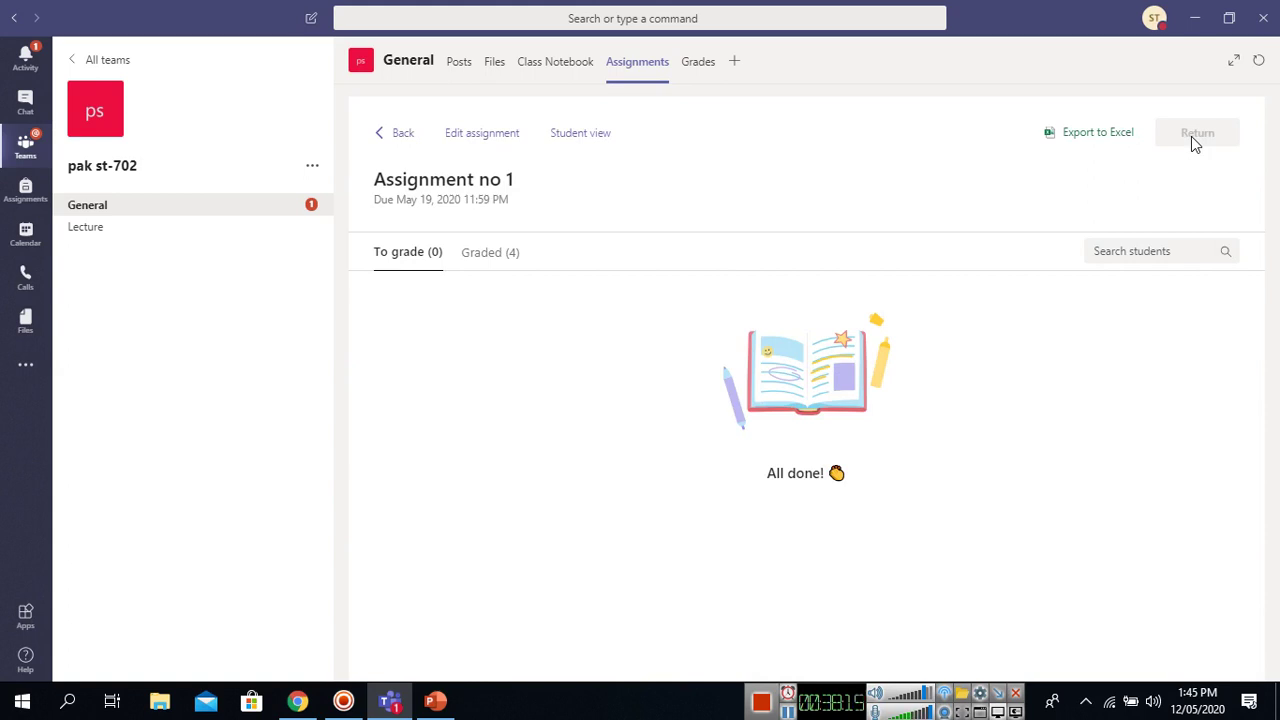
Step: Review the graded and still-to-grade student lists of Assignment no 1
left_click(499, 262)
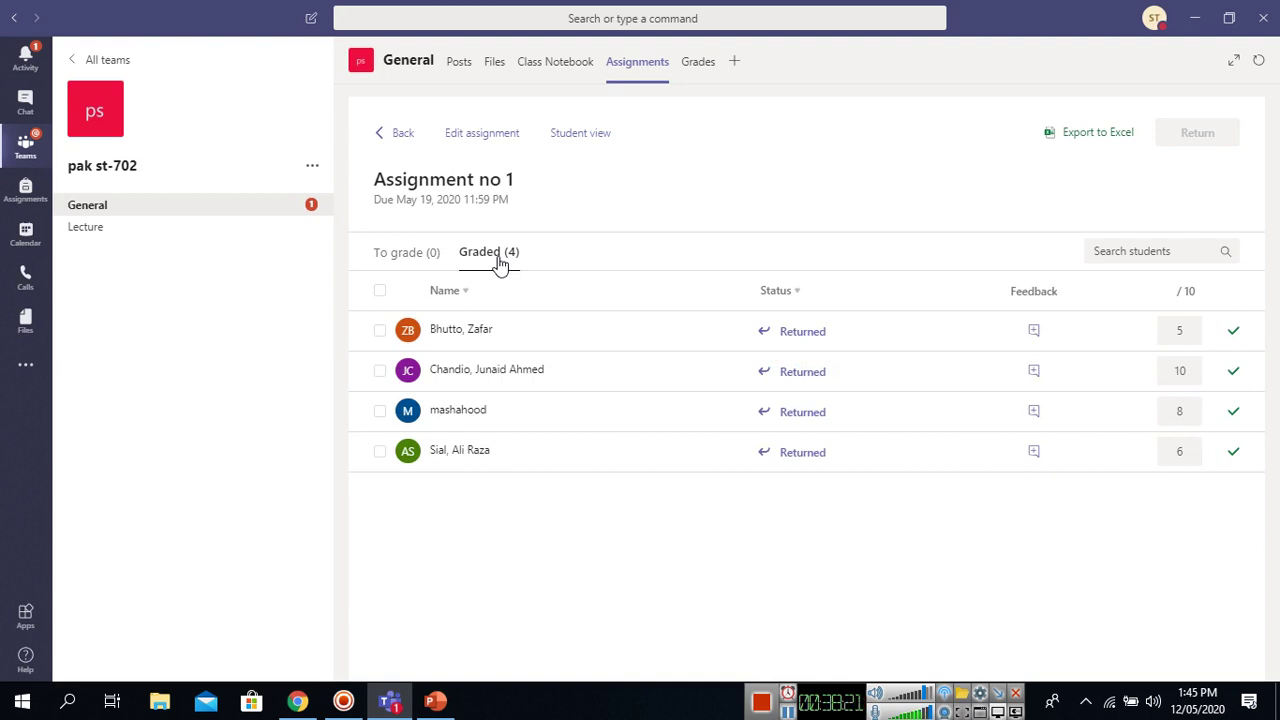
left_click(413, 259)
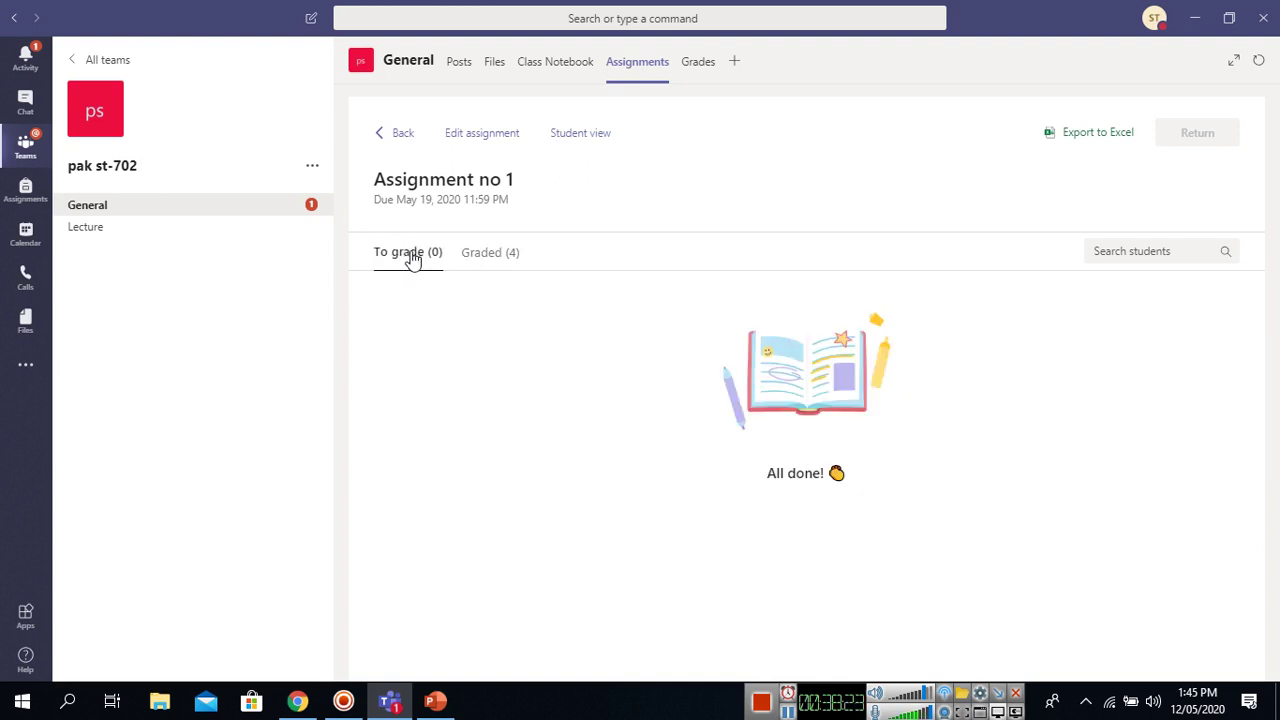
left_click(494, 265)
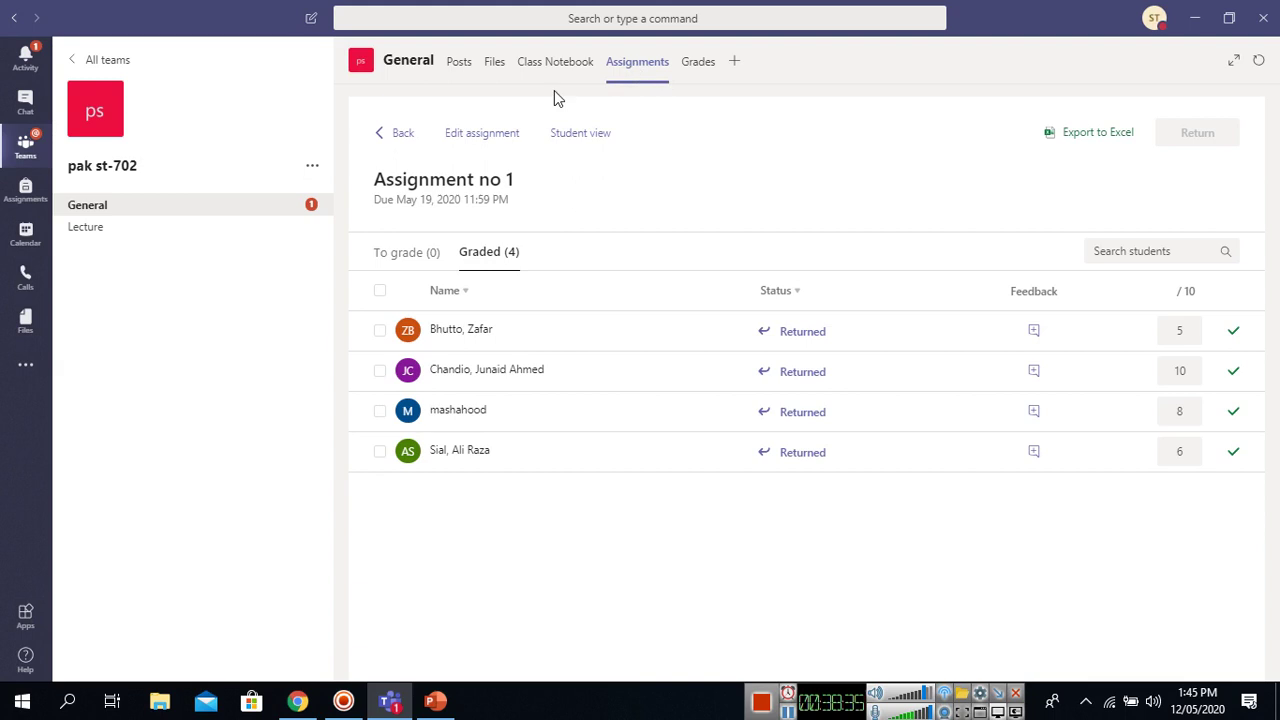
Step: Start a quiz assignment for the class with a new quiz in Microsoft Forms, and open the quiz title for editing
left_click(220, 219)
left_click(627, 79)
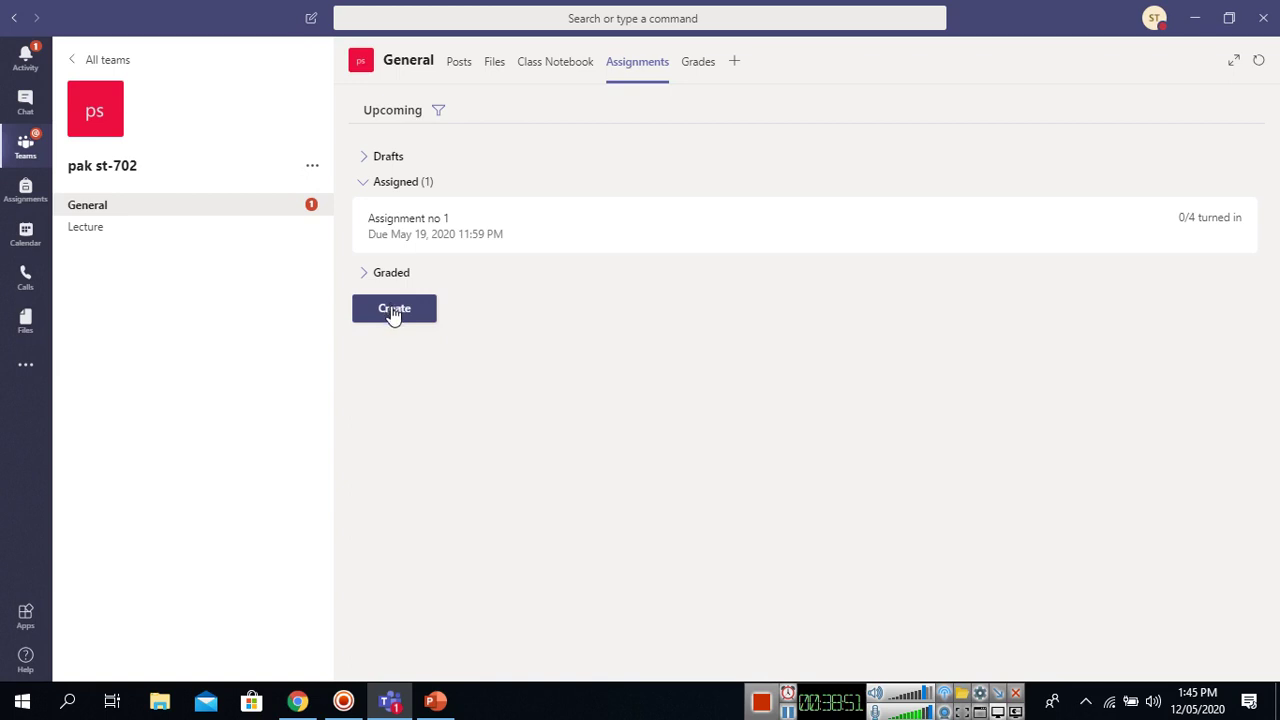
left_click(394, 311)
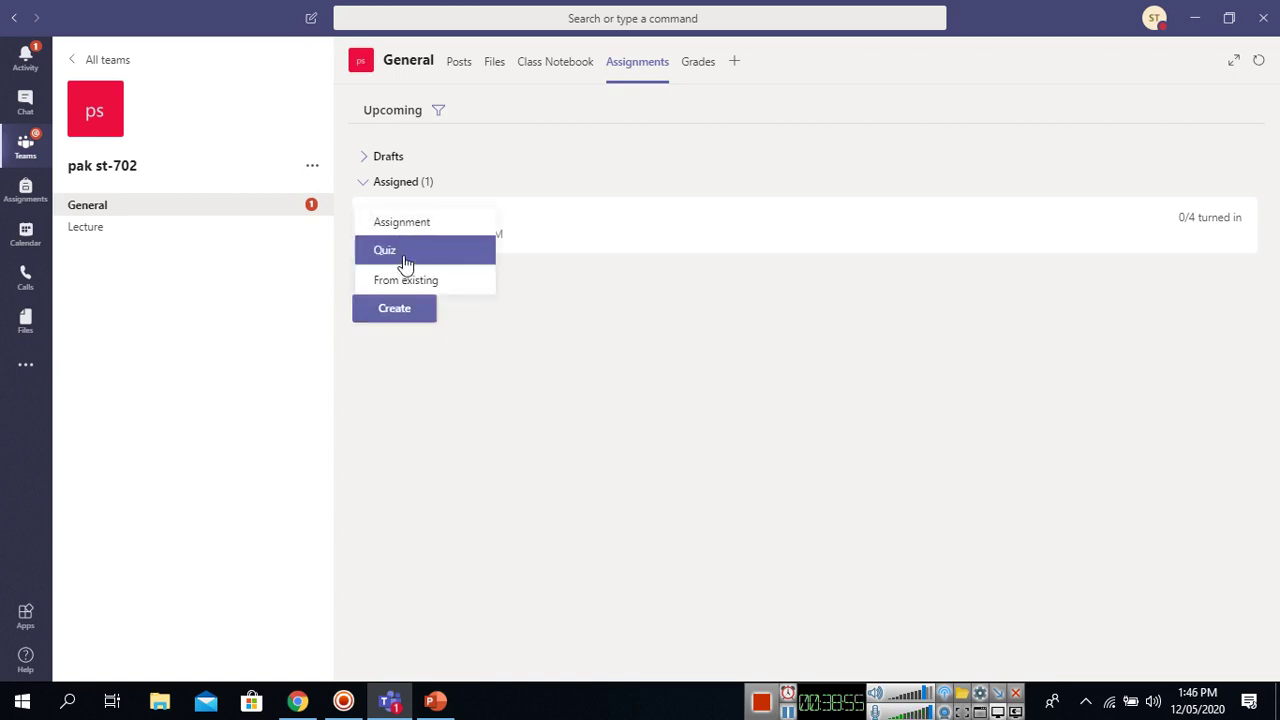
left_click(405, 258)
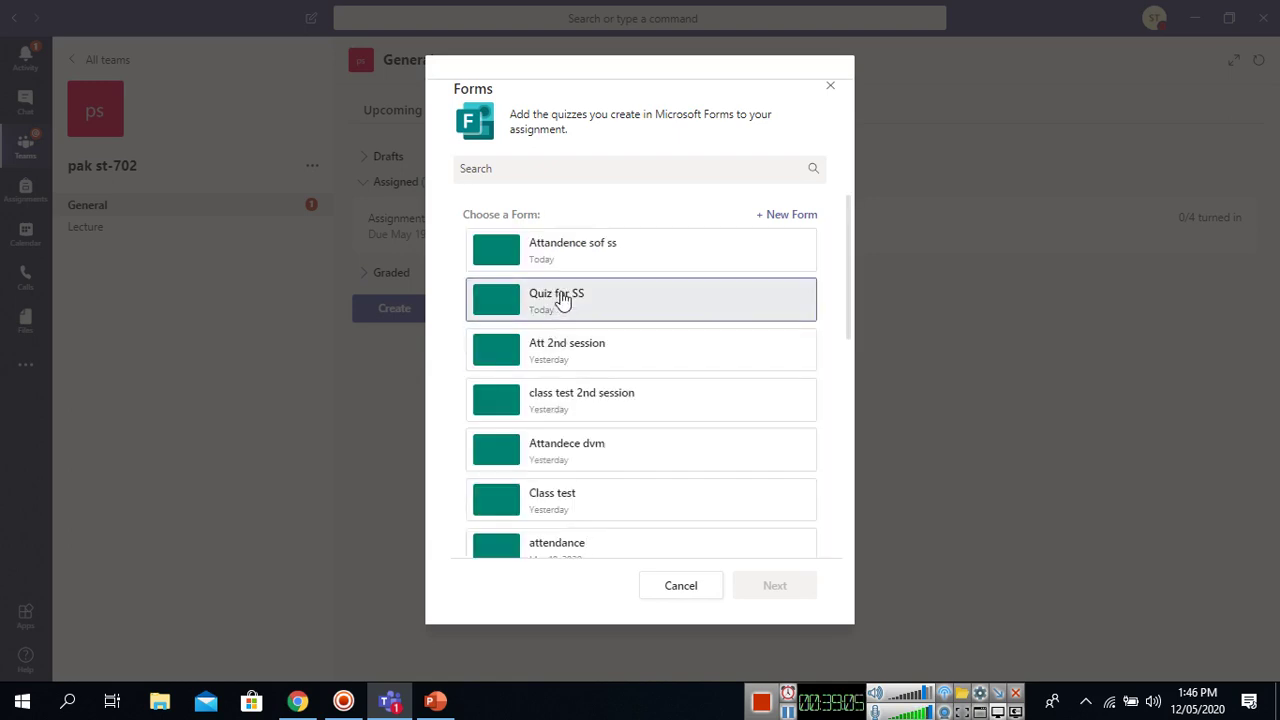
left_click(789, 218)
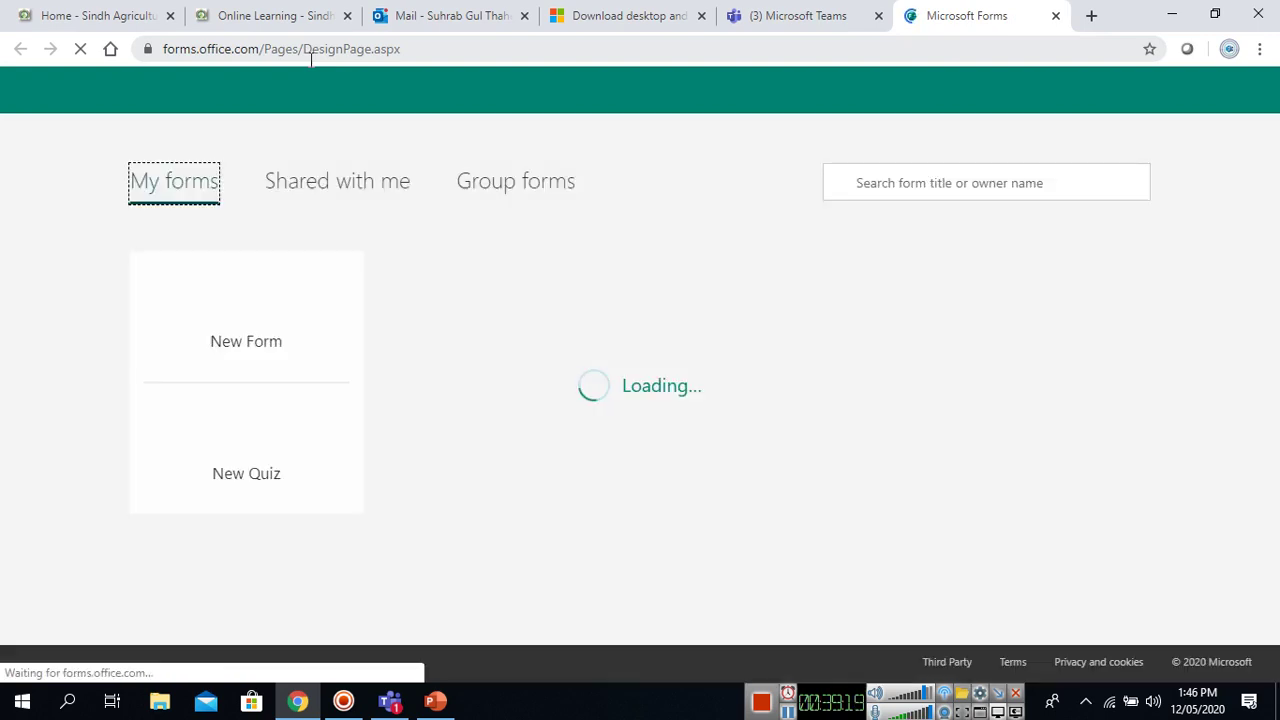
left_click(248, 472)
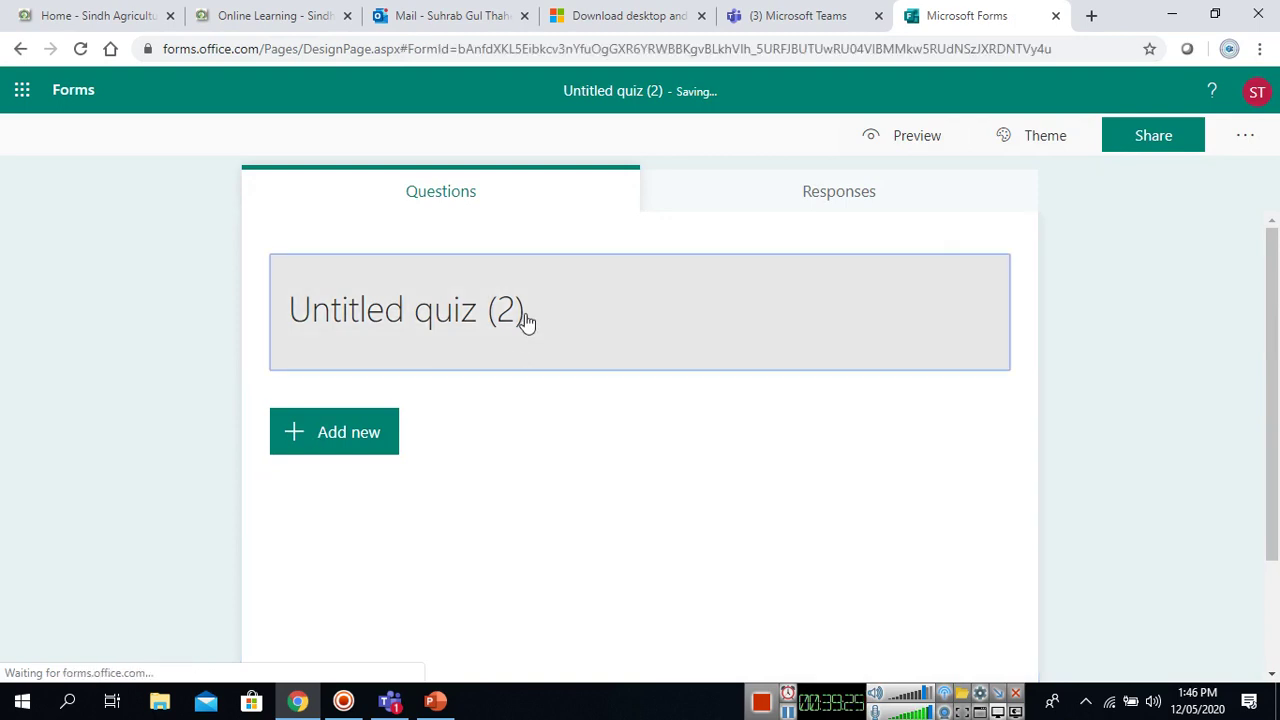
left_click(525, 320)
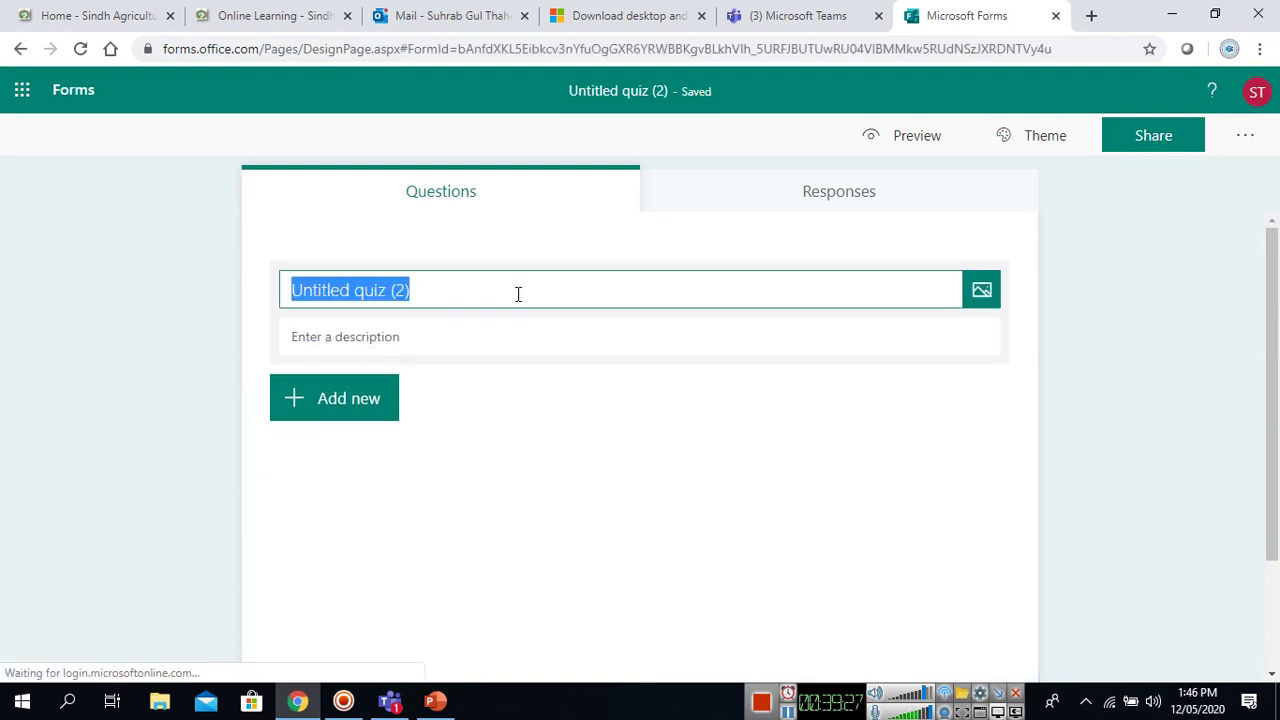
type("class ")
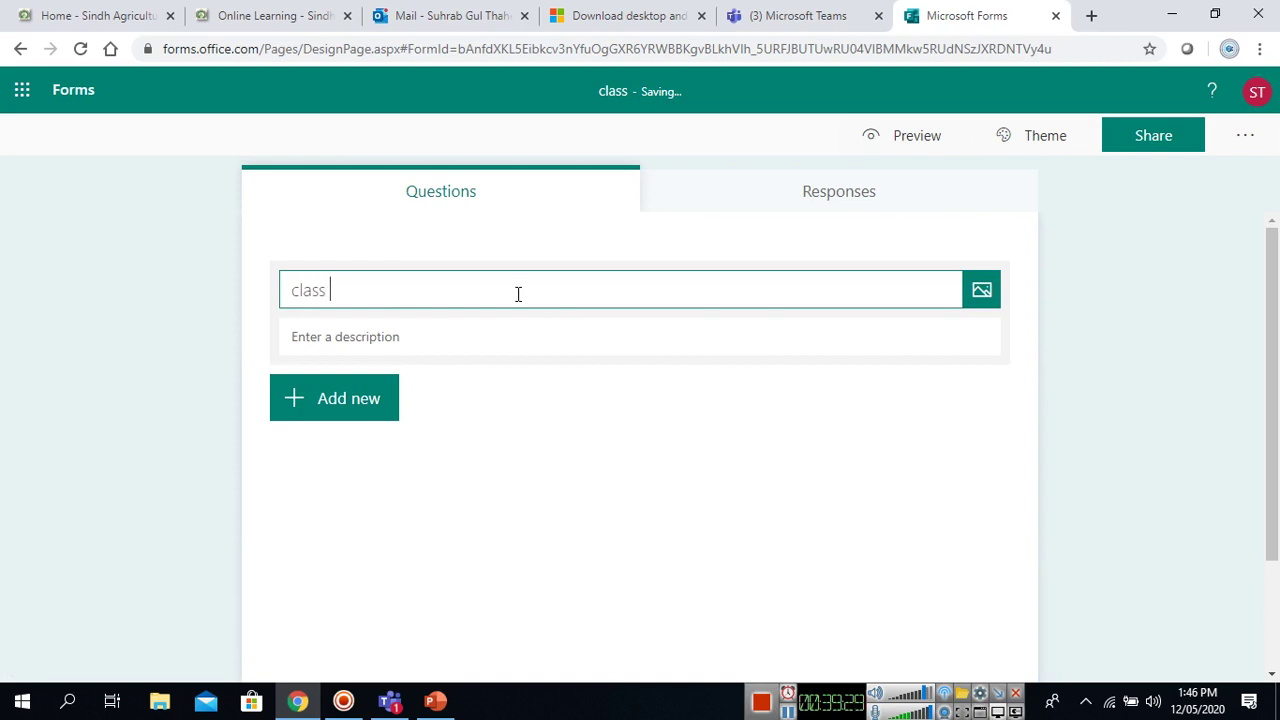
type("test")
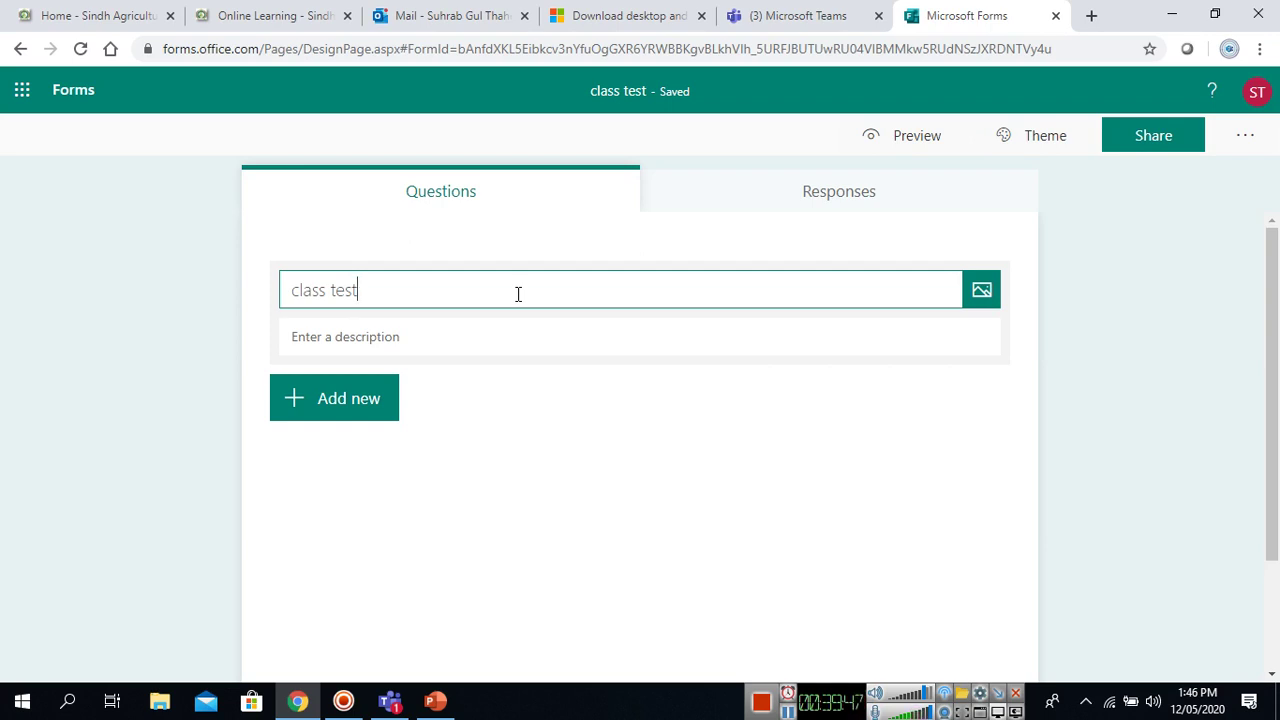
key("BackSpace")
key("BackSpace")
key("BackSpace")
key("BackSpace")
key("BackSpace")
key("BackSpace")
key("BackSpace")
key("BackSpace")
key("BackSpace")
key("BackSpace")
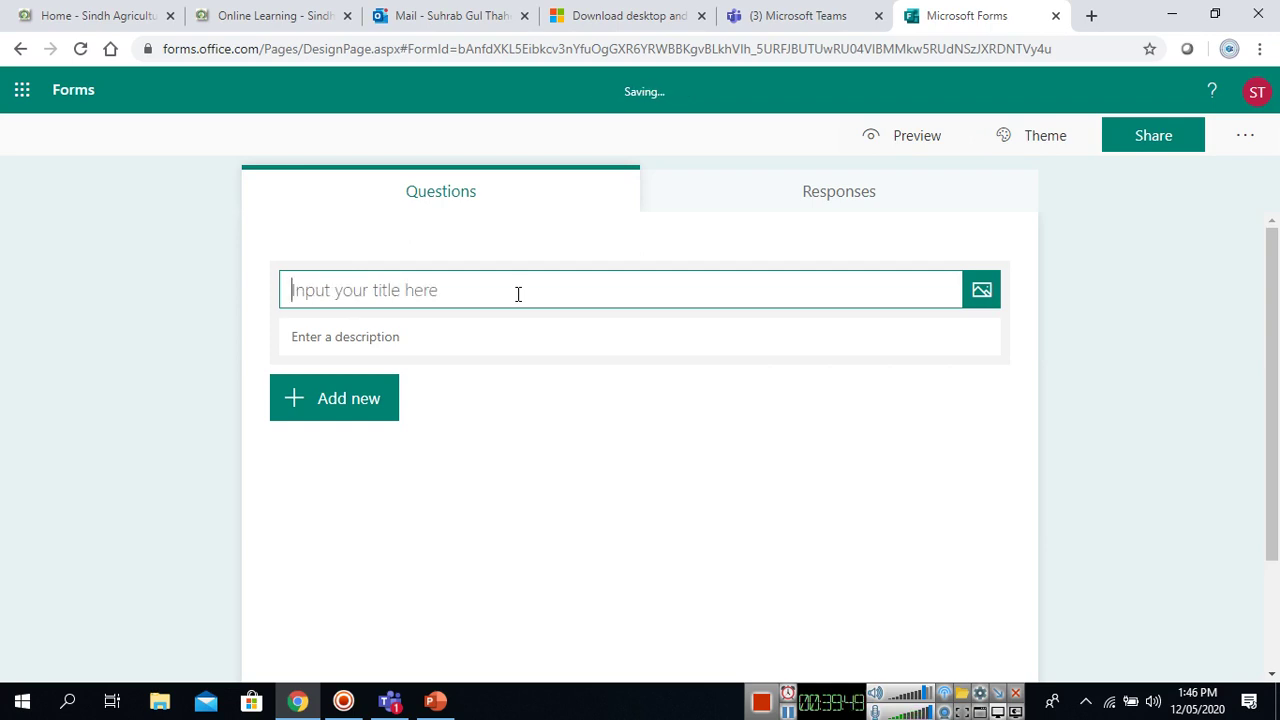
Step: Title the quiz "Mid term" and leave its description blank
type("Mid term")
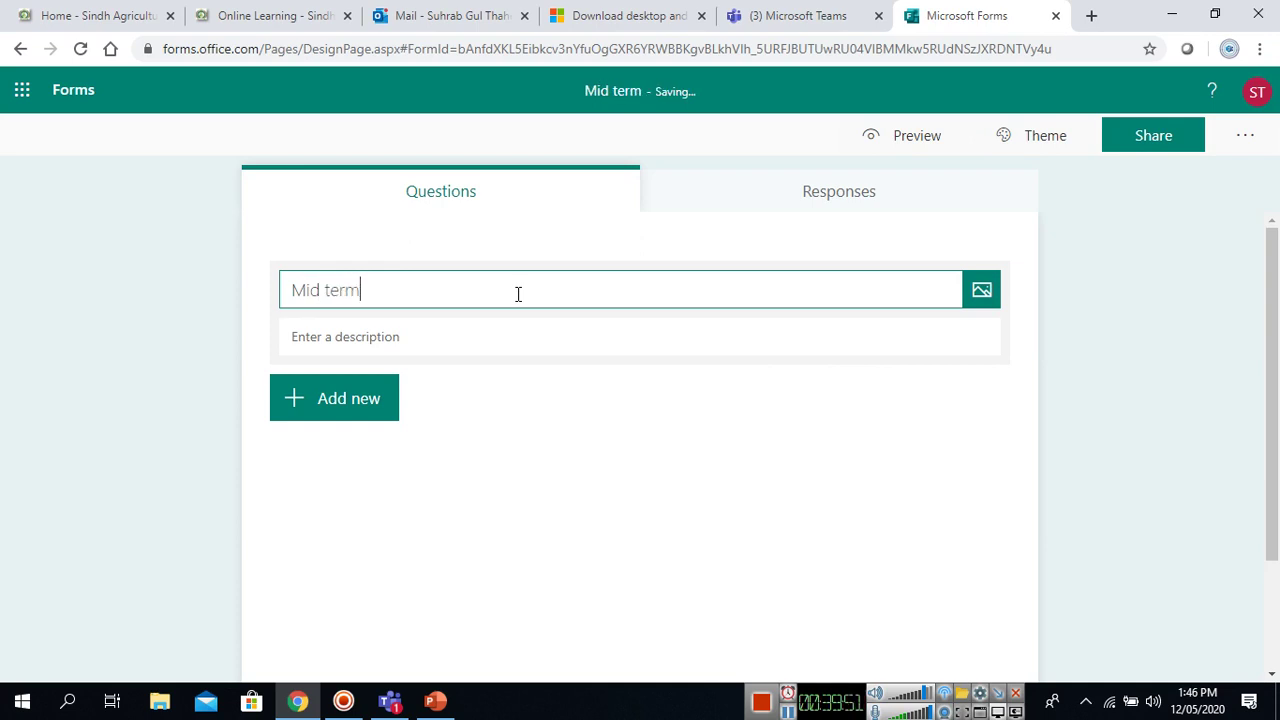
left_click(432, 340)
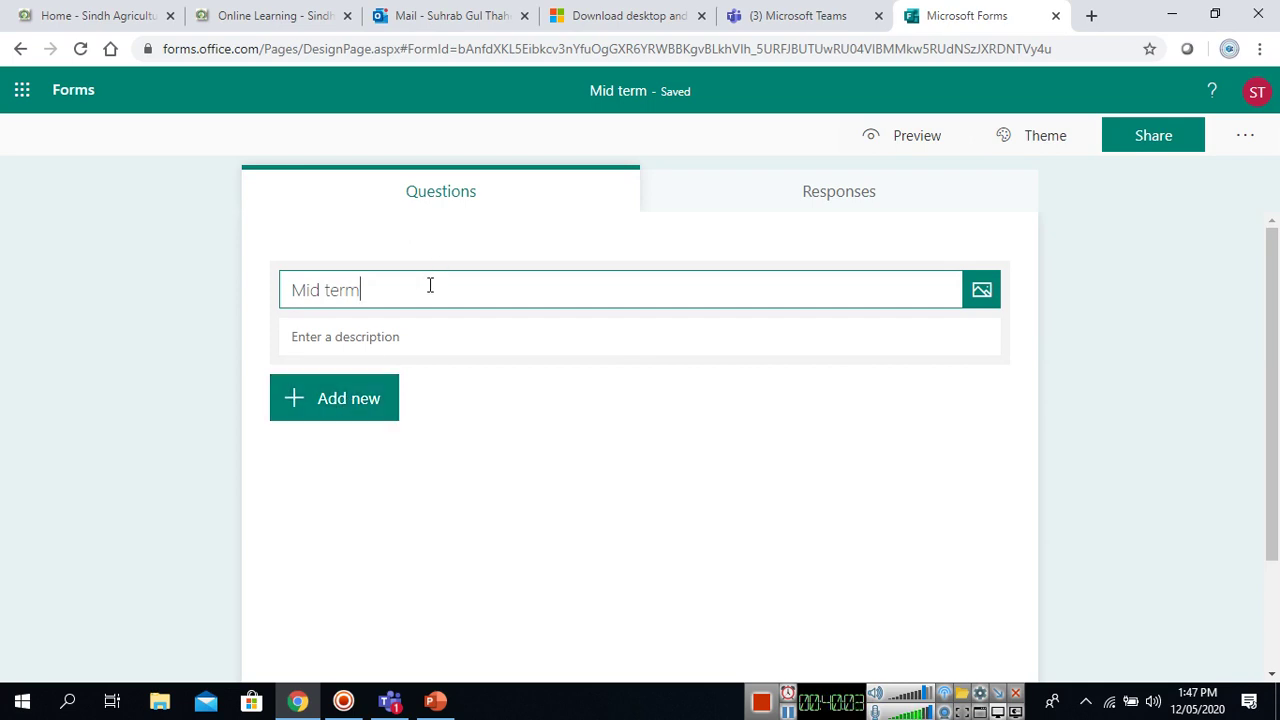
left_click(407, 330)
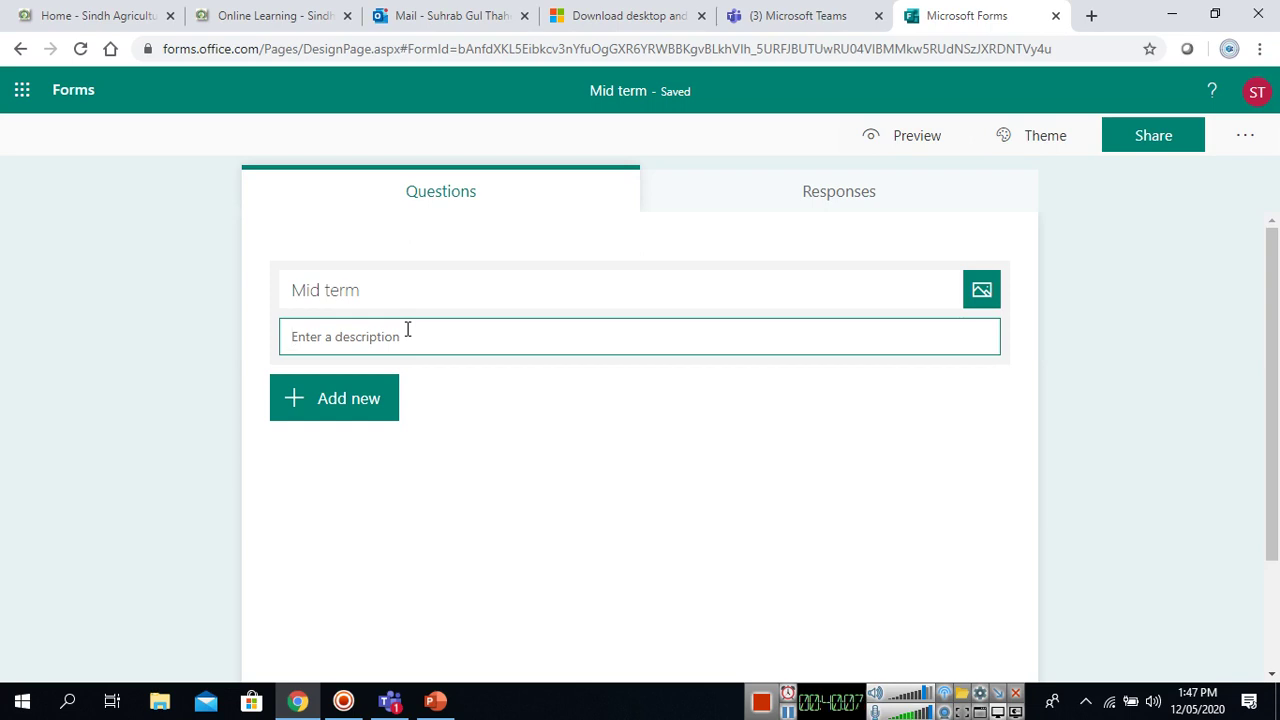
Step: Add a choice question to the quiz with the text "what is IT?"
left_click(349, 410)
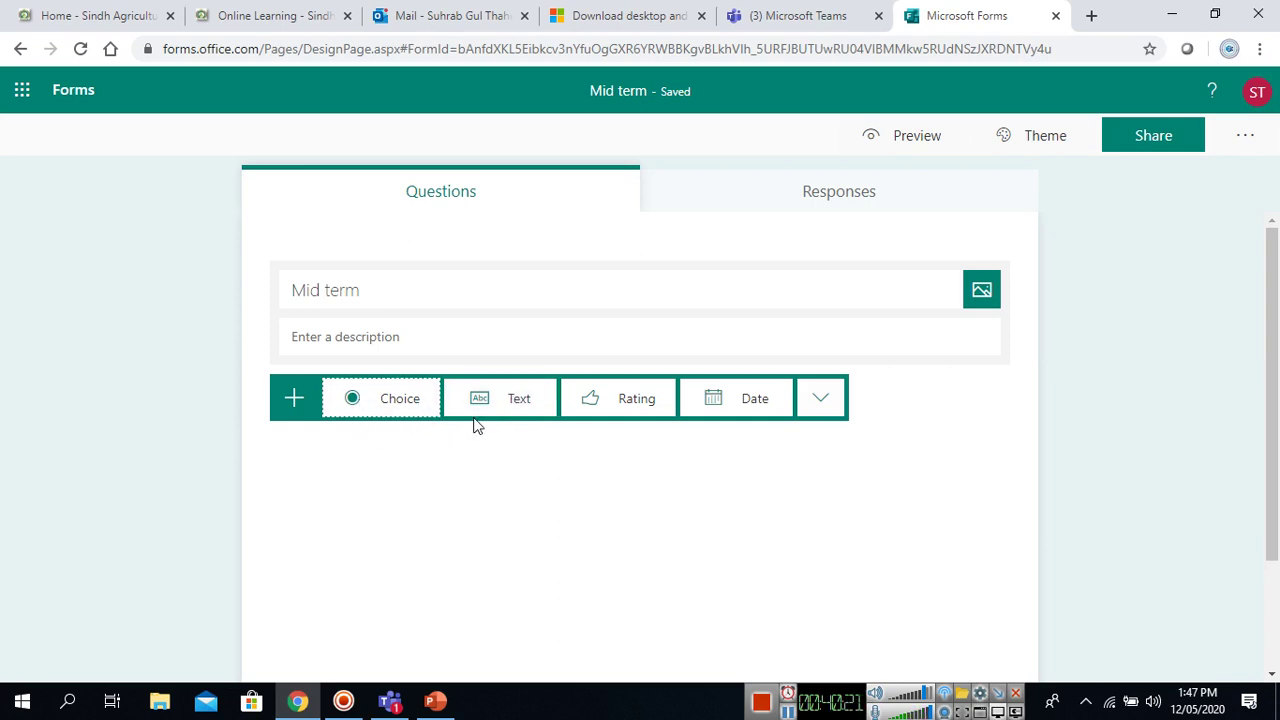
left_click(366, 398)
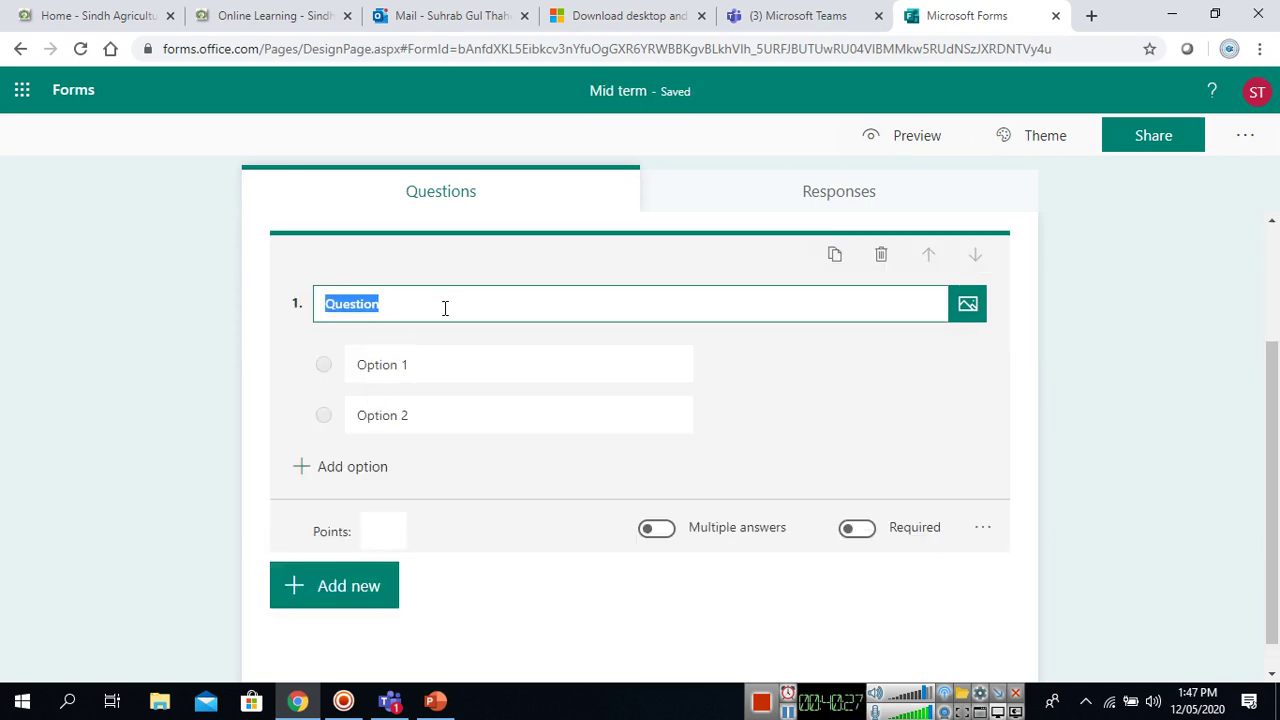
type("what is")
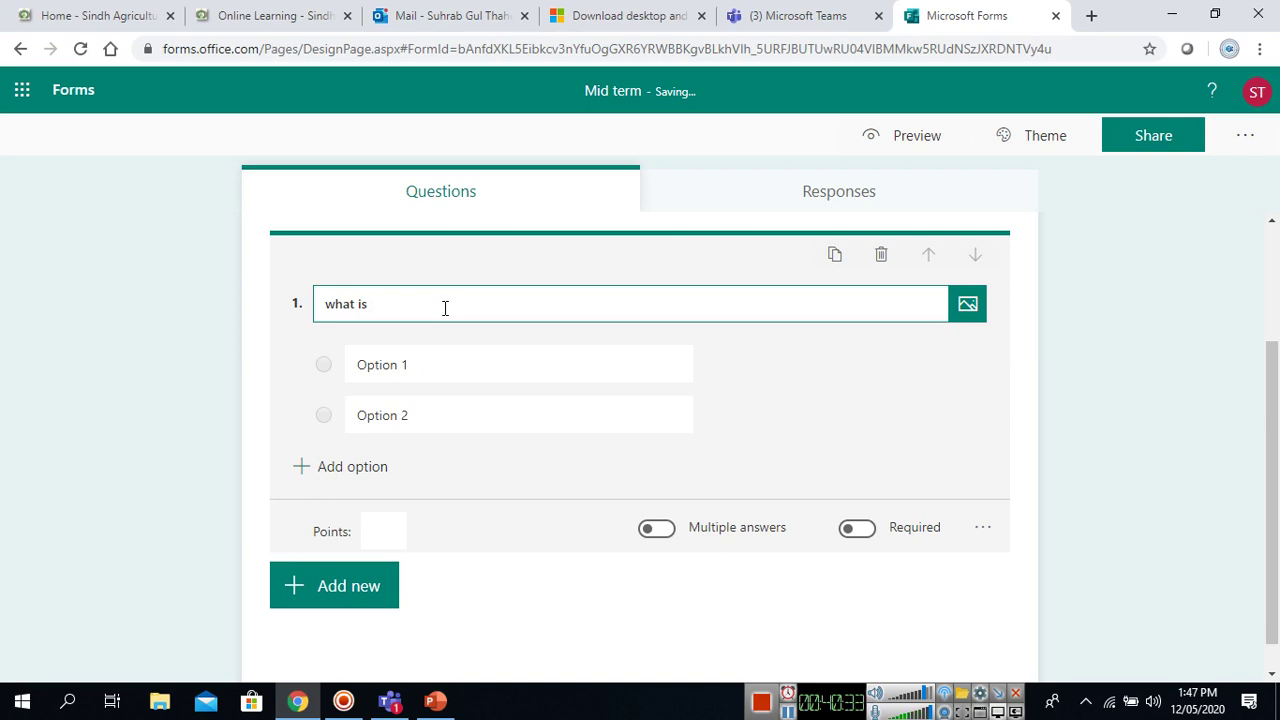
type(" IT?")
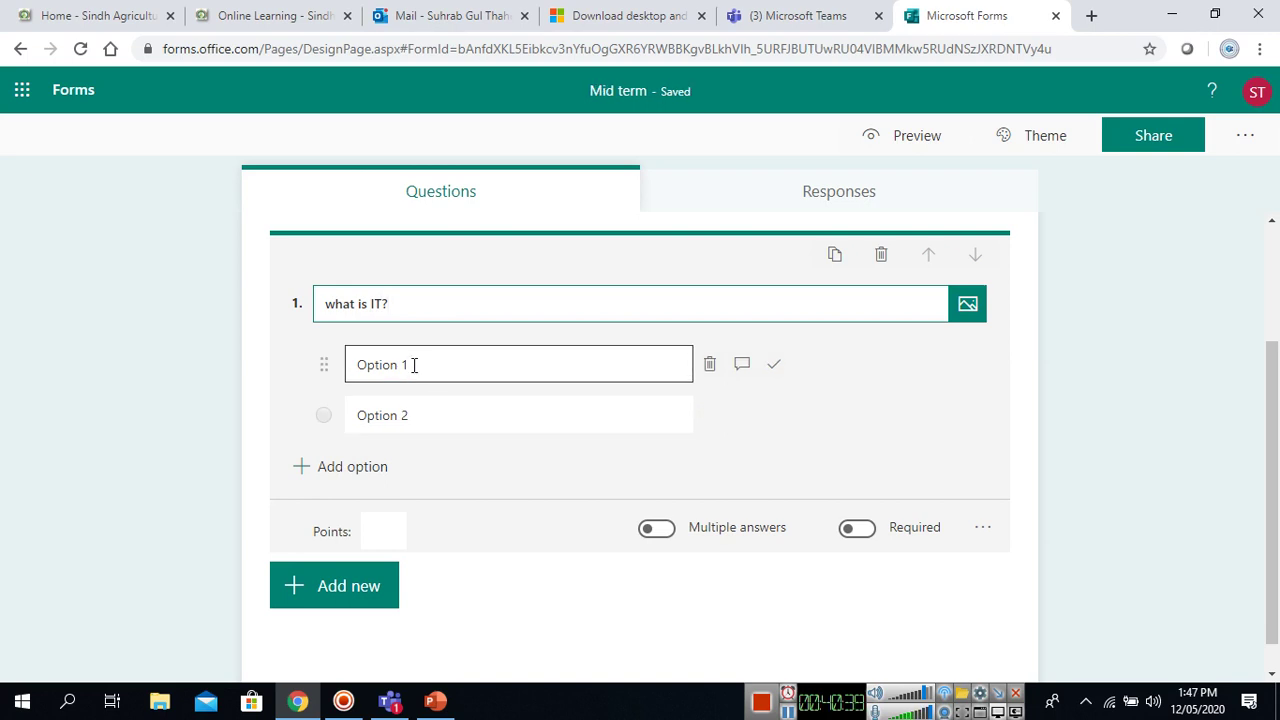
Step: Give the question four answer options: "Infomr", "adfd", "adfd" and "adf"
left_click(414, 364)
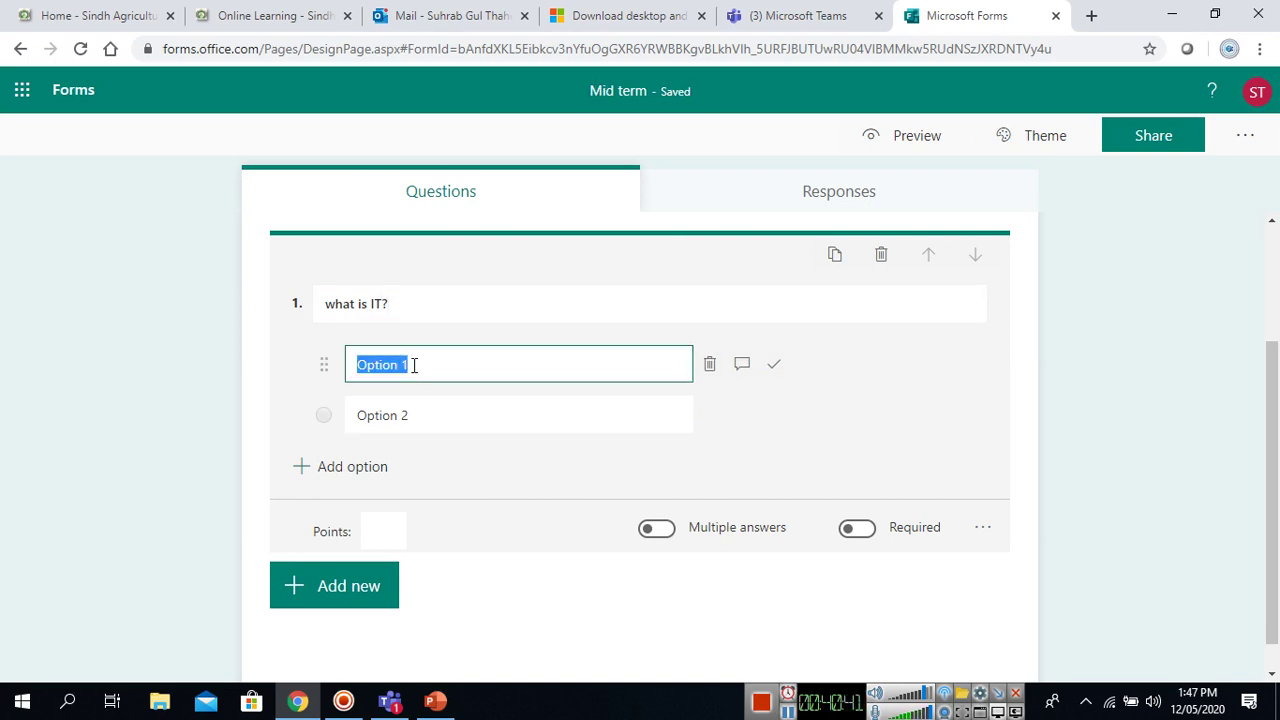
type("INf")
key("BackSpace")
key("BackSpace")
type("nfomr")
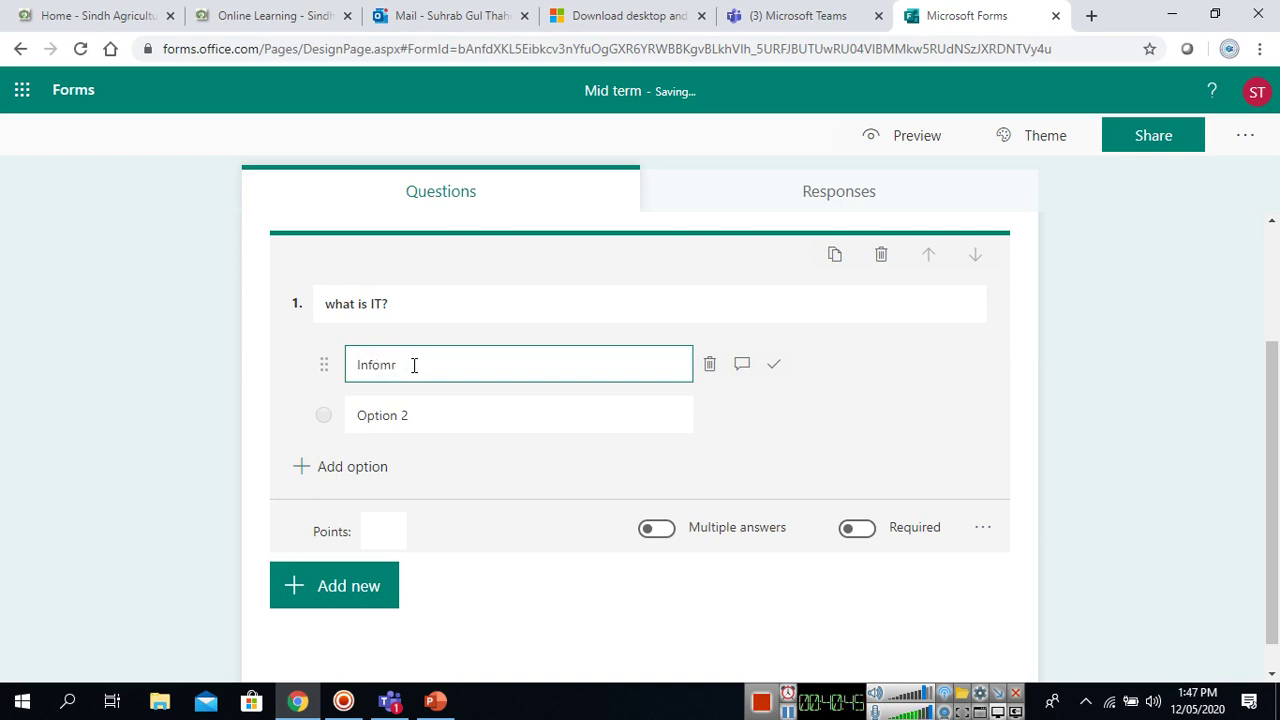
left_click(418, 431)
type("adfd")
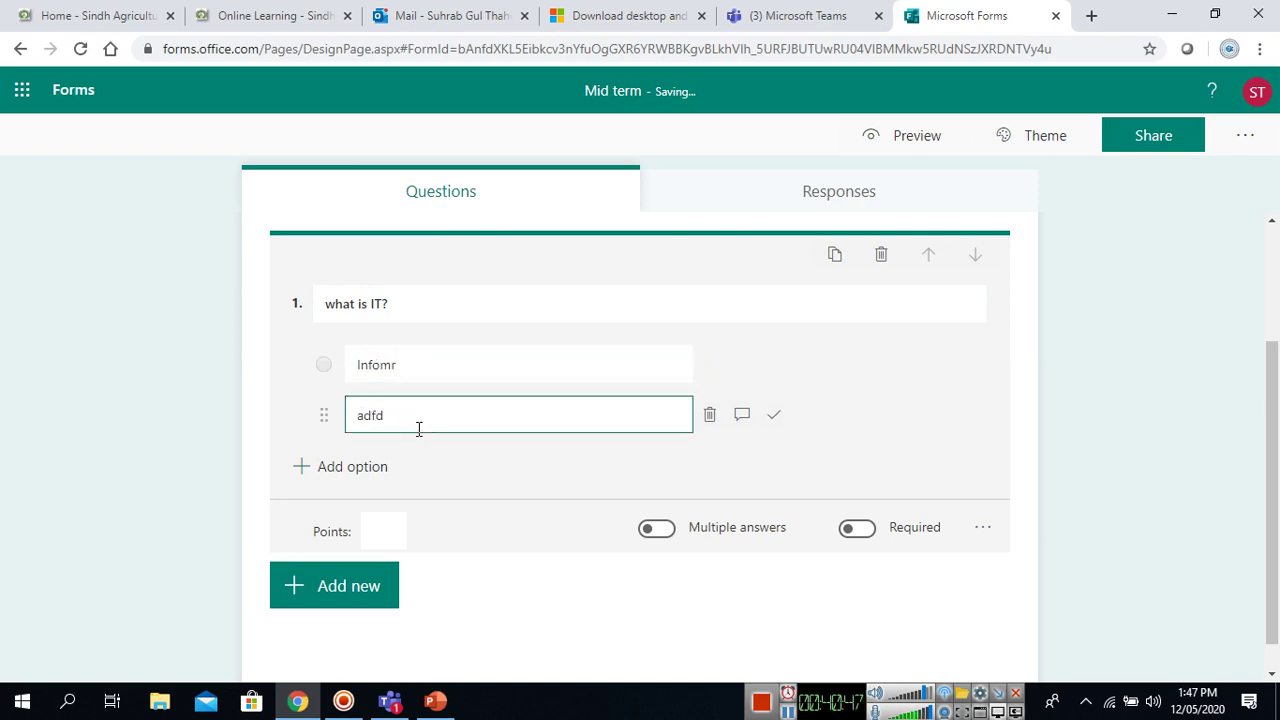
left_click(358, 467)
type("adfd")
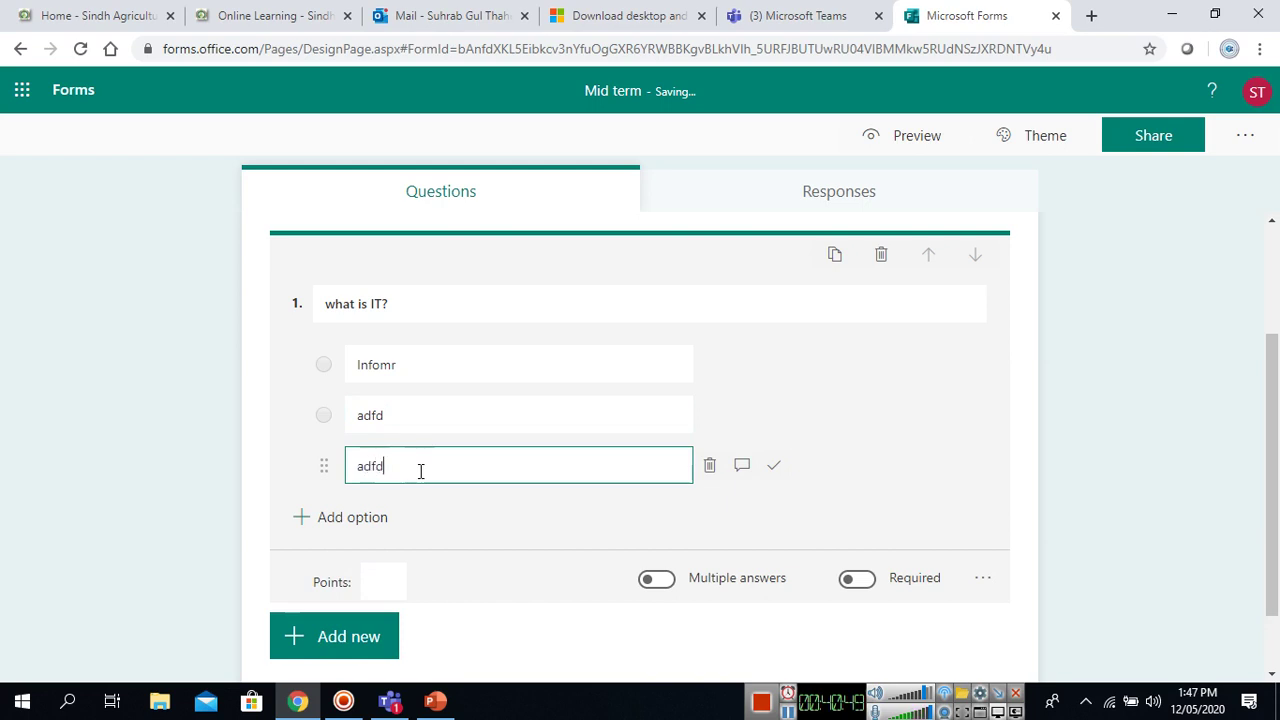
left_click(377, 522)
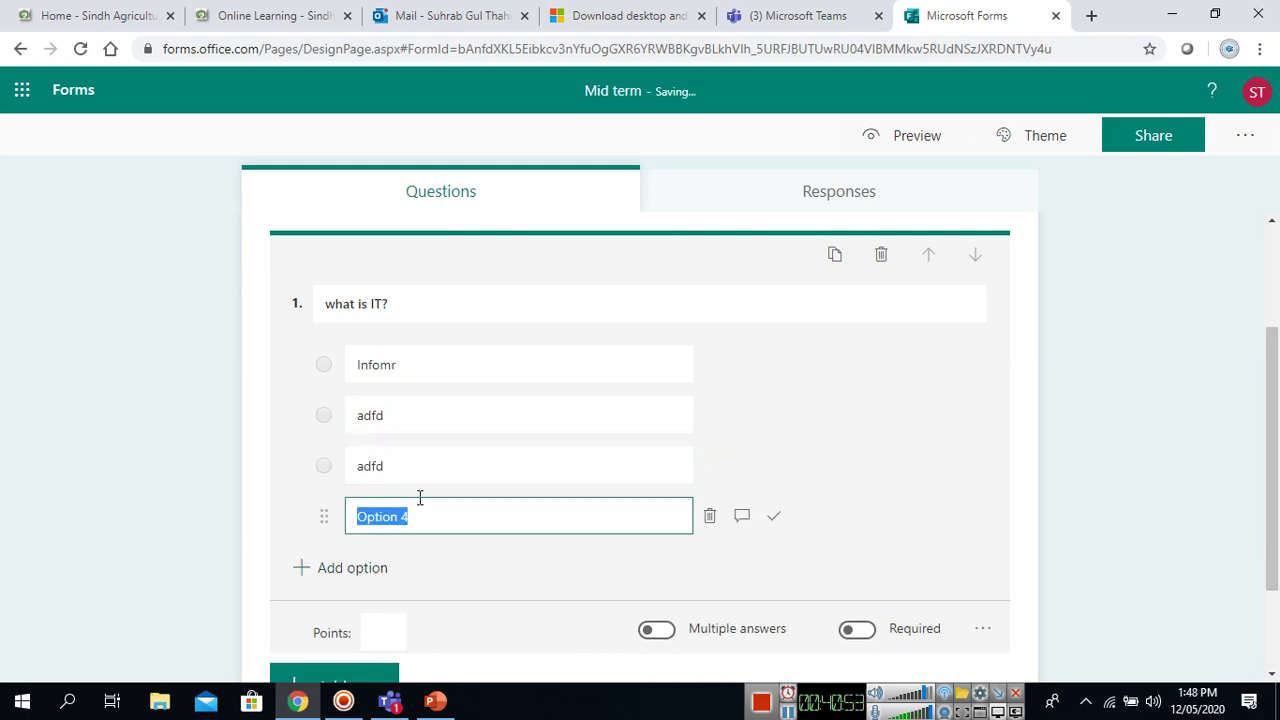
type("adf")
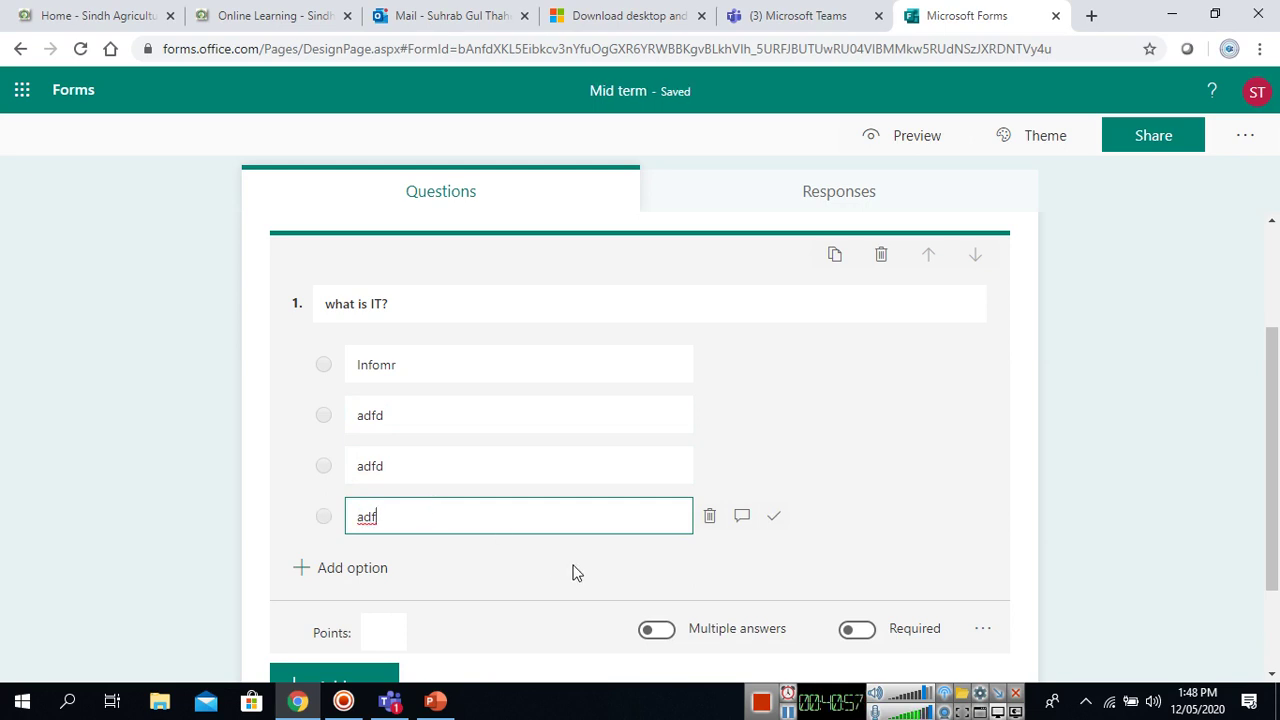
Step: Keep the "what is IT?" question single-answer, give it 2 points, and mark "Infomr" as the correct answer
left_click(668, 636)
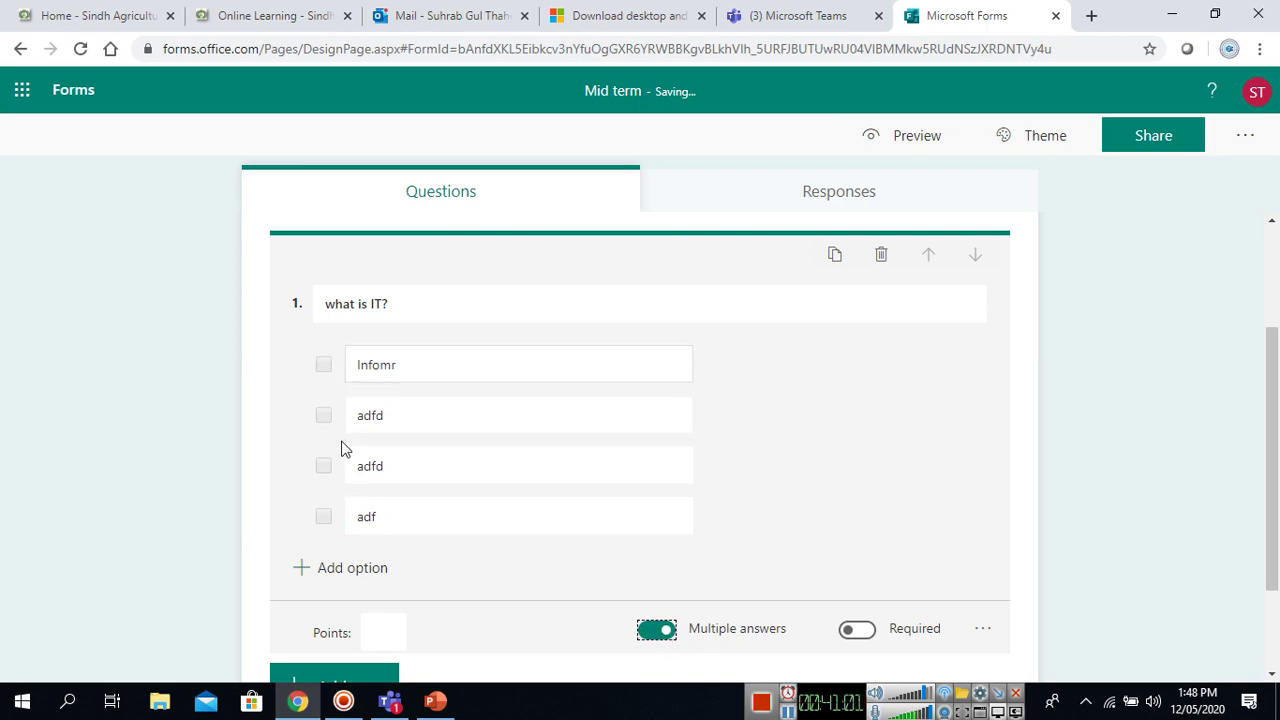
left_click(652, 632)
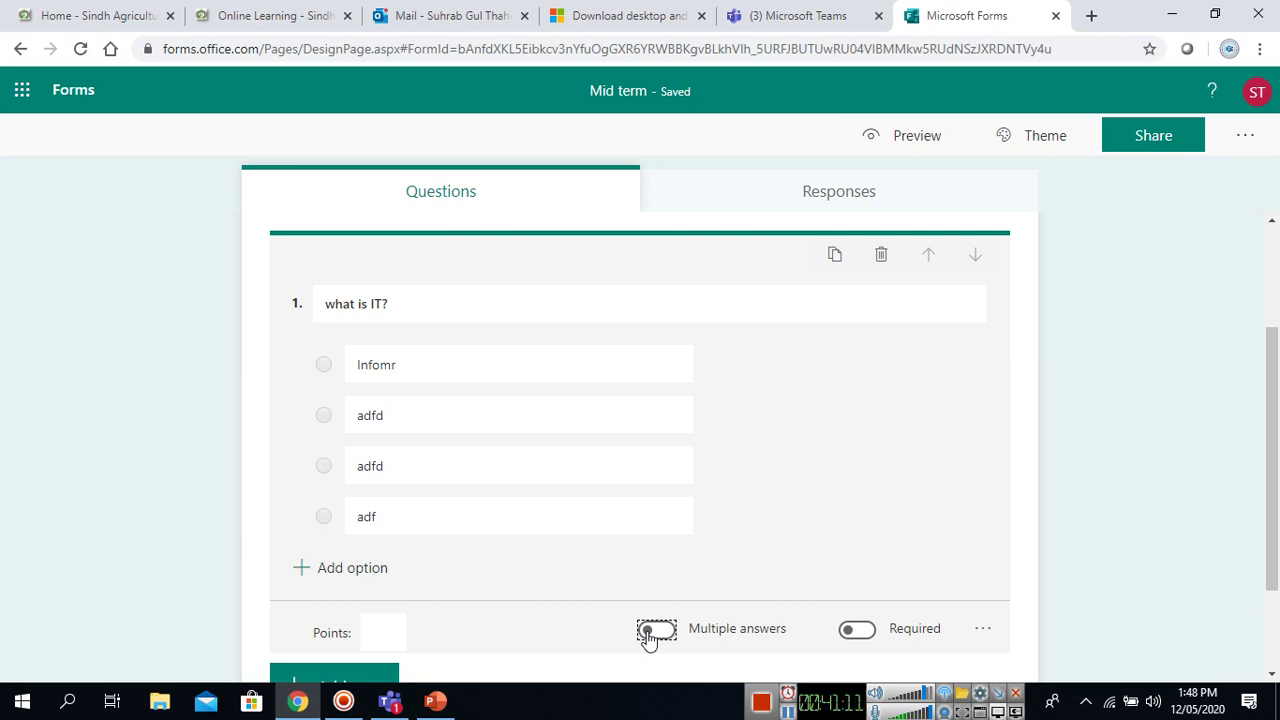
left_click(373, 632)
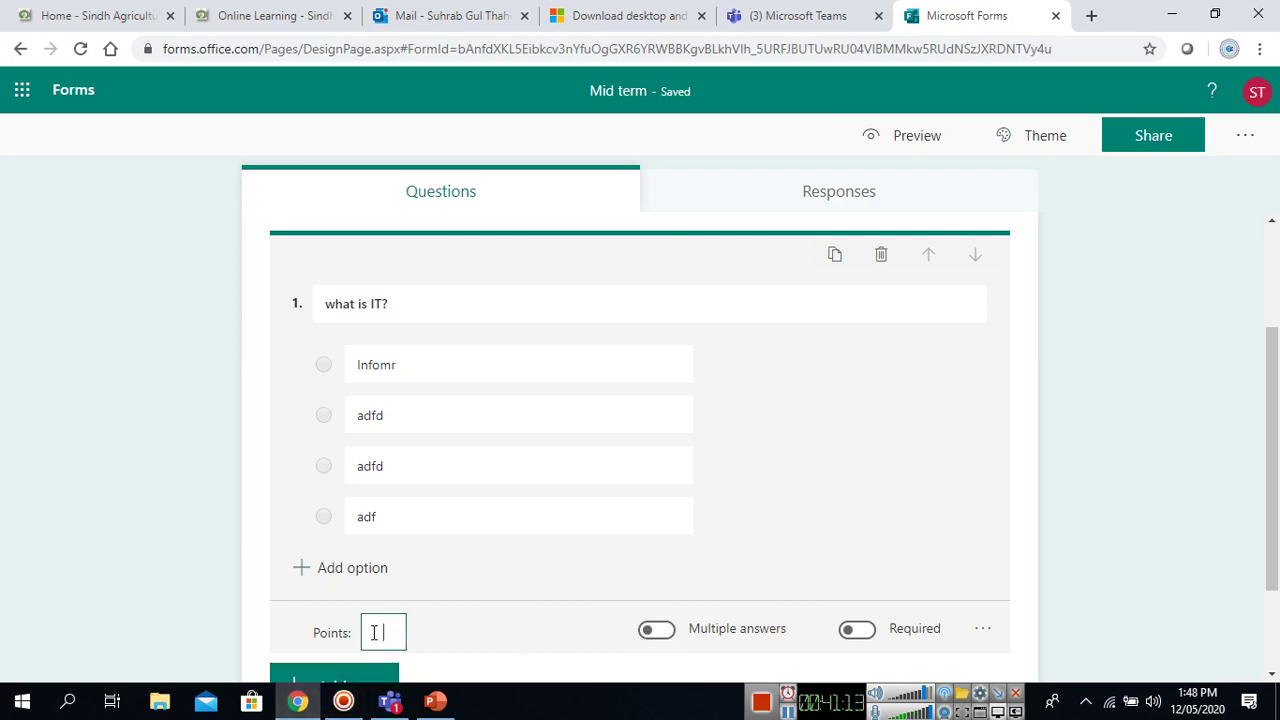
type("2")
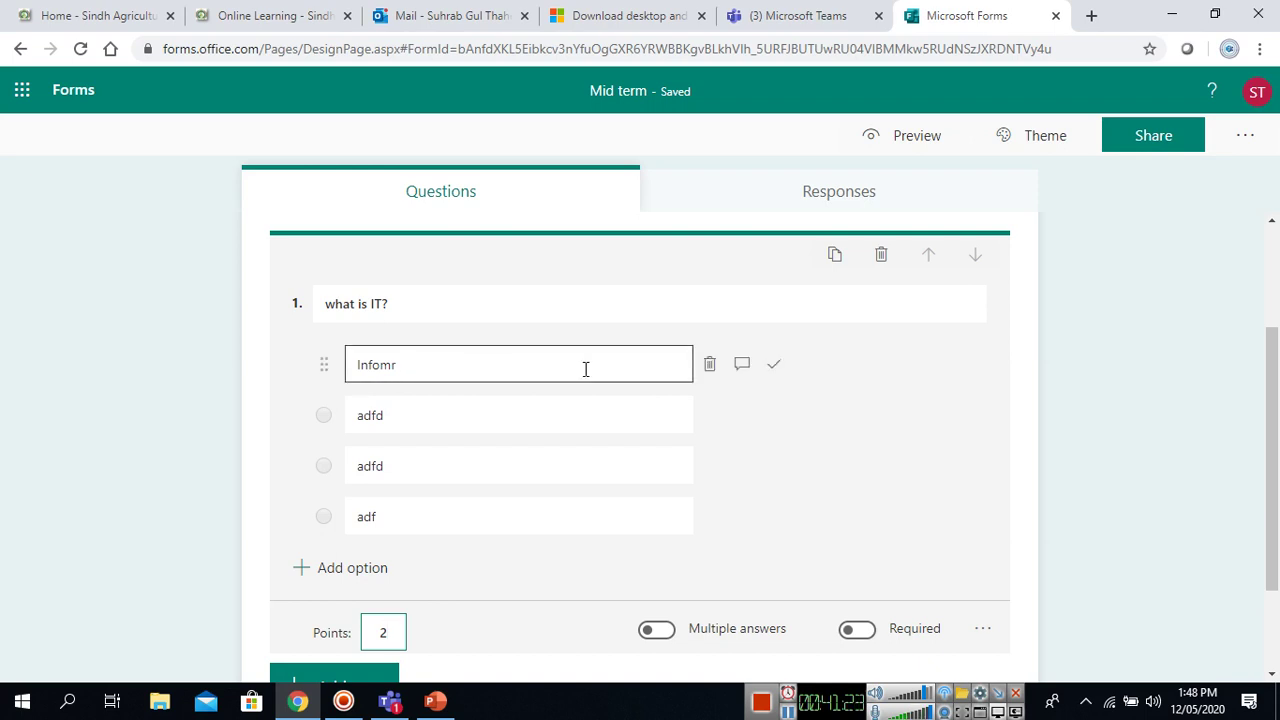
left_click(778, 368)
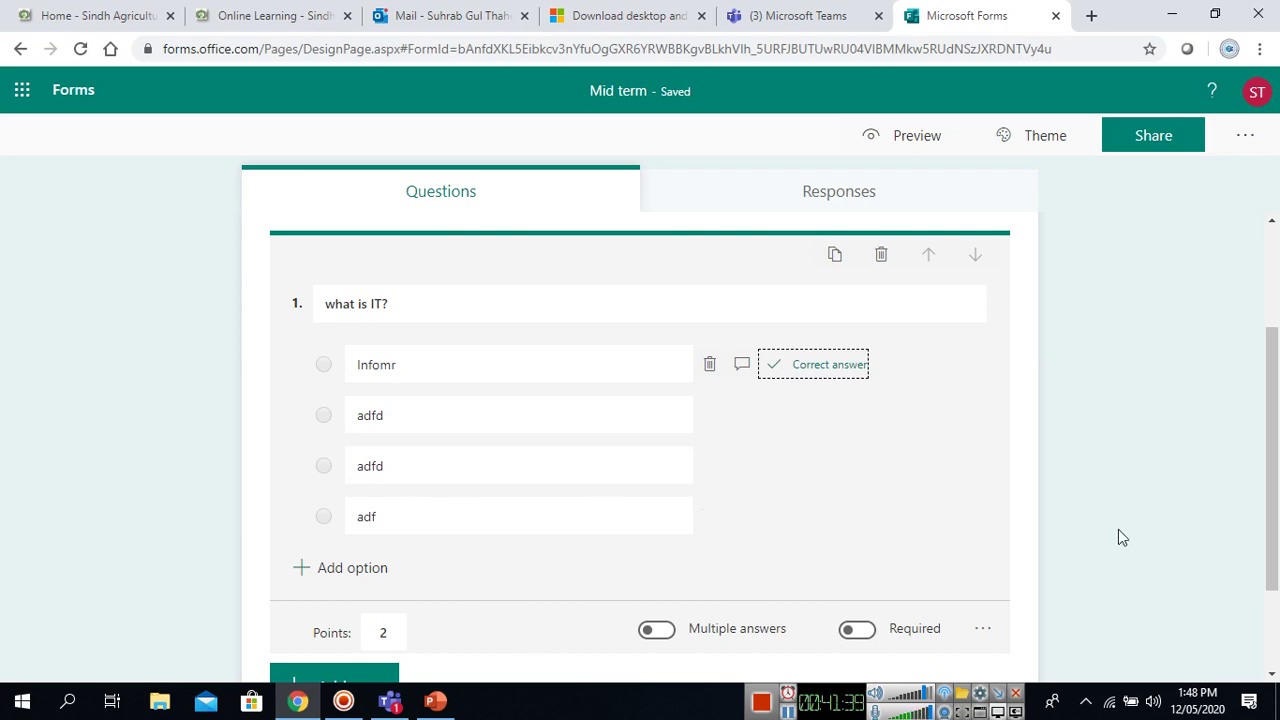
Step: Add a text question to the quiz with long answers enabled and the wording "Question no 2"
left_click(1268, 478)
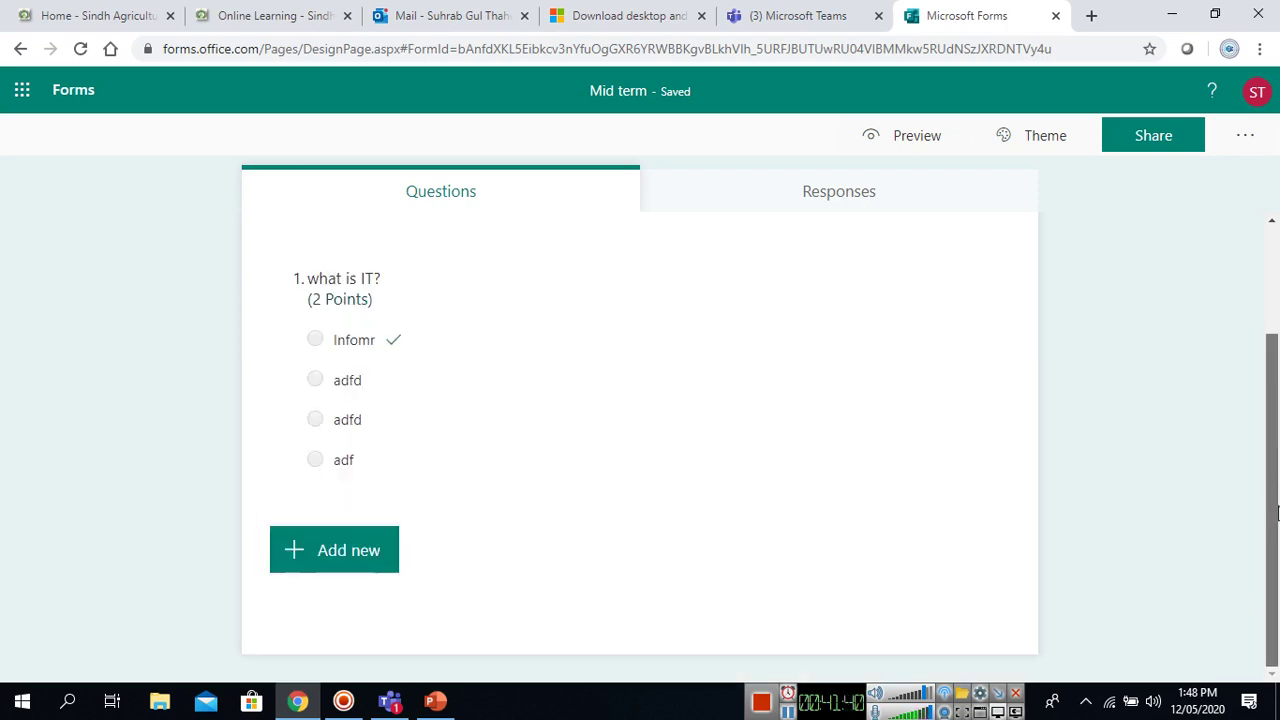
left_click(368, 564)
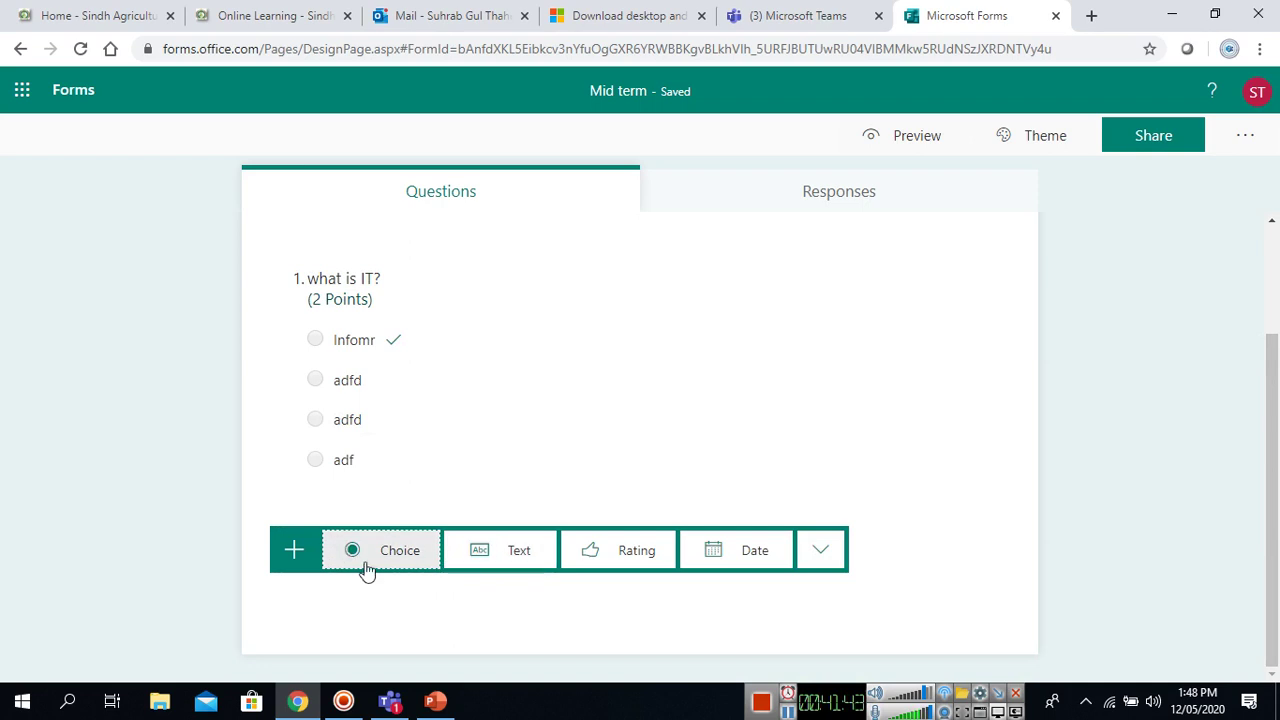
left_click(504, 552)
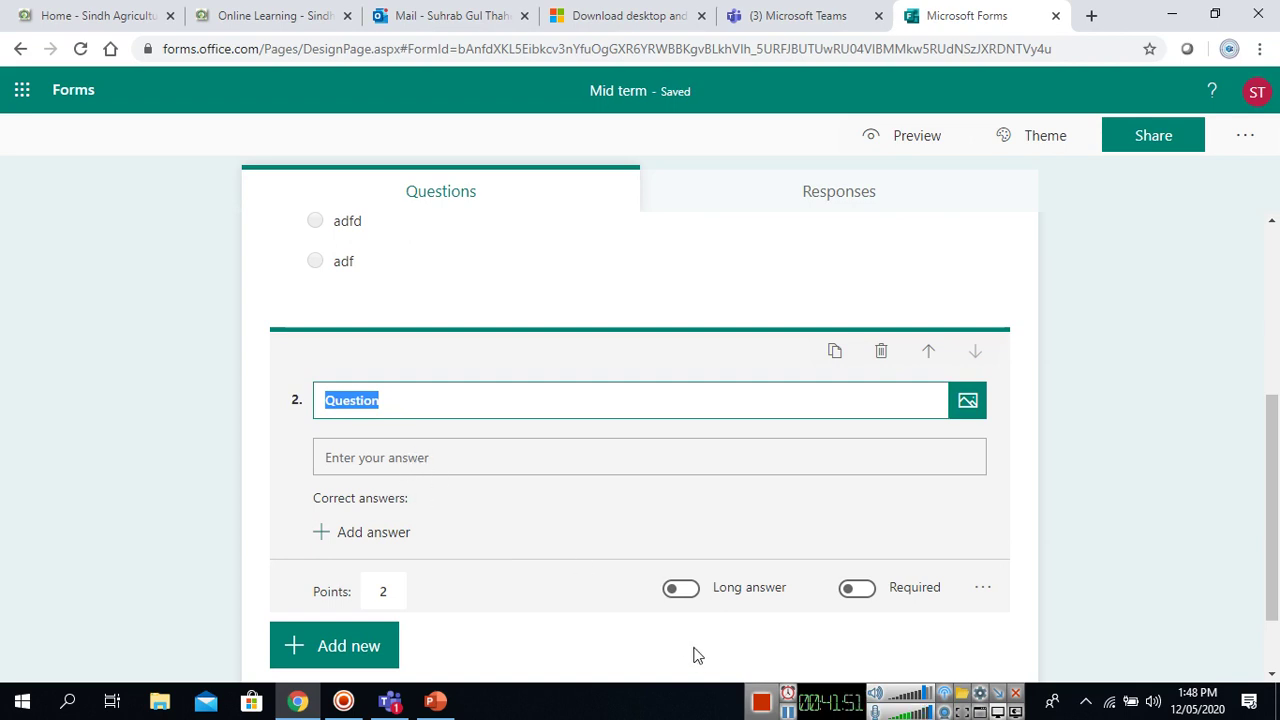
left_click(691, 594)
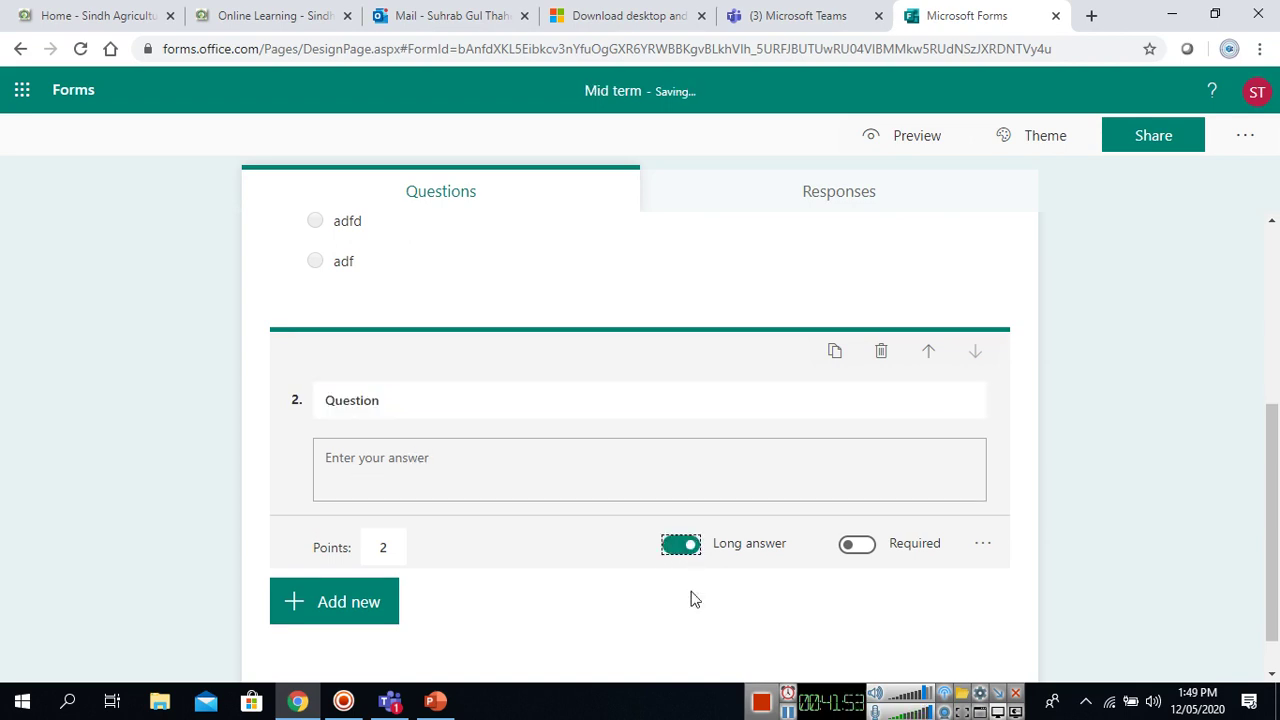
left_click(517, 414)
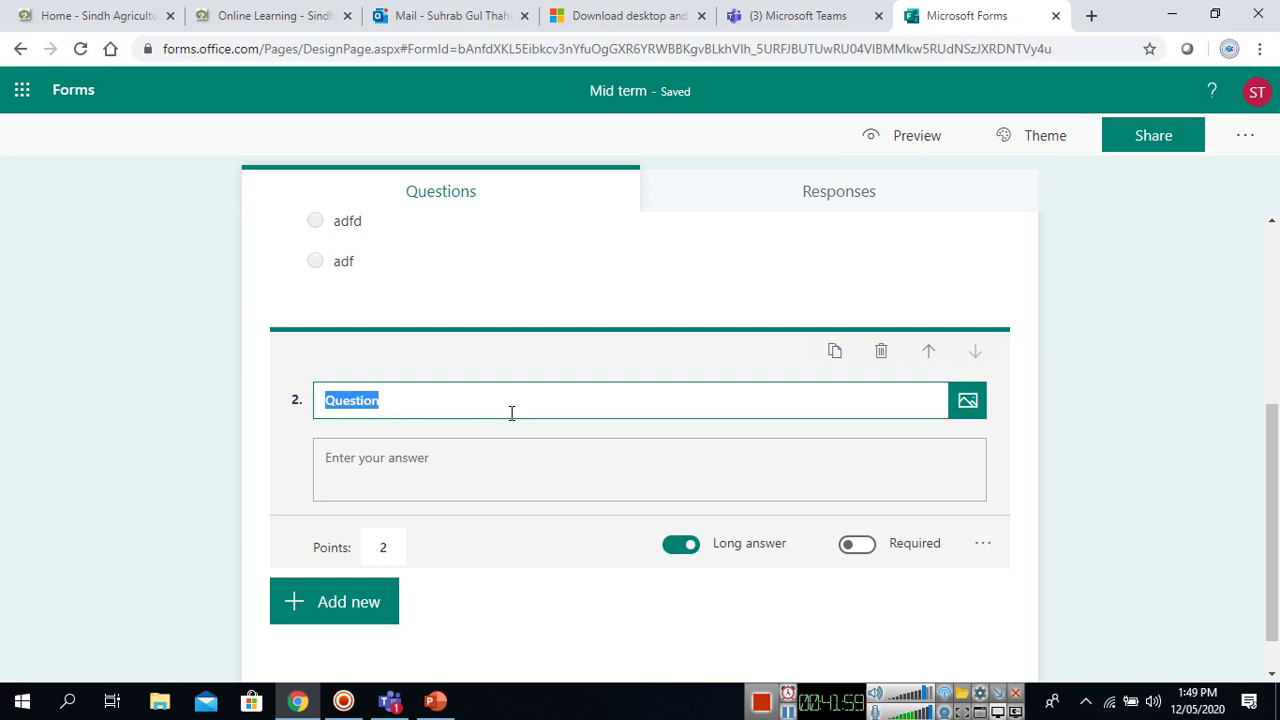
left_click(511, 413)
type("no 2")
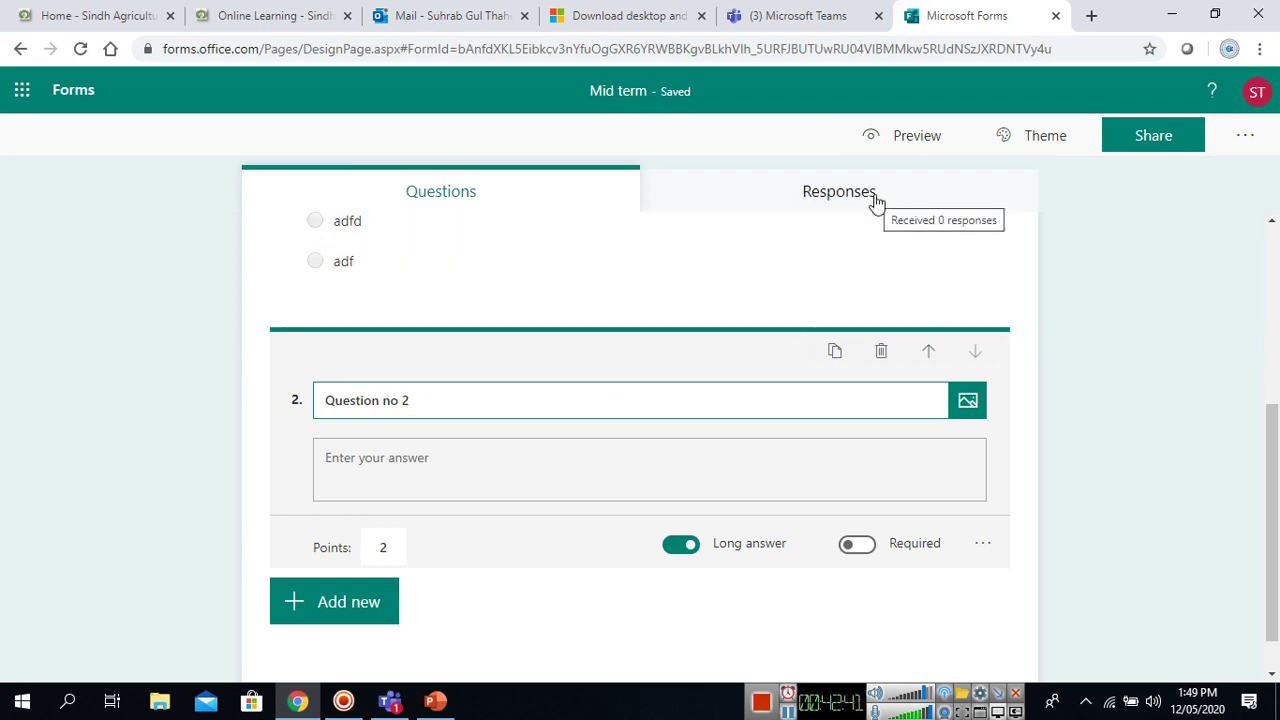
Step: Preview the Mid term quiz as students see it on a computer, look through both questions, and return to the editor
left_click(921, 137)
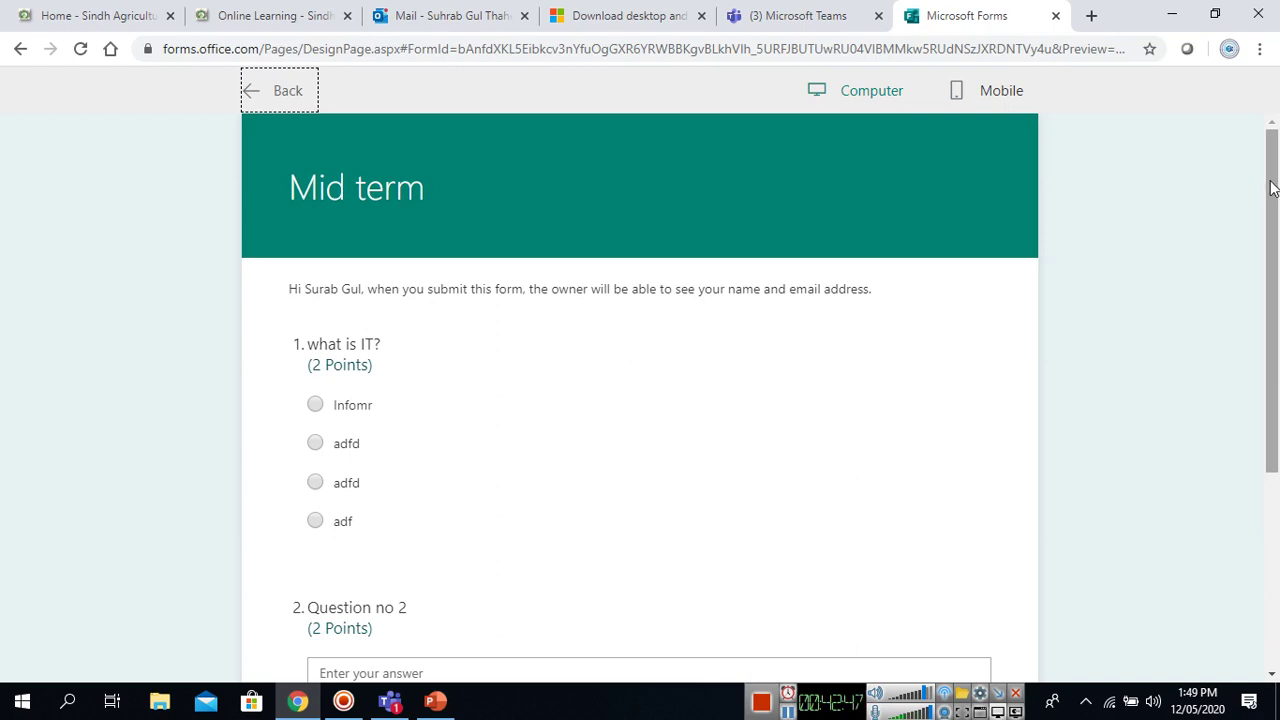
left_click_drag(1272, 188, 1278, 287)
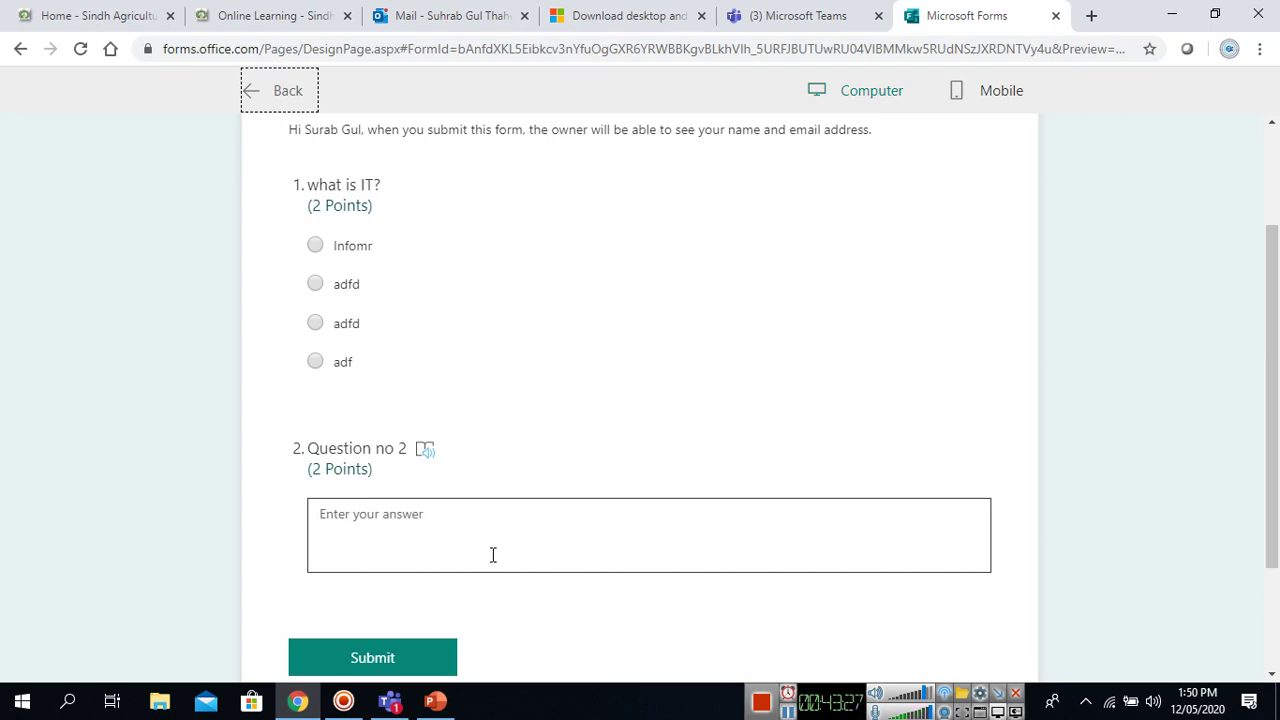
left_click(493, 555)
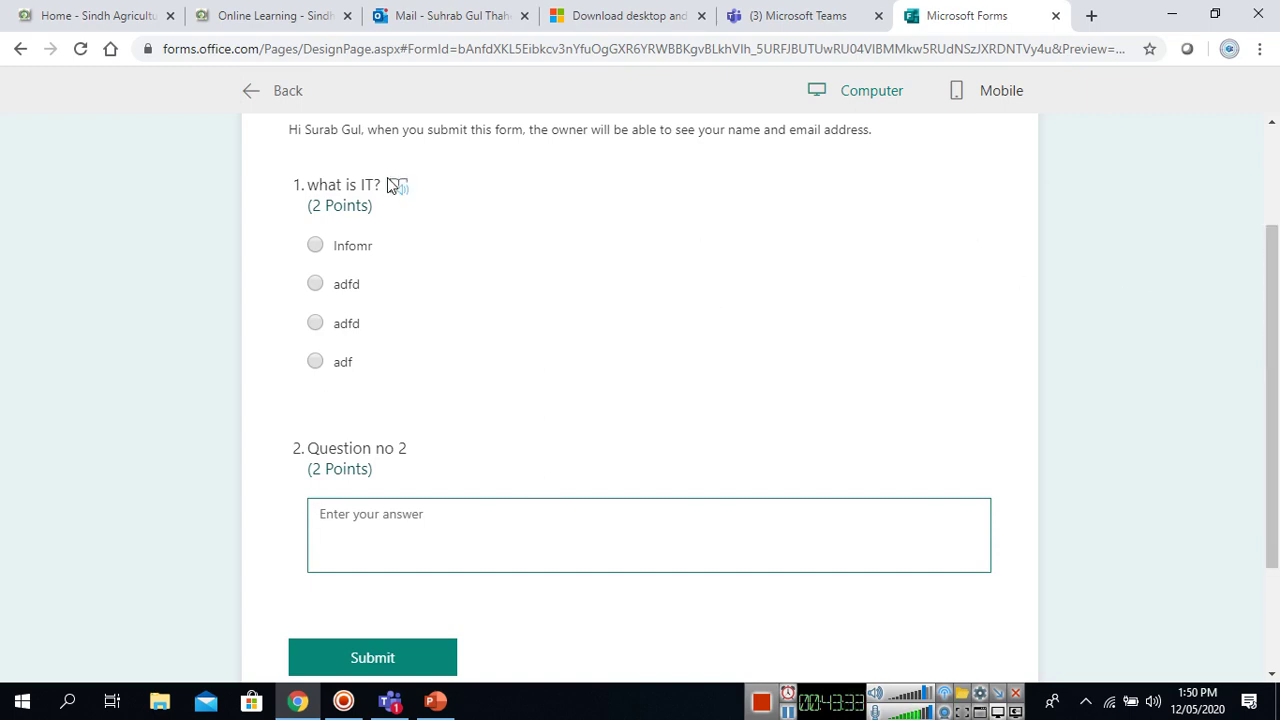
left_click(390, 186)
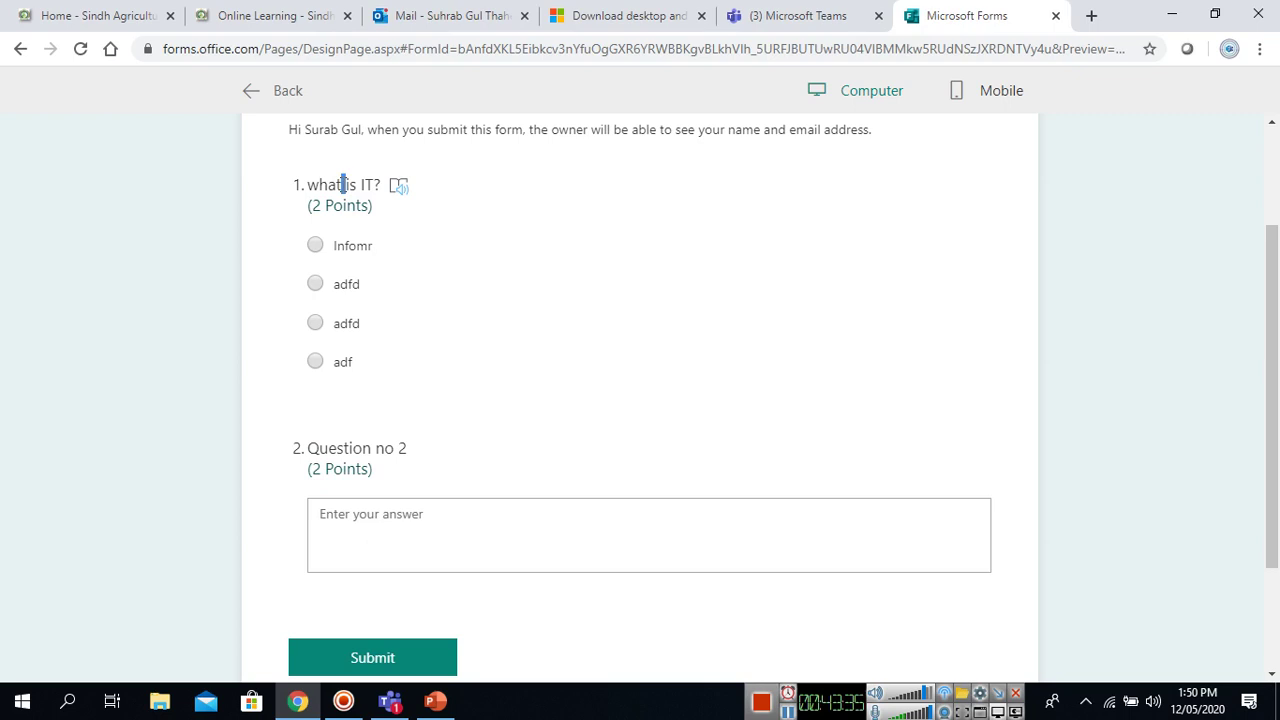
left_click_drag(1272, 274, 1272, 178)
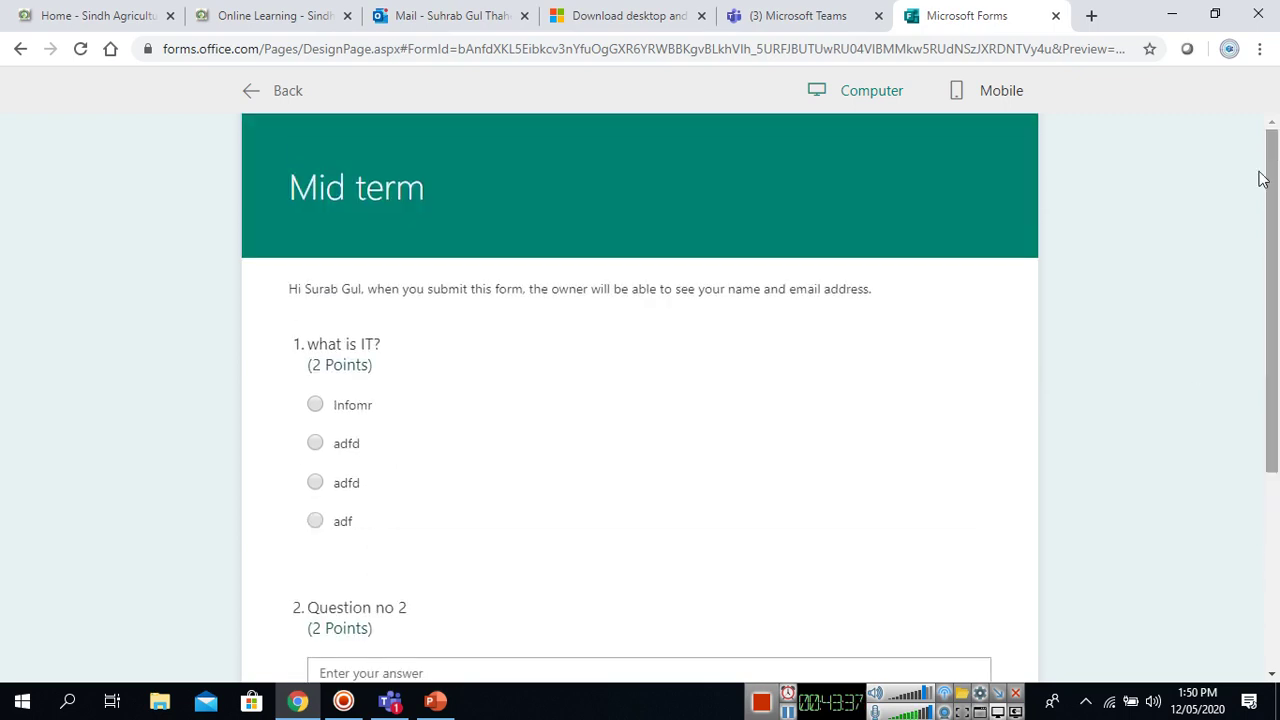
left_click(15, 55)
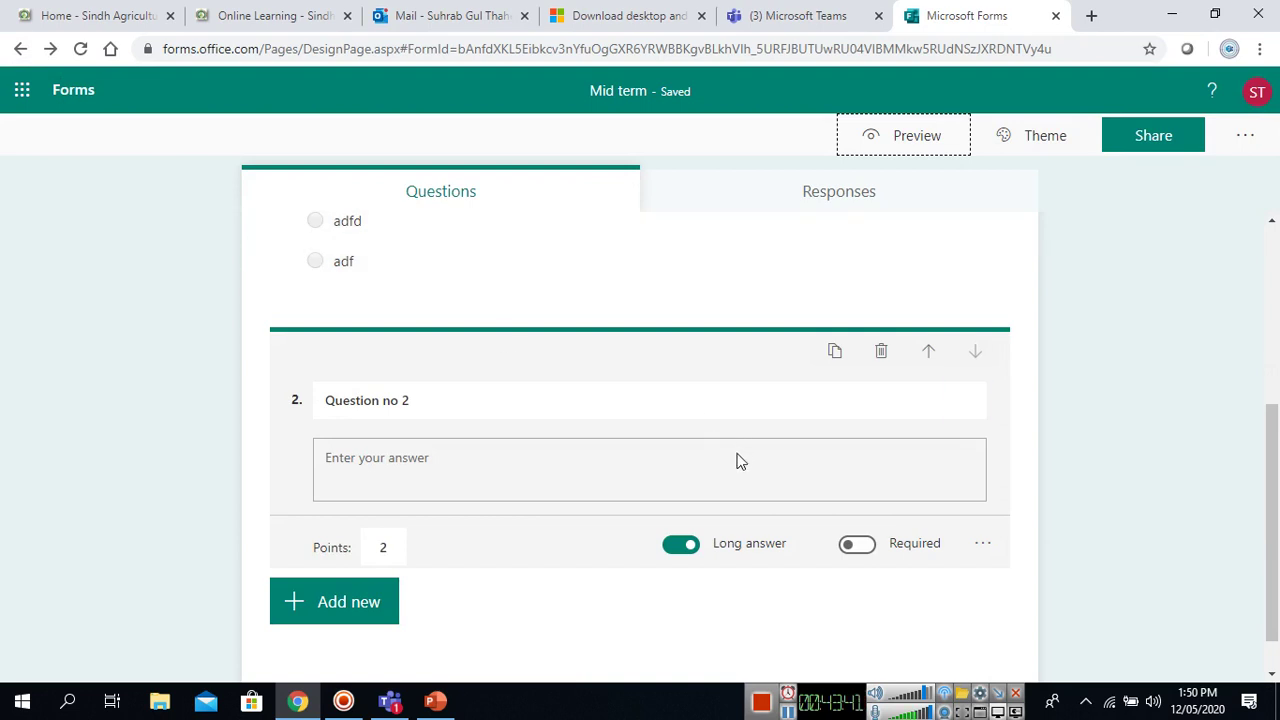
Step: Review the quiz title and the first question with its answer options in the editor
left_click_drag(1275, 445, 1277, 275)
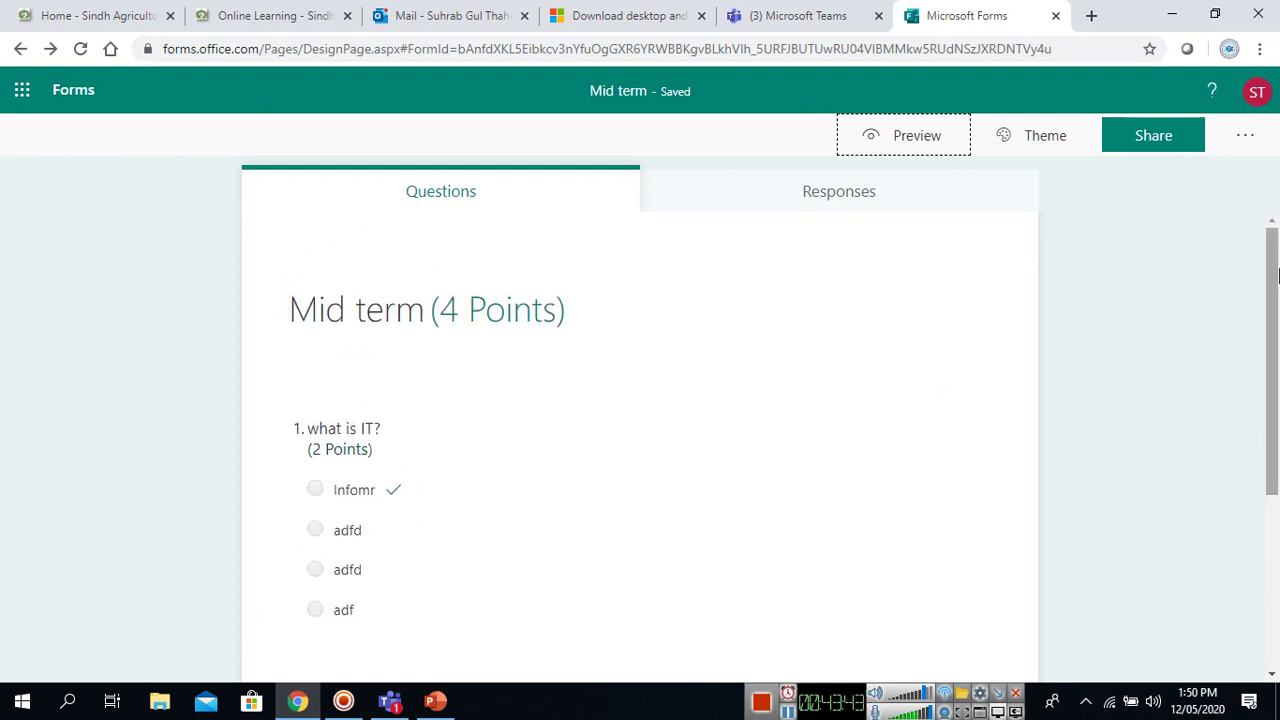
left_click(518, 342)
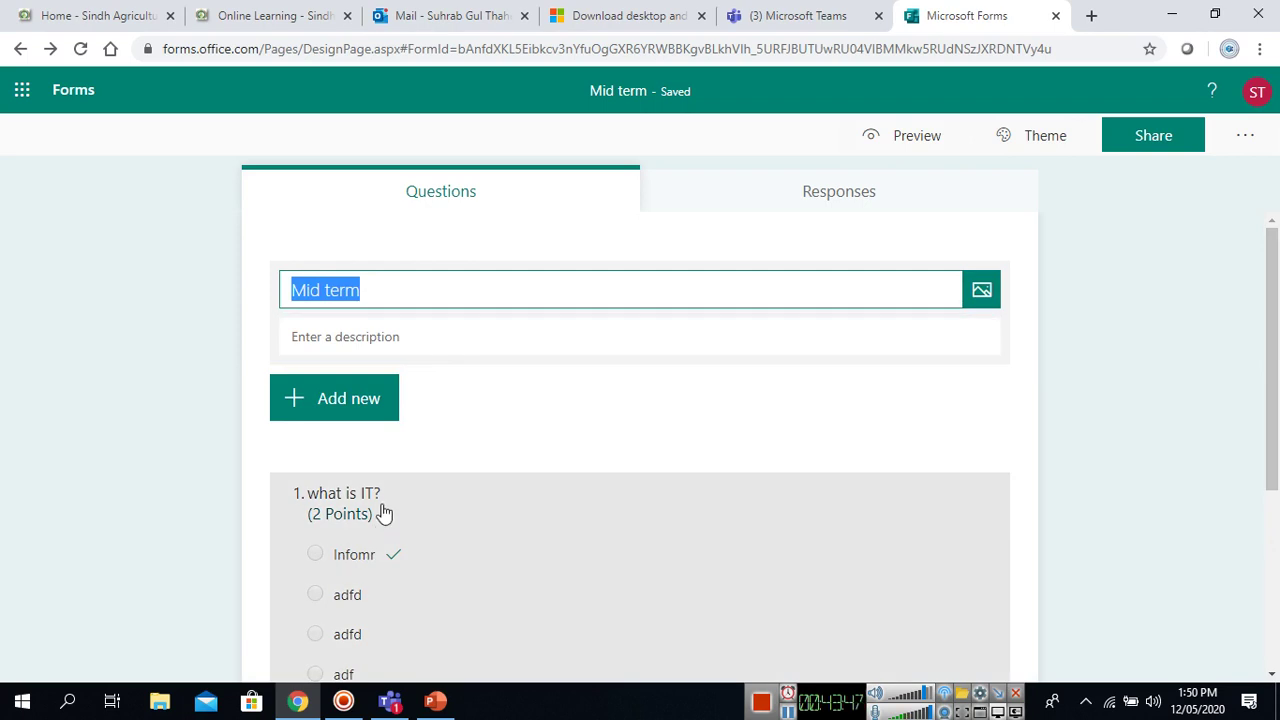
left_click(384, 513)
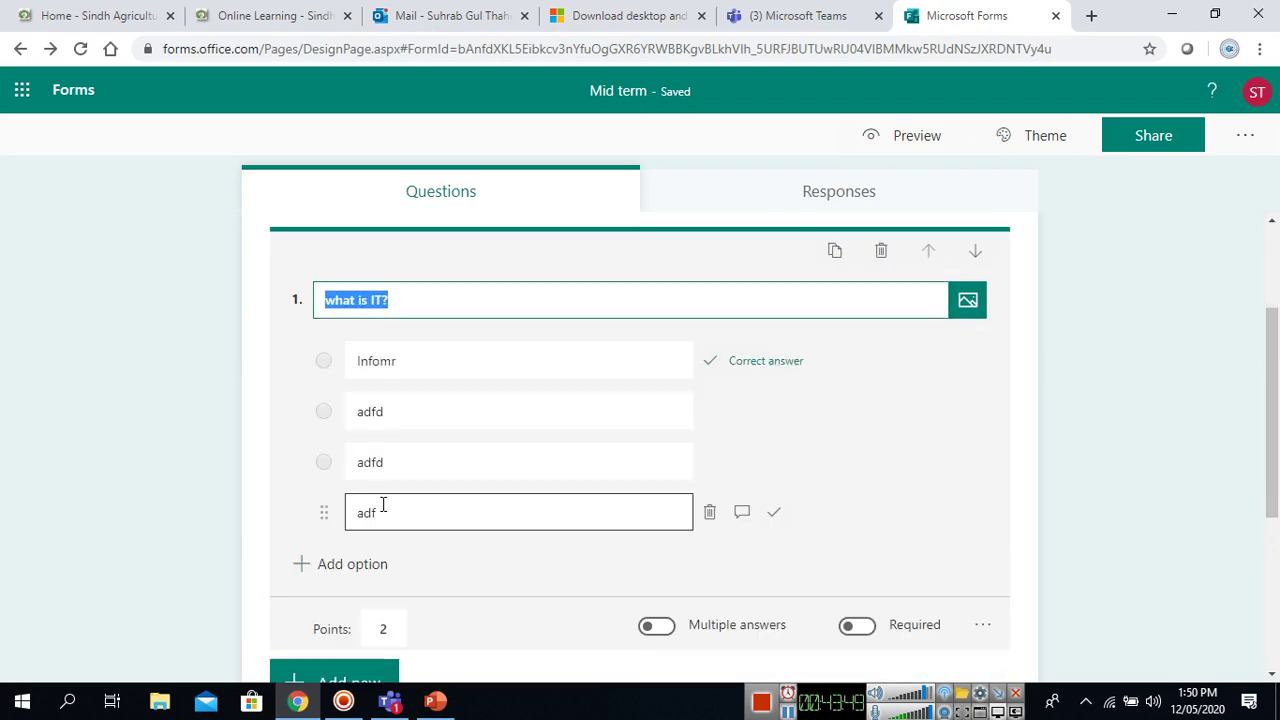
left_click(1240, 283)
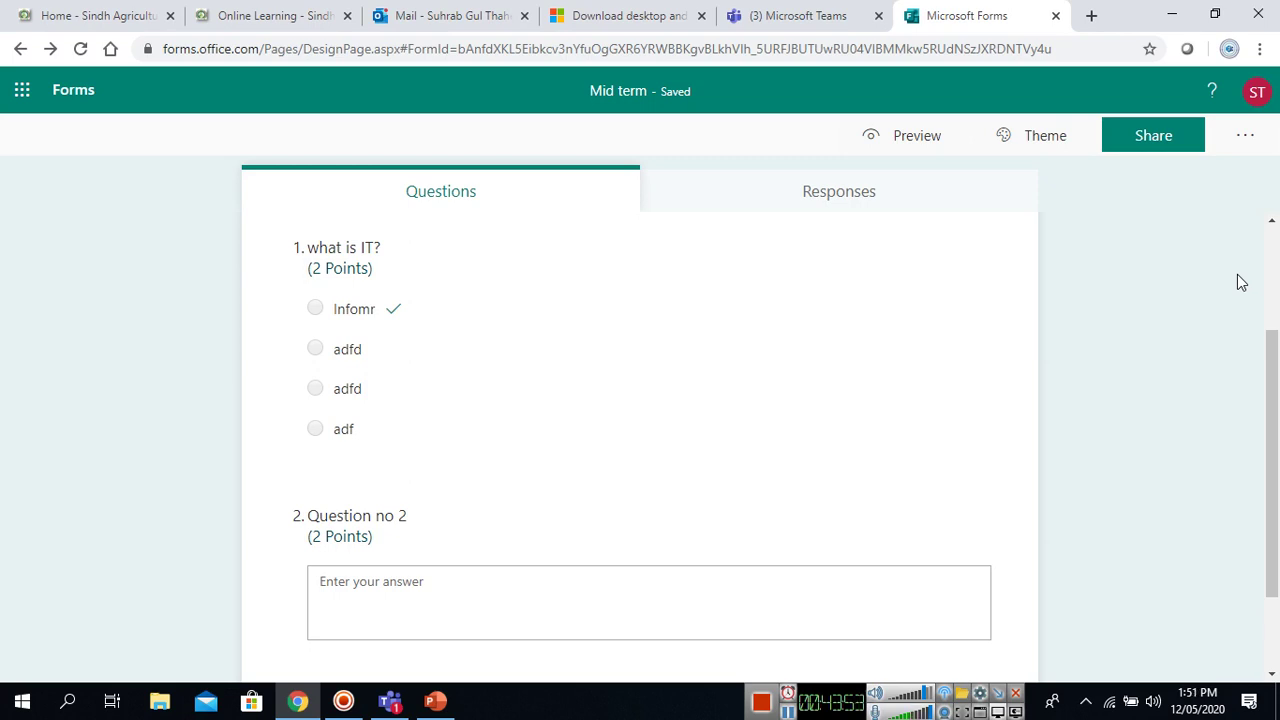
Step: Switch to the Teams desktop app and create a quiz assignment for the class from the Mid term form
left_click(771, 30)
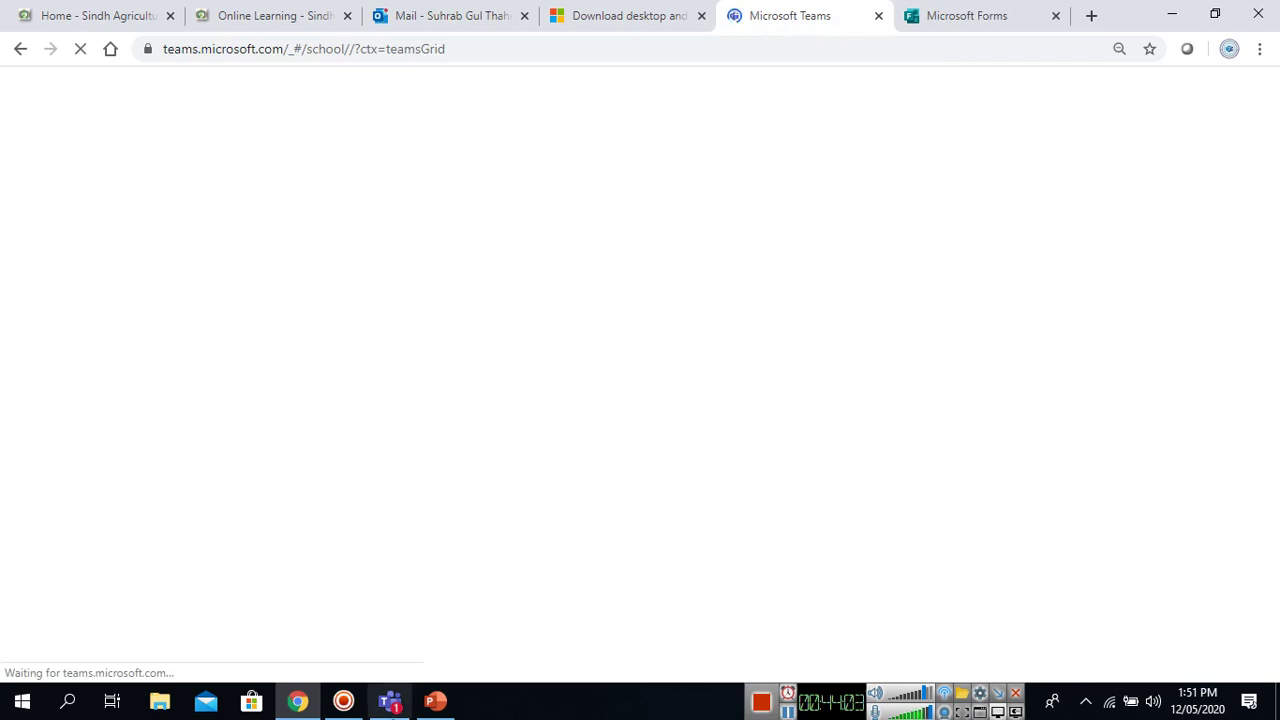
left_click(390, 700)
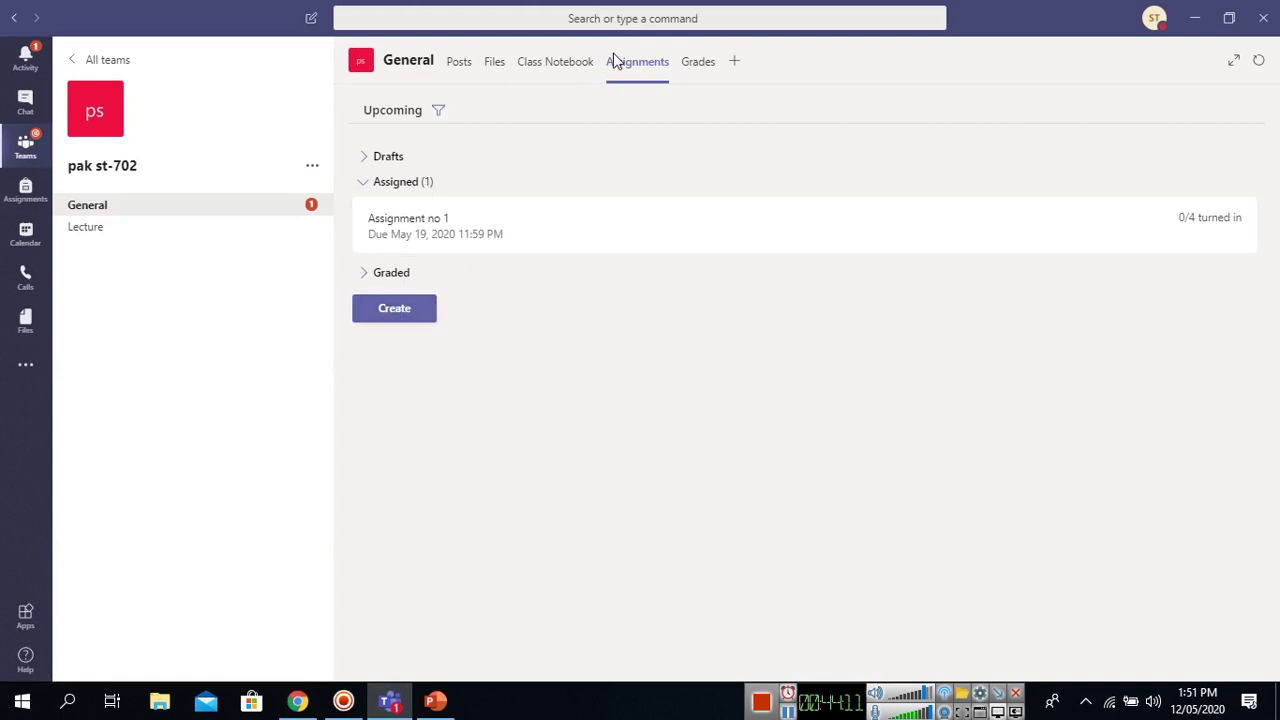
left_click(414, 312)
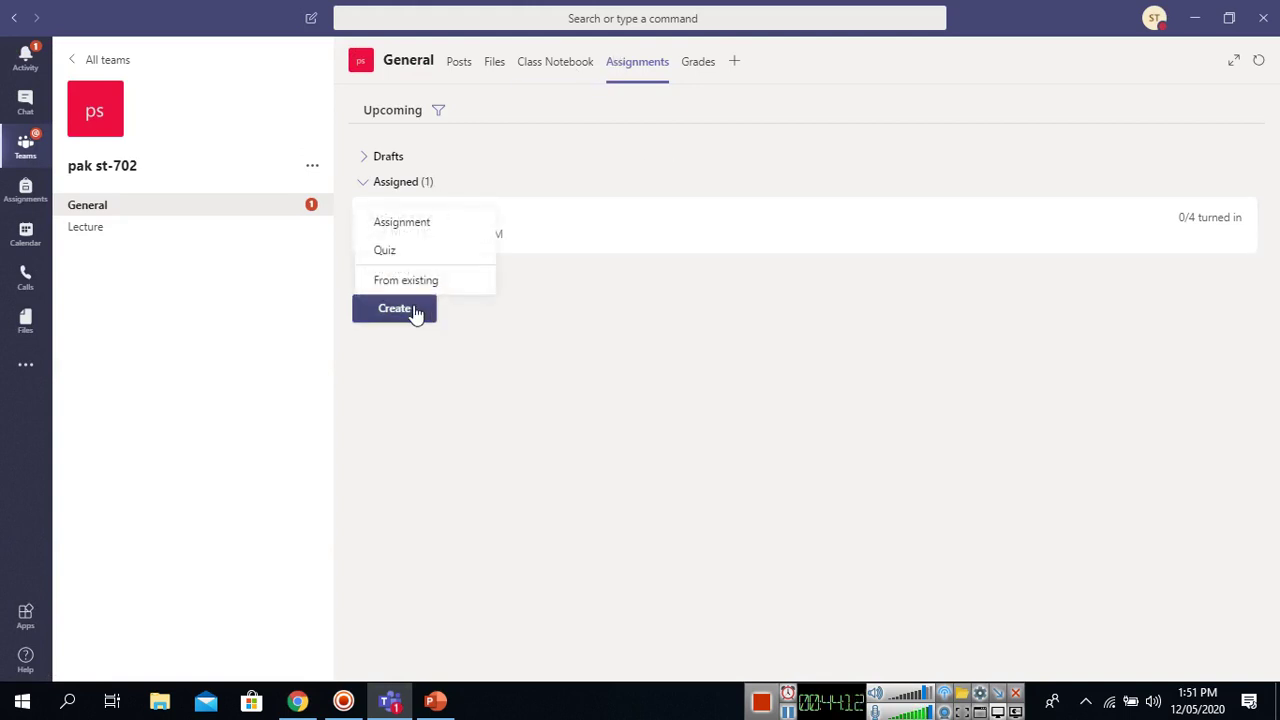
left_click(416, 263)
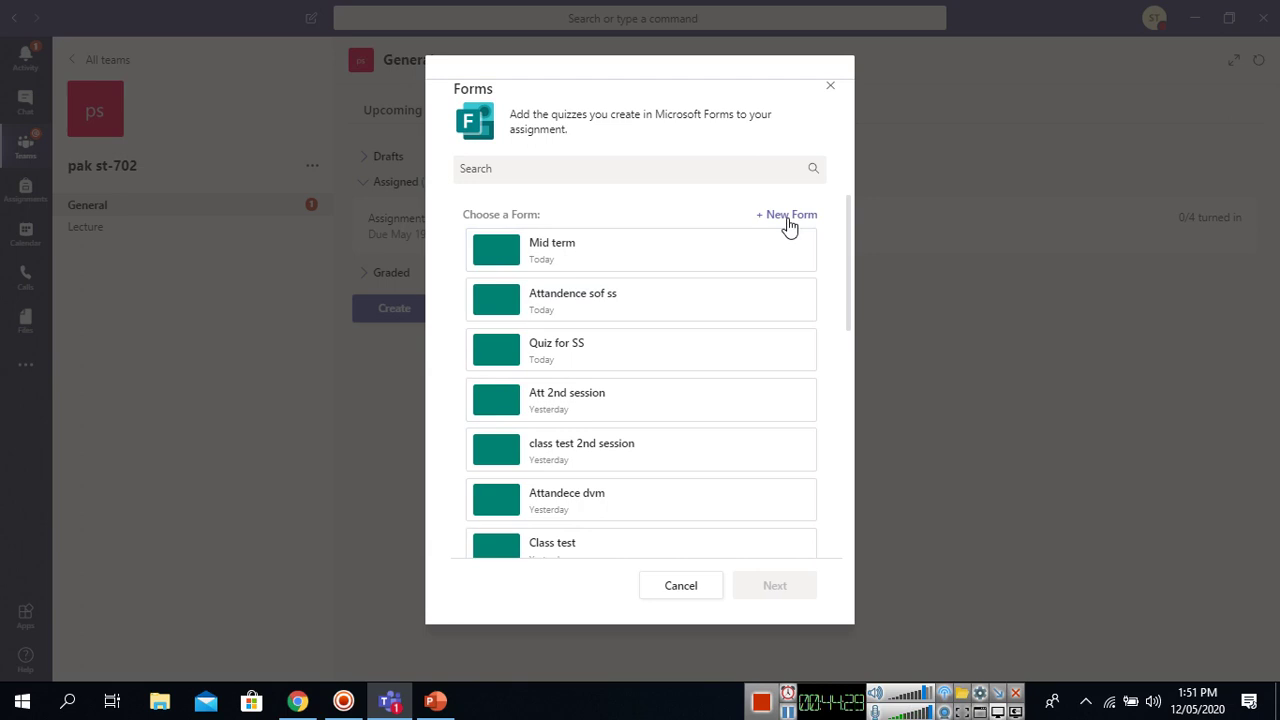
left_click(583, 263)
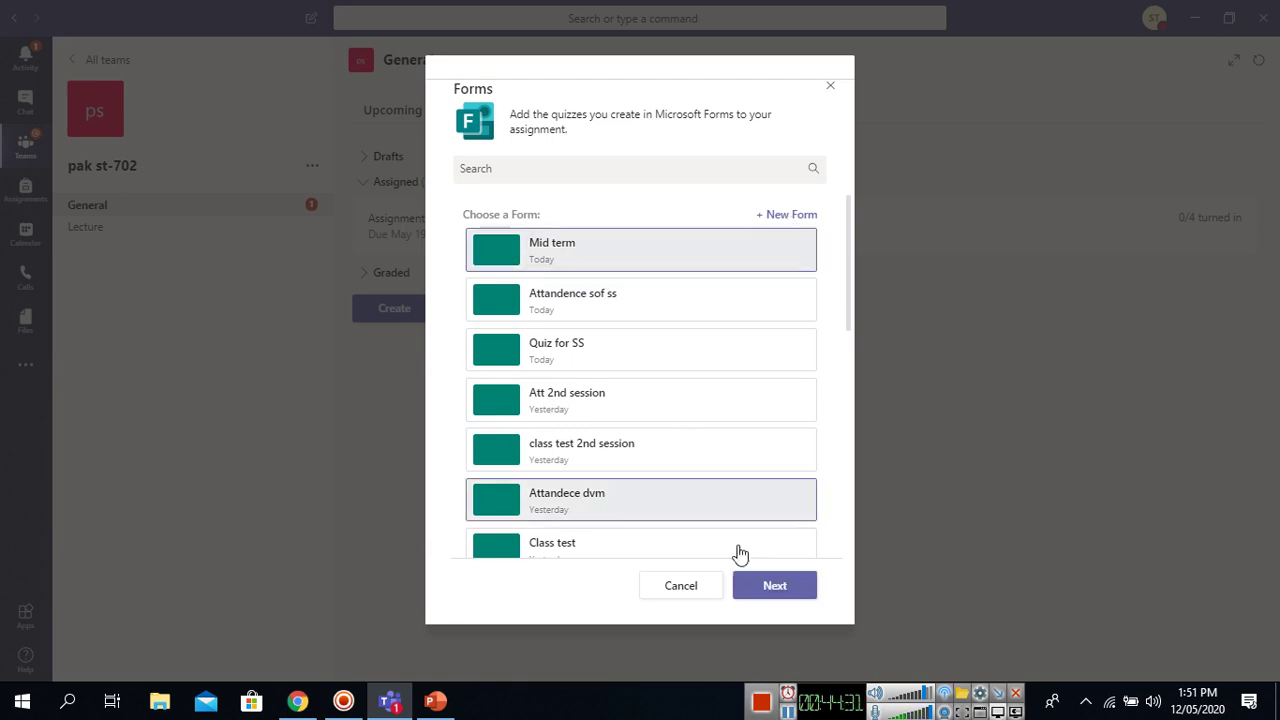
left_click(774, 590)
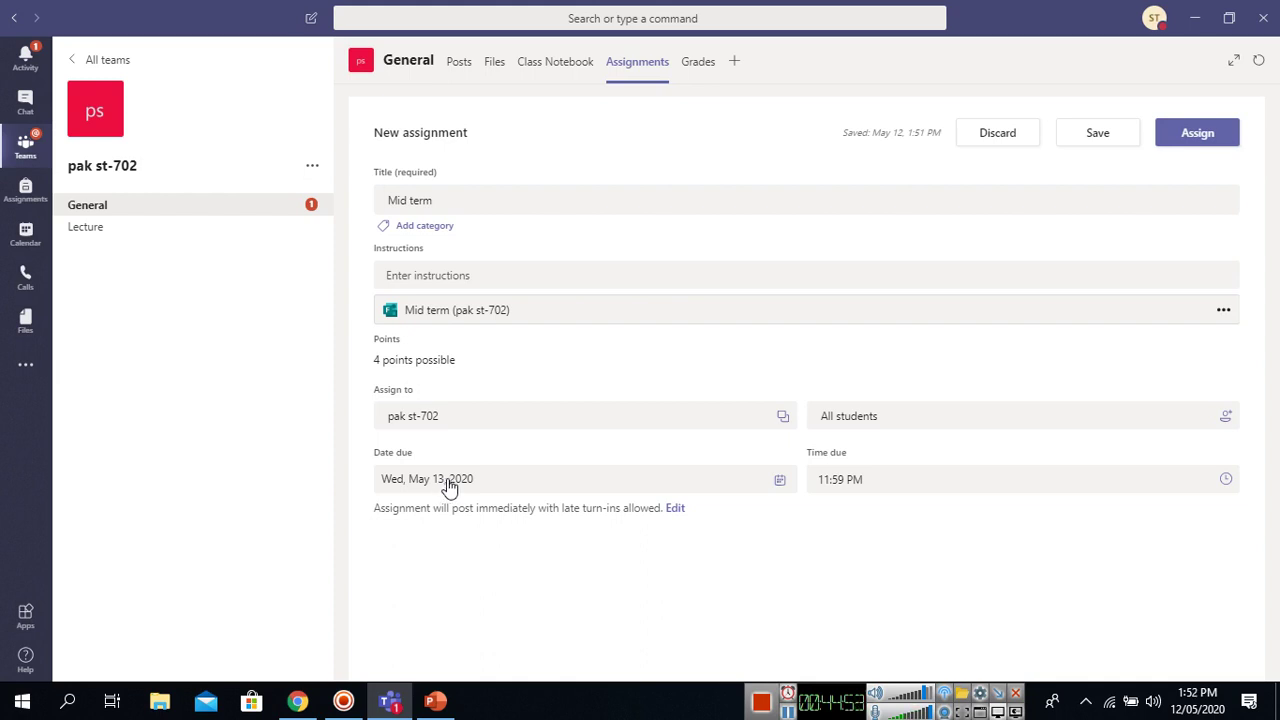
Step: Set the Mid term quiz due on Tue, May 12, 2020 at 2:30 PM and assign it to the class
left_click(450, 484)
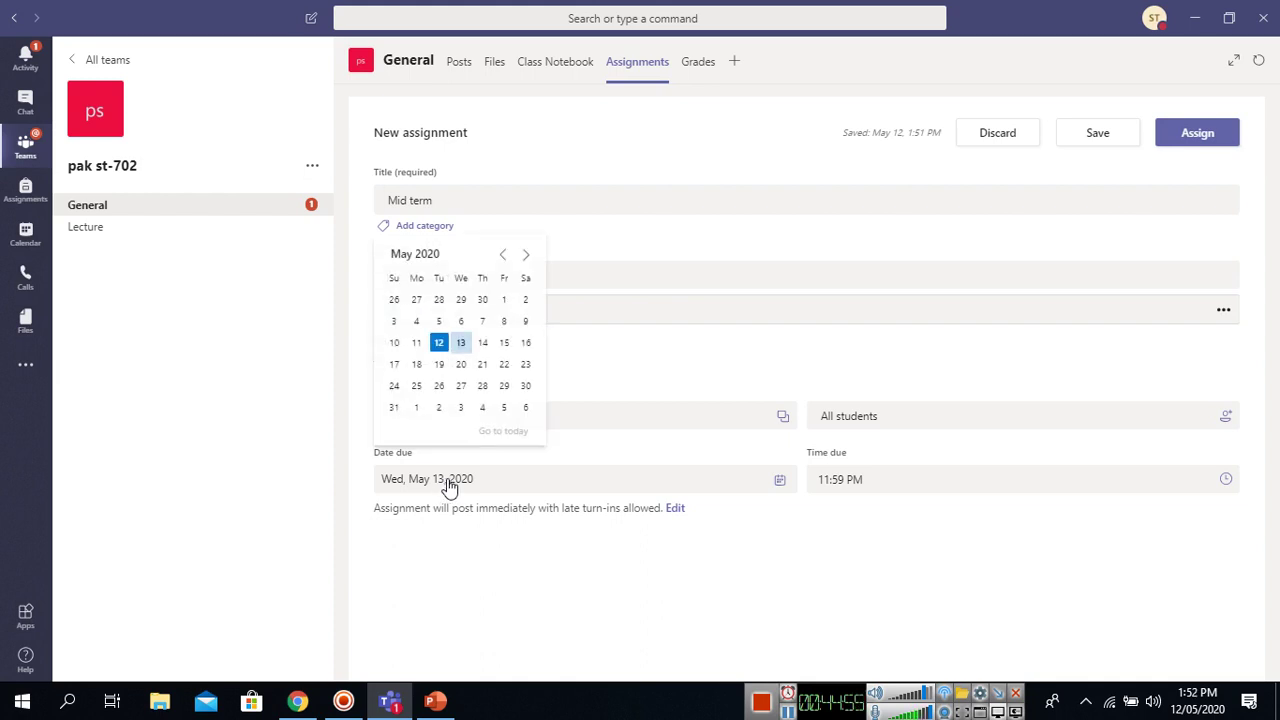
left_click(439, 345)
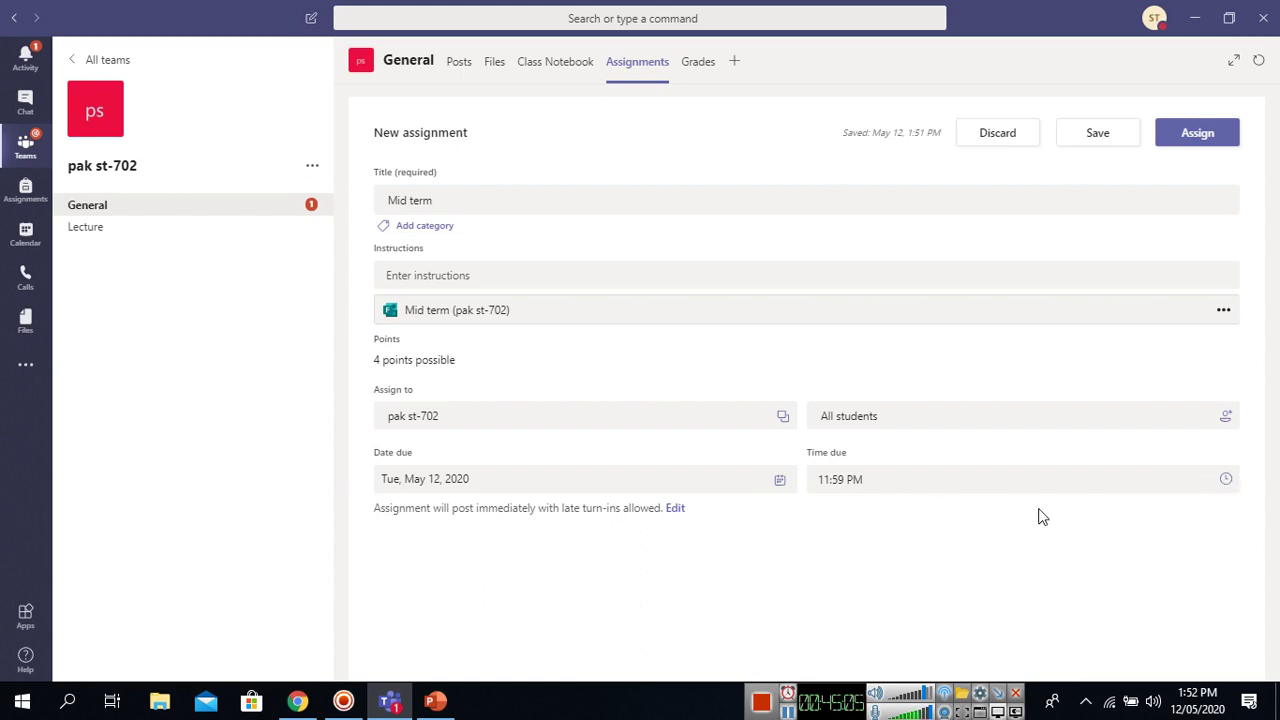
left_click(1226, 482)
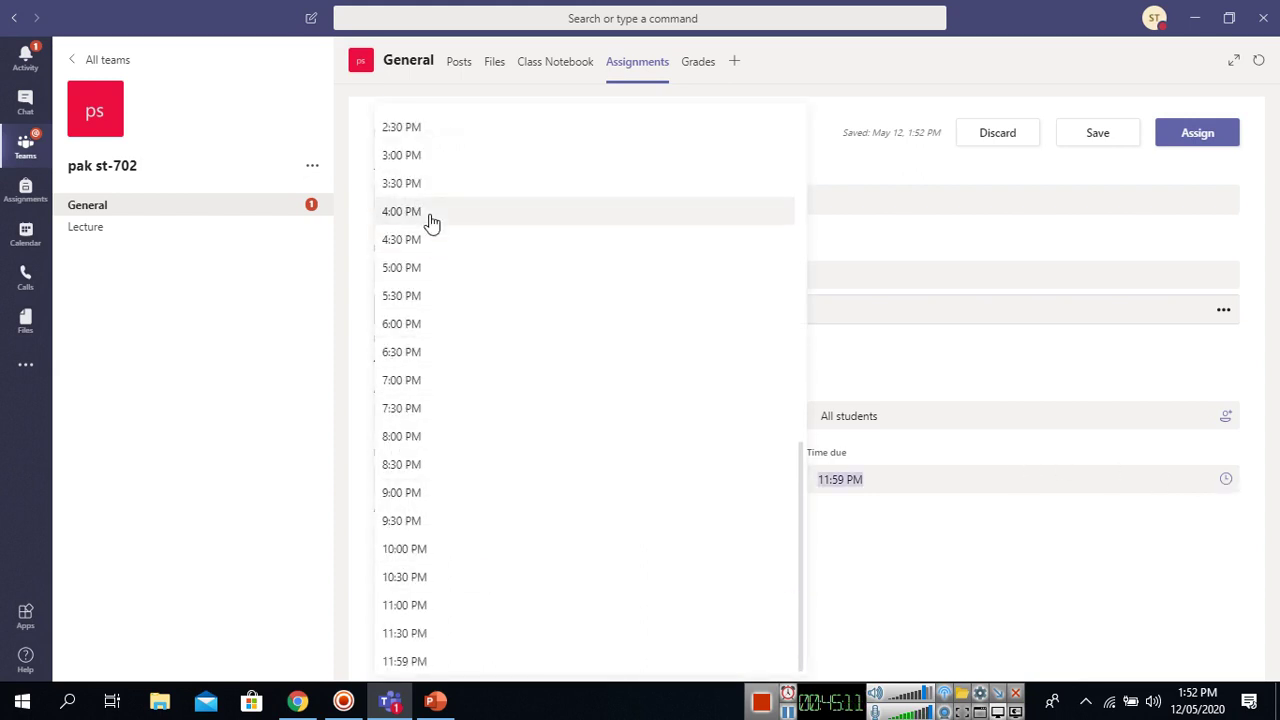
left_click(425, 131)
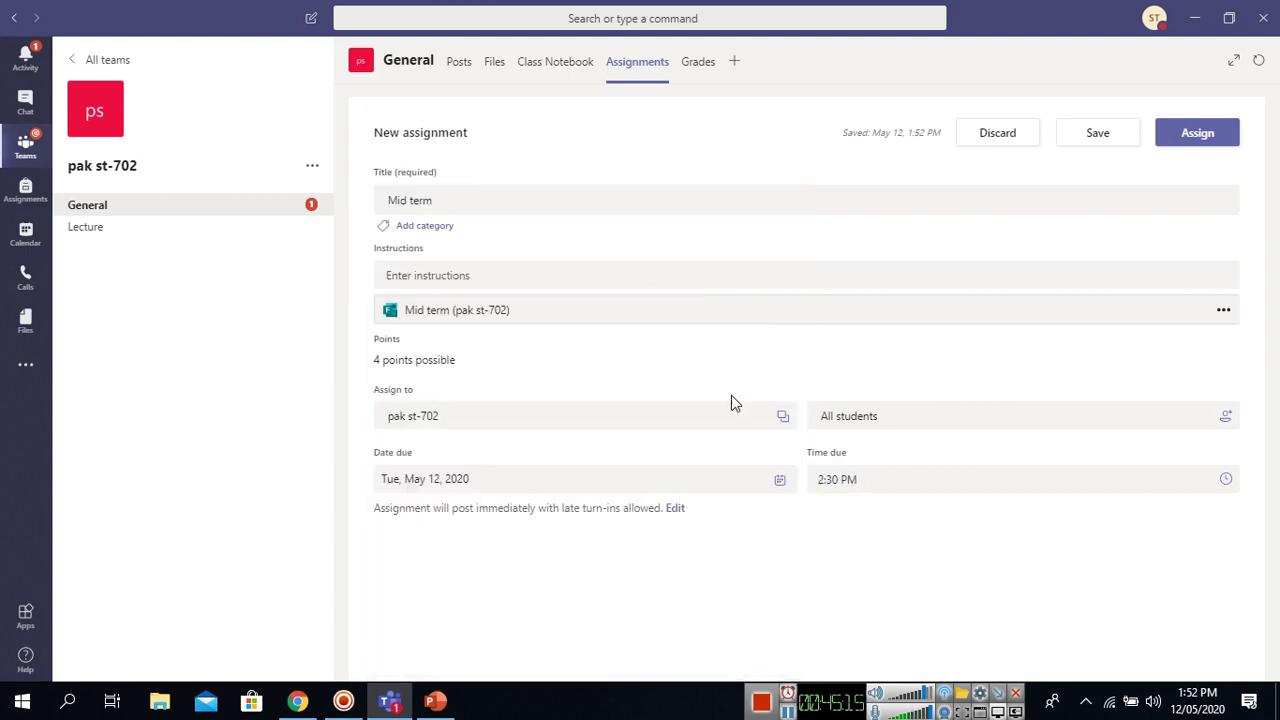
left_click(1199, 137)
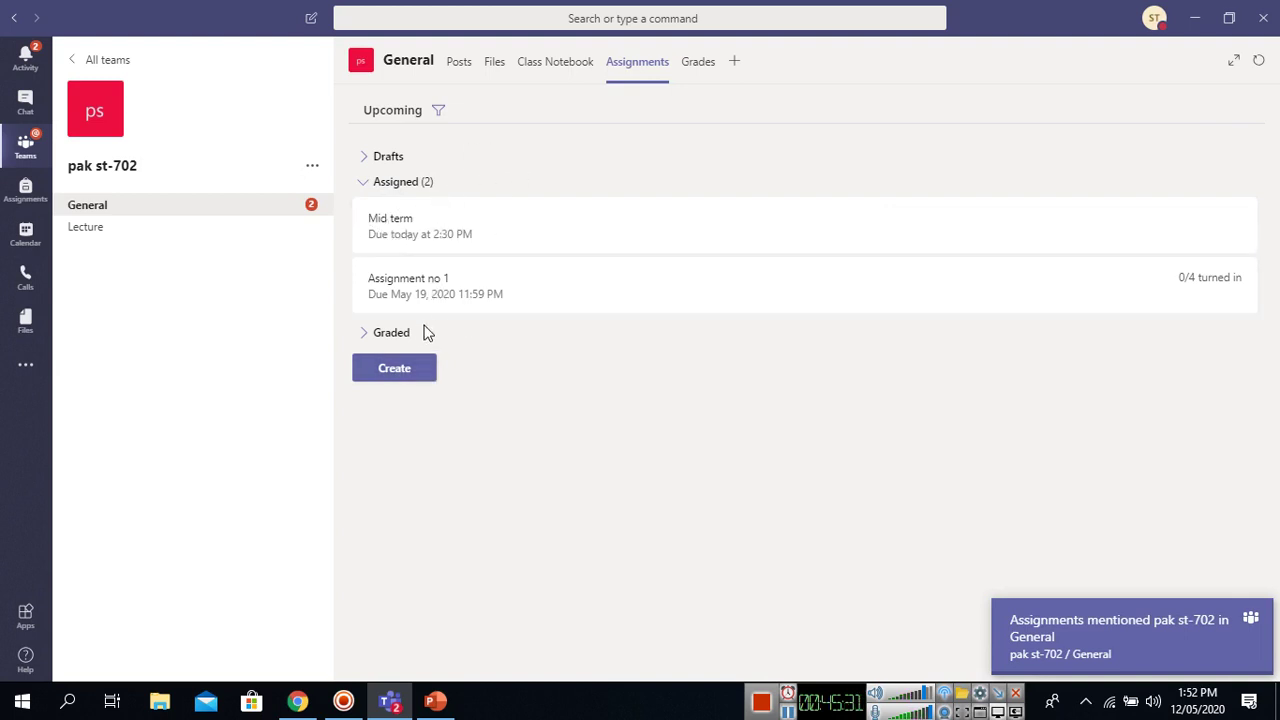
Step: Check the class grades and the General channel posts for the Mid term quiz
left_click(697, 62)
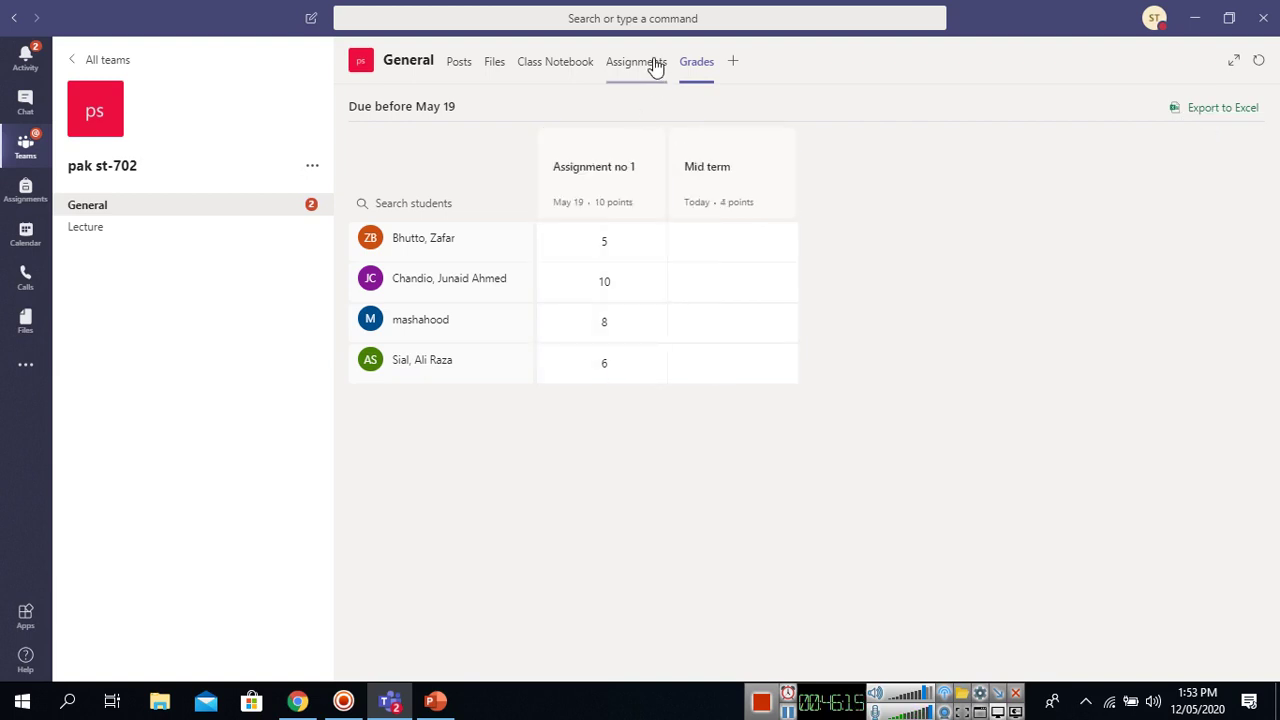
left_click(150, 213)
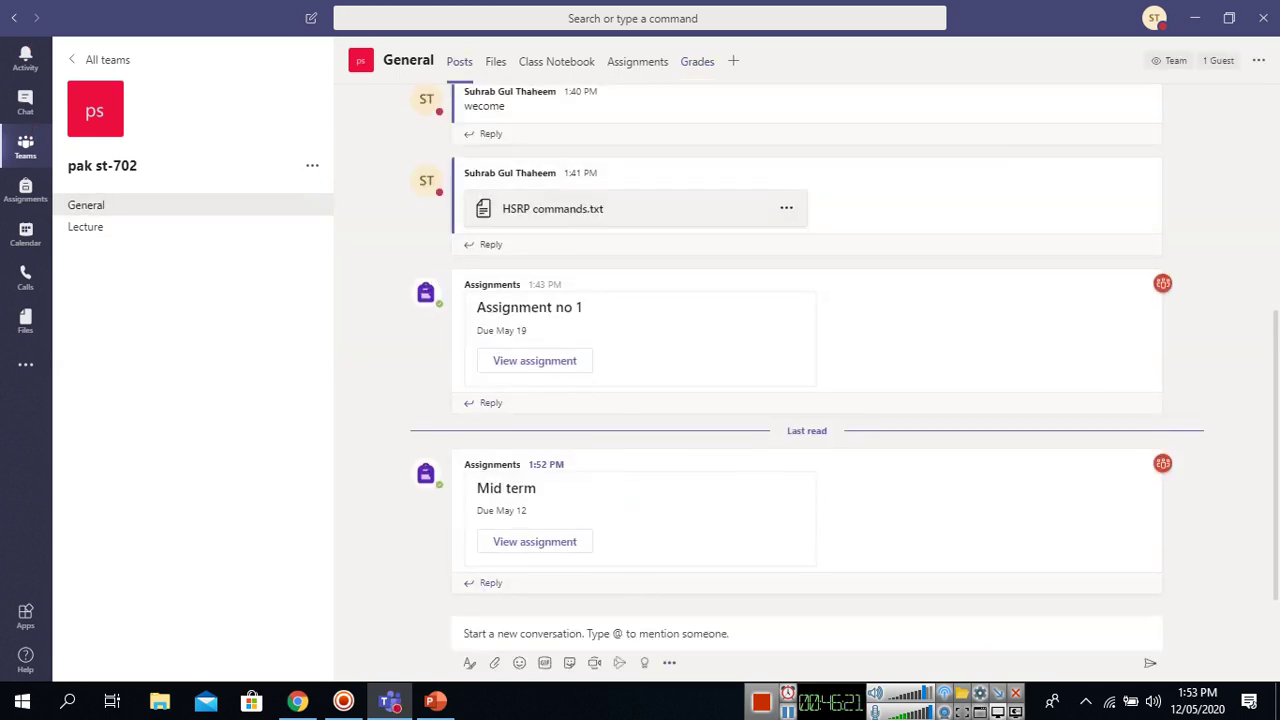
left_click(788, 712)
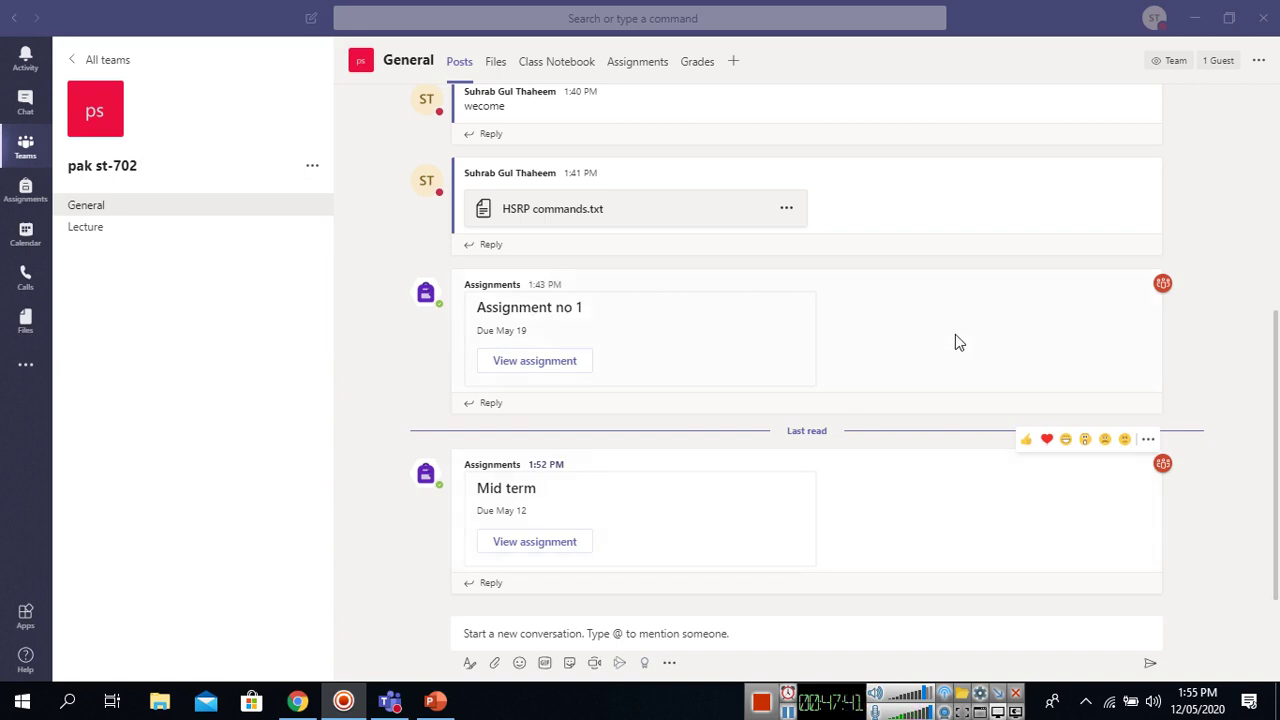
Step: Start a new blank quiz in Microsoft Forms from the class's assignments instead of reusing an existing form
left_click(645, 78)
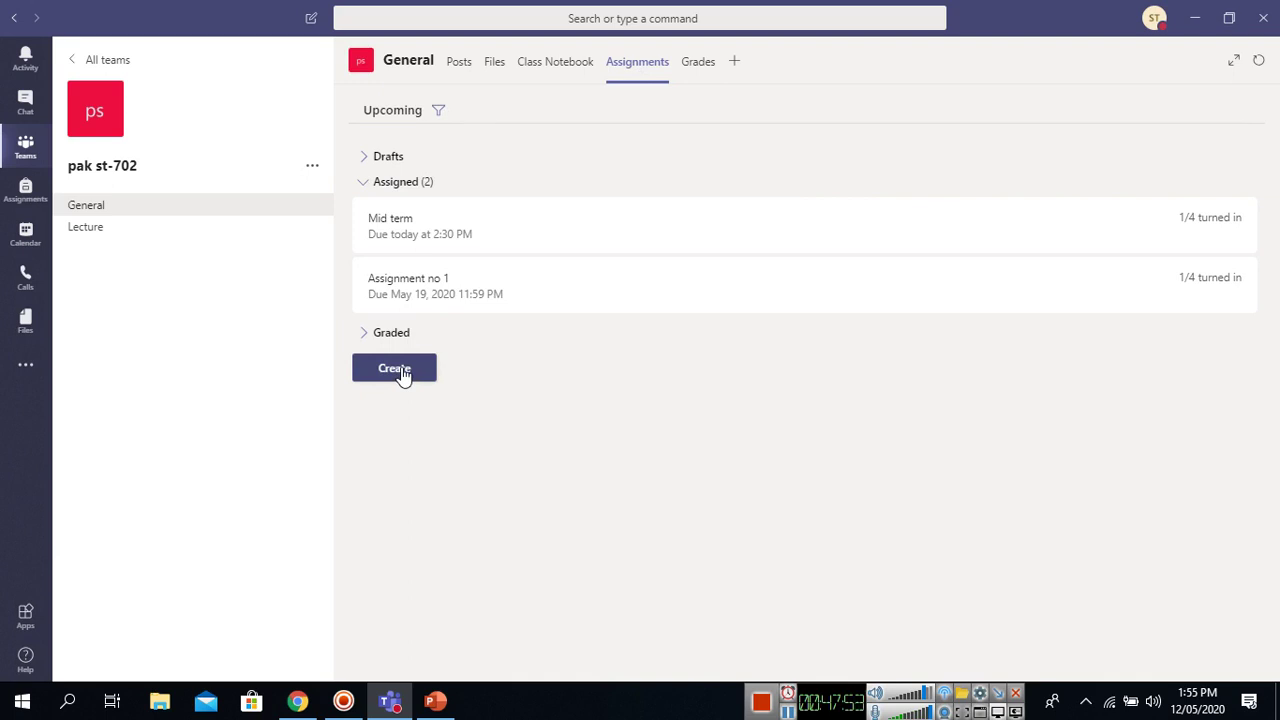
left_click(403, 373)
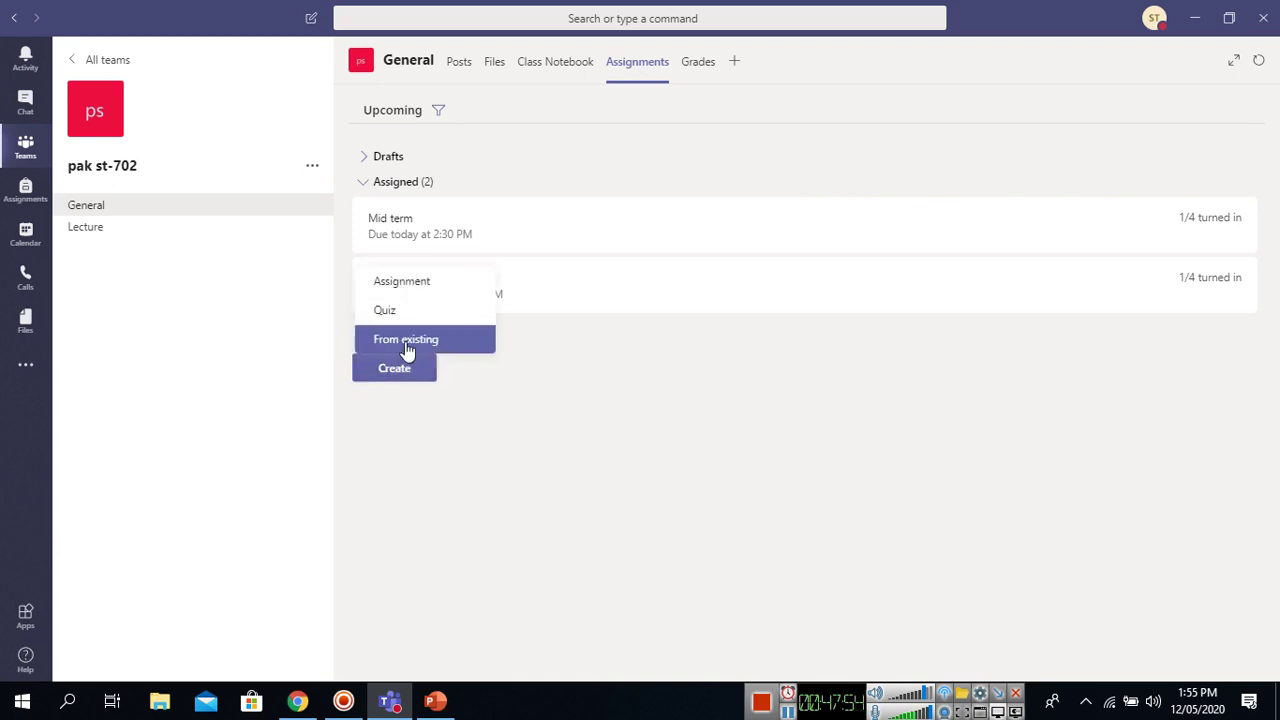
left_click(411, 321)
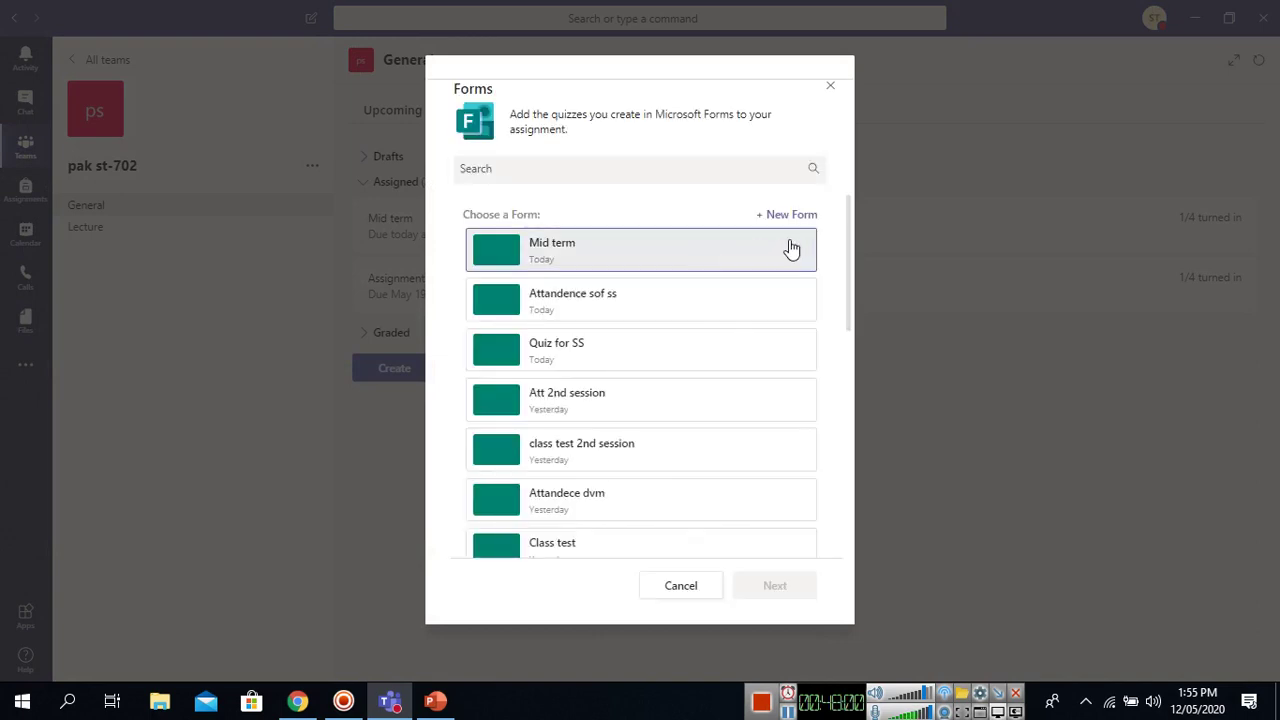
left_click(792, 218)
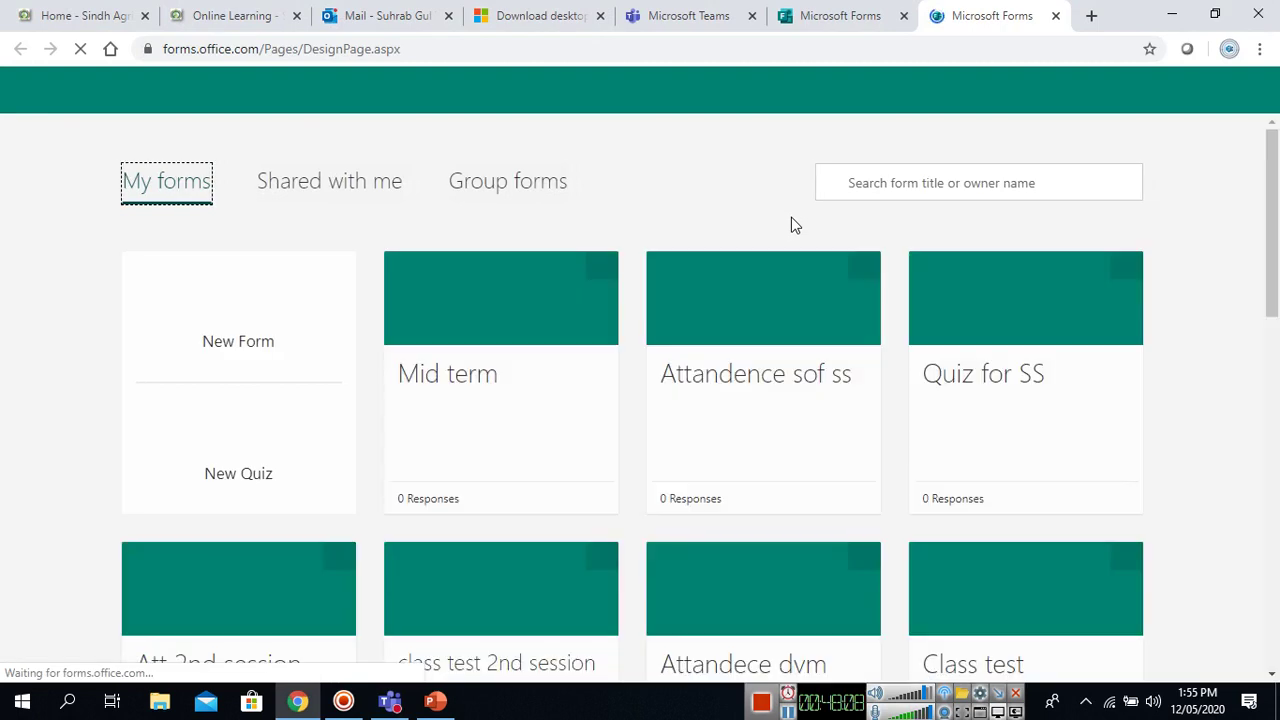
left_click(257, 457)
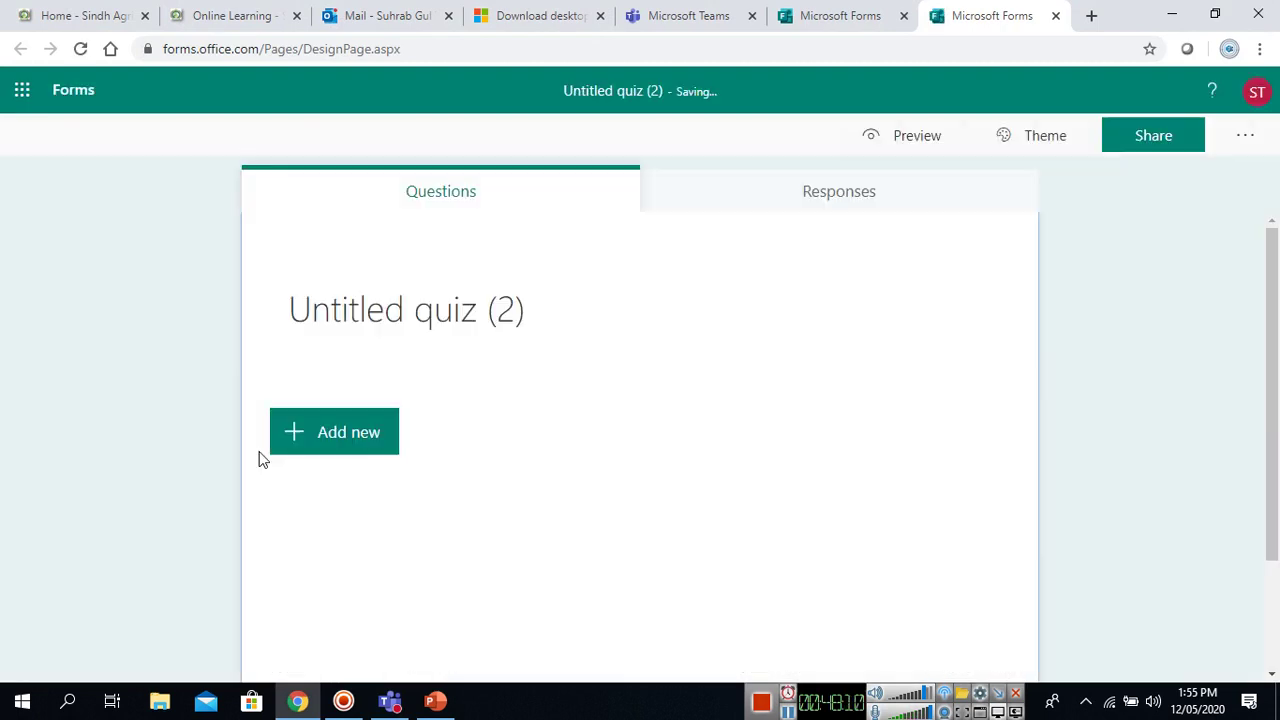
Step: Title the new quiz "Attandence for the subject pakistan studeid" and leave its description empty
left_click(546, 320)
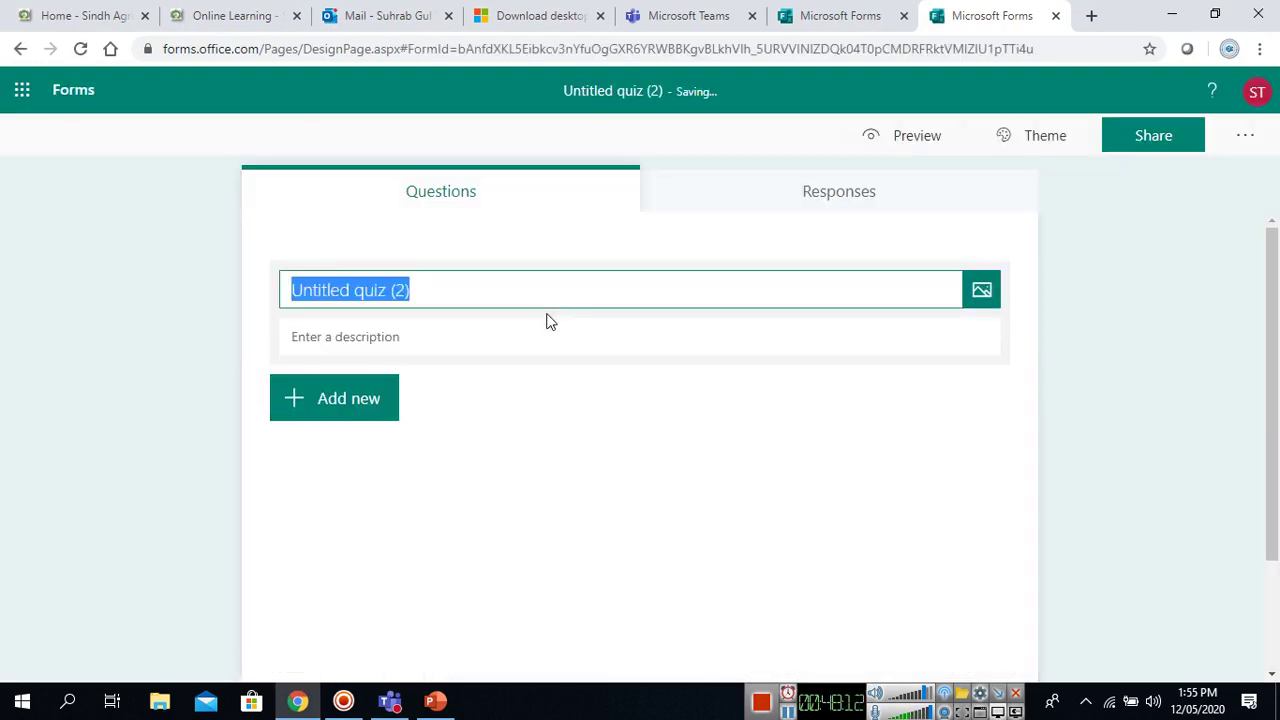
type("Attandence for the subject")
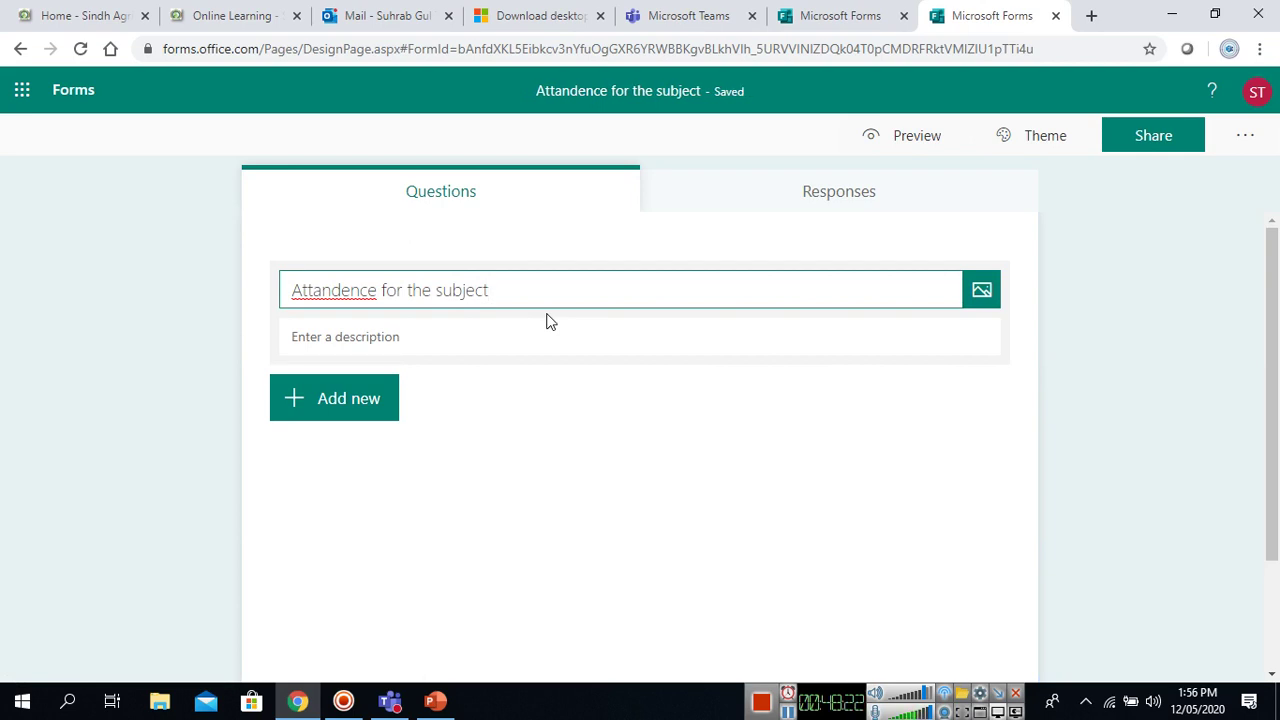
type("p")
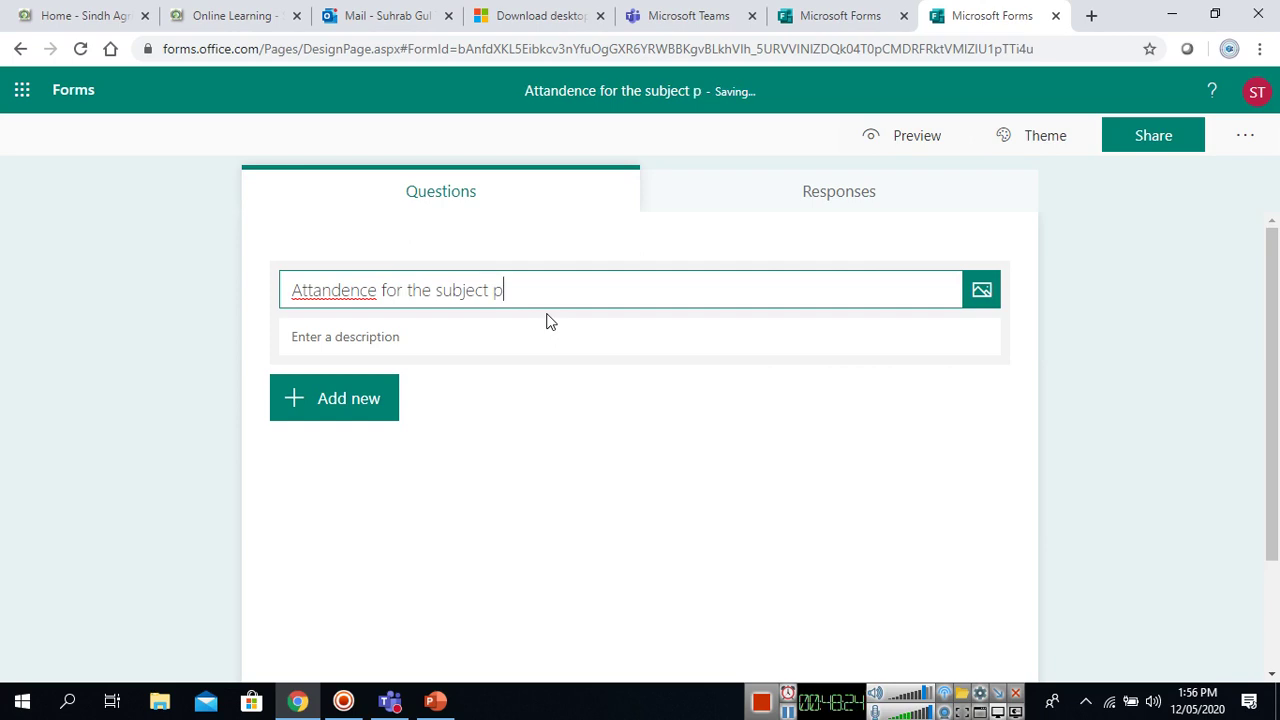
type("ak")
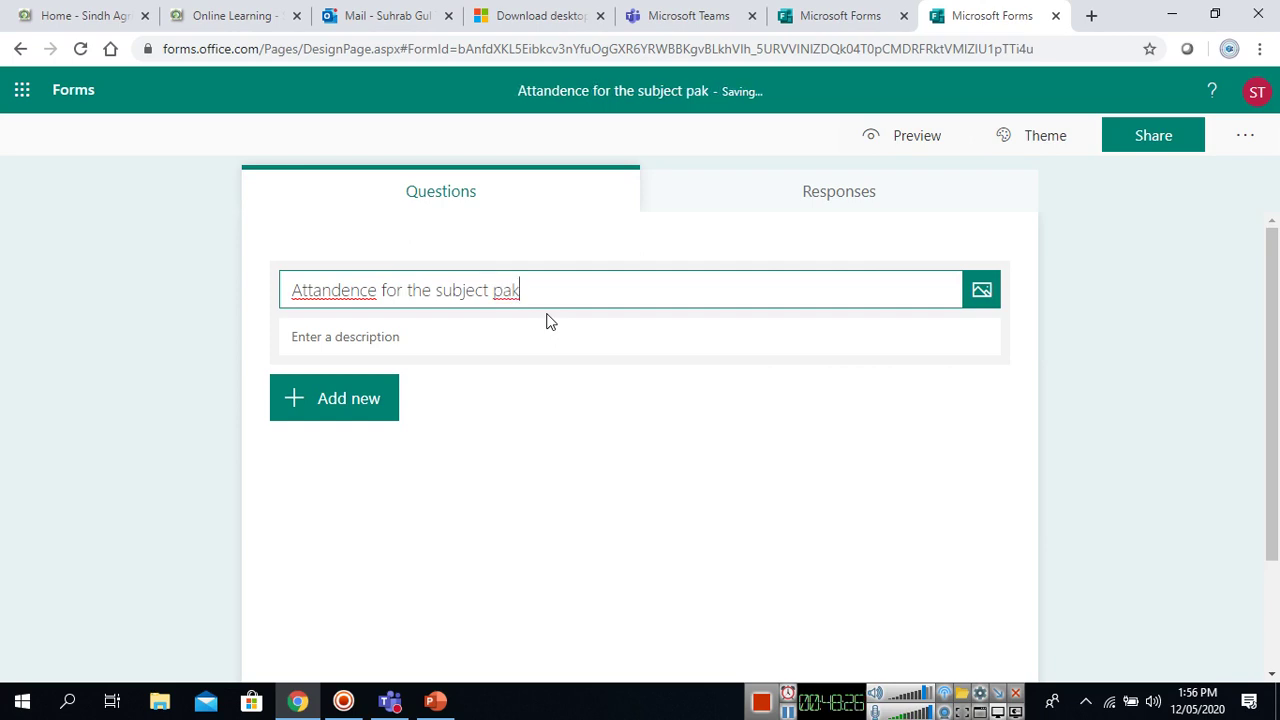
type("istani")
key("BackSpace")
type("studeid")
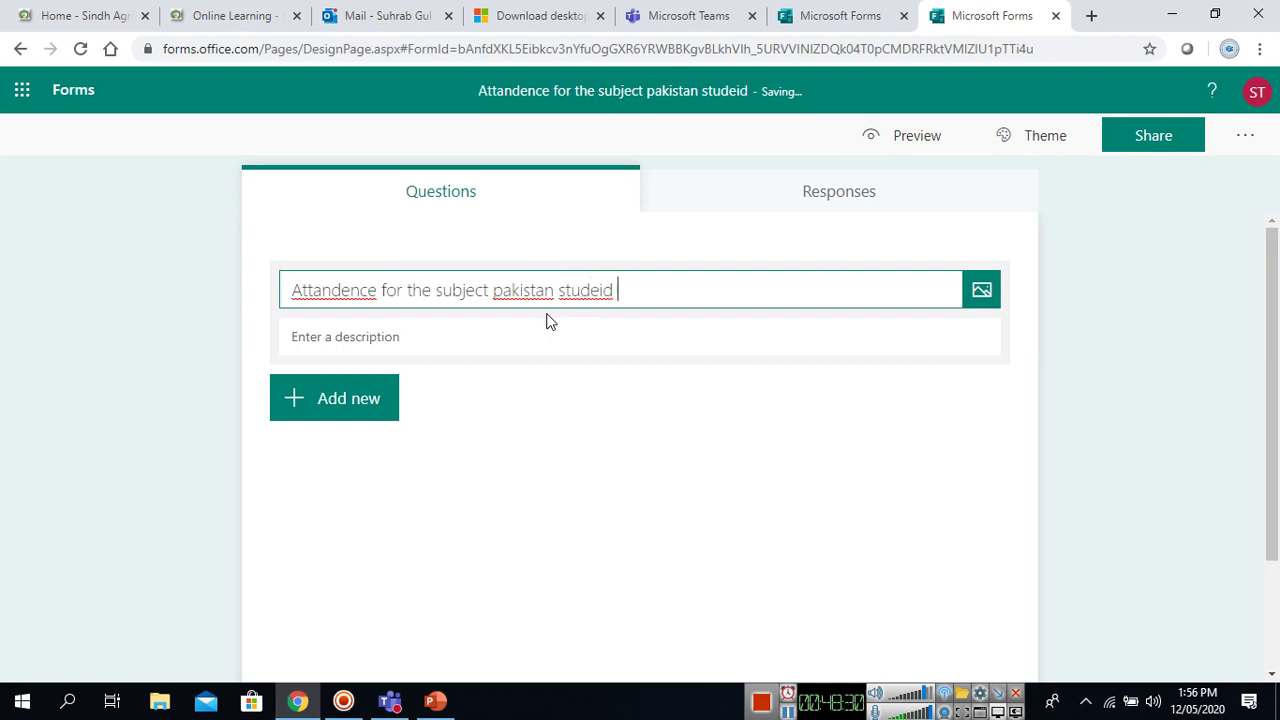
left_click(410, 342)
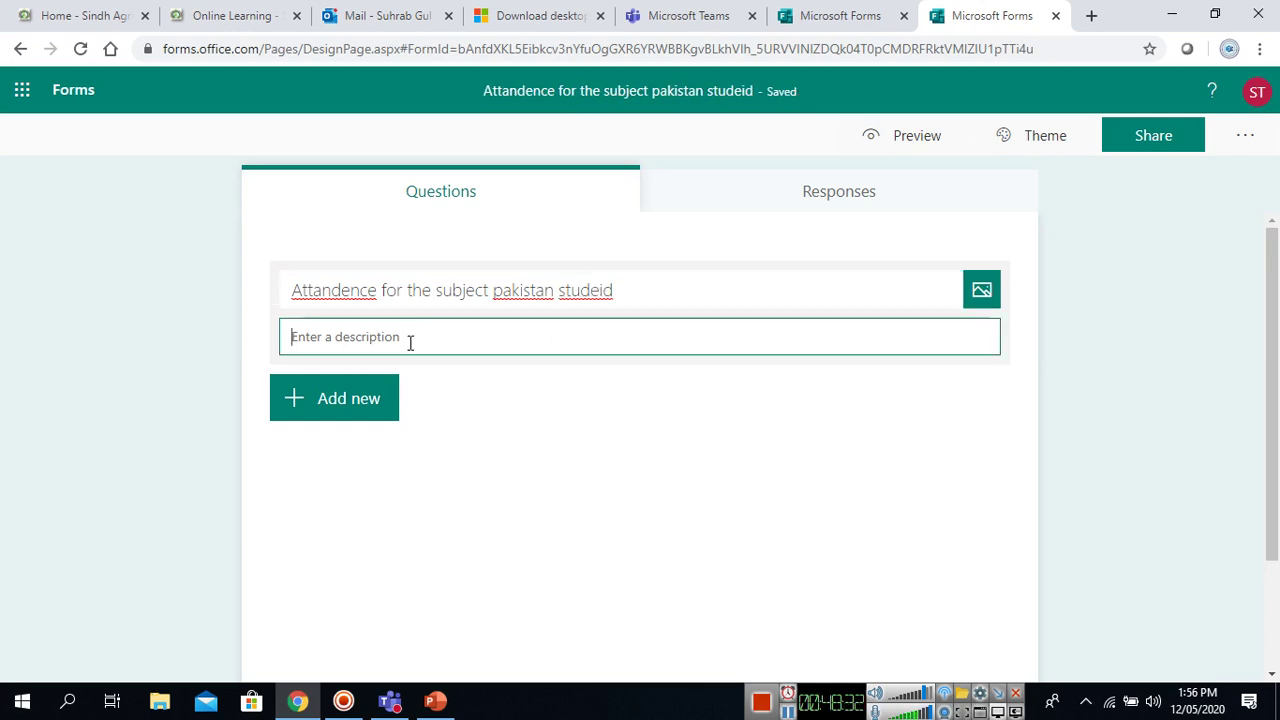
Step: Add a choice question to the attendance quiz and delete its second answer option
left_click(372, 398)
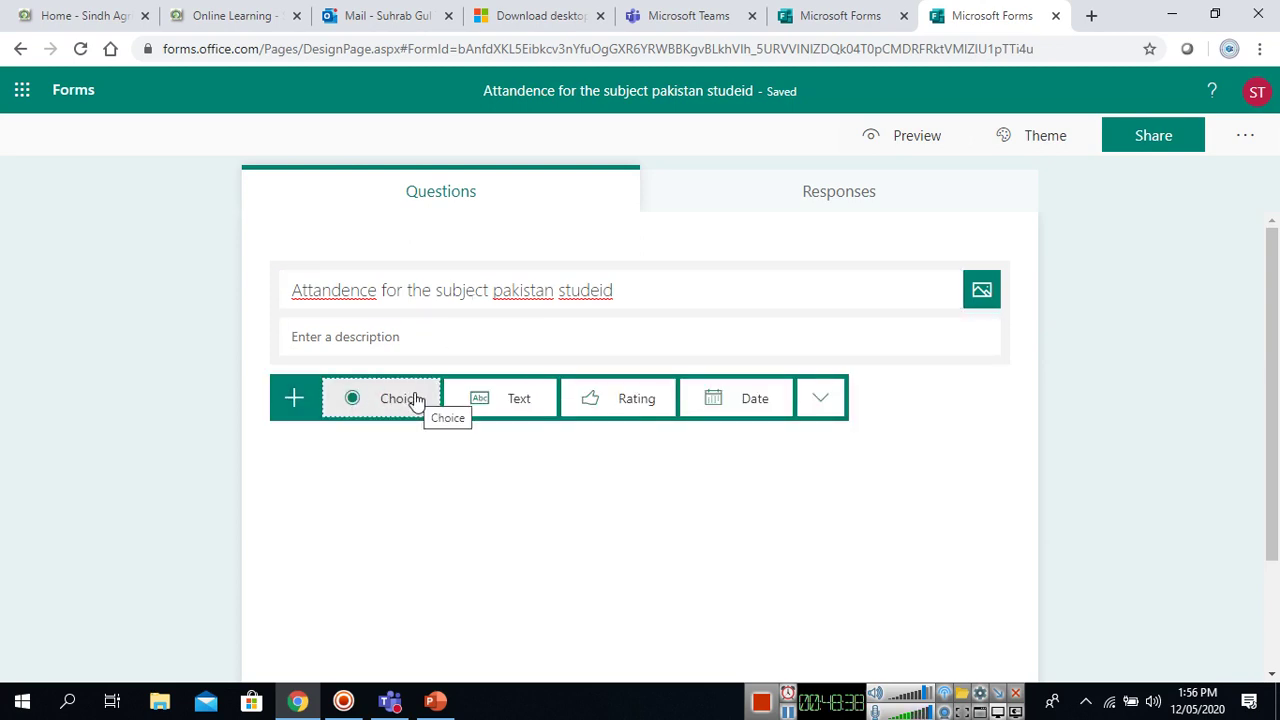
left_click(417, 399)
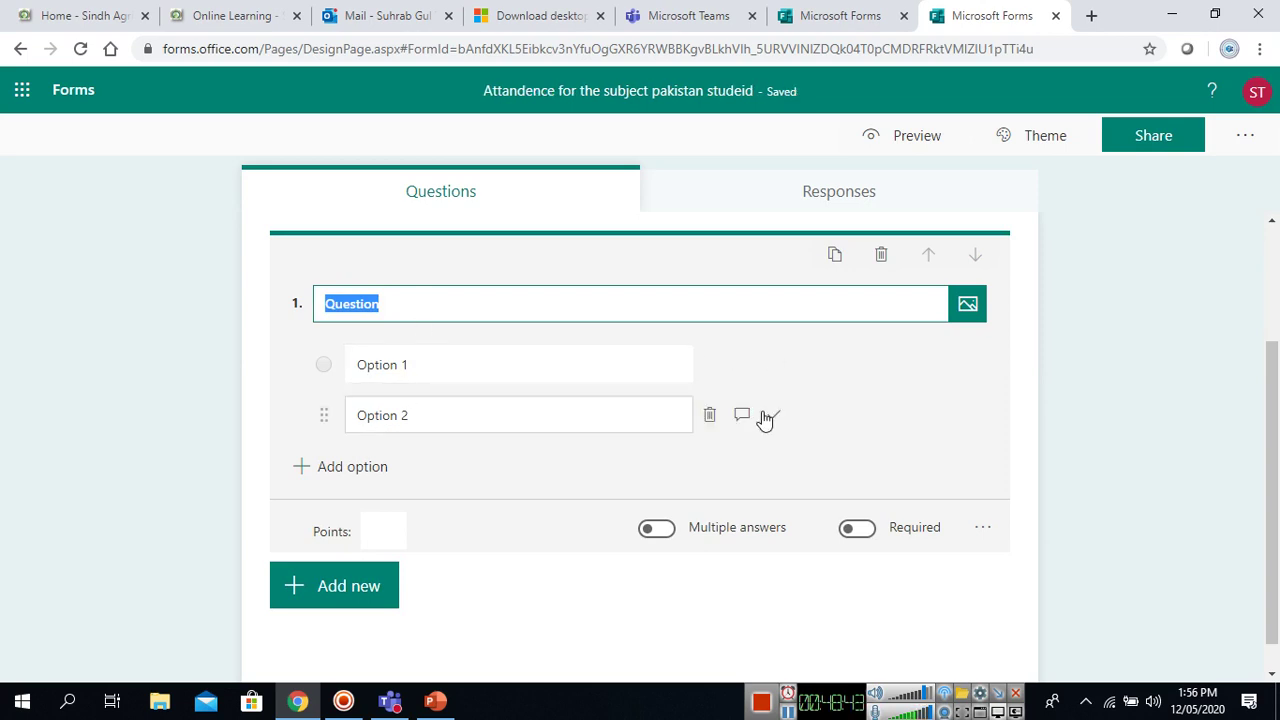
left_click(710, 416)
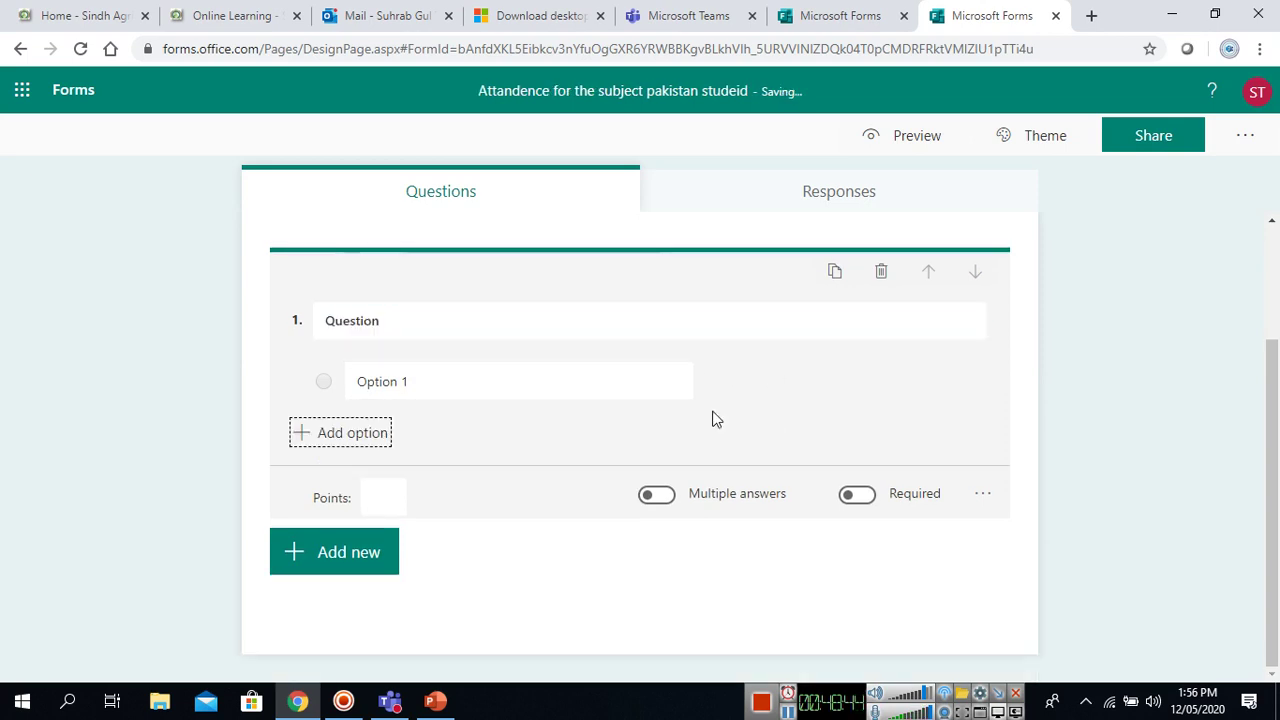
Step: Word the question as "Are you present" and set its only answer option to "yes"
left_click(410, 334)
key("BackSpace")
key("BackSpace")
key("BackSpace")
key("BackSpace")
key("BackSpace")
key("BackSpace")
key("BackSpace")
key("BackSpace")
type("Are you r")
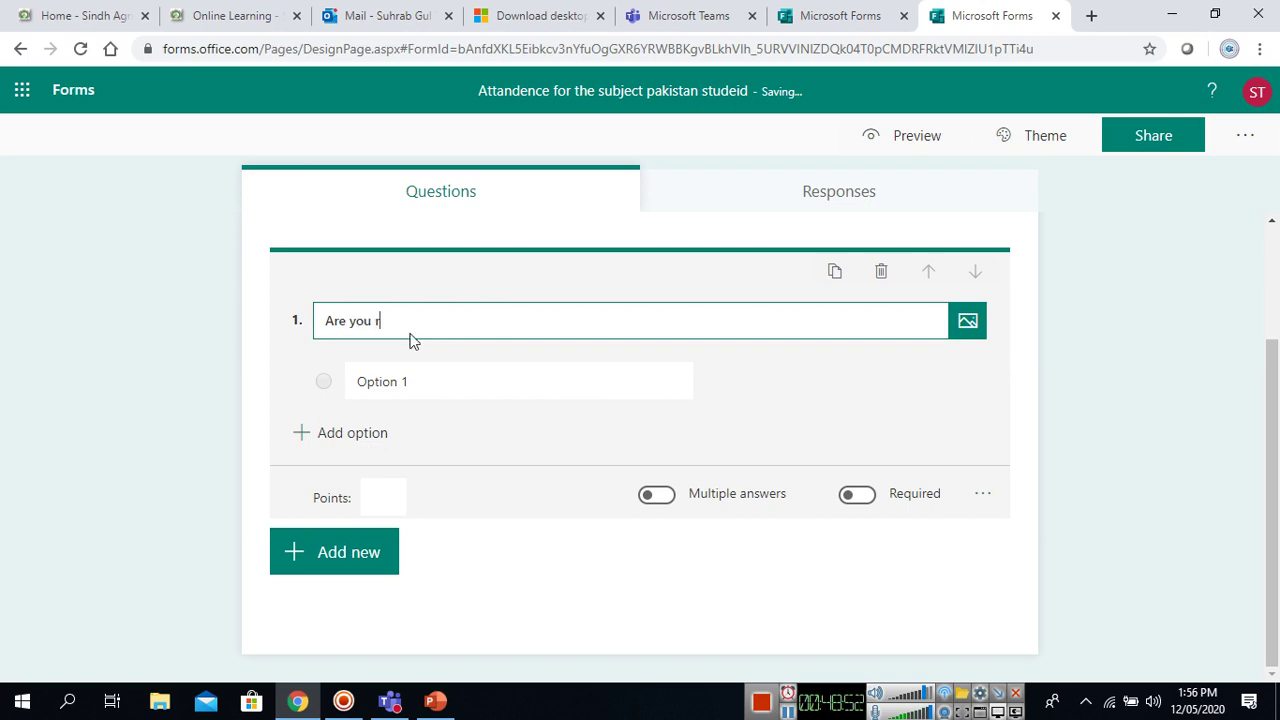
key("BackSpace")
type("present")
left_click(436, 408)
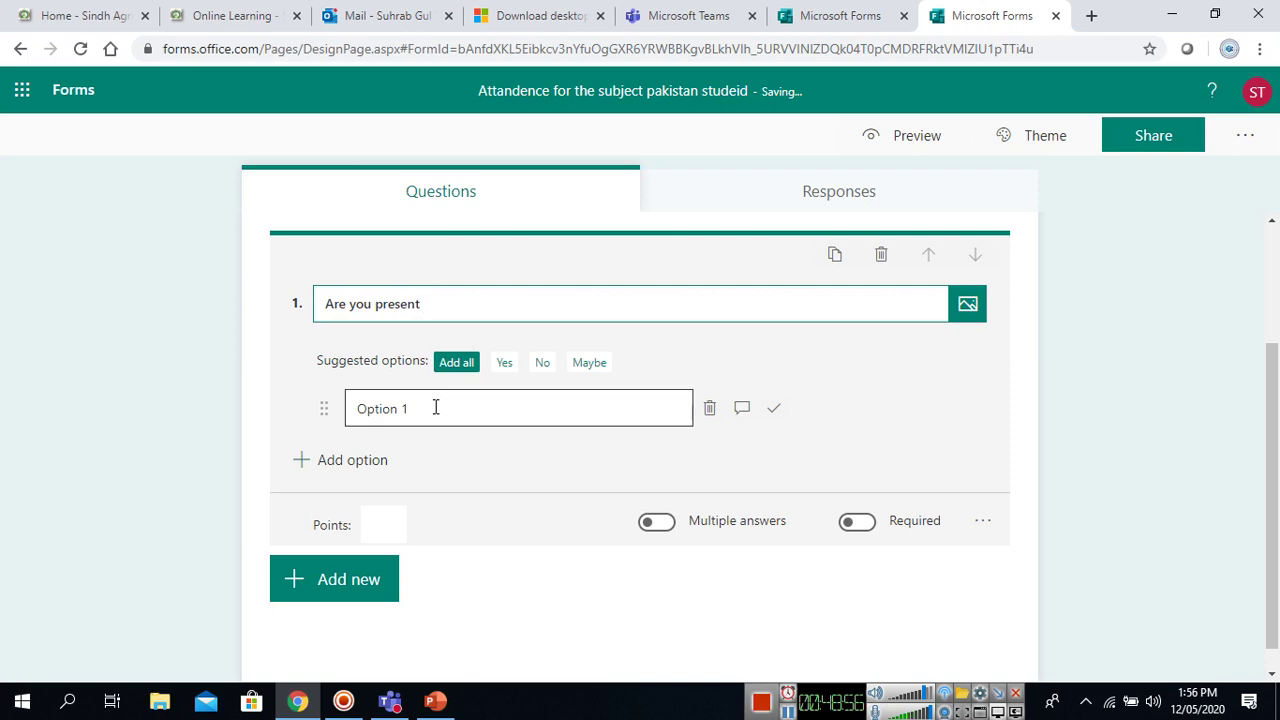
type("yes")
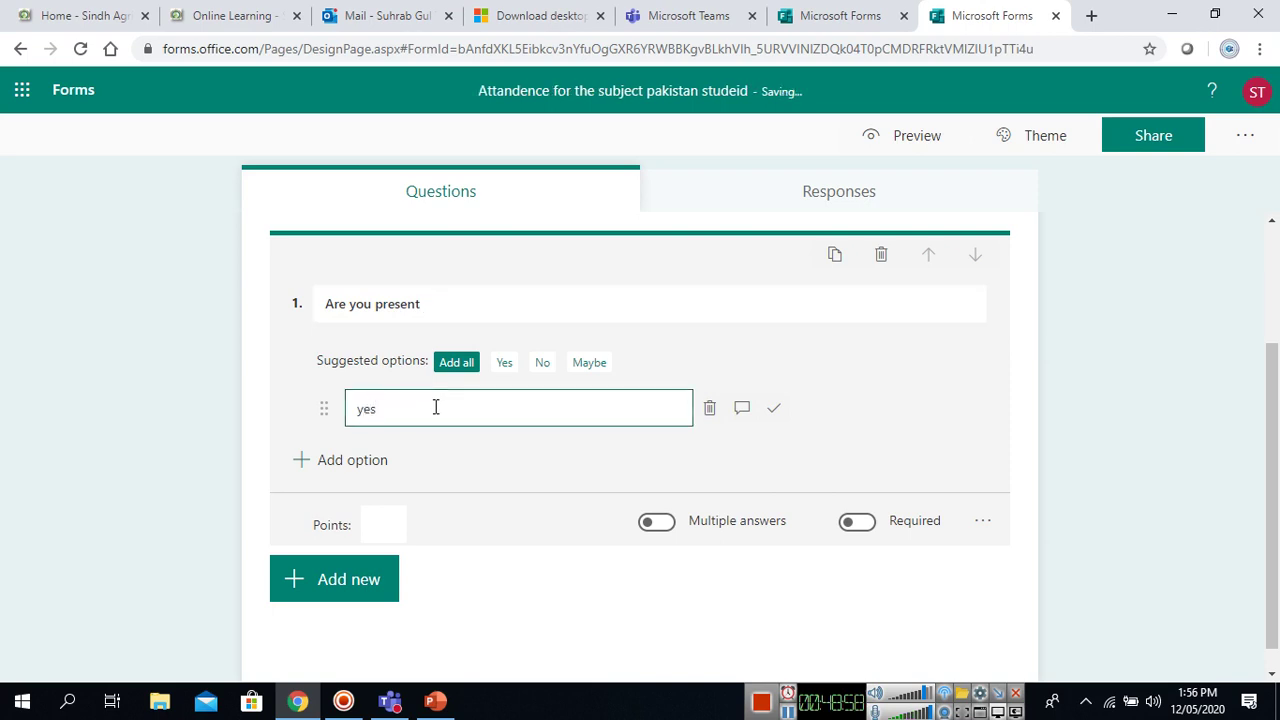
left_click(1145, 405)
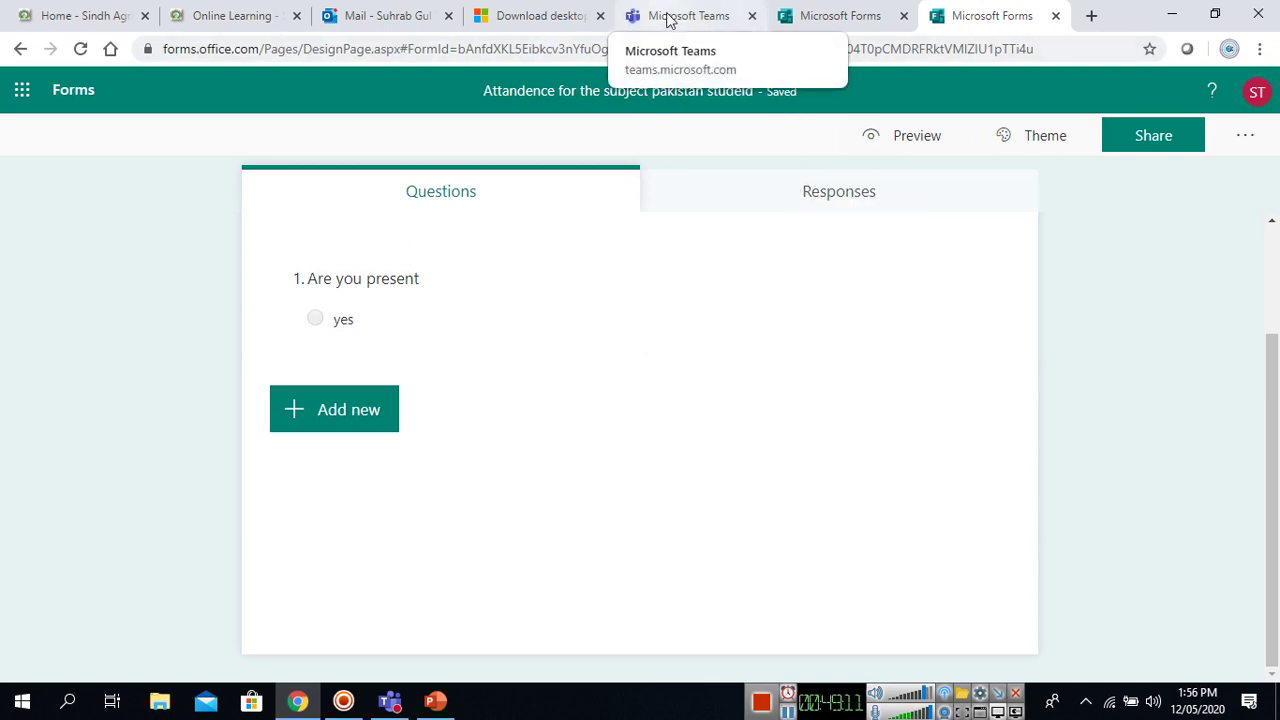
Step: Switch to the Teams desktop app and create a quiz assignment from the "Attandence for the subject pakistan studeid" form
left_click(389, 703)
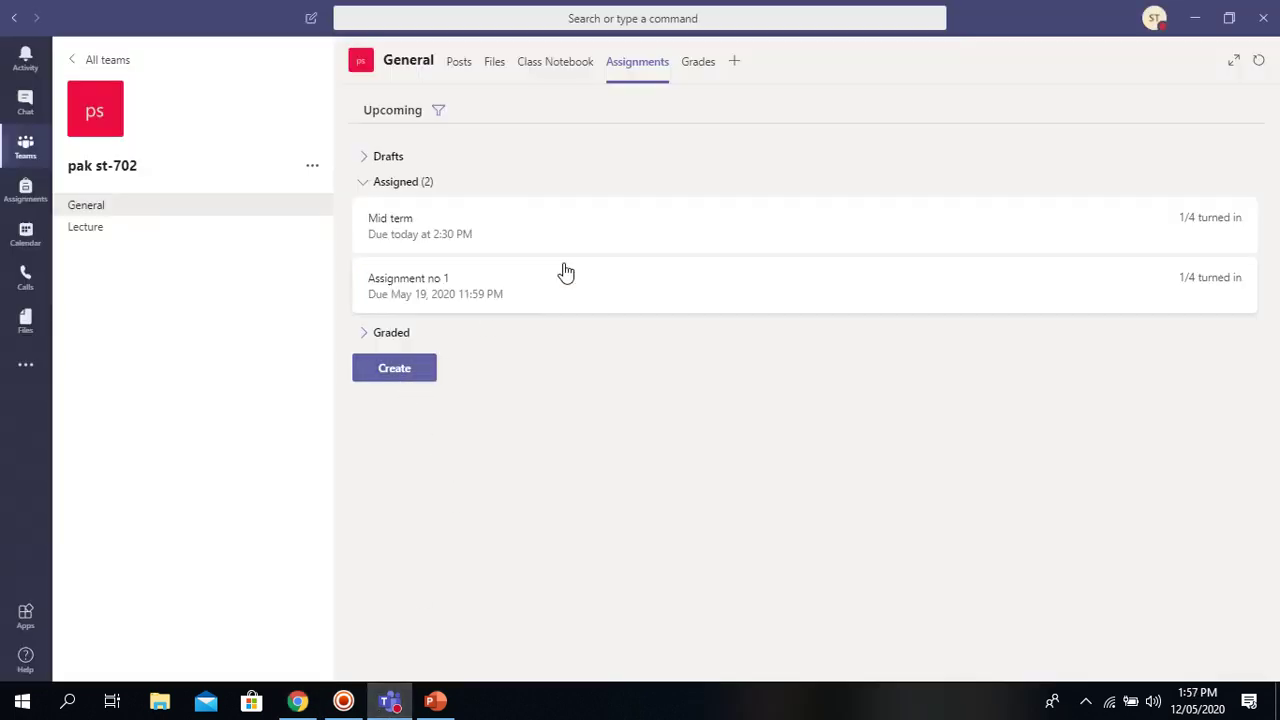
left_click(400, 374)
left_click(421, 320)
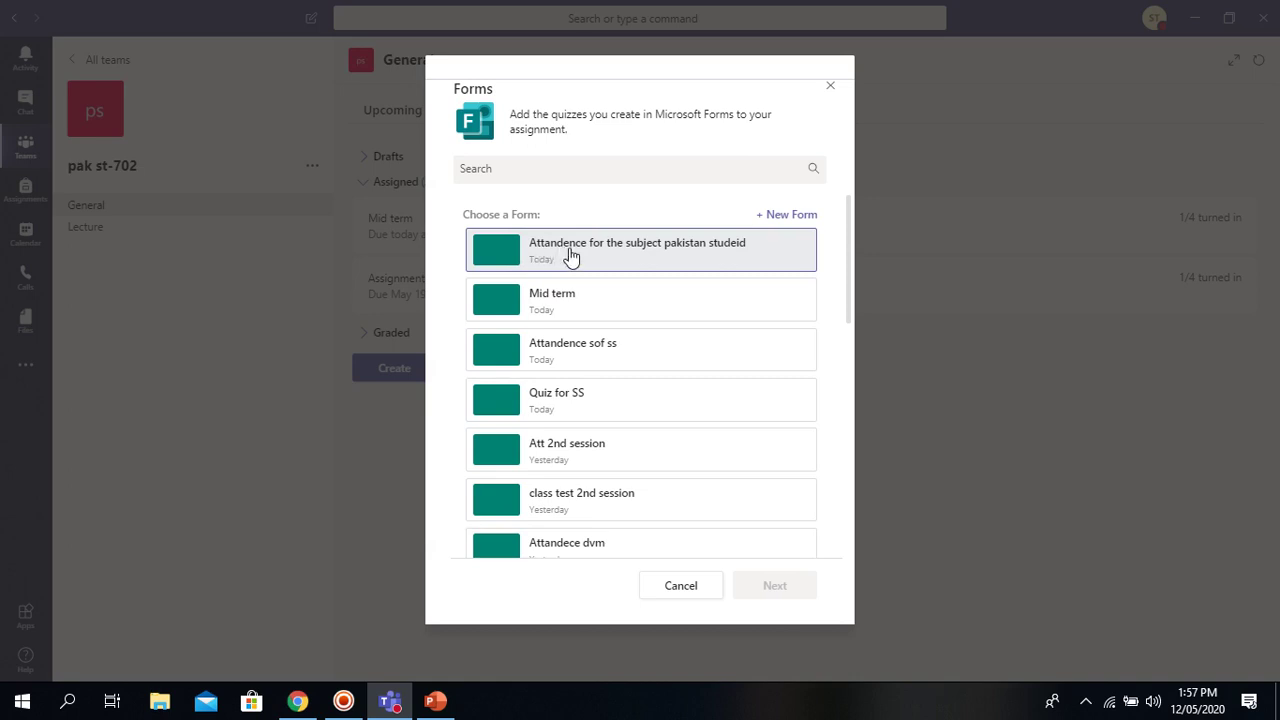
left_click(571, 257)
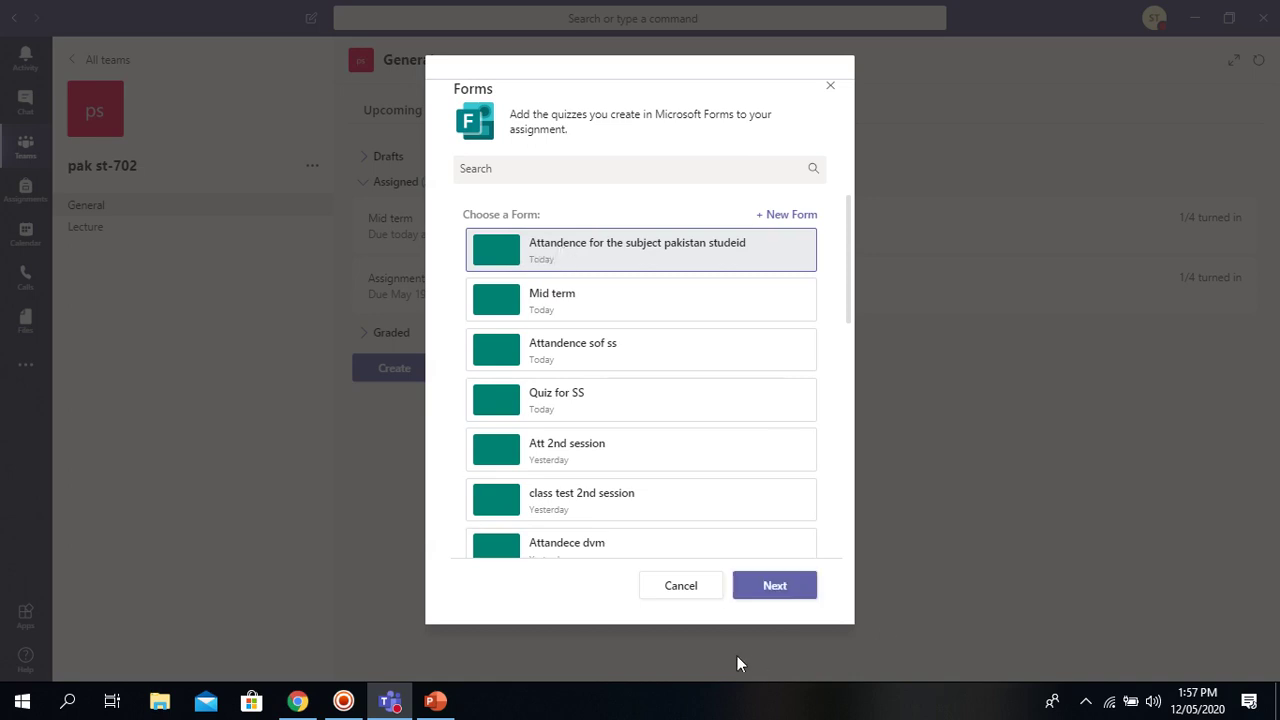
left_click(759, 594)
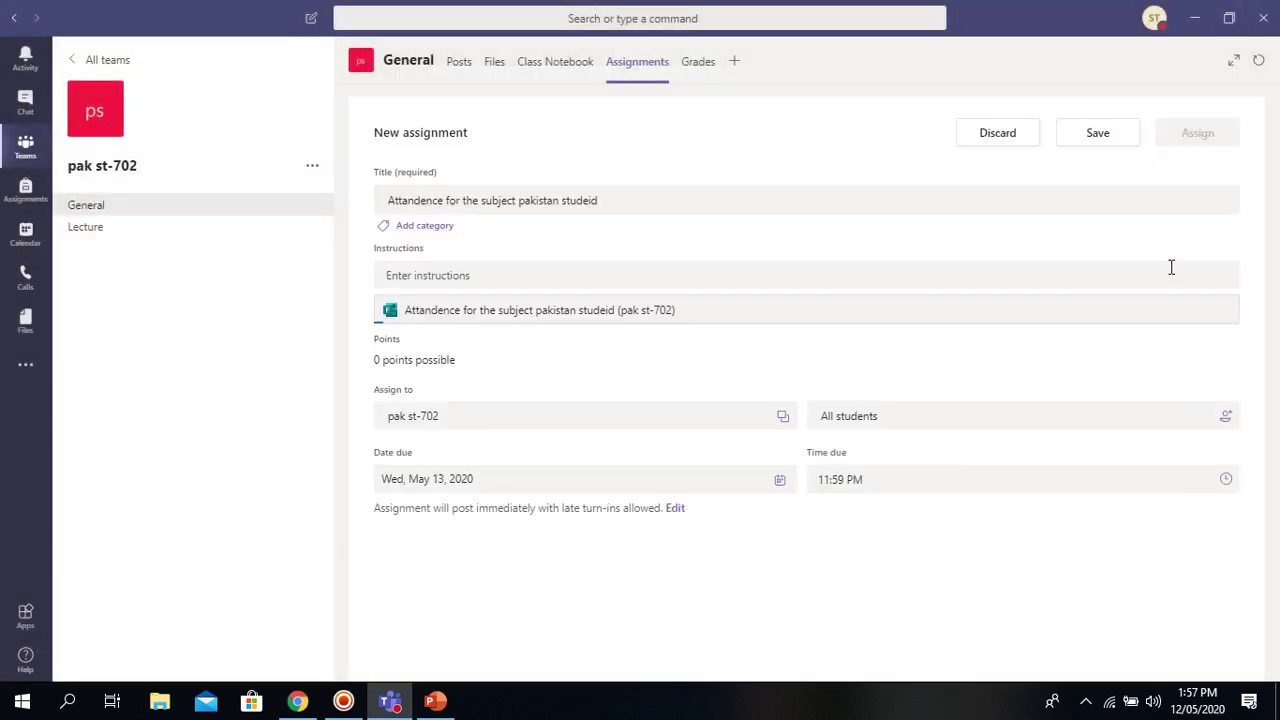
Step: Save the attendance quiz without assigning it and show it among the class's draft assignments
left_click(1099, 135)
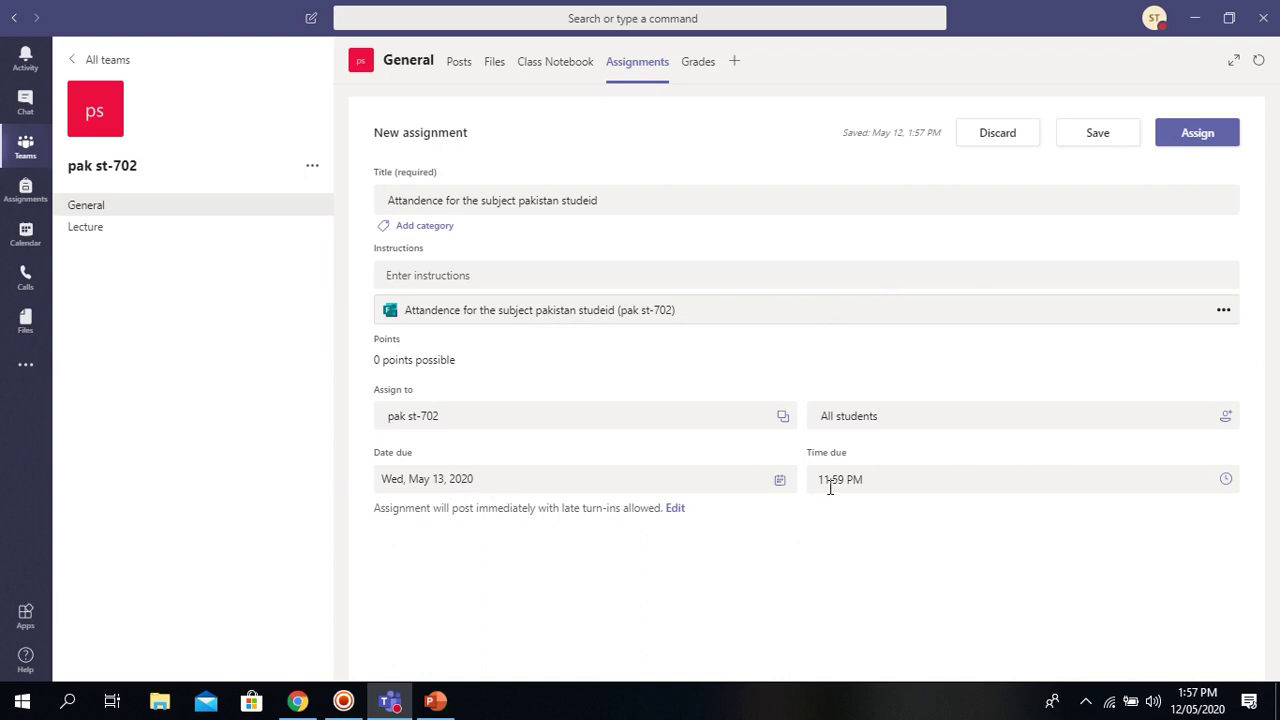
left_click(1097, 137)
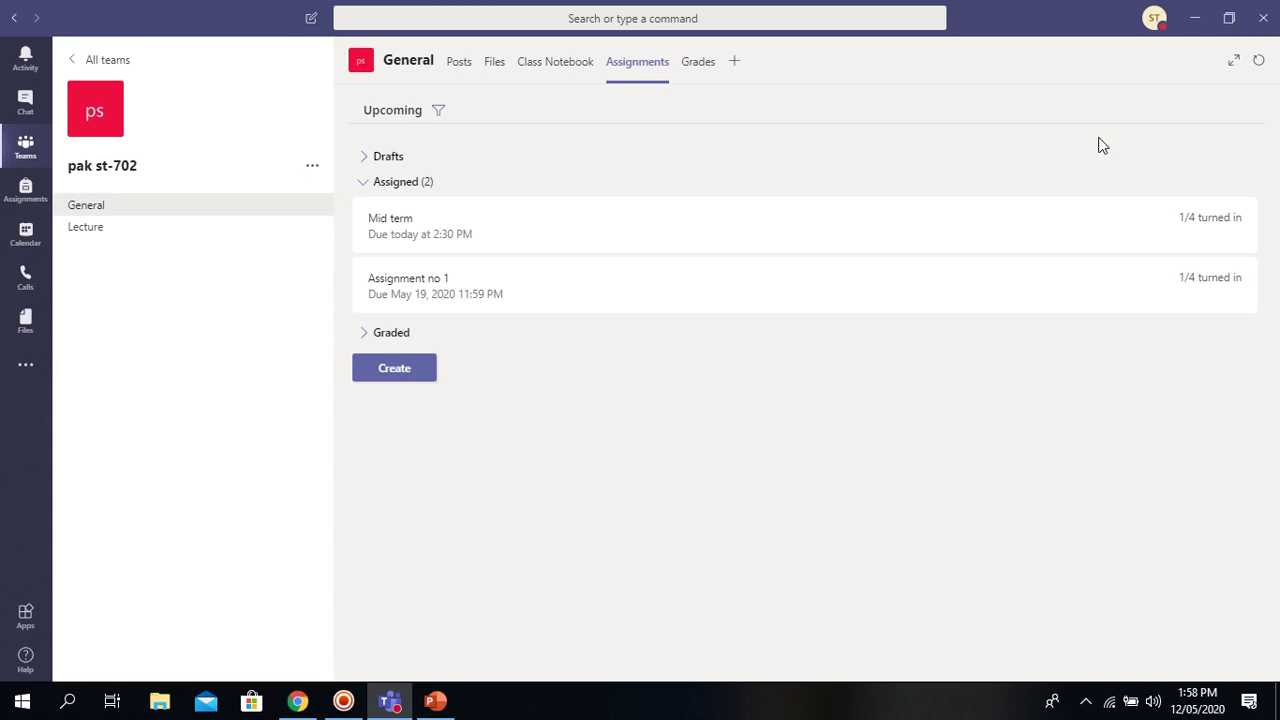
left_click(1195, 19)
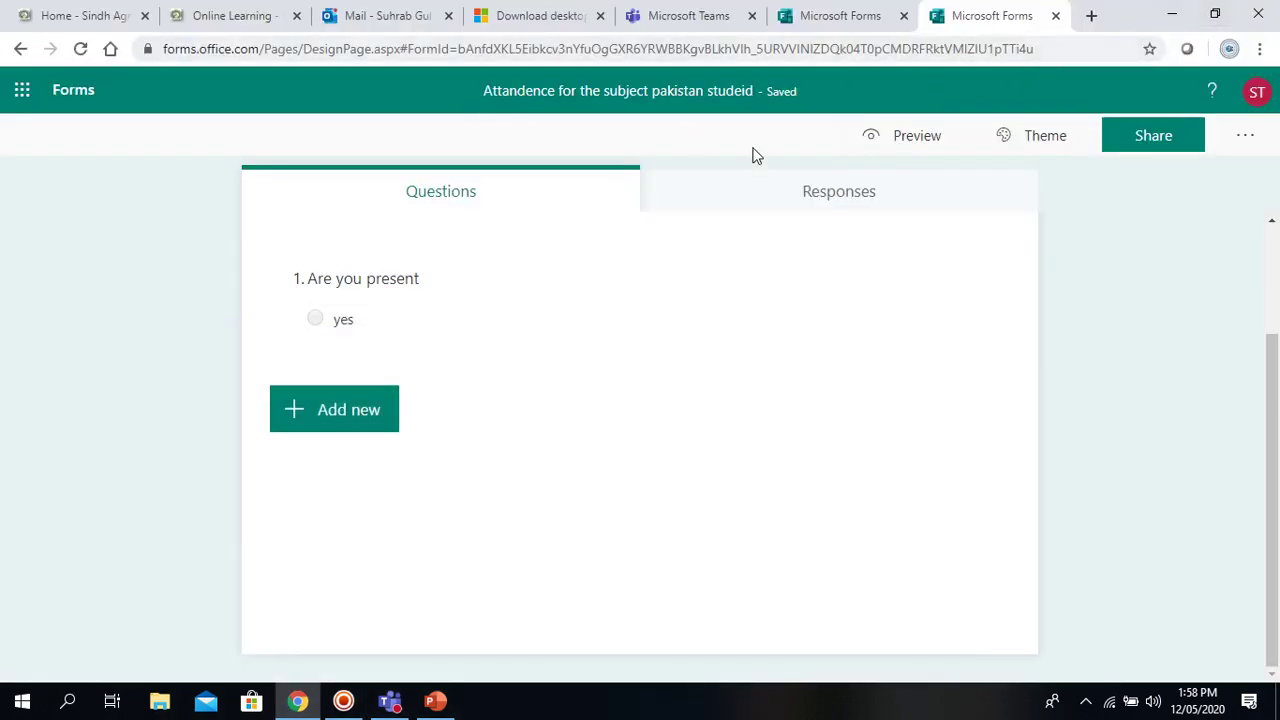
left_click(389, 701)
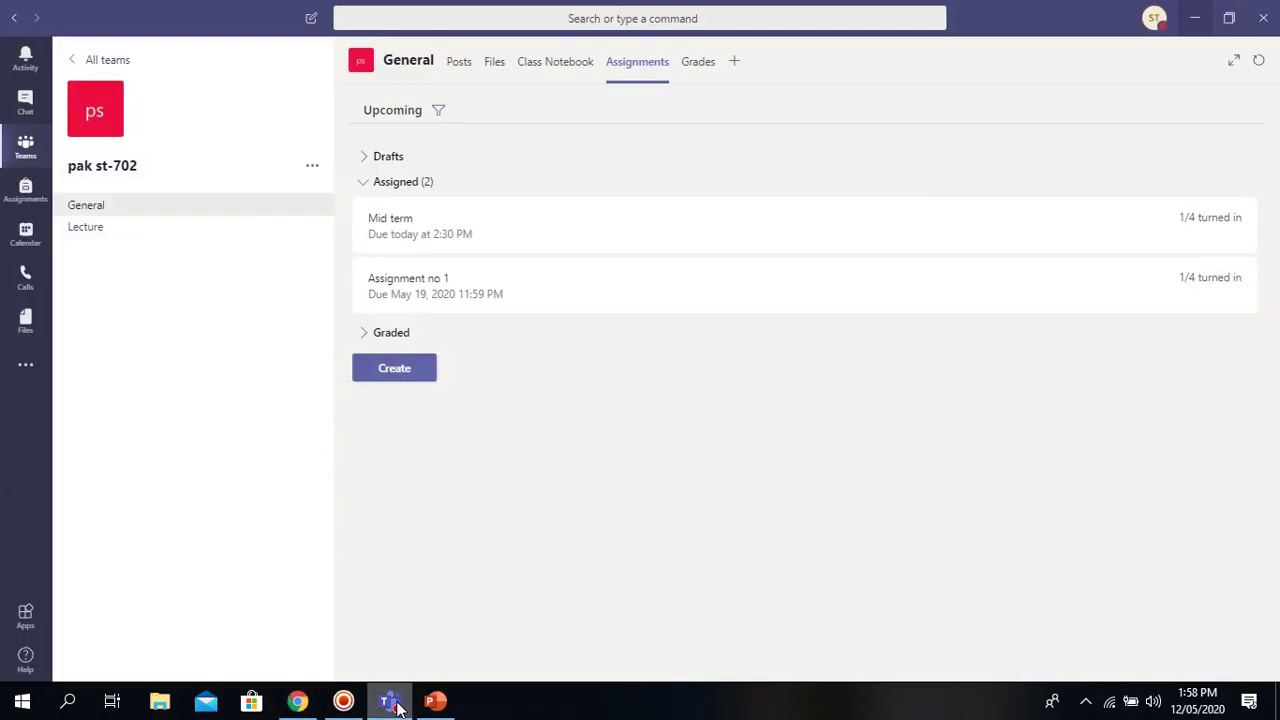
left_click(367, 160)
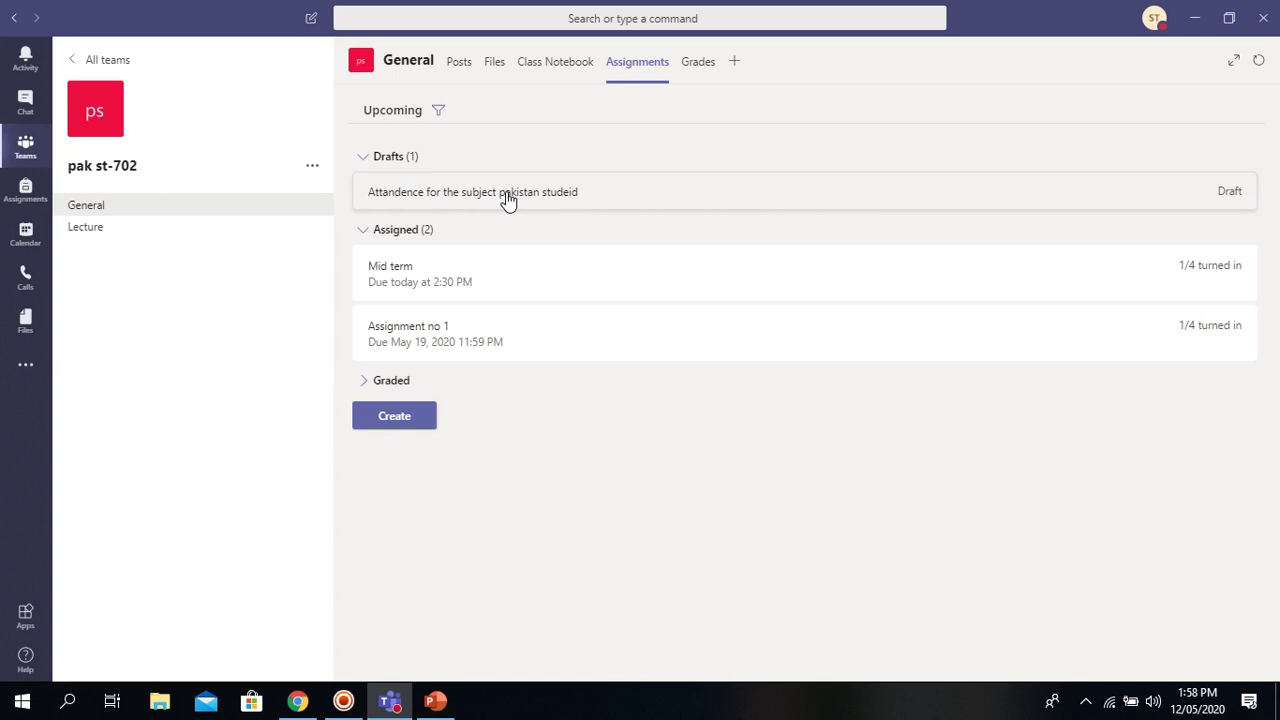
Step: Join Tuesday's "Lecture no 1" meeting from the calendar
left_click(27, 280)
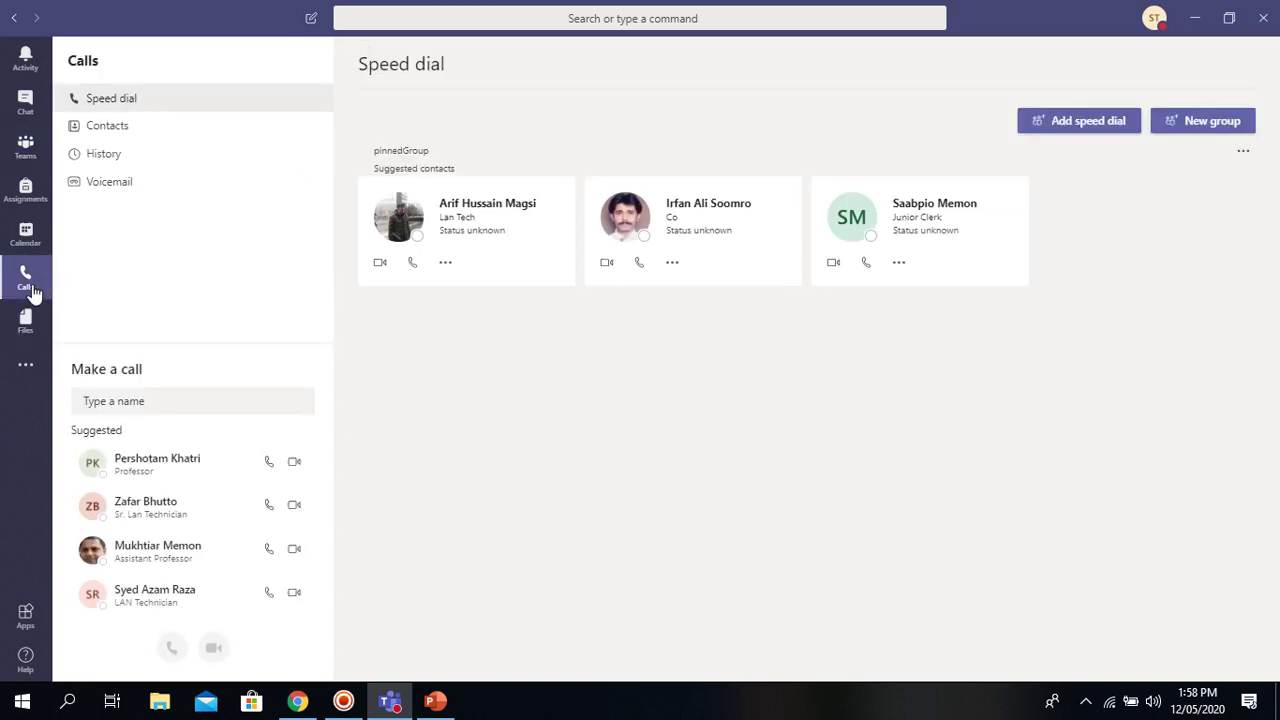
left_click(26, 235)
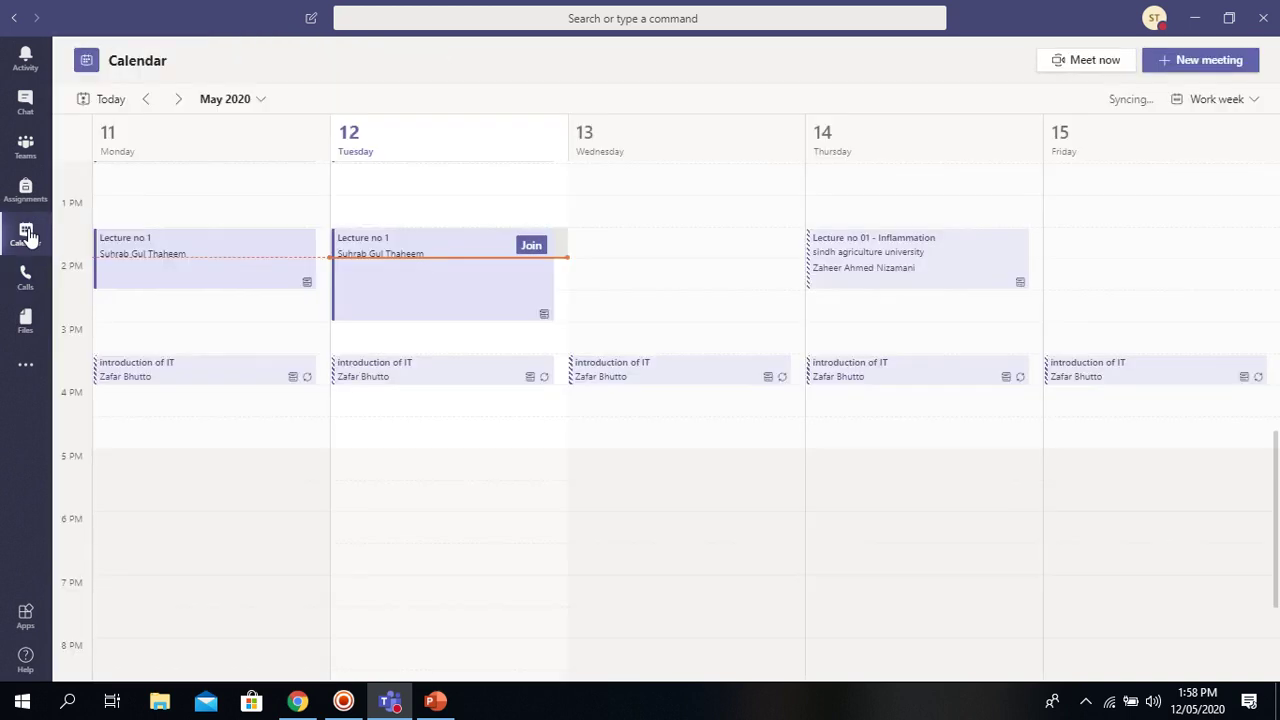
left_click(533, 247)
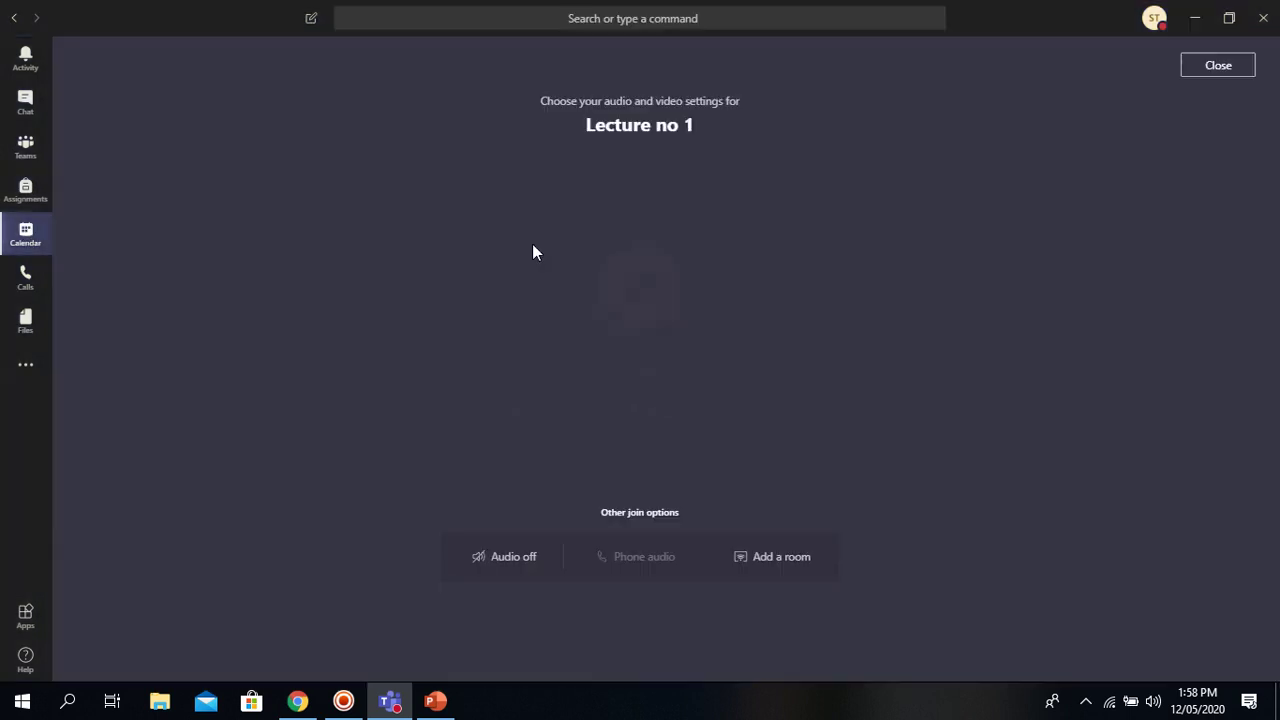
left_click(623, 373)
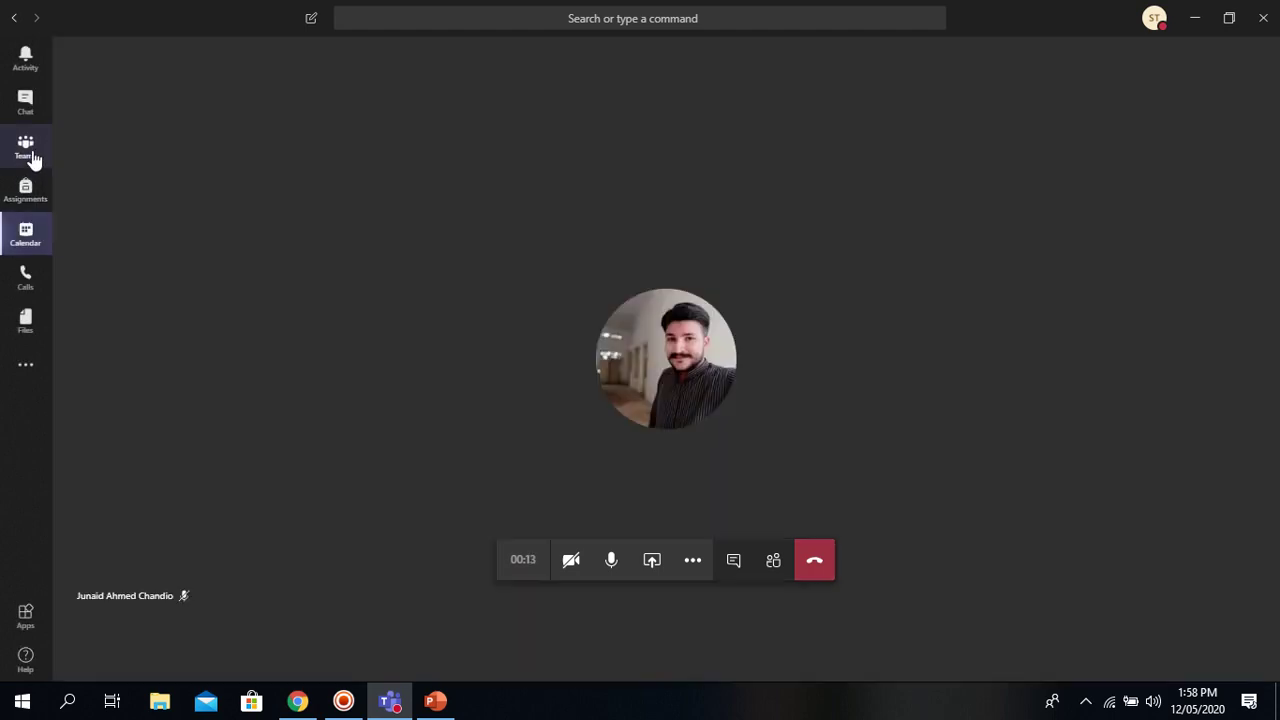
Step: Return to the pak st-702 class during the meeting and open the attendance quiz draft from its assignments
left_click(32, 150)
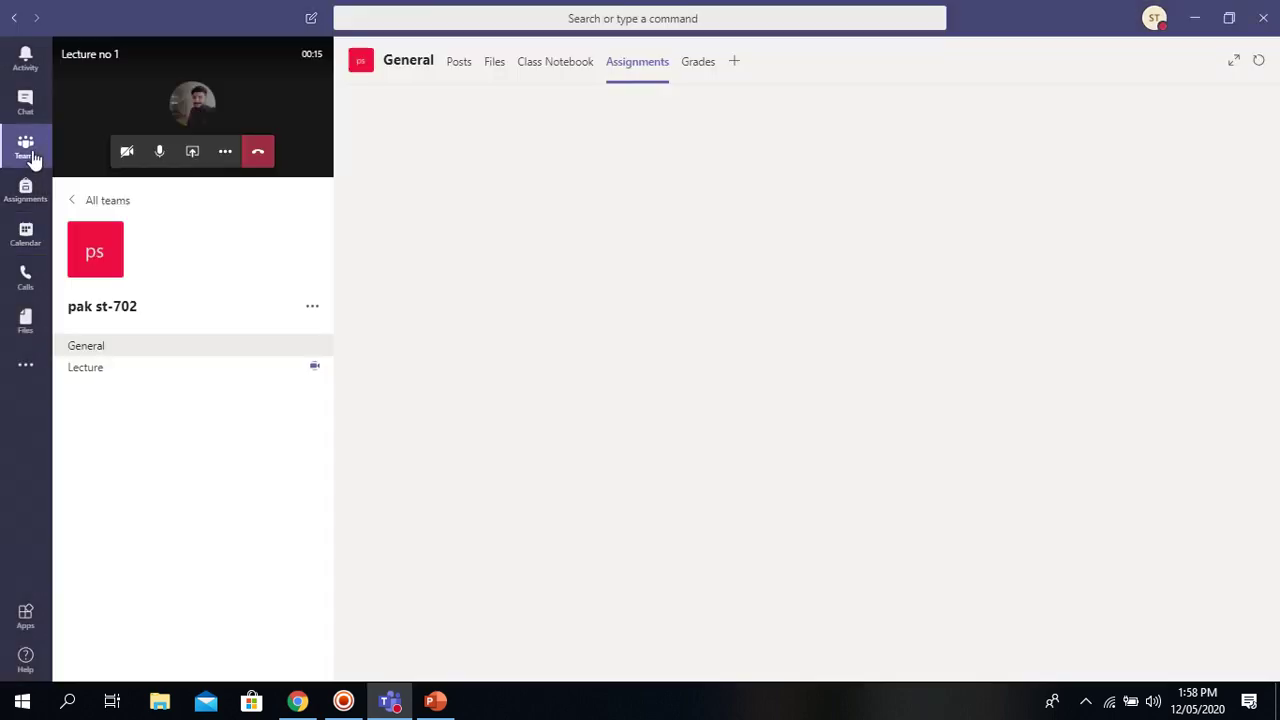
left_click(174, 105)
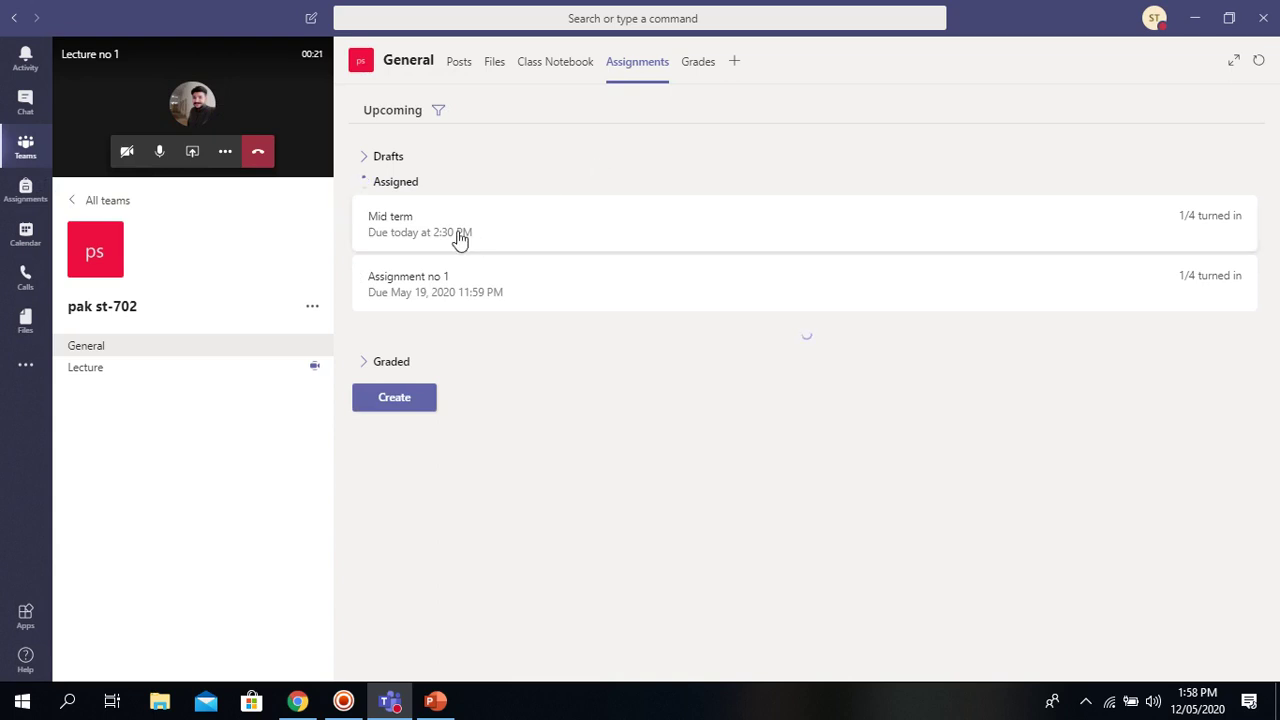
left_click(364, 160)
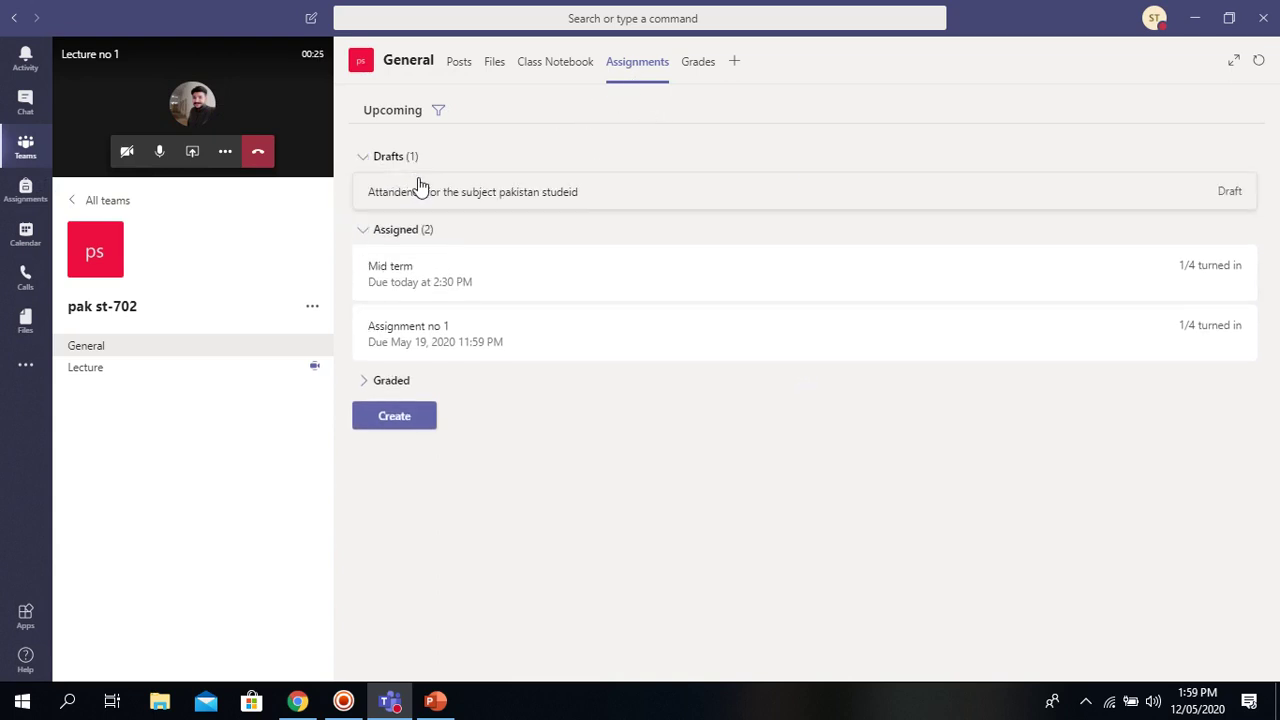
left_click(436, 197)
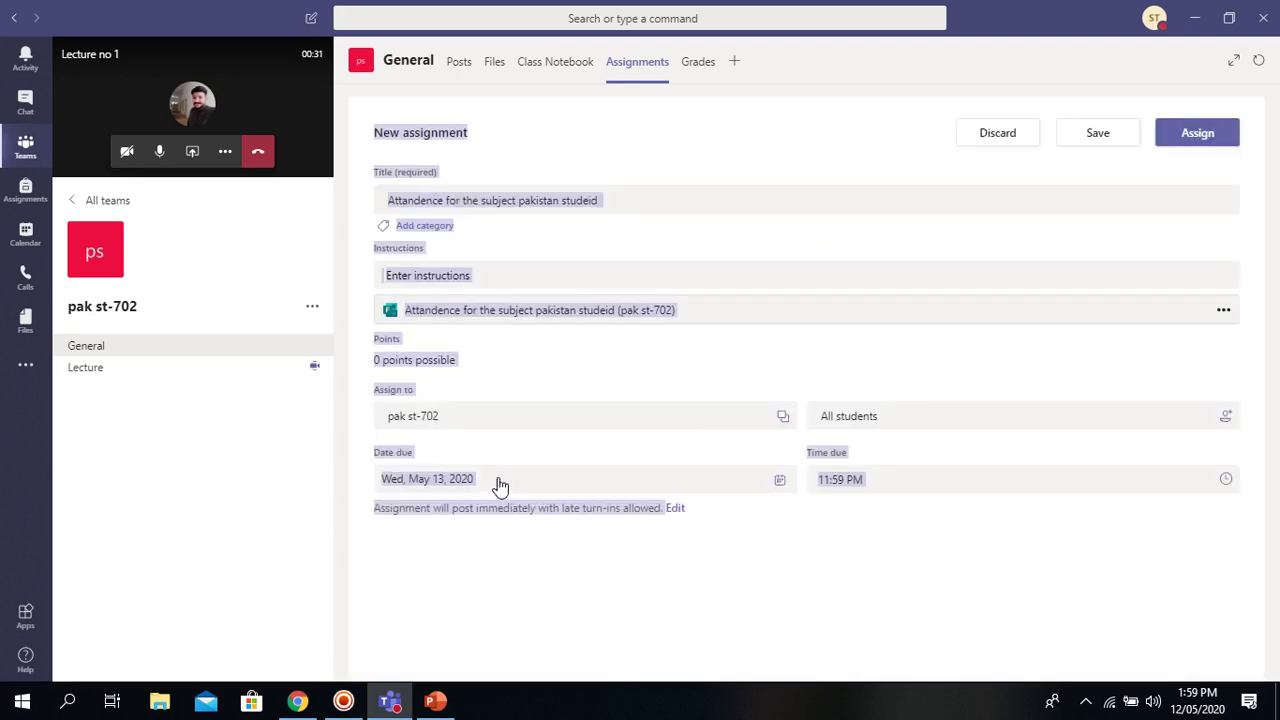
Step: Set the attendance quiz due on Tue, May 12, 2020 at 3:00 PM and assign it to all students of pak st-702
left_click(500, 486)
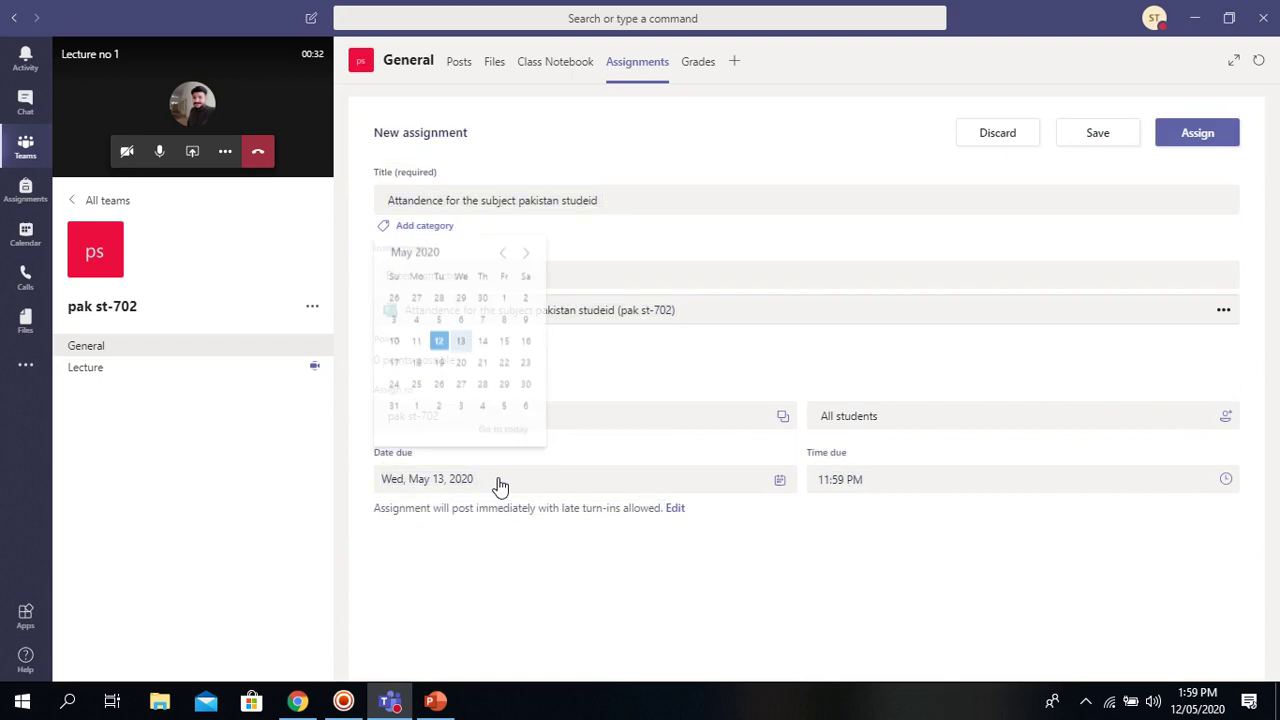
left_click(440, 344)
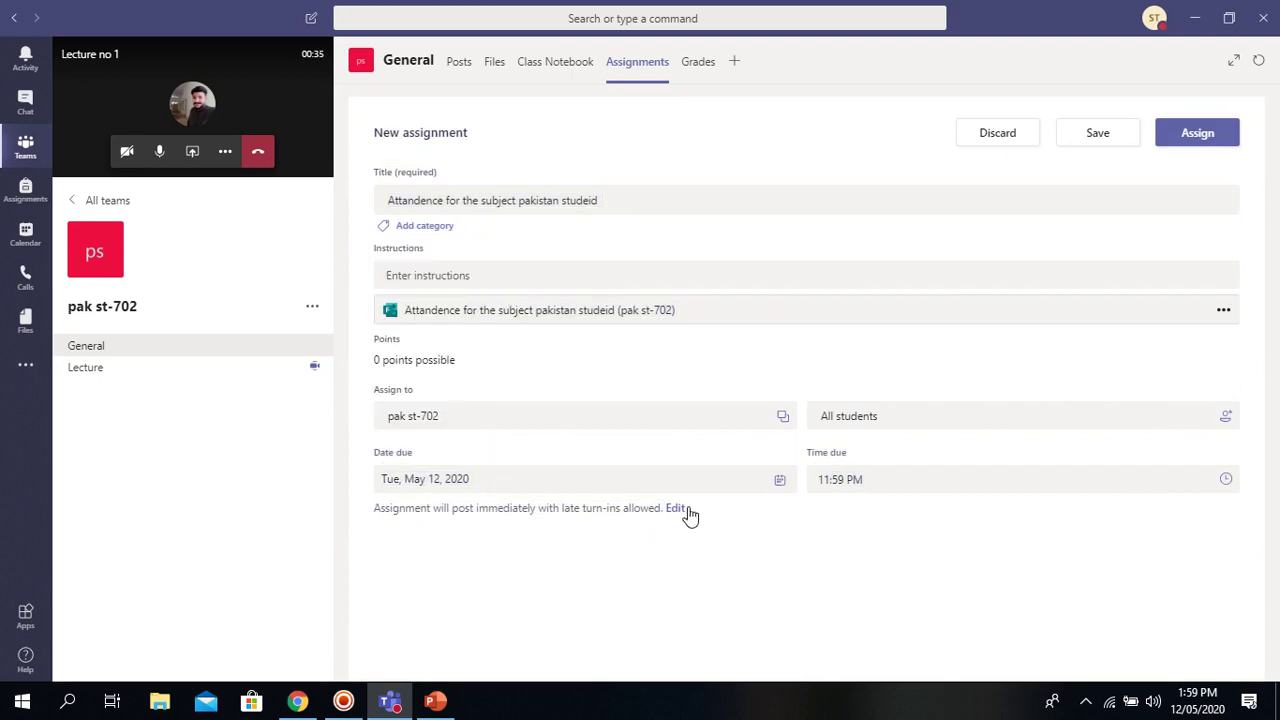
left_click(844, 488)
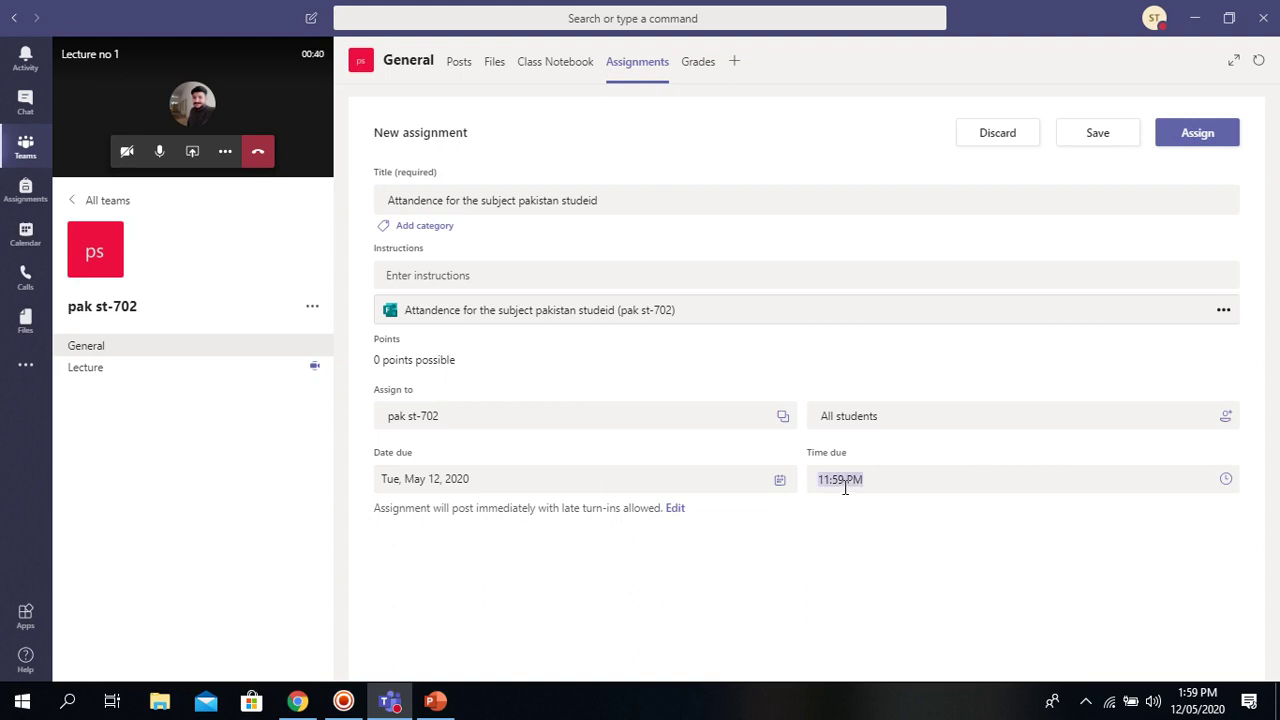
left_click(1226, 486)
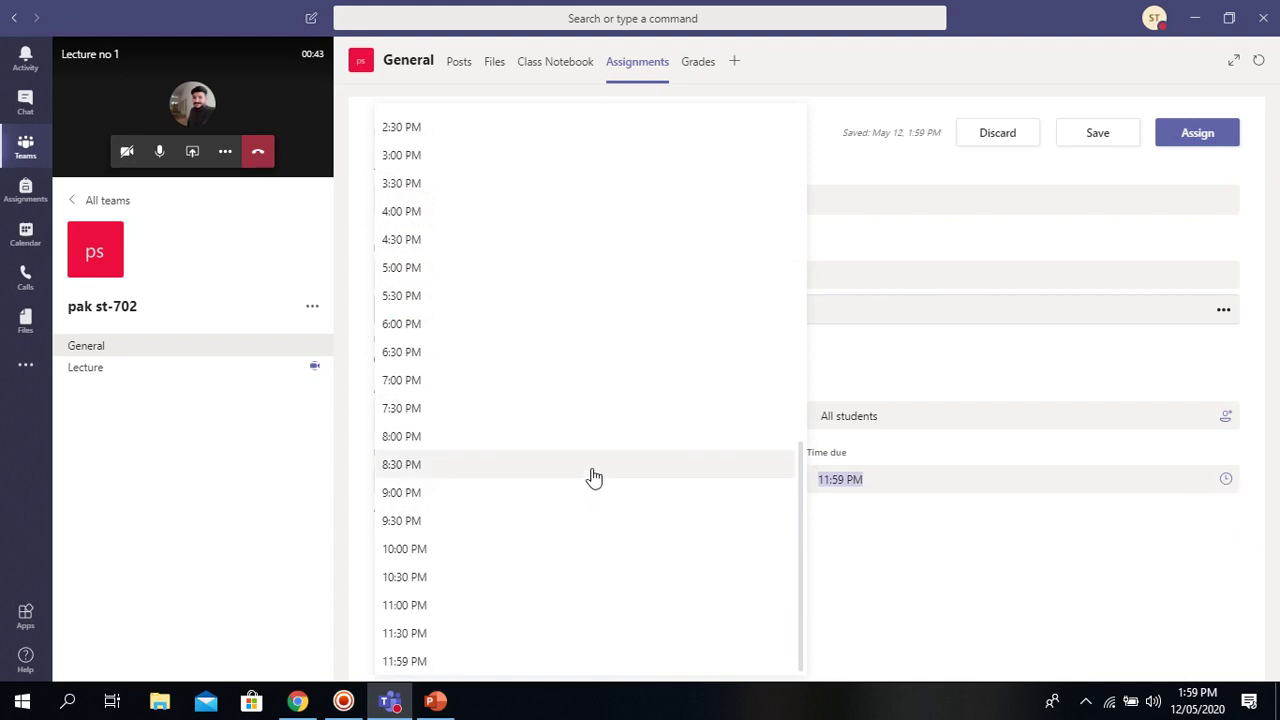
left_click(424, 157)
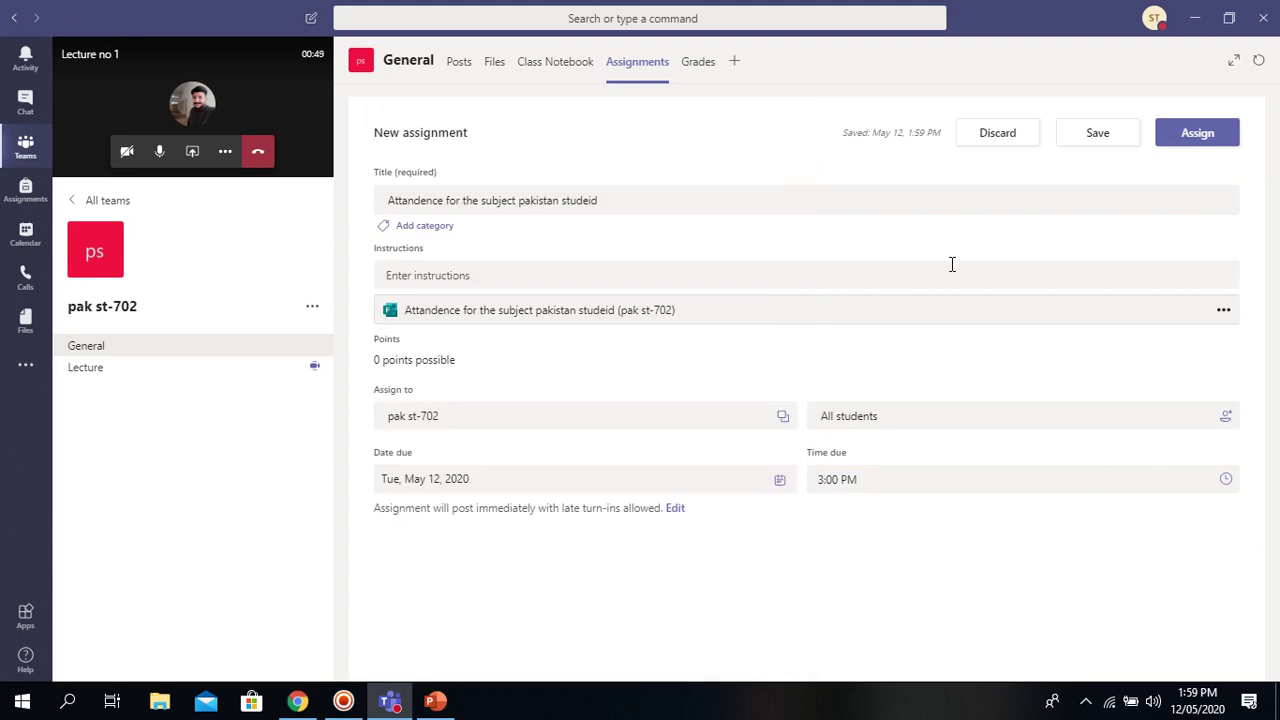
left_click(1198, 138)
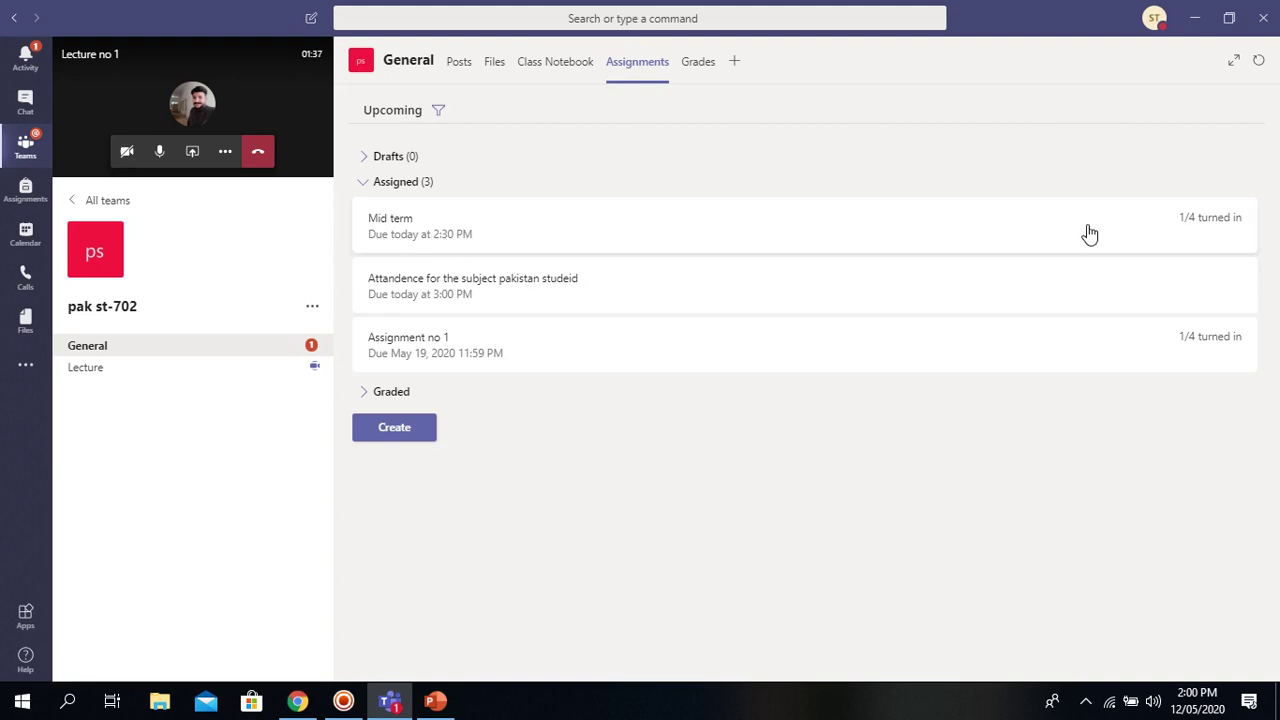
Step: Open the assigned attendance quiz's submission list in pak st-702 to check which students have turned it in
left_click(452, 351)
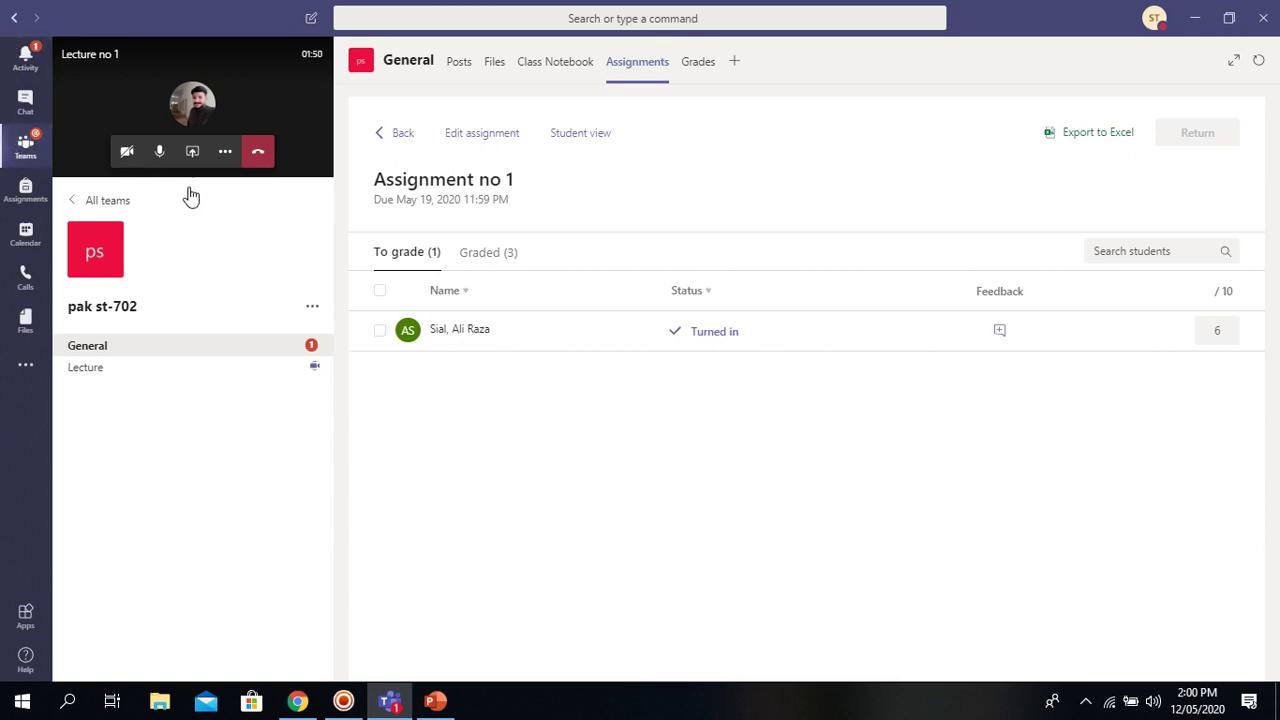
left_click(404, 132)
left_click(539, 233)
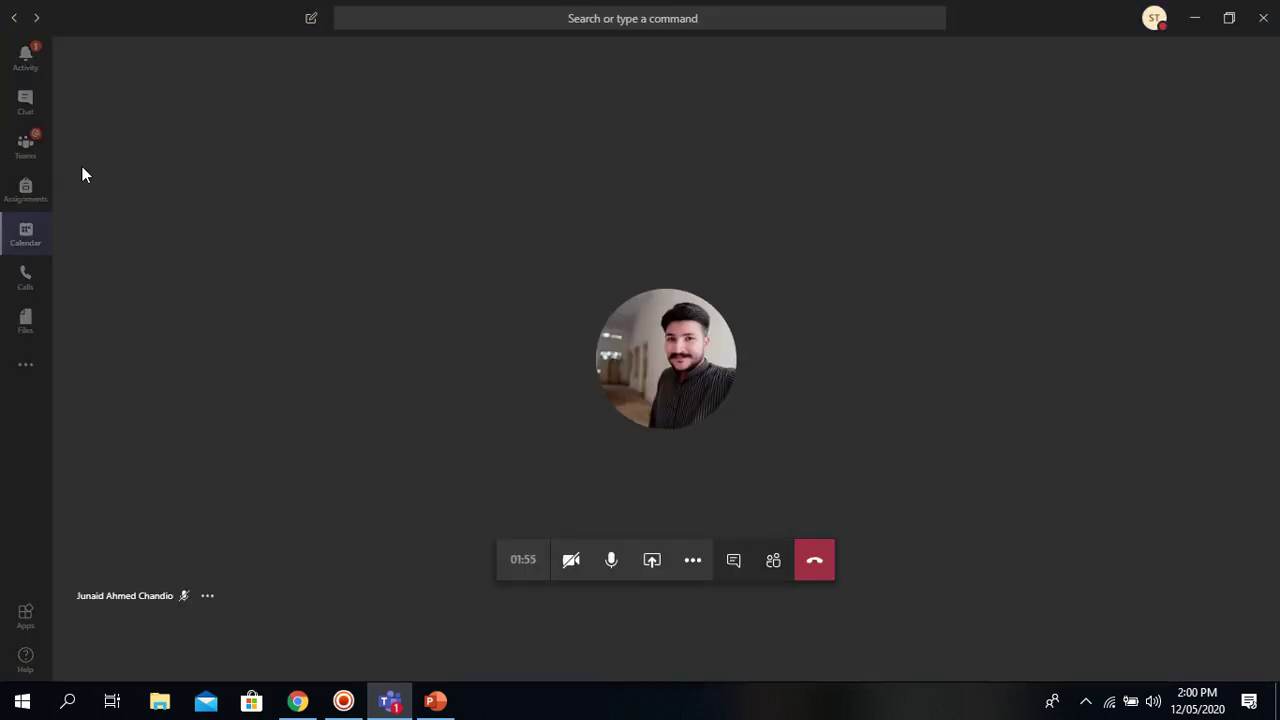
left_click(35, 148)
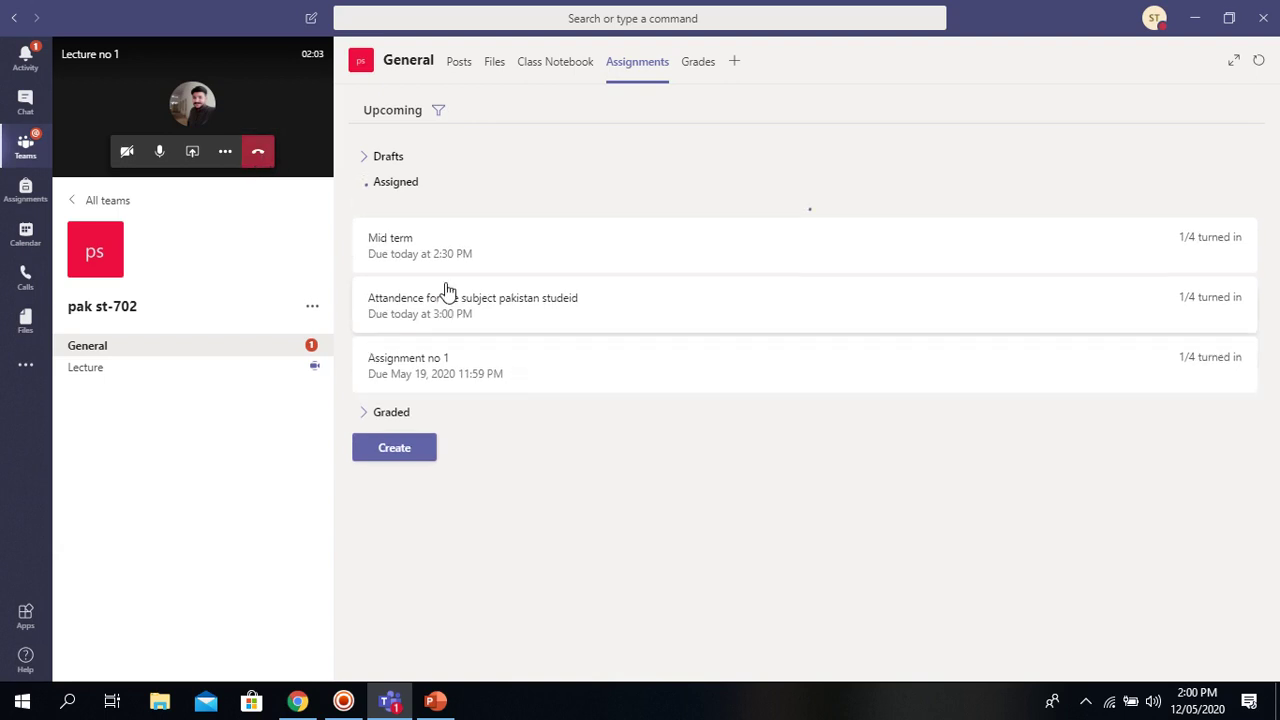
left_click(561, 285)
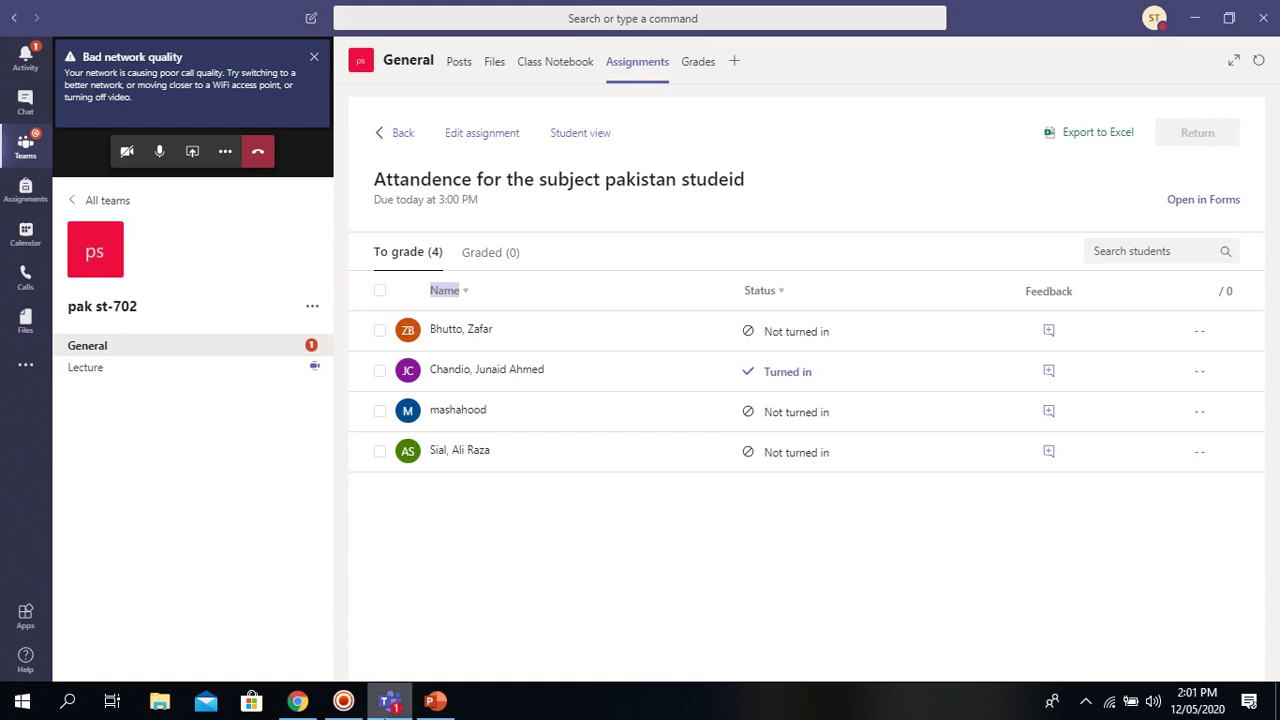
left_click(343, 700)
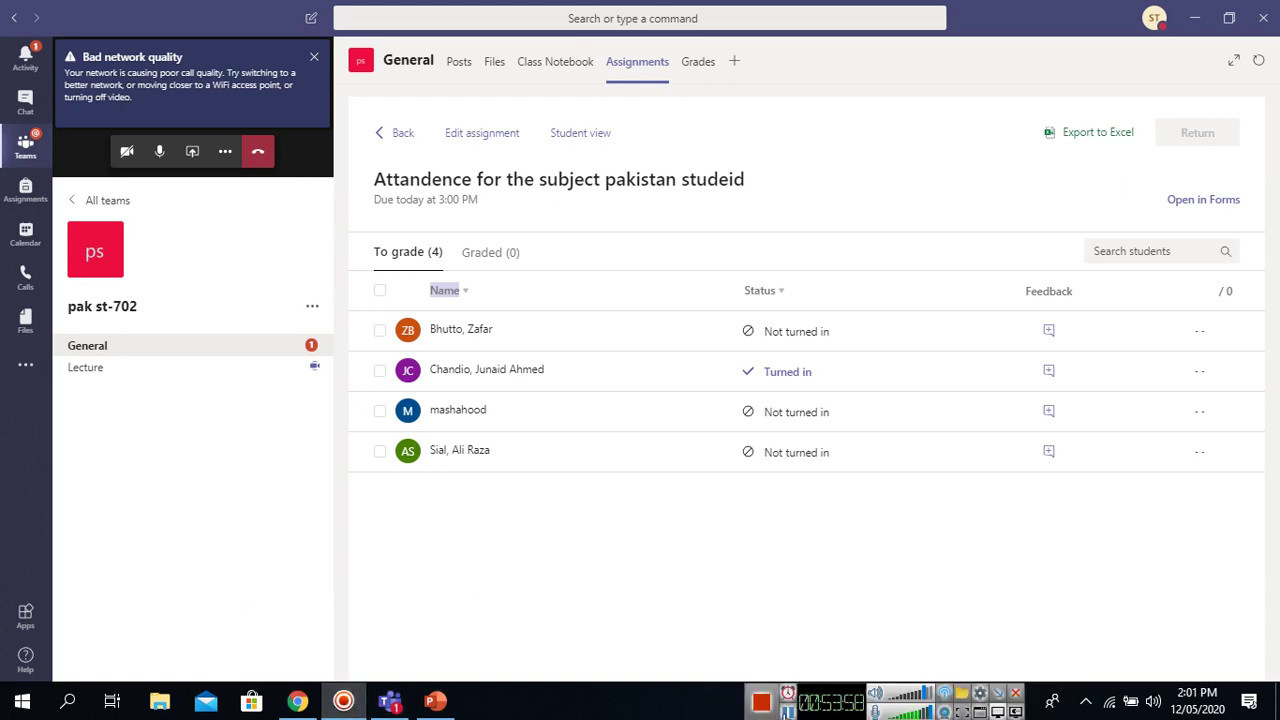
left_click(788, 712)
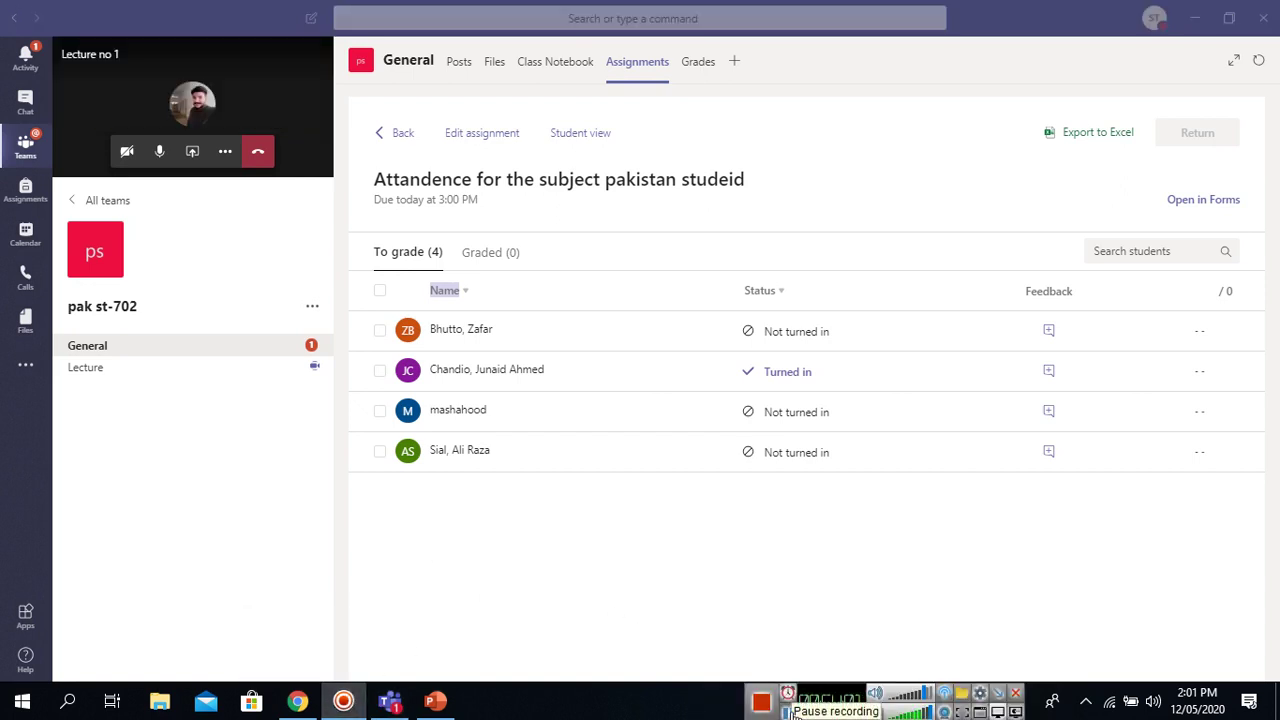